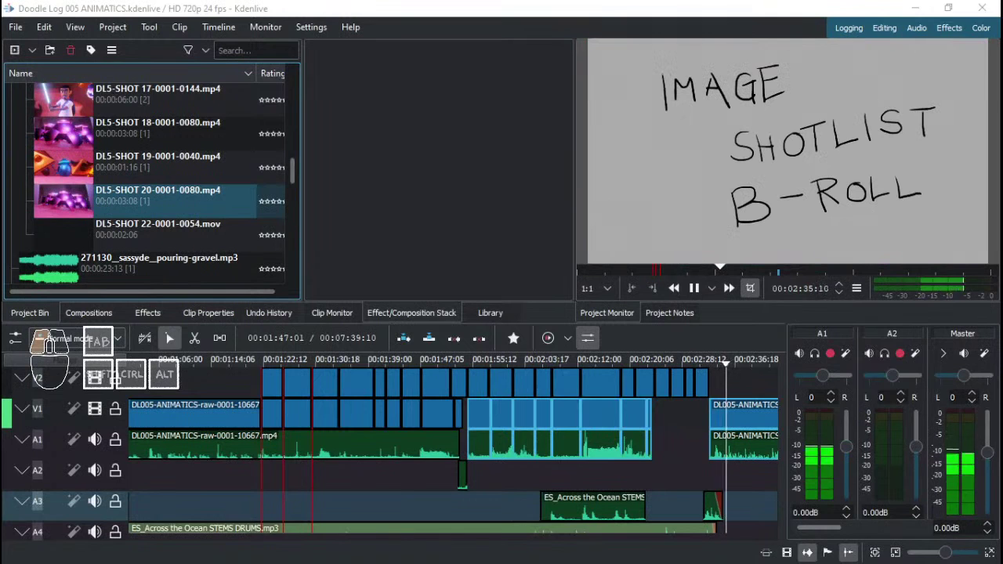
# Stop the playback of the animatic in Kdenlive
pyautogui.click(633, 4)
pyautogui.press('space')
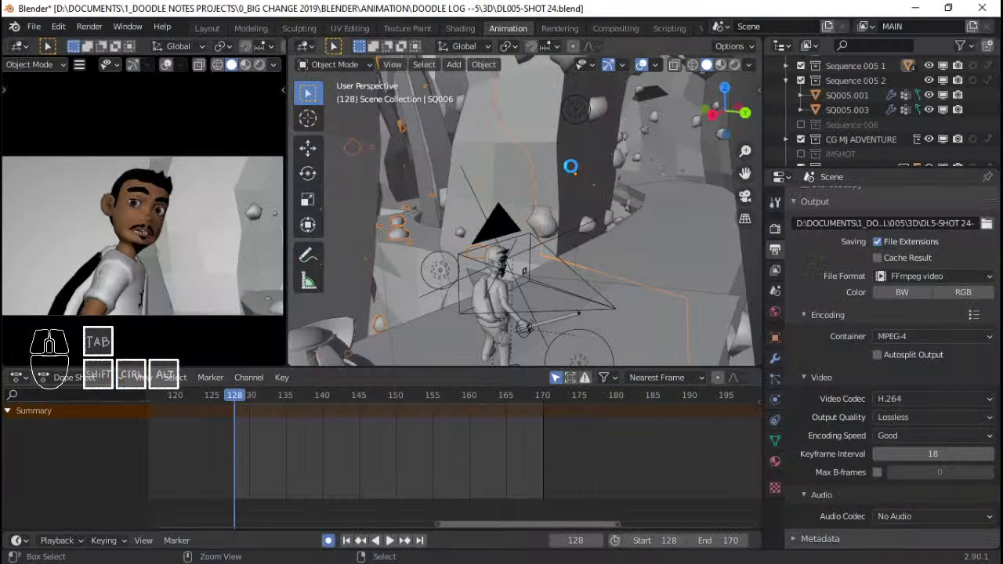
# Switch to Blender, clear the object selection and save the DL005-SHOT 24 file
pyautogui.hotkey('ctrl', 's')
pyautogui.hotkey('alt', 'a')
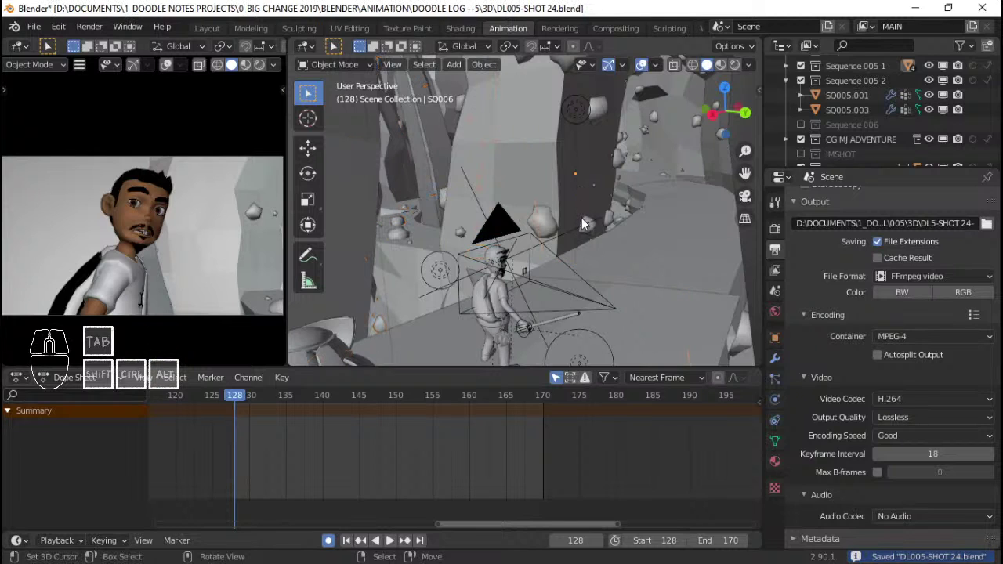
pyautogui.hotkey('ctrl', 's')
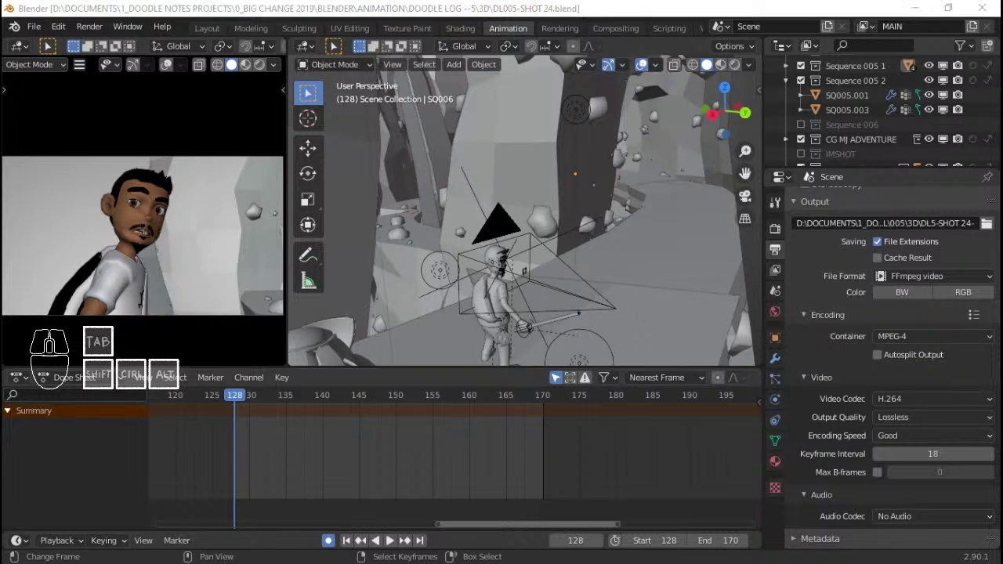
pyautogui.click(609, 4)
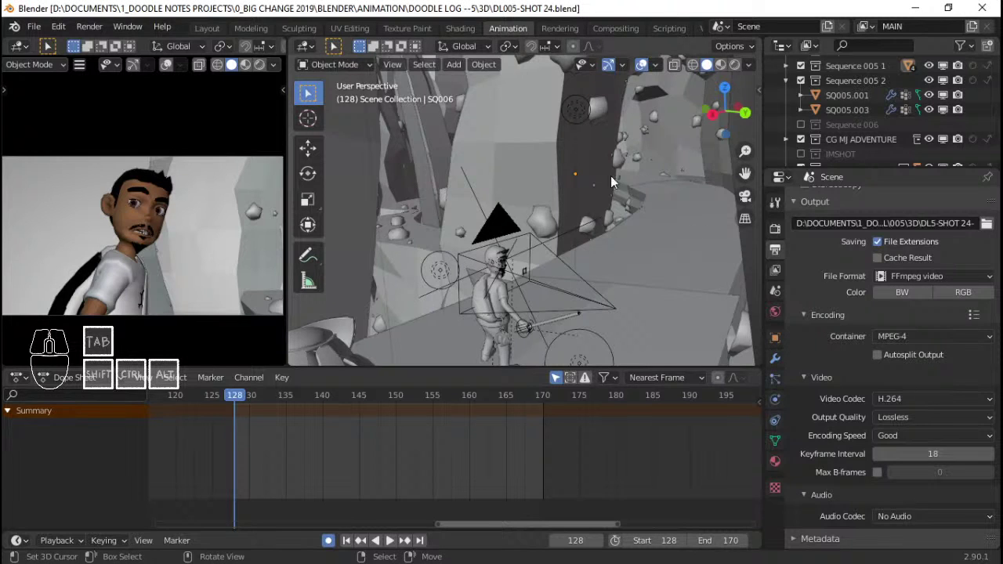
# Examine the rock set around the character and camera, picking out the SQ005.001 cliff wall
pyautogui.scroll(1, 583, 242)
pyautogui.moveTo(511, 250); pyautogui.dragTo(582, 302, button='middle')
pyautogui.scroll(-1, 590, 269)
pyautogui.moveTo(669, 254); pyautogui.dragTo(571, 244, button='middle')
pyautogui.scroll(-6, 538, 242)
pyautogui.scroll(6, 552, 270)
pyautogui.scroll(-4, 578, 258)
pyautogui.scroll(2, 593, 277)
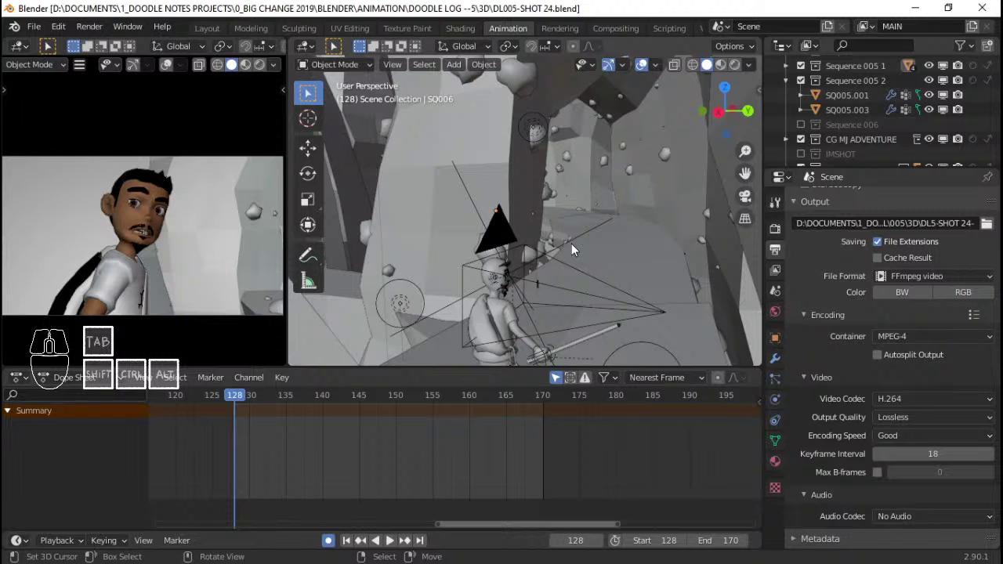
pyautogui.moveTo(639, 243); pyautogui.dragTo(613, 228, button='middle')
pyautogui.moveTo(632, 270); pyautogui.dragTo(720, 173, button='middle')
pyautogui.click(682, 280)
pyautogui.scroll(-10, 683, 274)
pyautogui.scroll(-5, 473, 279)
pyautogui.scroll(8, 473, 279)
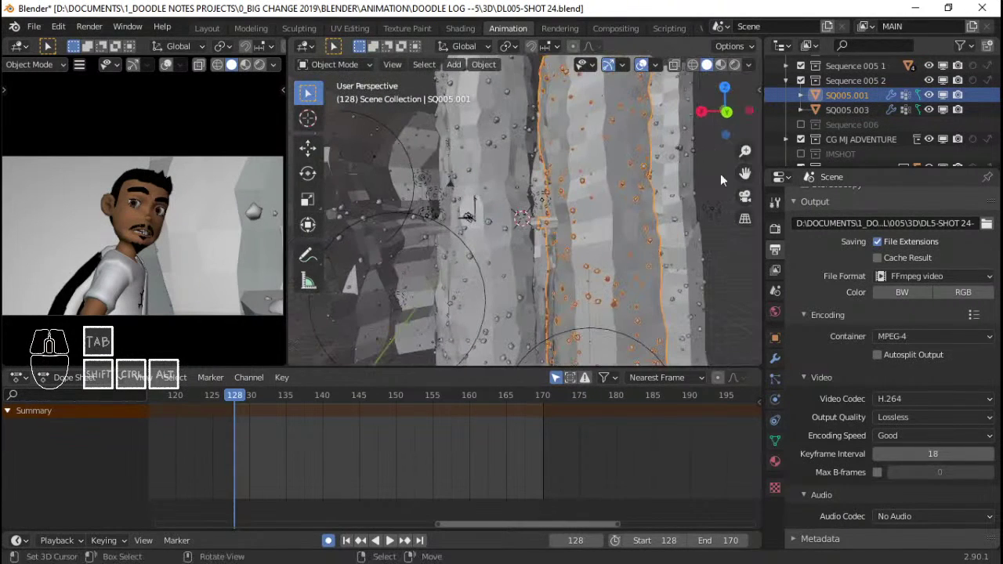
pyautogui.moveTo(569, 140); pyautogui.dragTo(542, 201, button='middle')
# Exclude the Sequence 005 2 collection temporarily to inspect the SQ006 rock formation behind it, and include it again
pyautogui.click(800, 80)
pyautogui.click(512, 168)
pyautogui.scroll(6, 512, 169)
pyautogui.scroll(-5, 509, 207)
pyautogui.scroll(3, 521, 197)
pyautogui.click(689, 240)
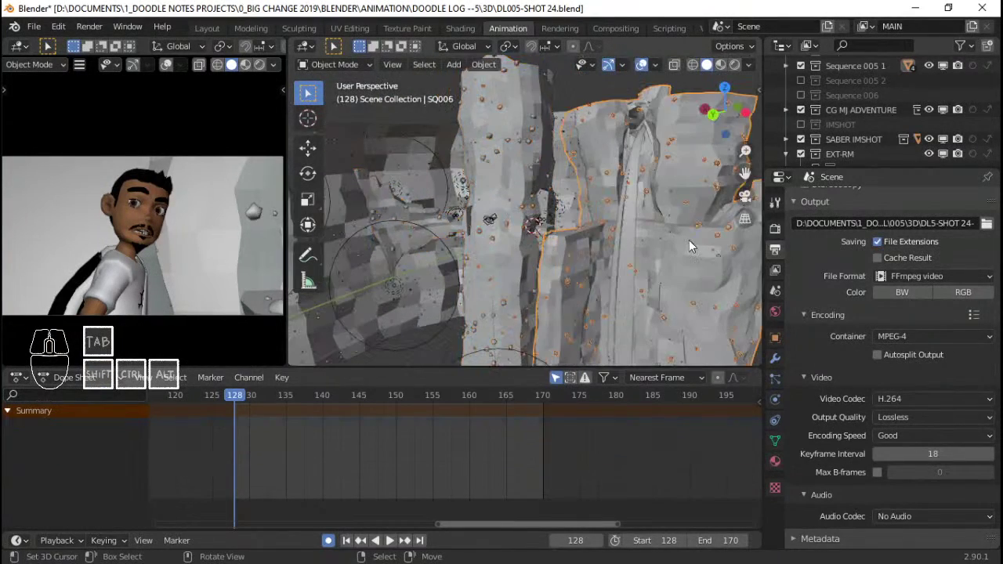
pyautogui.scroll(-3, 581, 201)
pyautogui.scroll(4, 548, 204)
pyautogui.keyDown('shift'); pyautogui.moveTo(548, 204); pyautogui.dragTo(465, 183, button='middle'); pyautogui.keyUp('shift')
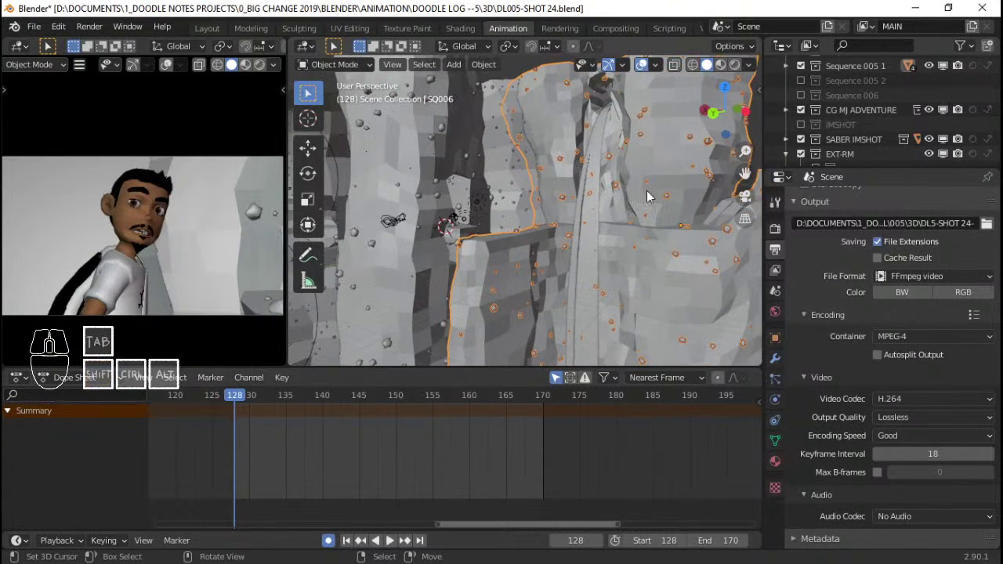
pyautogui.scroll(-2, 489, 159)
pyautogui.keyDown('shift'); pyautogui.moveTo(490, 176); pyautogui.dragTo(476, 231, button='middle'); pyautogui.keyUp('shift')
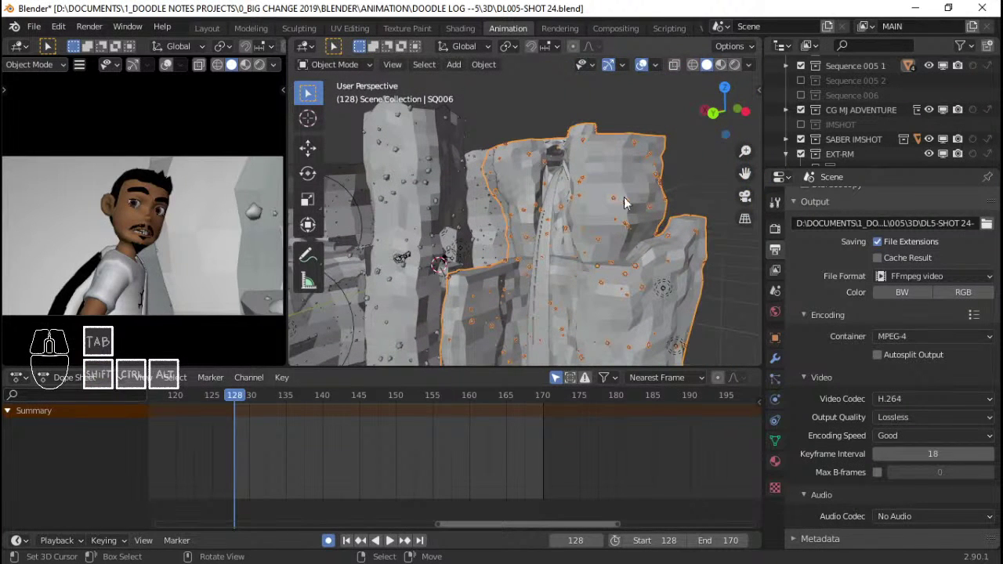
pyautogui.click(801, 79)
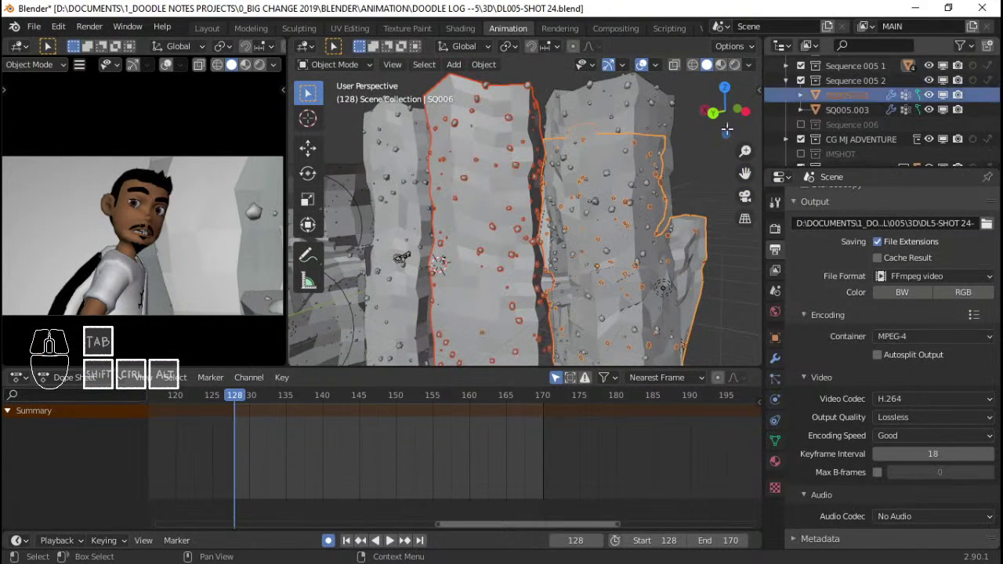
# Select the SQ005 rock wall and examine it and the passage beside the character from several angles
pyautogui.moveTo(486, 220); pyautogui.dragTo(409, 310, button='middle')
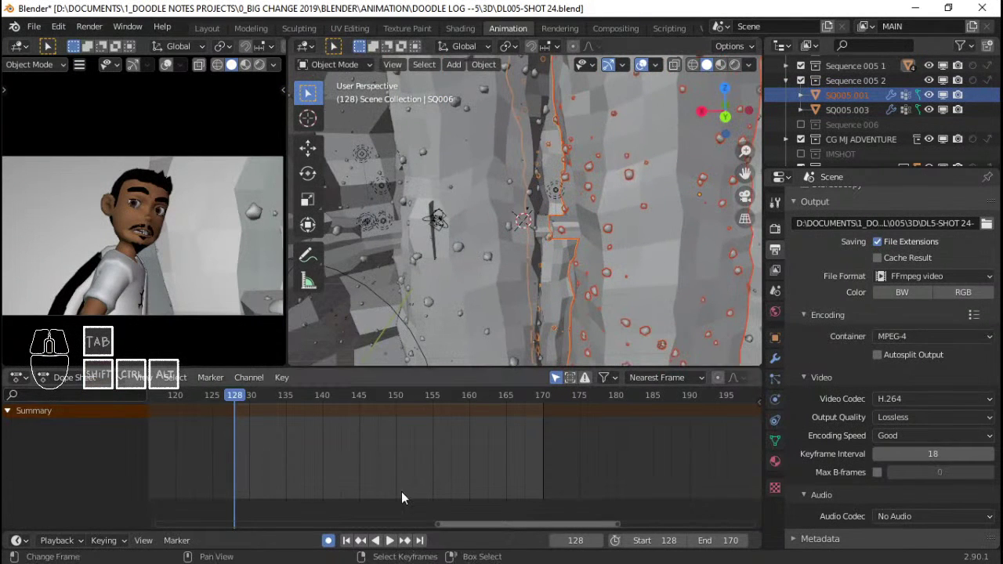
pyautogui.moveTo(544, 228); pyautogui.dragTo(515, 202, button='middle')
pyautogui.click(508, 162)
pyautogui.moveTo(507, 162); pyautogui.dragTo(539, 238, button='middle')
pyautogui.scroll(2, 557, 225)
pyautogui.scroll(-2, 557, 260)
pyautogui.scroll(1, 562, 258)
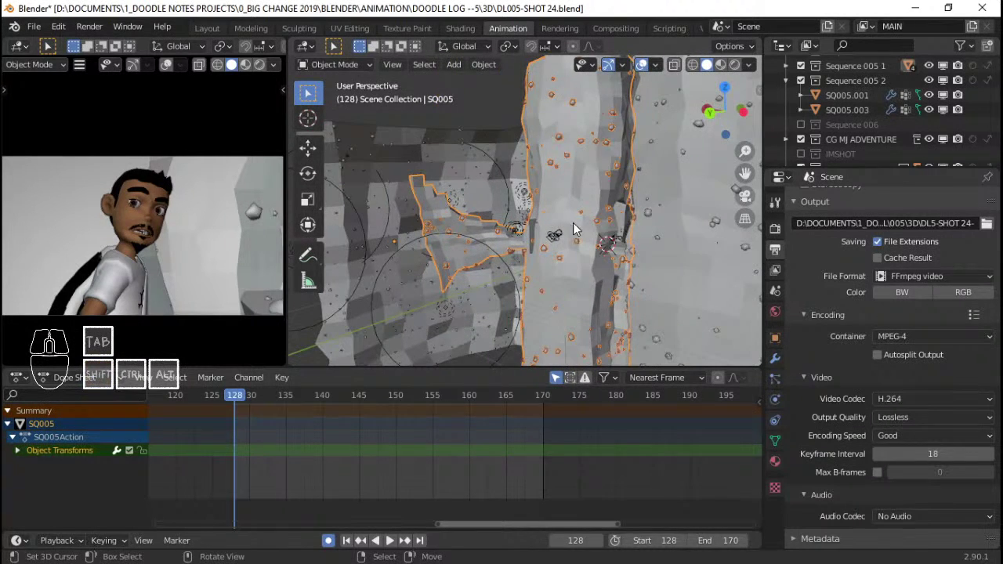
pyautogui.scroll(2, 505, 231)
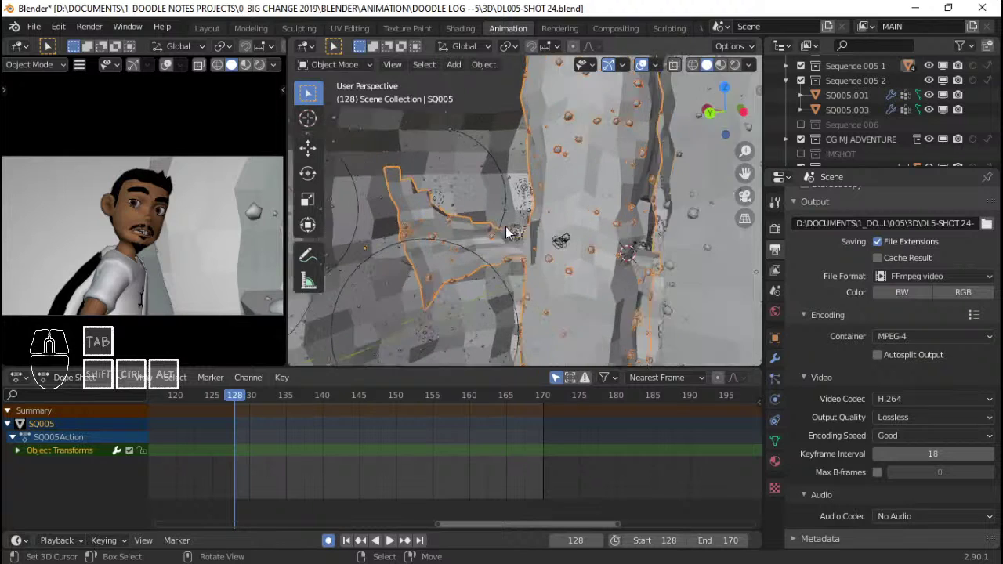
pyautogui.keyDown('shift'); pyautogui.moveTo(627, 258); pyautogui.dragTo(465, 317, button='middle'); pyautogui.keyUp('shift')
pyautogui.scroll(3, 541, 270)
pyautogui.scroll(2, 502, 286)
pyautogui.scroll(2, 547, 247)
pyautogui.scroll(-2, 594, 244)
pyautogui.scroll(2, 594, 243)
pyautogui.scroll(2, 488, 305)
pyautogui.scroll(2, 489, 305)
pyautogui.scroll(-2, 485, 307)
pyautogui.scroll(2, 465, 318)
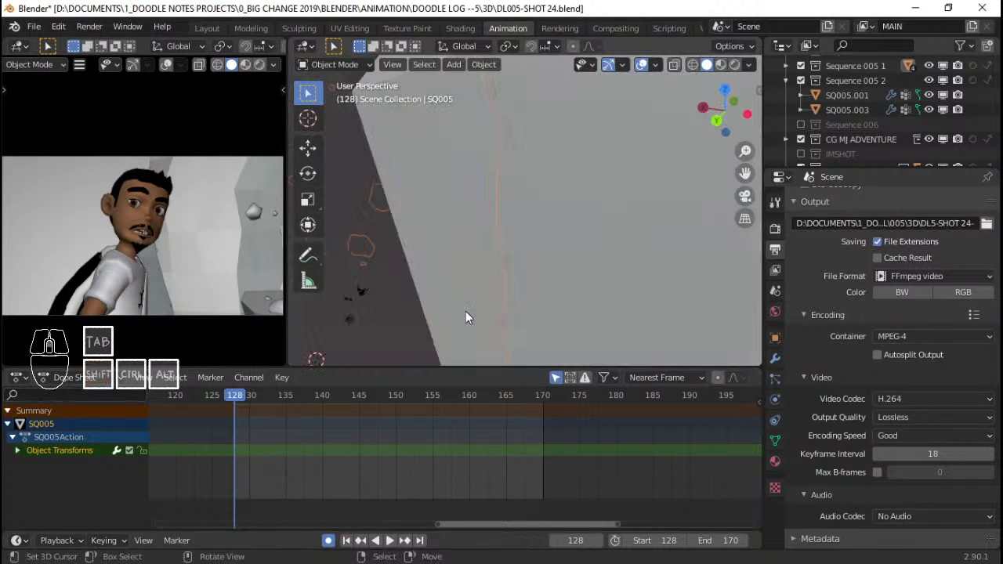
pyautogui.scroll(-3, 521, 245)
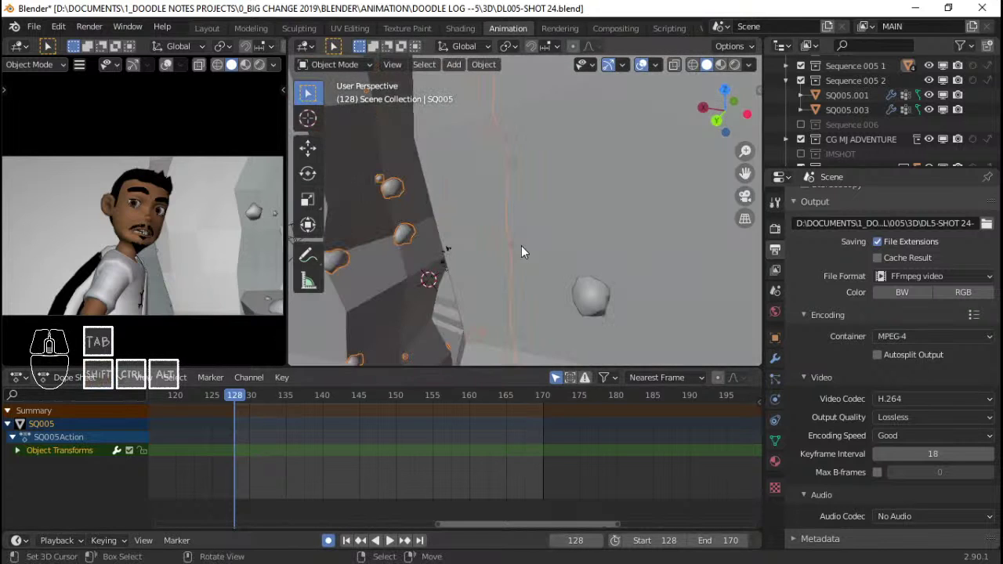
pyautogui.scroll(3, 521, 245)
pyautogui.scroll(-3, 521, 246)
pyautogui.moveTo(522, 244); pyautogui.dragTo(600, 225, button='middle')
pyautogui.scroll(3, 477, 212)
pyautogui.scroll(-3, 535, 204)
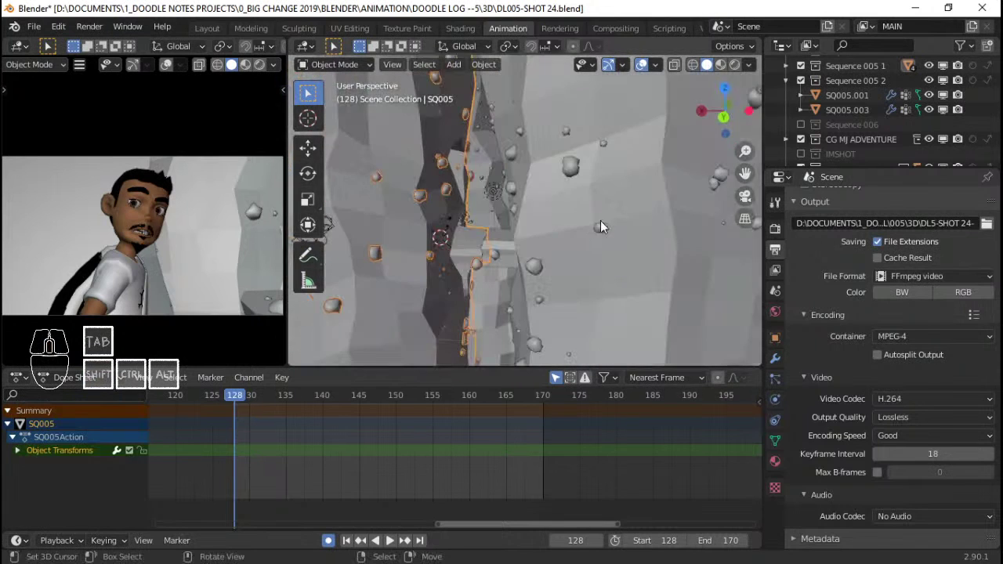
pyautogui.scroll(-4, 596, 201)
pyautogui.keyDown('shift'); pyautogui.moveTo(564, 174); pyautogui.dragTo(565, 238, button='middle'); pyautogui.keyUp('shift')
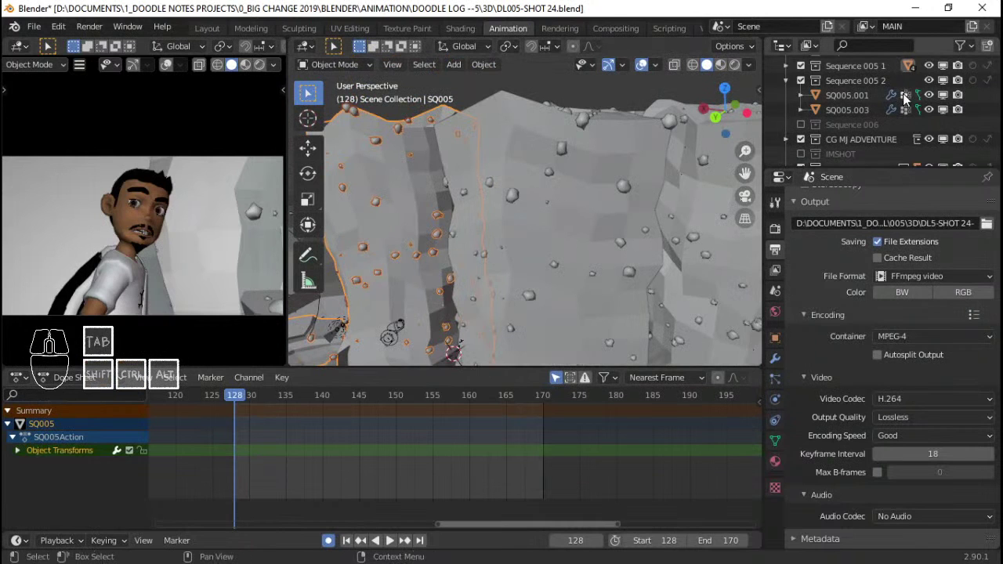
# Try to move the SQ005.001 cliff wall down along the Z axis
pyautogui.scroll(-5, 540, 209)
pyautogui.rightClick(545, 220)
pyautogui.scroll(2, 564, 229)
pyautogui.keyDown('shift'); pyautogui.moveTo(572, 232); pyautogui.dragTo(584, 159, button='middle'); pyautogui.keyUp('shift')
pyautogui.press('g')
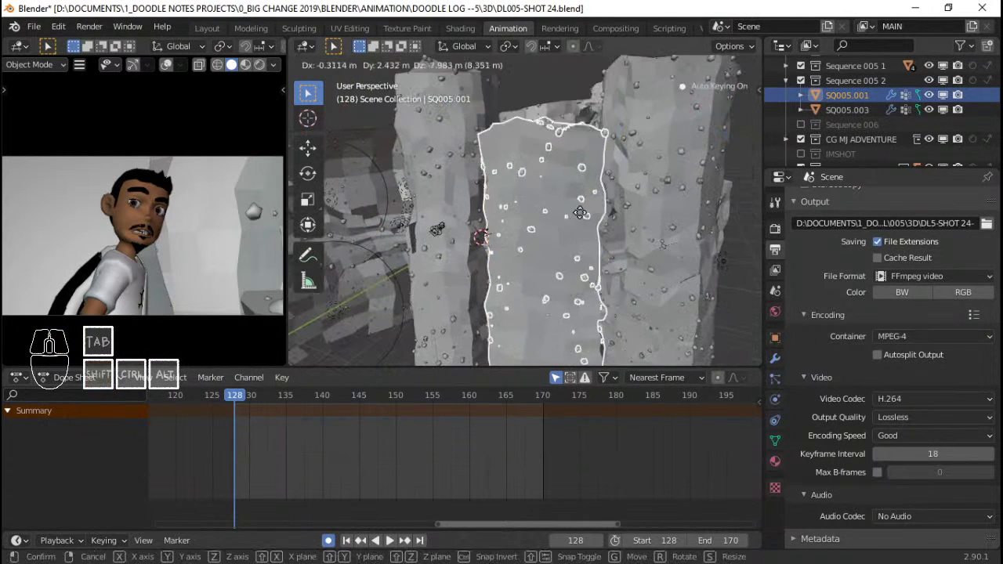
pyautogui.rightClick(581, 257)
pyautogui.press('g')
pyautogui.press('z')
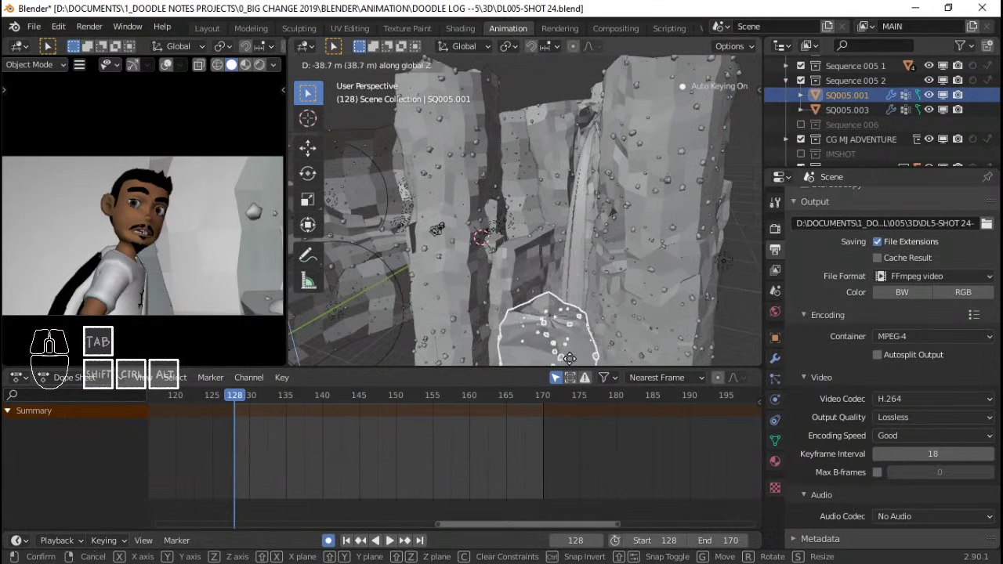
pyautogui.rightClick(562, 127)
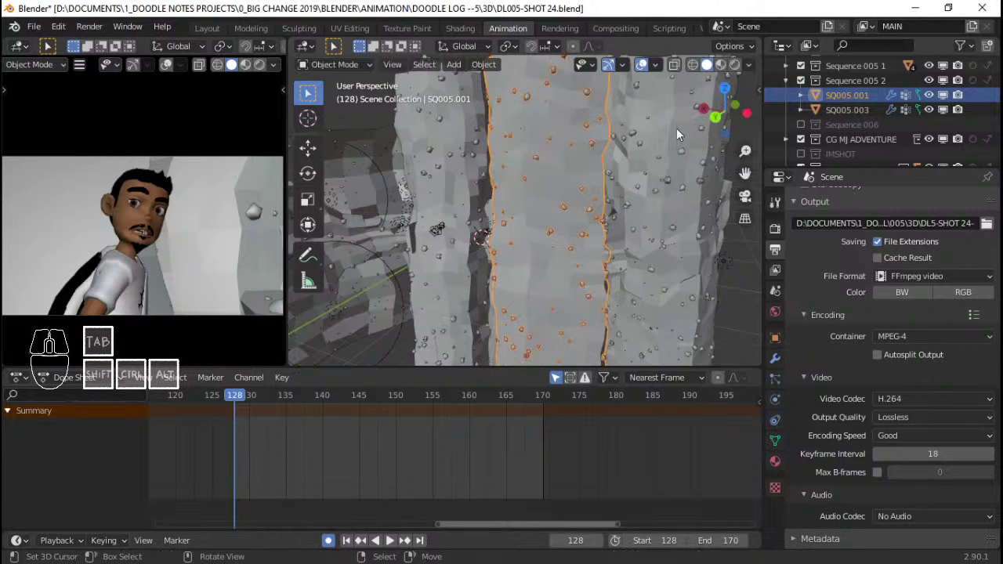
# Pick out the SQ005.003 wall and the SQ006 rock formation and inspect how they sit within the set
pyautogui.rightClick(676, 127)
pyautogui.scroll(-4, 658, 139)
pyautogui.scroll(5, 615, 150)
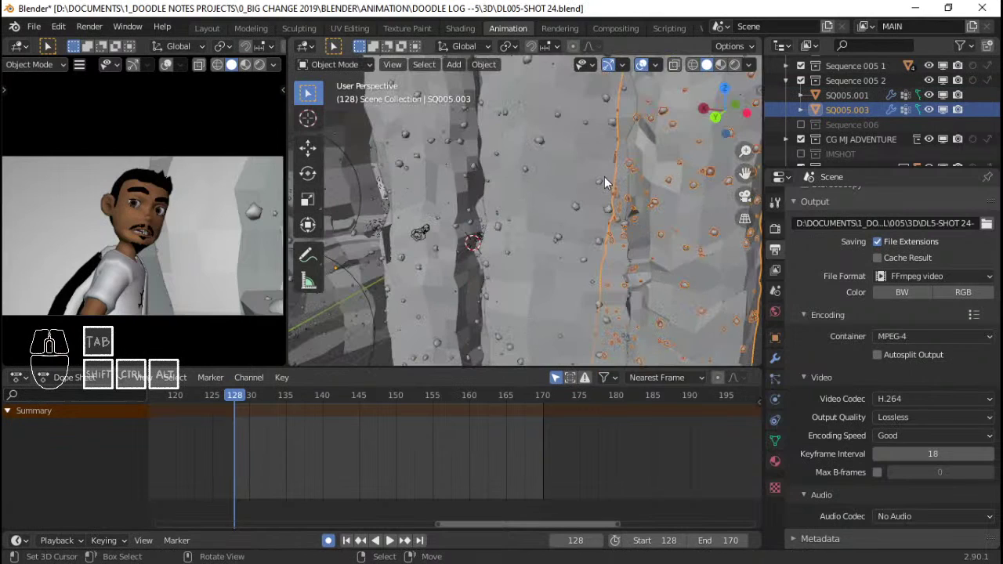
pyautogui.moveTo(607, 182); pyautogui.dragTo(512, 260, button='middle')
pyautogui.click(492, 192)
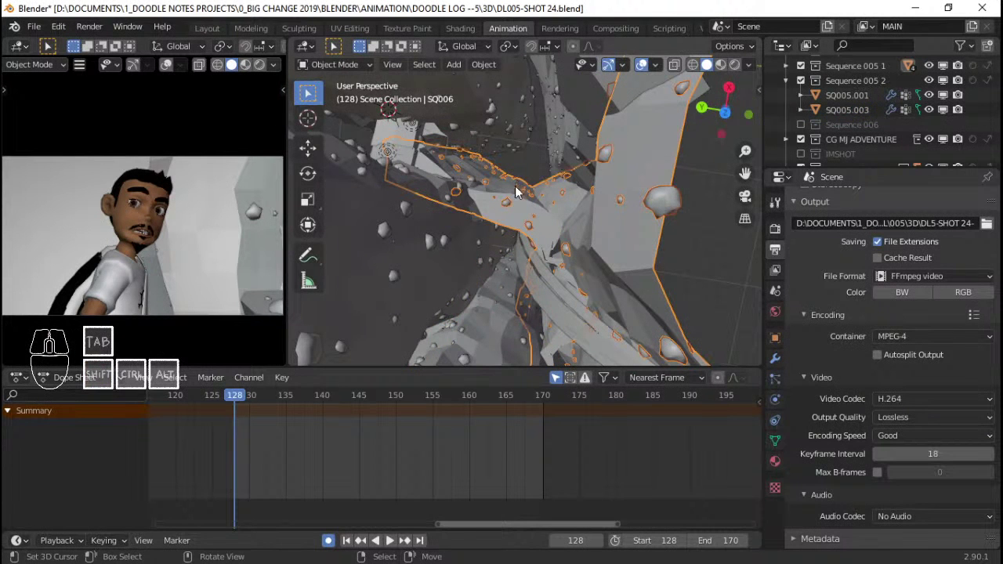
pyautogui.moveTo(506, 222); pyautogui.dragTo(732, 78, button='middle')
# Return to the camera view, exclude the Sequence 005 2 collection from the view layer and save the file
pyautogui.press('KP_0')
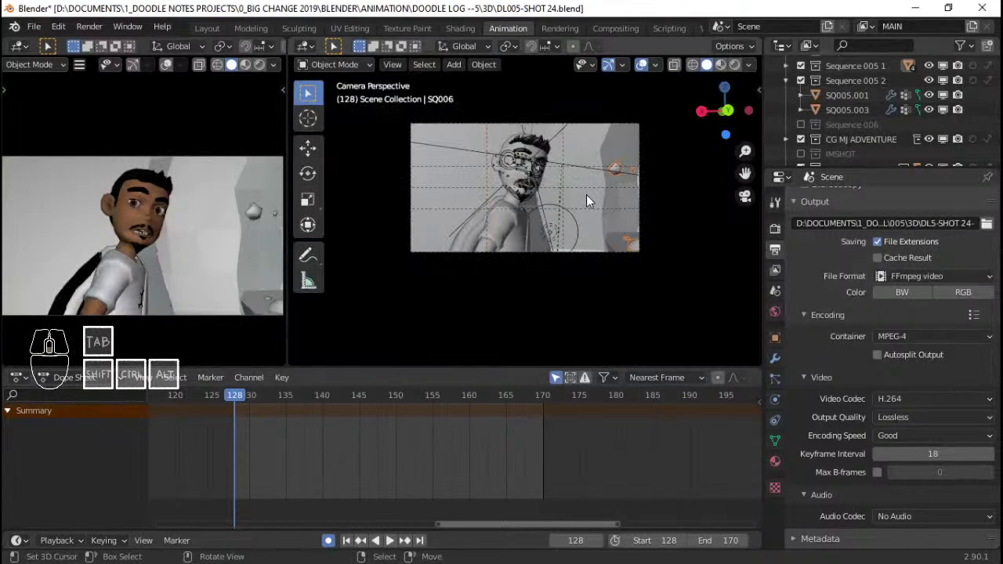
pyautogui.scroll(-5, 586, 199)
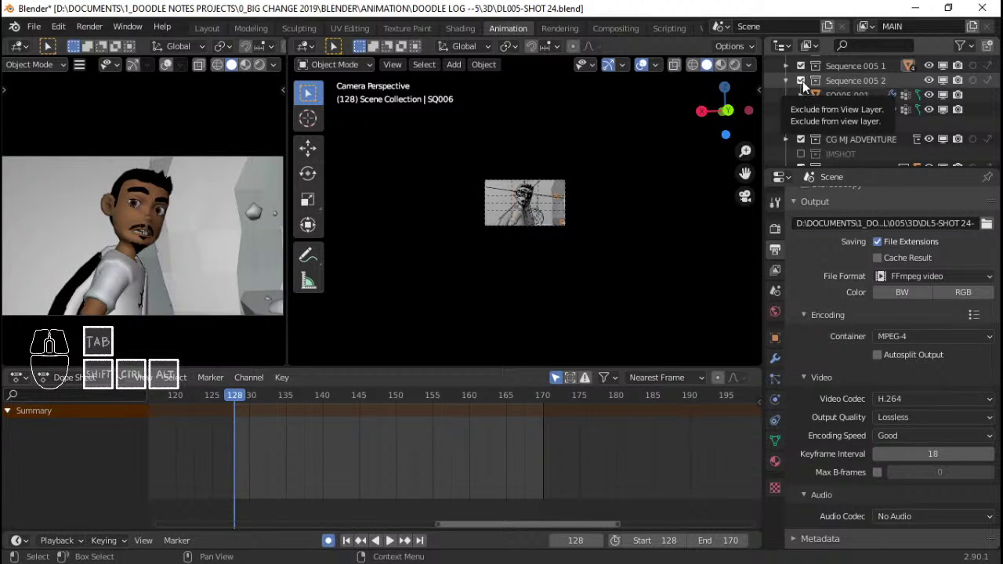
pyautogui.click(800, 80)
pyautogui.hotkey('ctrl', 's')
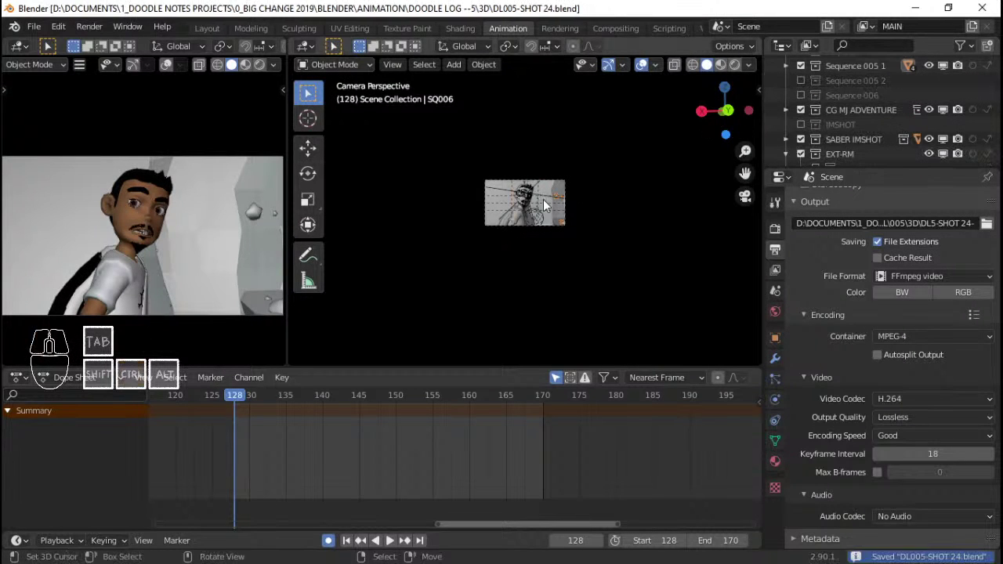
pyautogui.scroll(5, 542, 200)
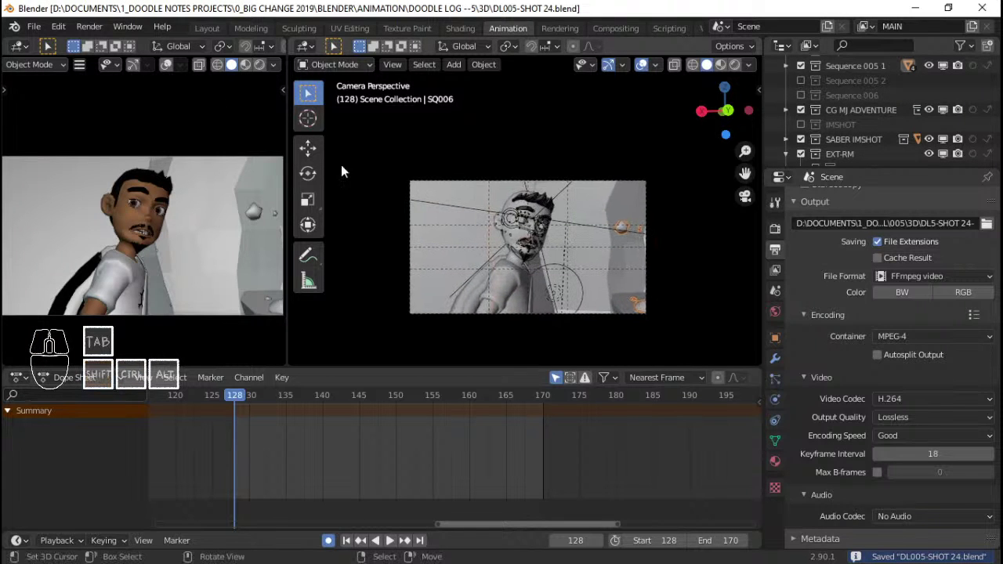
# Look through the existing shot files in the project's 3D folder without opening any
pyautogui.click(24, 28)
pyautogui.click(48, 59)
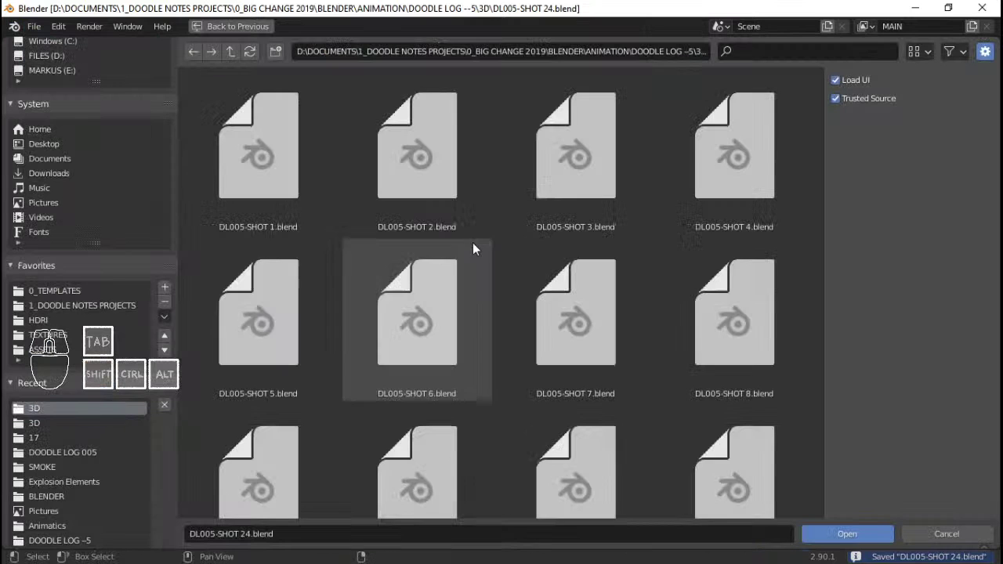
pyautogui.scroll(-10, 597, 328)
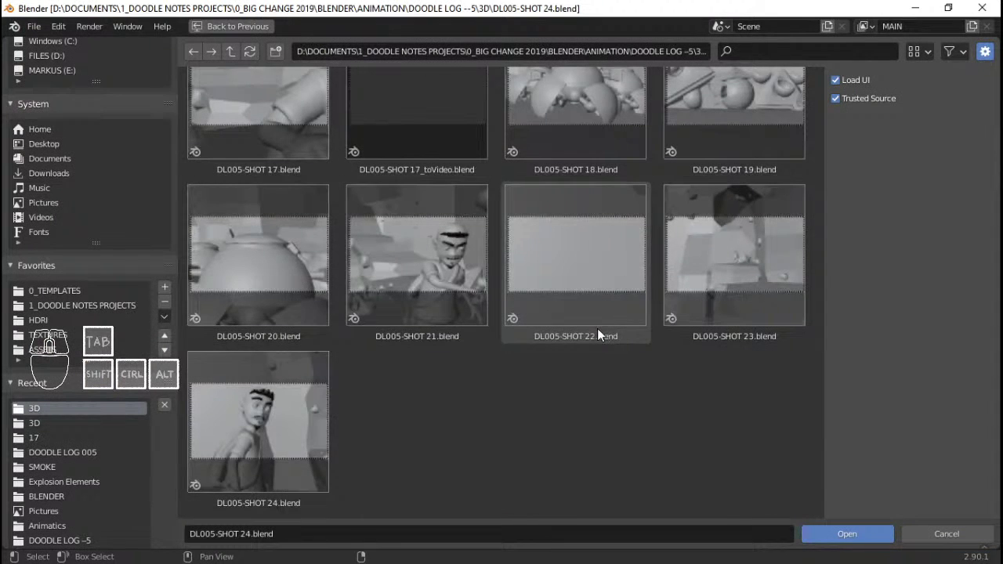
pyautogui.click(971, 536)
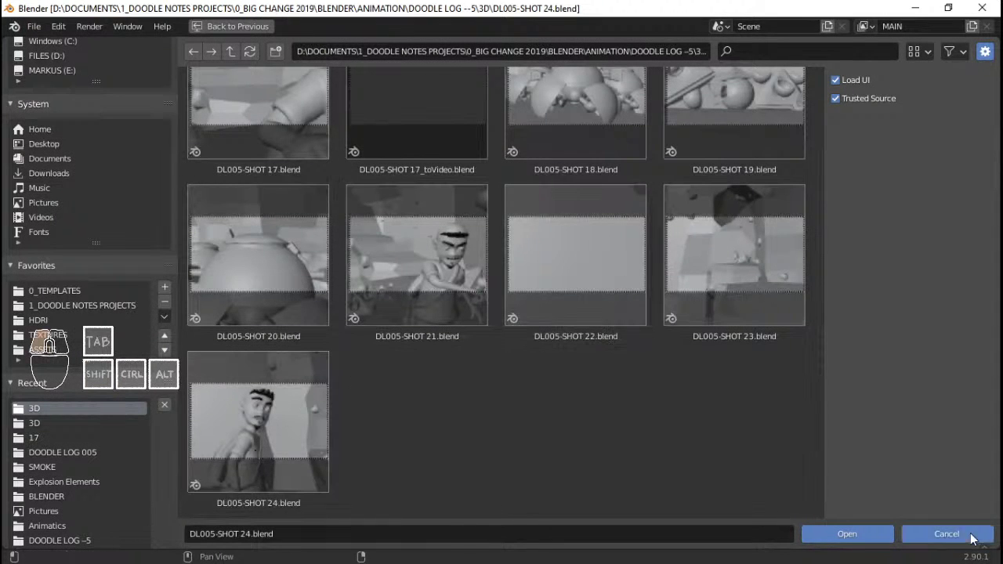
# Save the current scene under the new name DL005-SHOT 25.blend
pyautogui.hotkey('ctrl', 's')
pyautogui.hotkey('ctrl', 'shift', 's')
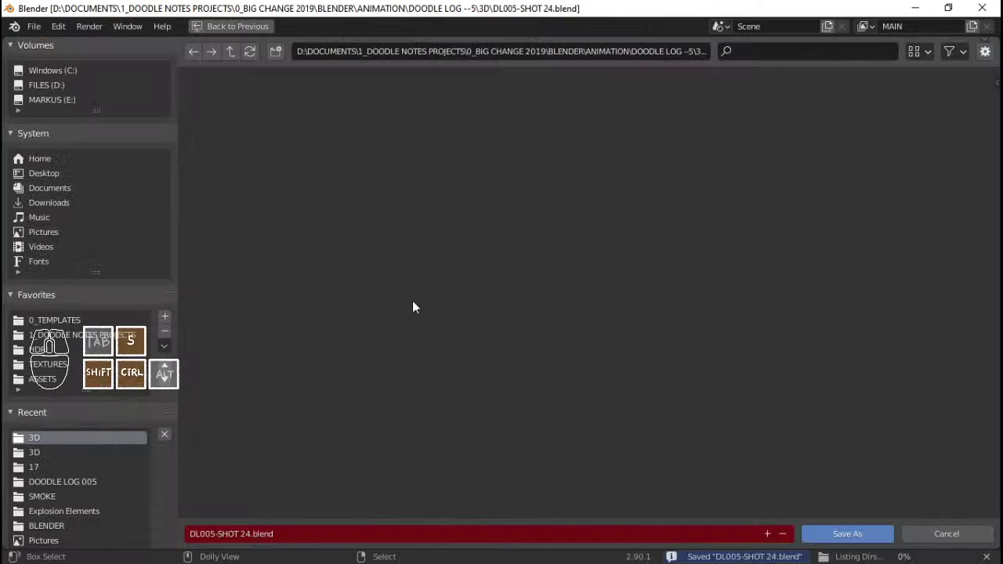
pyautogui.click(243, 536)
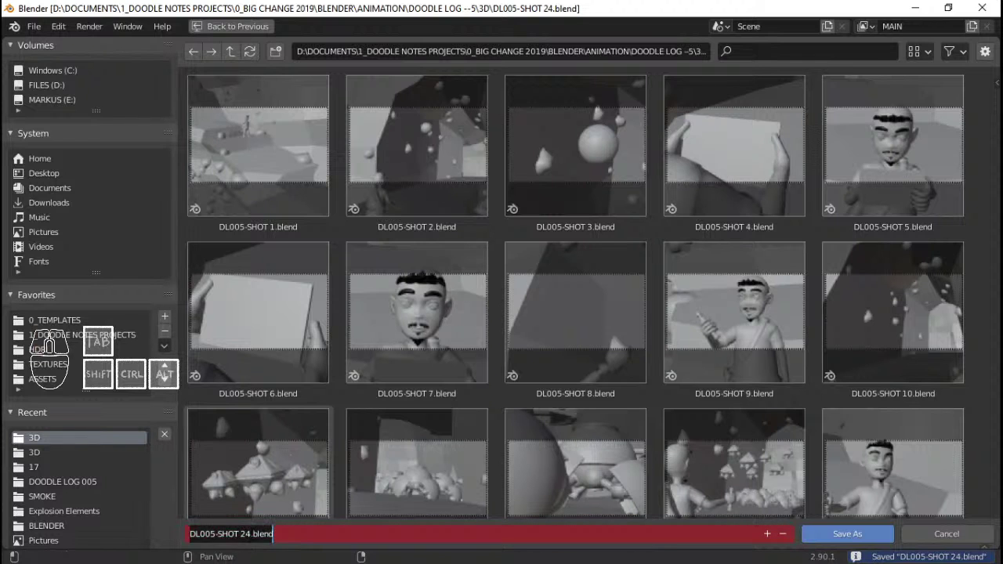
pyautogui.click(246, 535)
pyautogui.press('Delete')
pyautogui.write('5')
pyautogui.press('Return')
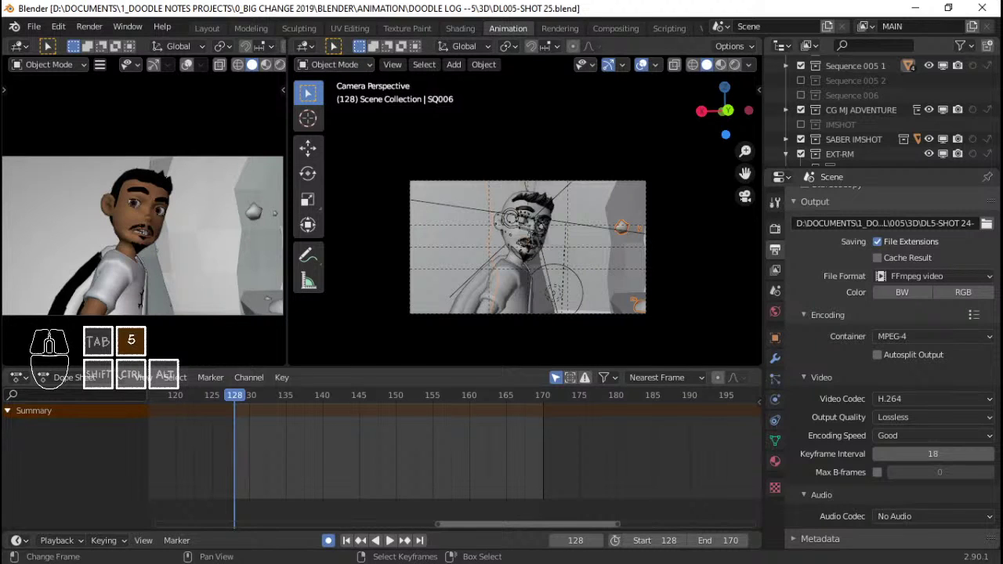
pyautogui.click(424, 160)
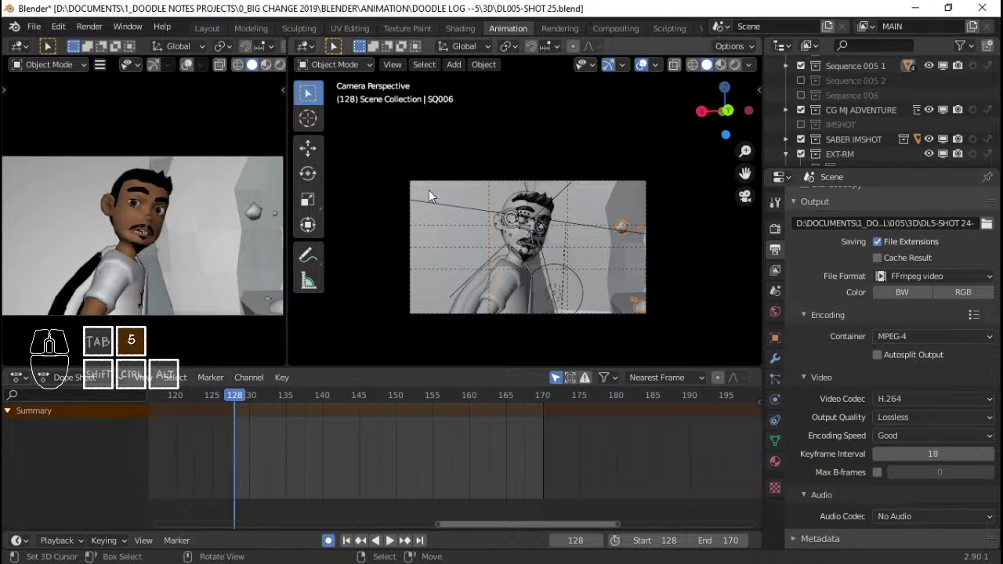
pyautogui.press('5')
pyautogui.press('6')
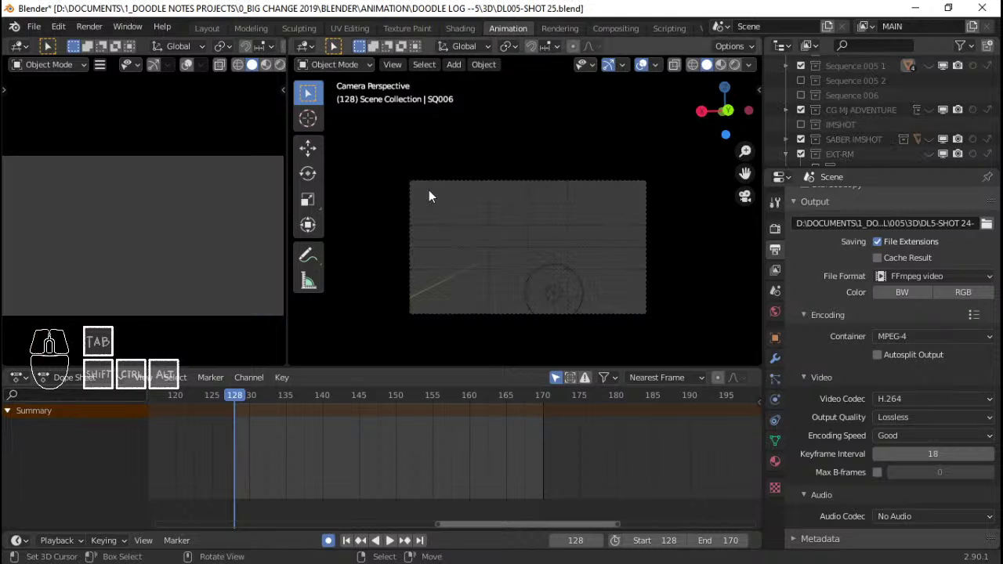
pyautogui.hotkey('ctrl', 'z')
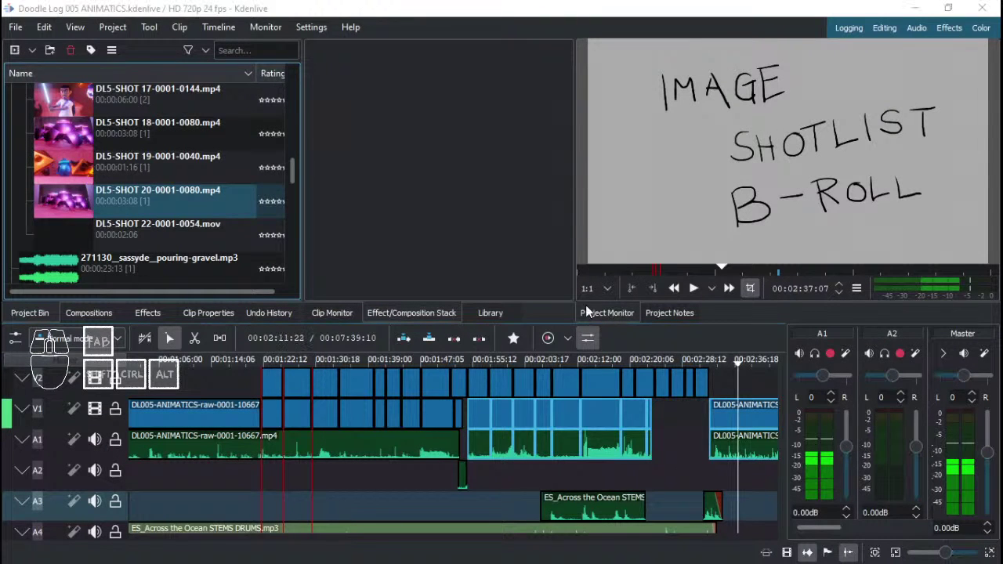
# Find the "SEQ 005 more tunnels emerges" clip in the Kdenlive animatic timeline, select it and go to its start
pyautogui.keyDown('ctrl'); pyautogui.scroll(4, 597, 384); pyautogui.keyUp('ctrl')
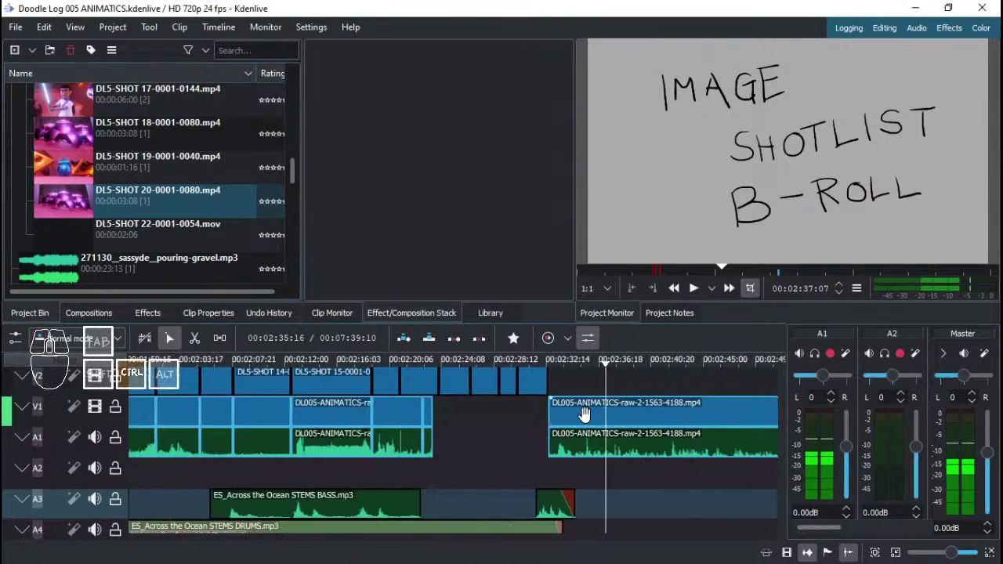
pyautogui.moveTo(702, 483); pyautogui.dragTo(390, 464, button='middle')
pyautogui.moveTo(676, 412); pyautogui.dragTo(337, 438, button='middle')
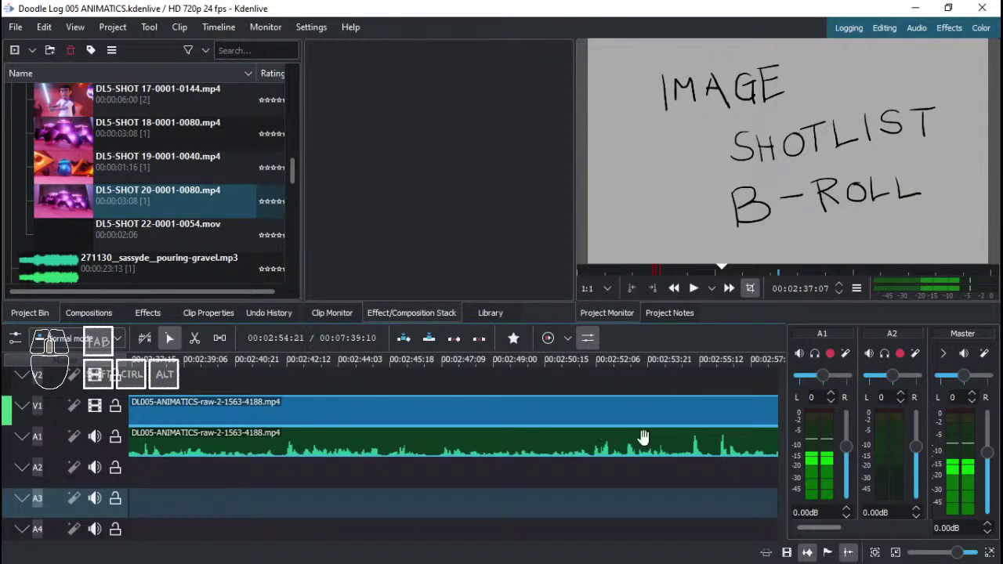
pyautogui.moveTo(642, 438); pyautogui.dragTo(431, 459, button='middle')
pyautogui.keyDown('ctrl'); pyautogui.scroll(-1, 597, 433); pyautogui.keyUp('ctrl')
pyautogui.keyDown('ctrl'); pyautogui.scroll(-2, 597, 434); pyautogui.keyUp('ctrl')
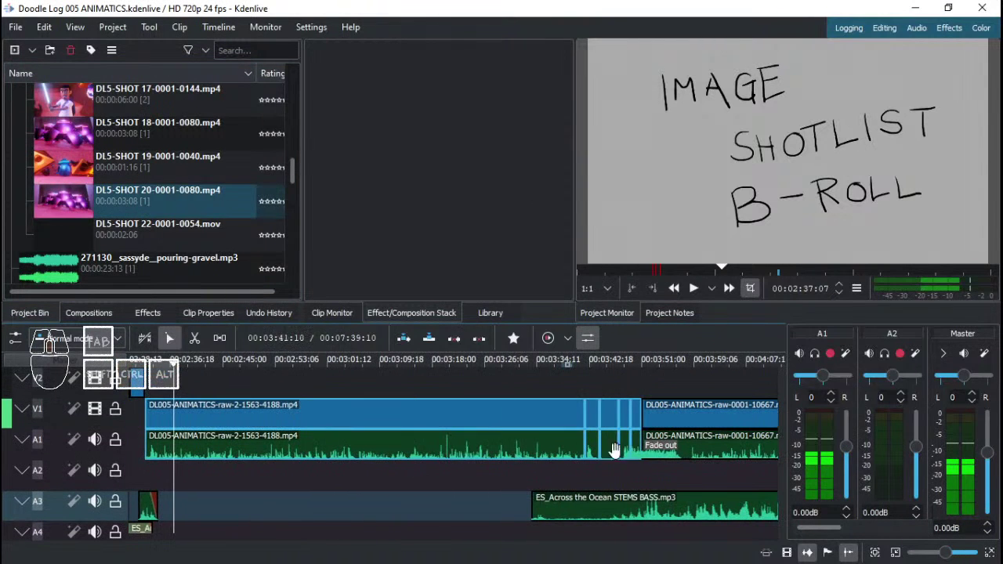
pyautogui.click(637, 469)
pyautogui.keyDown('ctrl'); pyautogui.scroll(5, 639, 469); pyautogui.keyUp('ctrl')
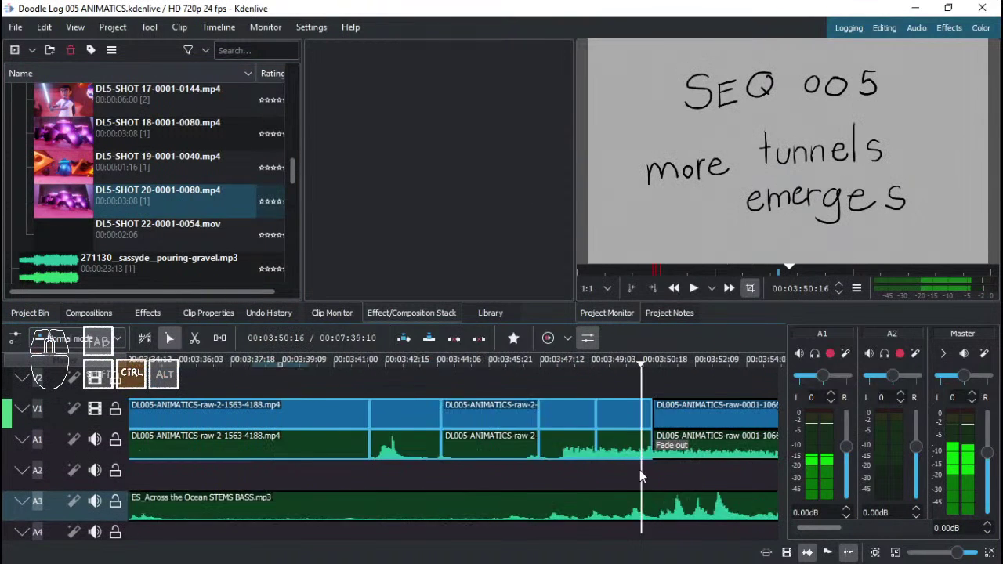
pyautogui.click(625, 421)
pyautogui.press('Home')
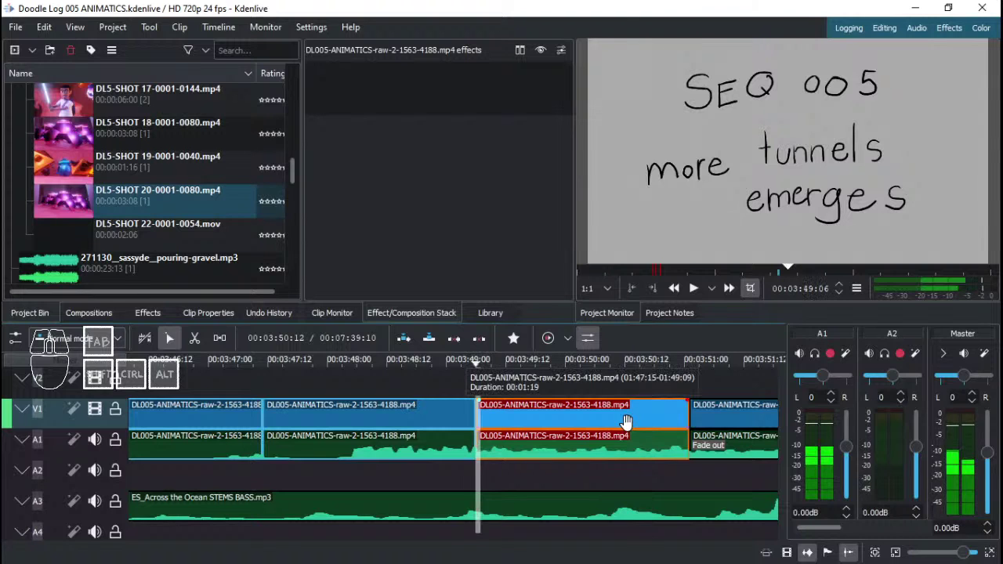
# Play through the selected clip and set the timeline zone's end point at its last frame, 00:03:51:00
pyautogui.press('space')
pyautogui.press('space')
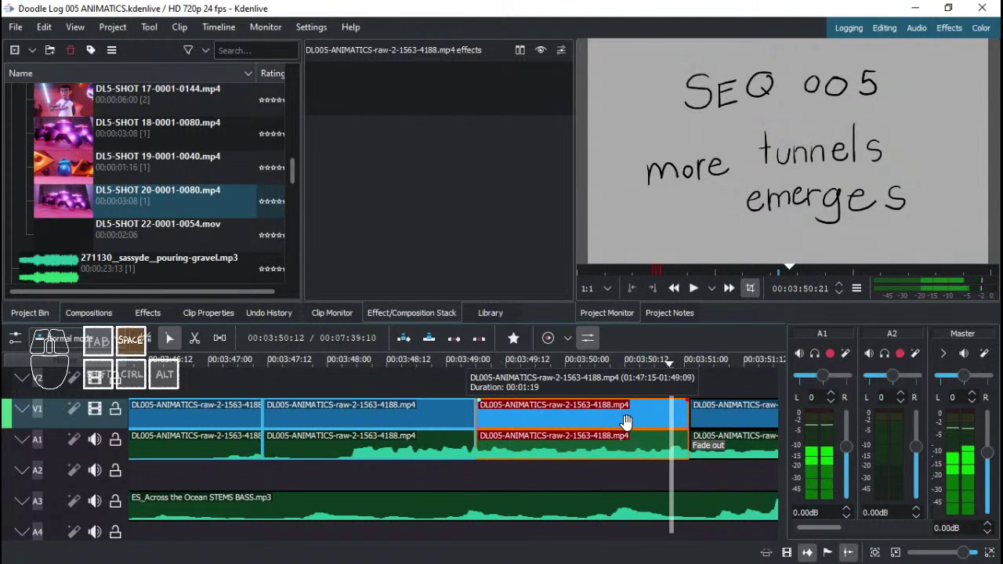
pyautogui.press('End')
pyautogui.press('Left')
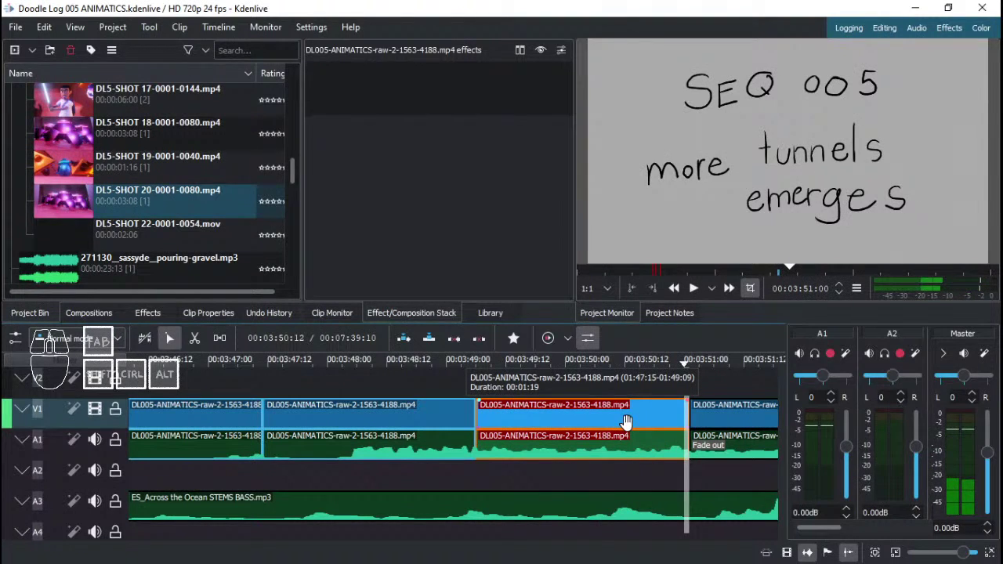
pyautogui.press('o')
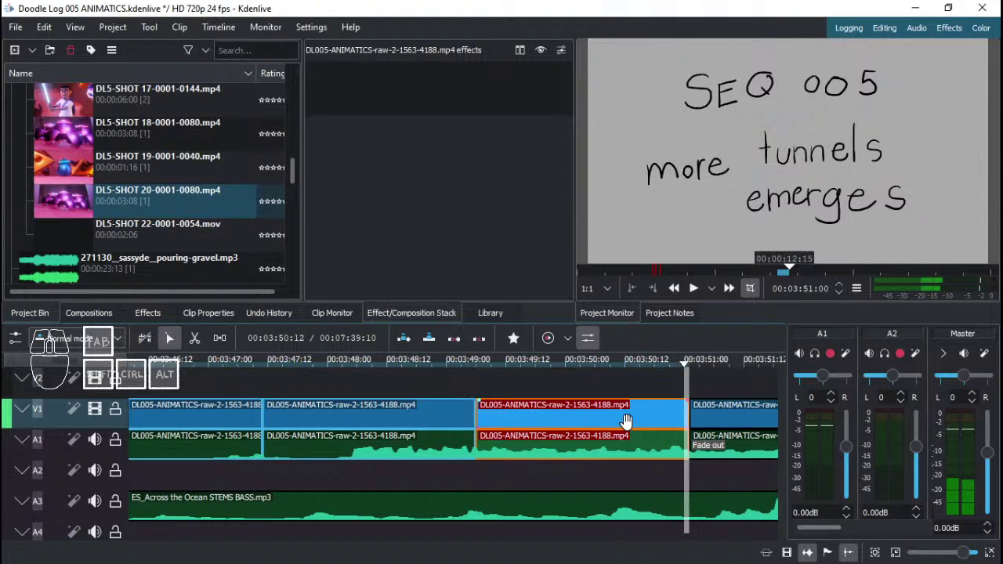
# Set the timeline zone's start point at the clip's first frame, 00:03:49:06, and save the project
pyautogui.hotkey('alt', 'Left')
pyautogui.press('Left')
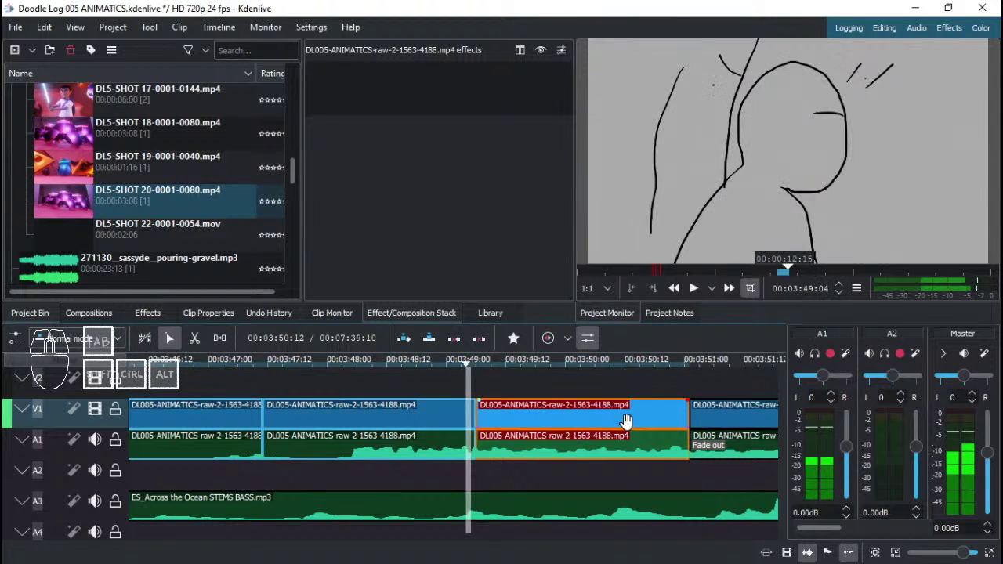
pyautogui.press('Right')
pyautogui.press('Left')
pyautogui.press('Right')
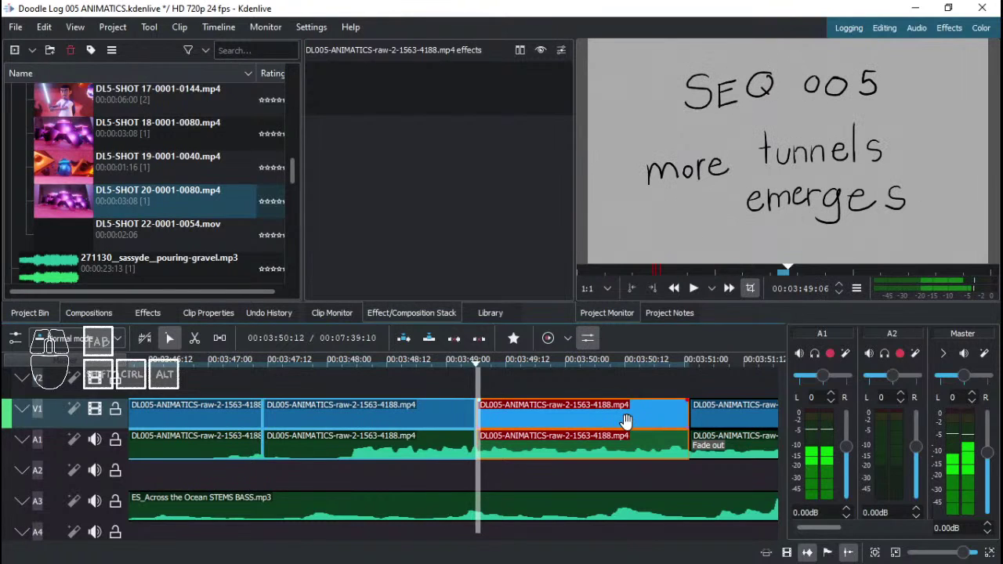
pyautogui.press('i')
pyautogui.hotkey('ctrl', 's')
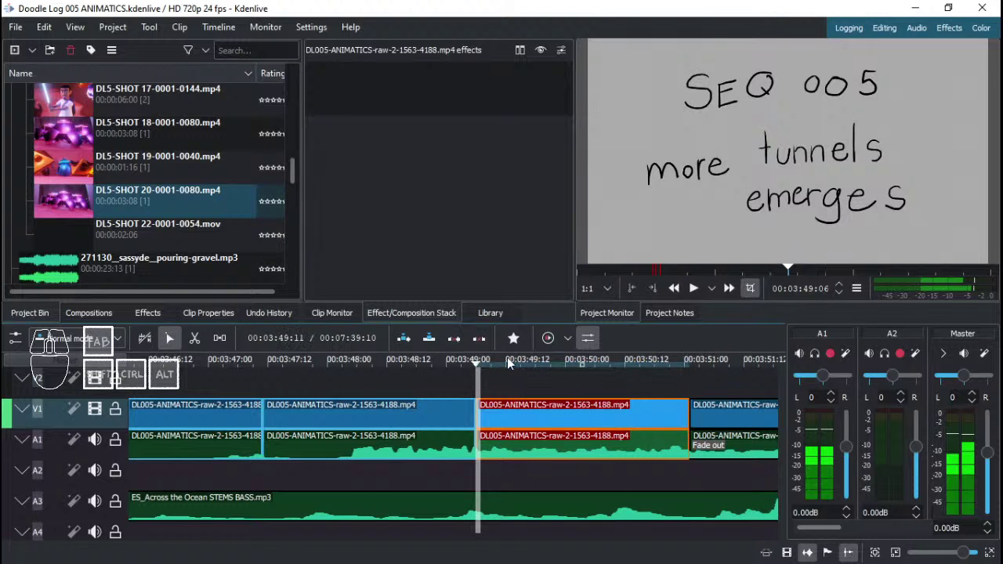
# Render the selected zone in MP4 format as DL5_SHOT 25.mp4 in the Animatics folder, clear the finished job and close the rendering dialog
pyautogui.hotkey('ctrl', 'Return')
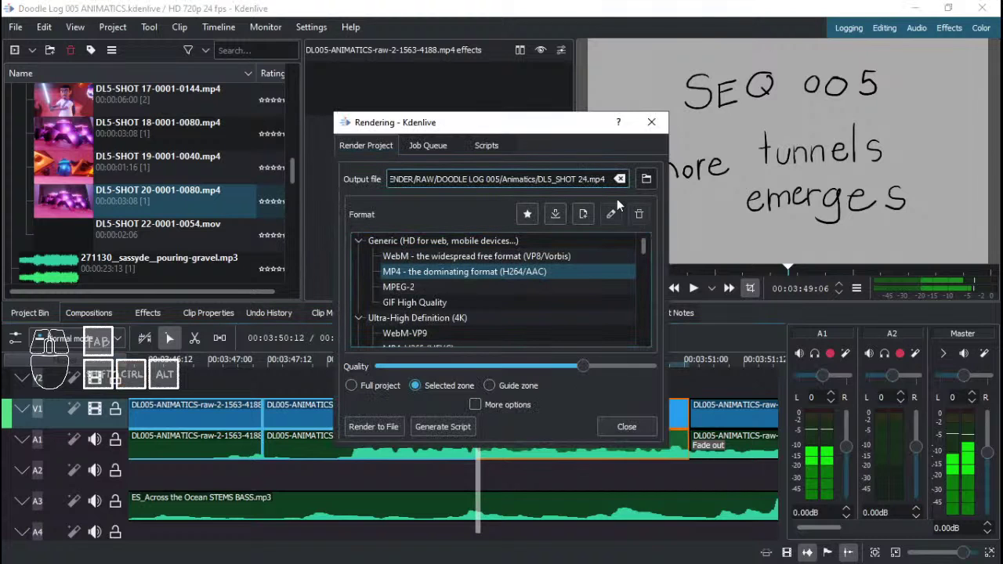
pyautogui.press('BackSpace')
pyautogui.write('5')
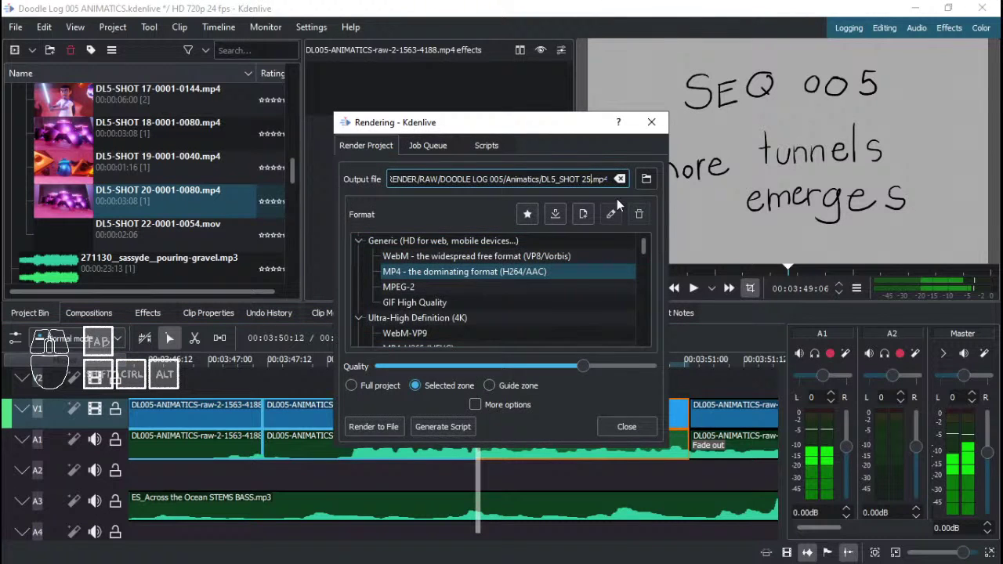
pyautogui.press('Return')
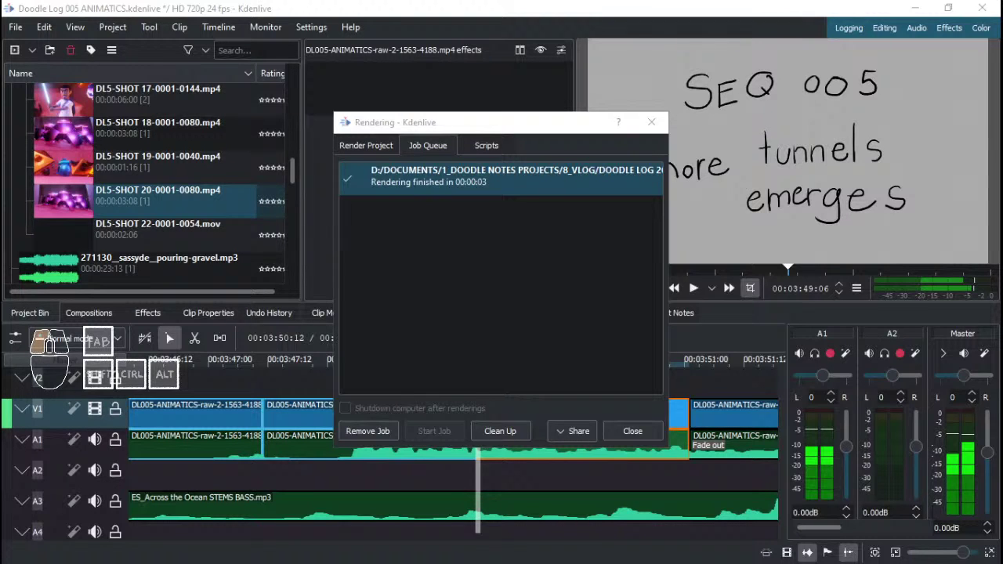
pyautogui.click(502, 430)
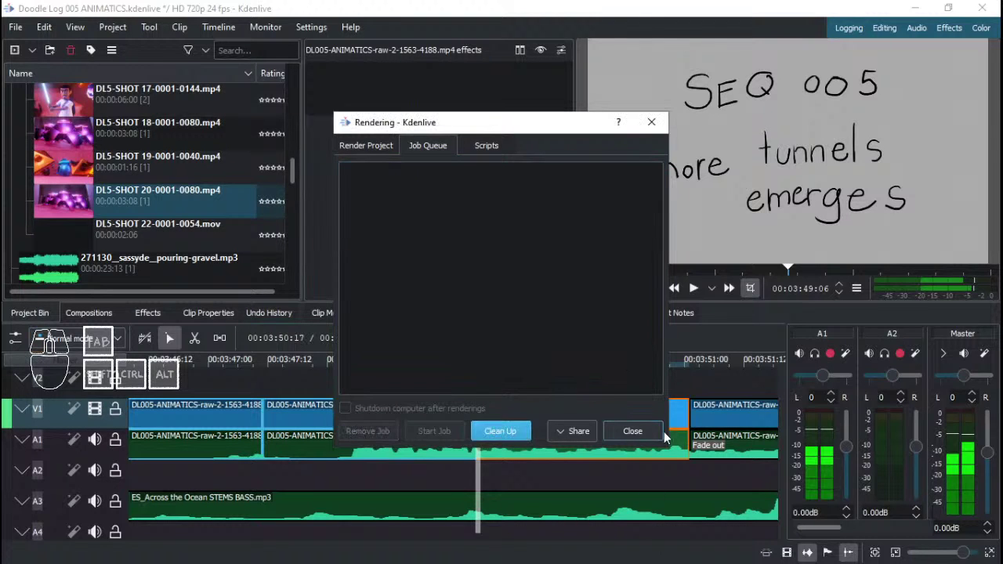
pyautogui.click(660, 430)
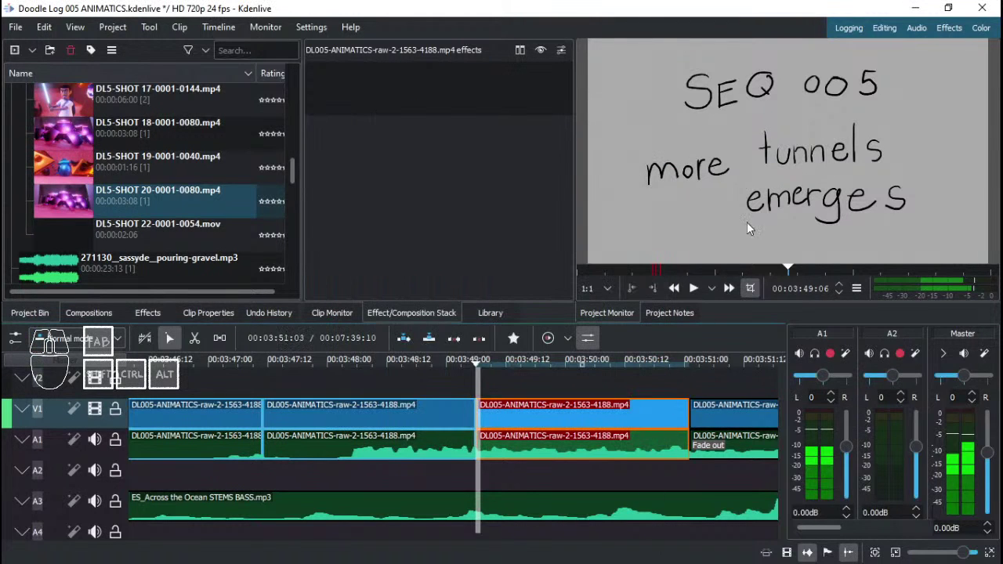
# Close the Kdenlive windows and save the shot 25 file in Blender
pyautogui.click(998, 7)
pyautogui.click(568, 307)
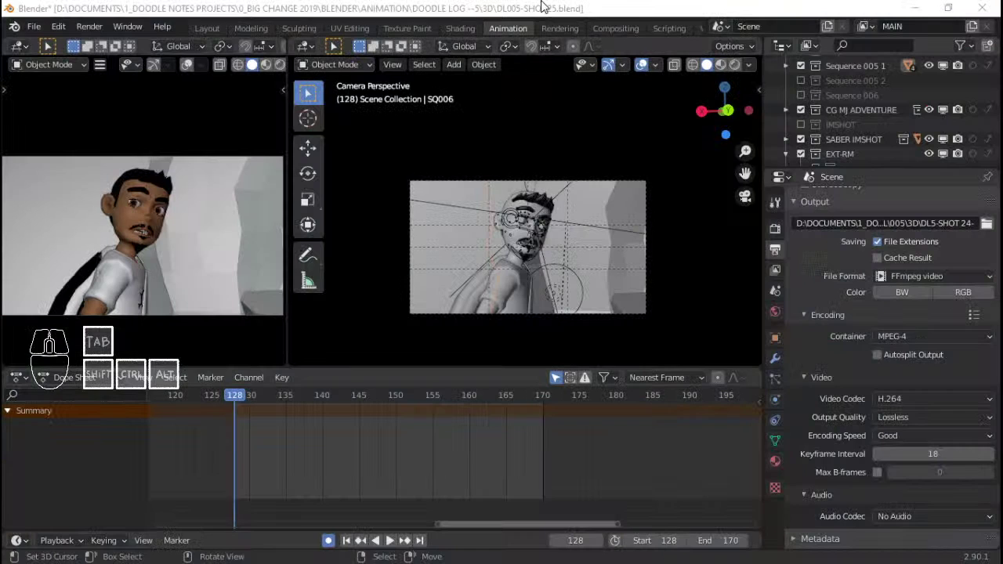
pyautogui.hotkey('ctrl', 's')
pyautogui.scroll(1, 520, 257)
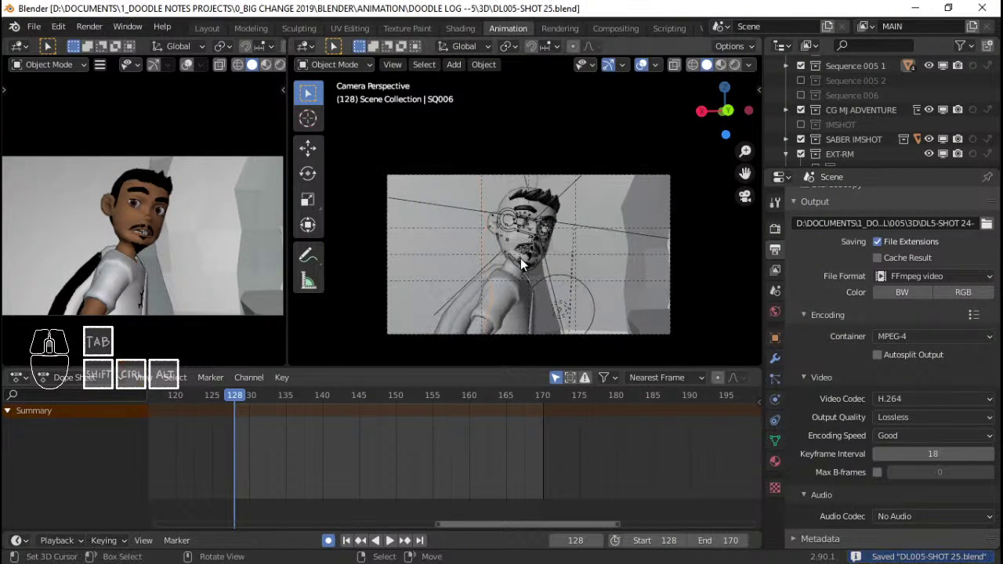
pyautogui.scroll(1, 520, 258)
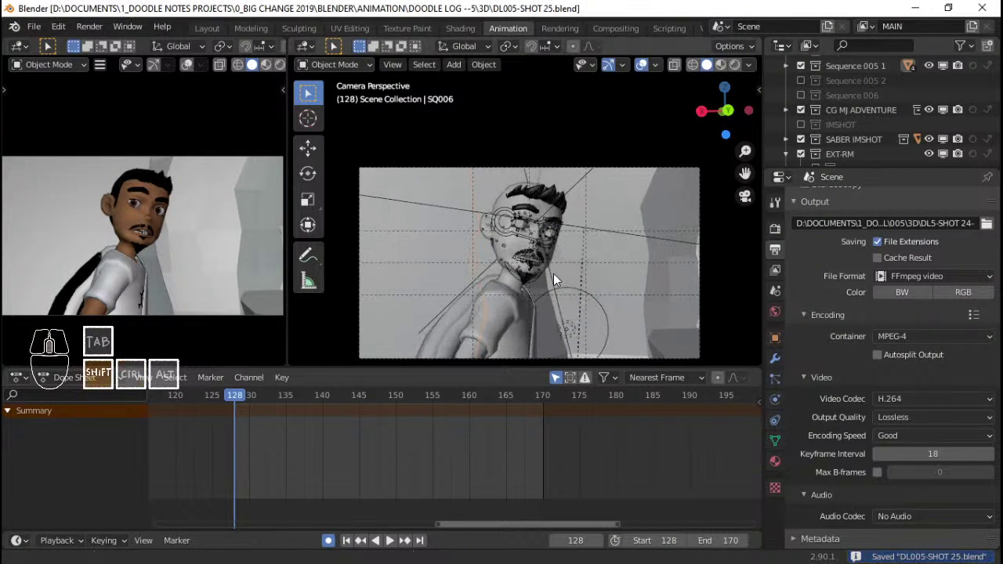
pyautogui.keyDown('shift'); pyautogui.moveTo(553, 274); pyautogui.dragTo(552, 239, button='middle'); pyautogui.keyUp('shift')
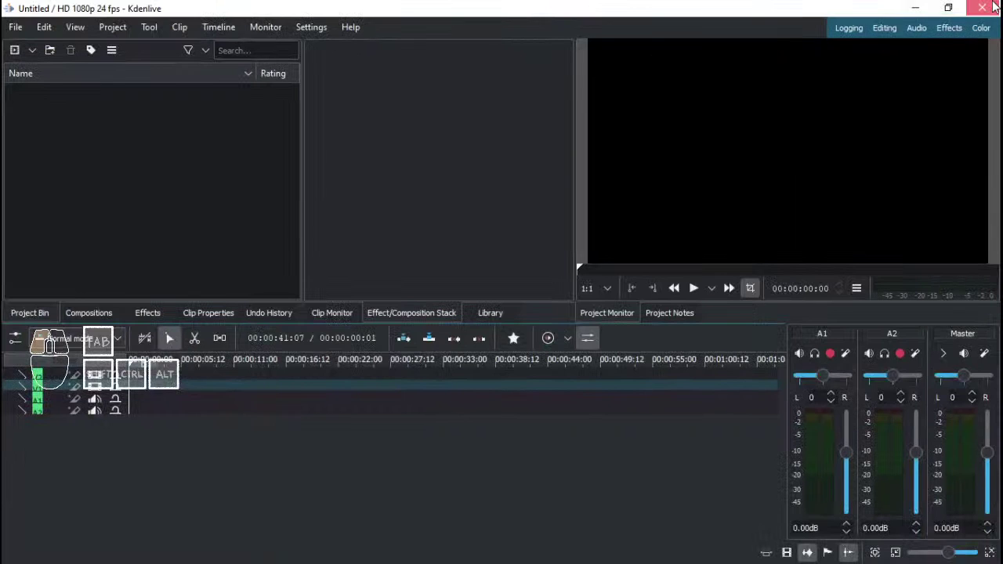
pyautogui.click(993, 7)
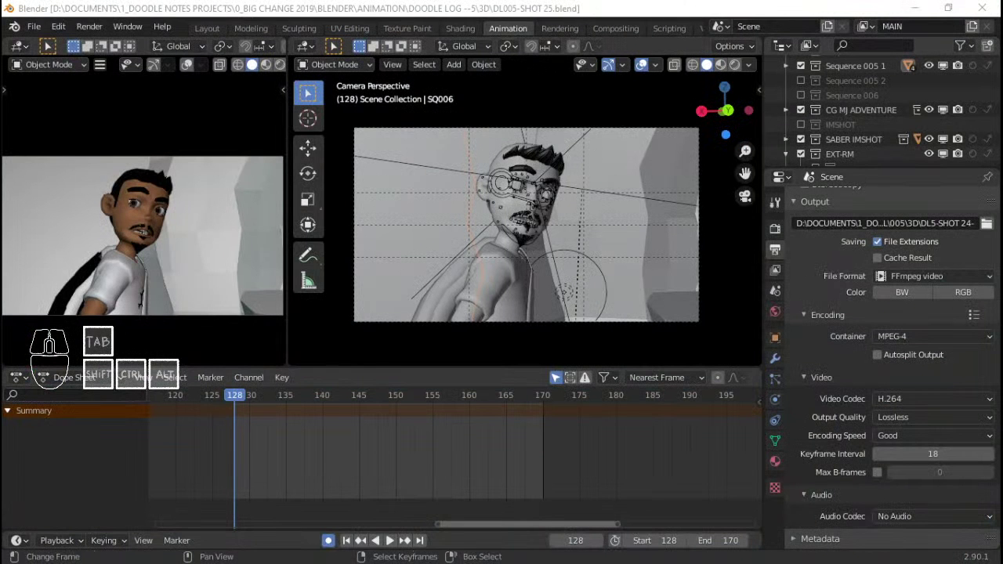
# Play back the opening frames of the shot from frame 128 in the camera view and save the file
pyautogui.scroll(2, 529, 230)
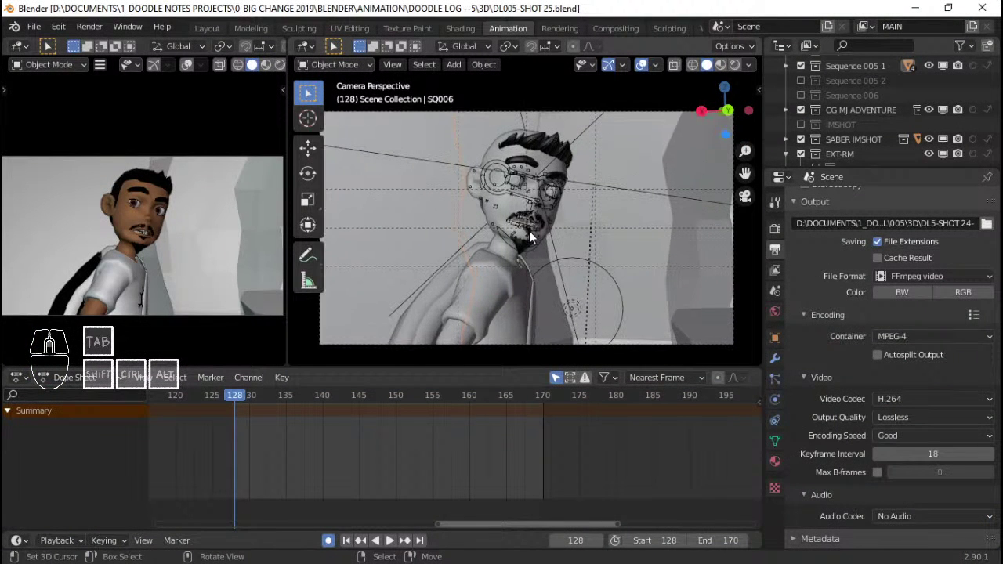
pyautogui.keyDown('shift'); pyautogui.moveTo(529, 231); pyautogui.dragTo(559, 235, button='middle'); pyautogui.keyUp('shift')
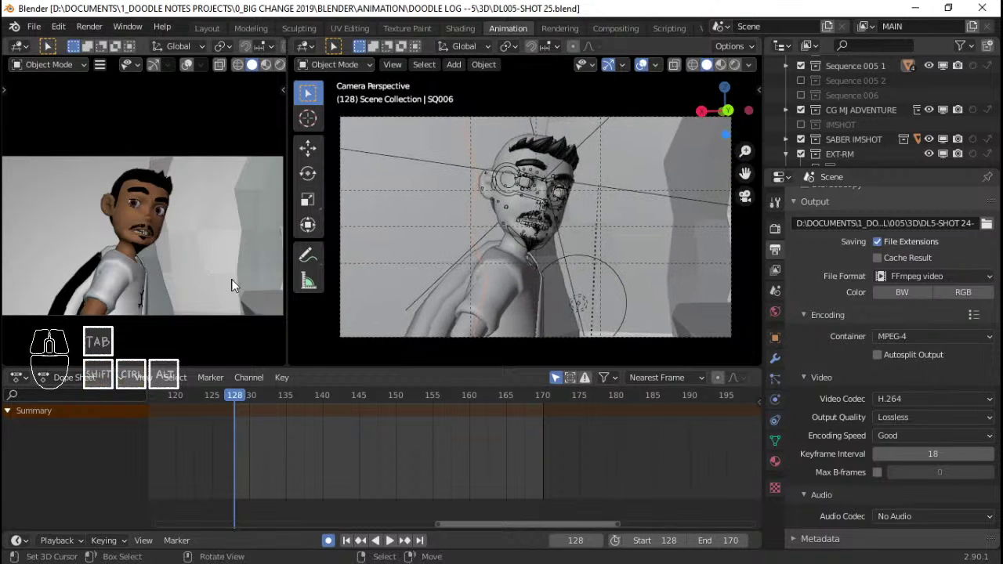
pyautogui.keyDown('ctrl'); pyautogui.moveTo(231, 279); pyautogui.dragTo(235, 234, button='middle'); pyautogui.keyUp('ctrl')
pyautogui.hotkey('ctrl', 's')
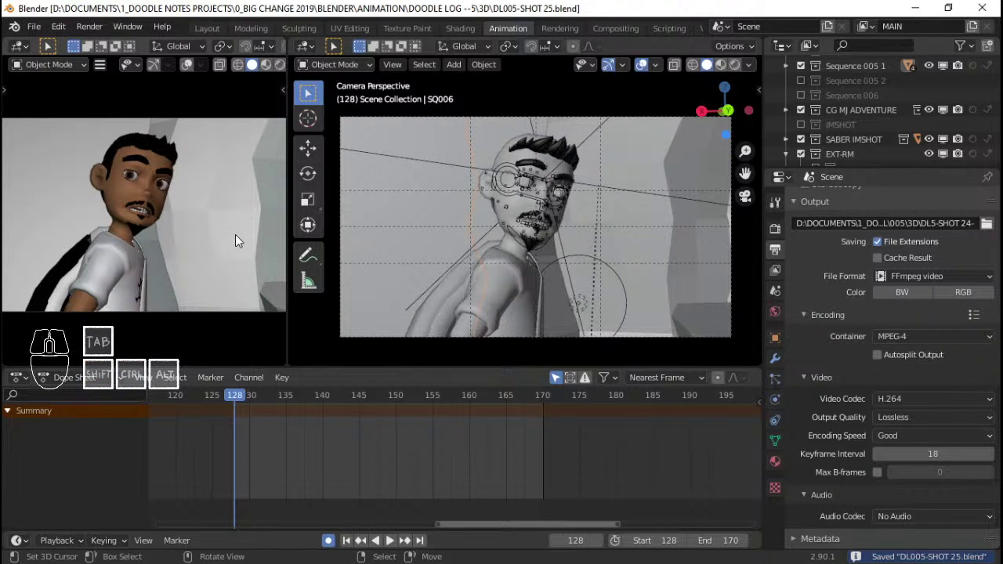
pyautogui.press('space')
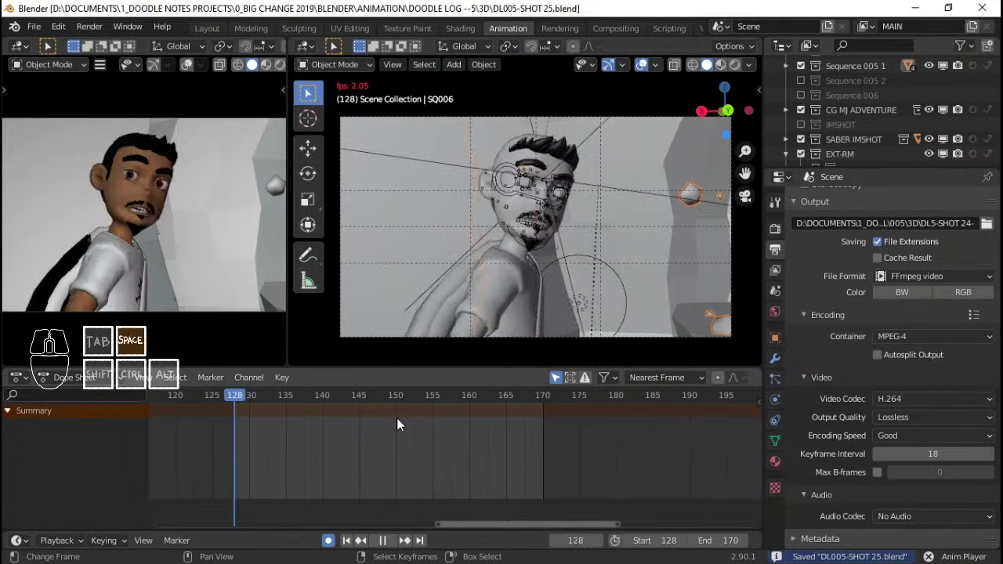
pyautogui.press('space')
pyautogui.hotkey('ctrl', 's')
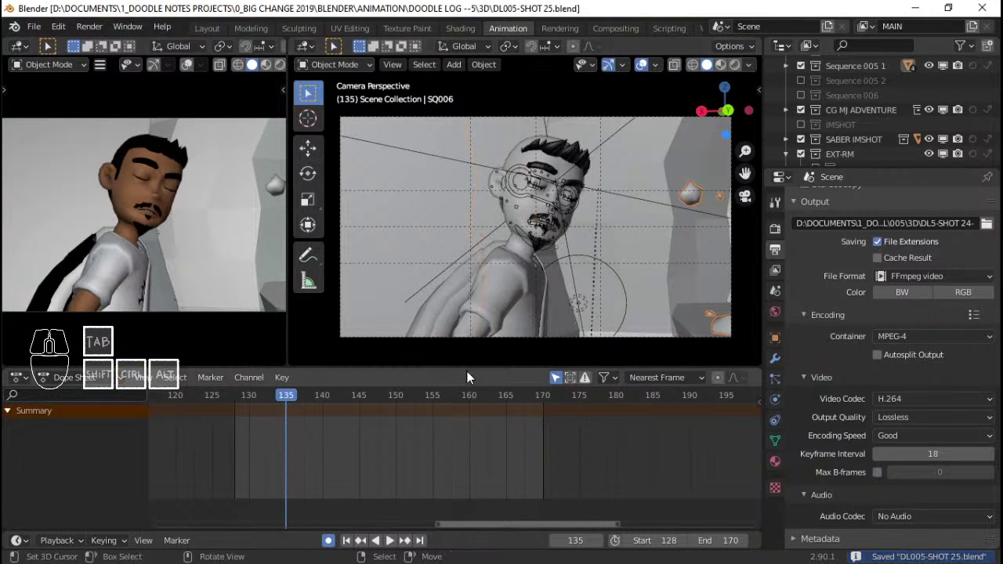
# Jump to the end frame 170 and switch to the Video Editing workspace, showing free channels above the shot 24 strips
pyautogui.hotkey('shift', 'Right')
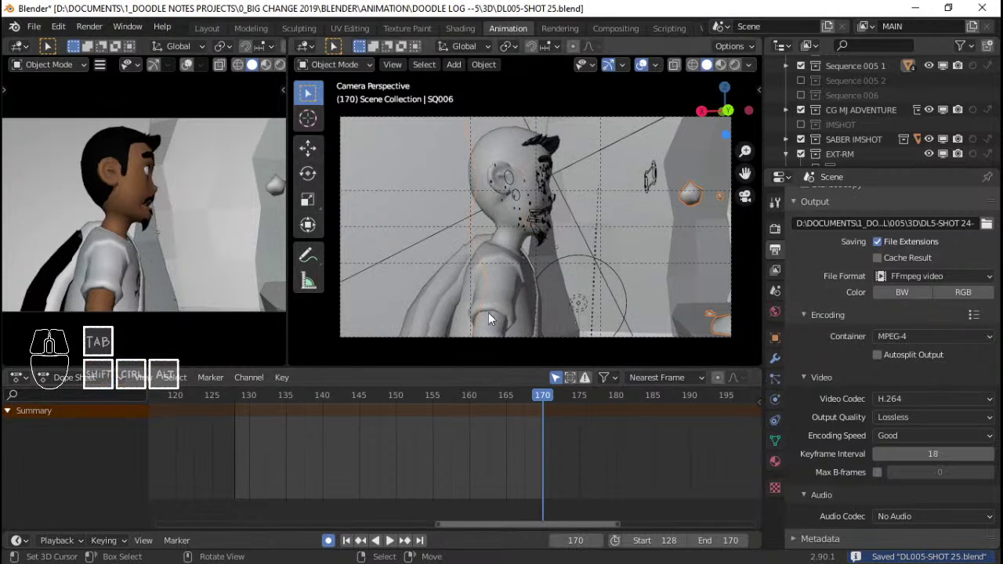
pyautogui.scroll(-3, 673, 26)
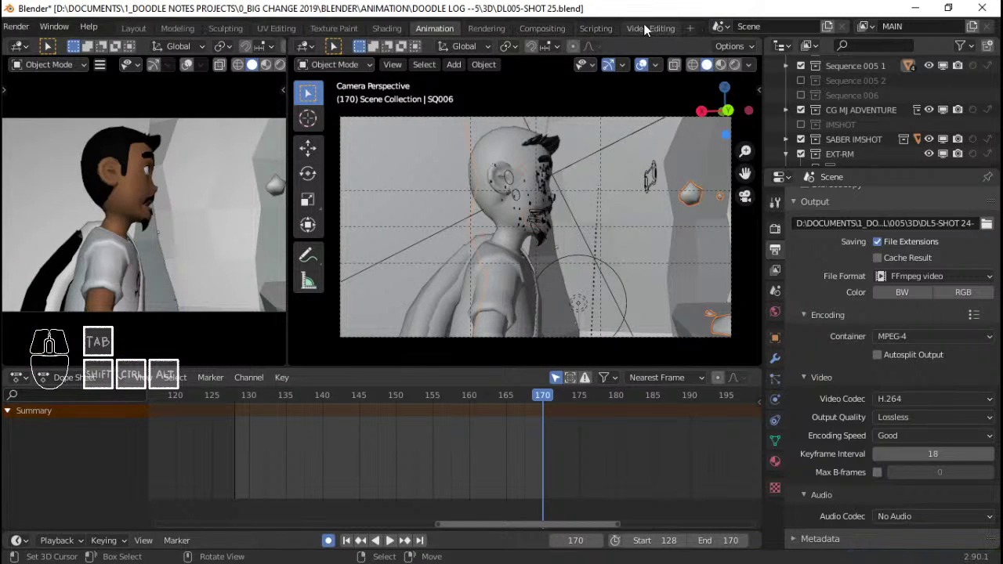
pyautogui.click(645, 28)
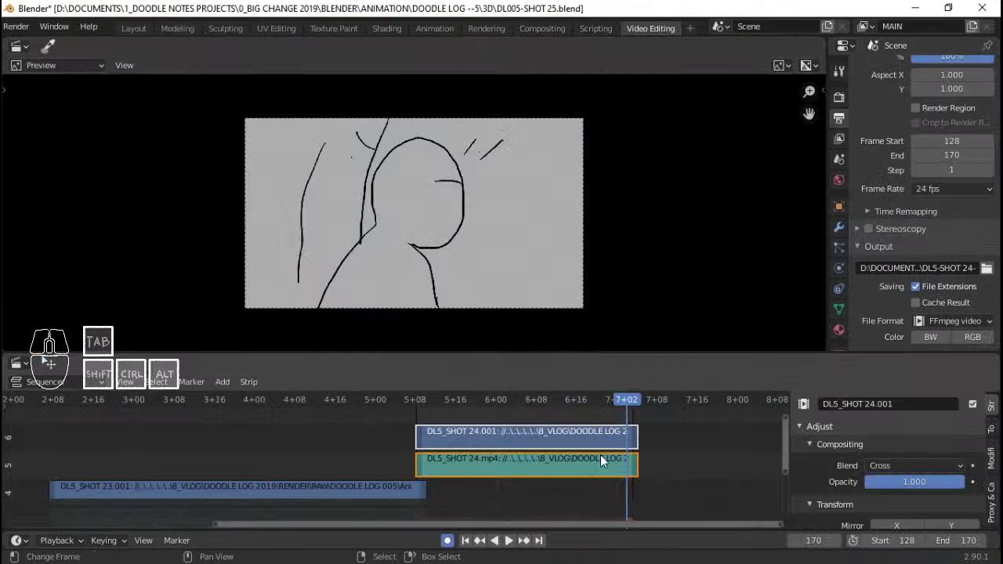
pyautogui.moveTo(539, 434); pyautogui.dragTo(527, 449, button='middle')
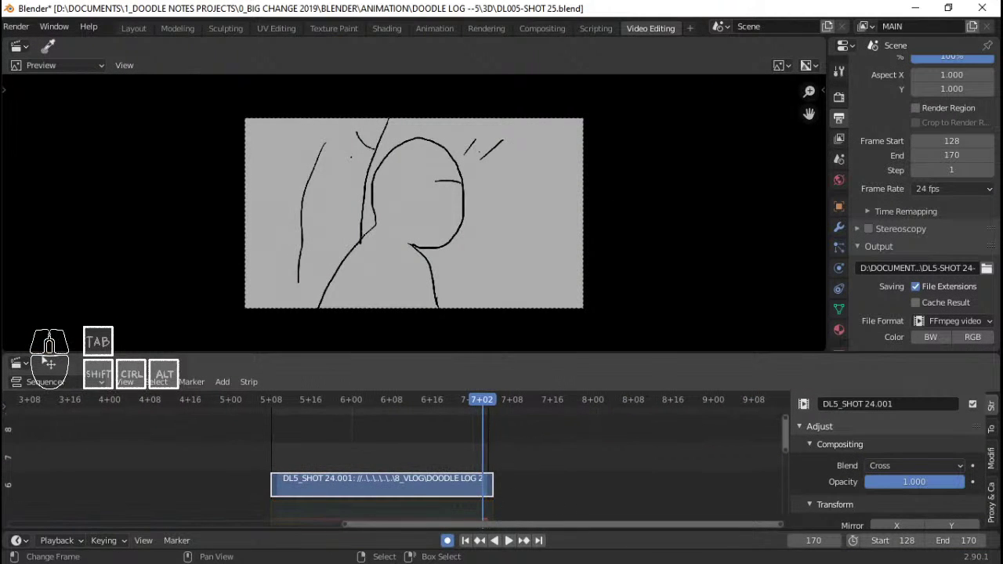
# Add DL5_SHOT 25.mp4 from the RAW/DOODLE LOG 005/Animatics folder to the sequencer, starting at the end of the shot 24 strips
pyautogui.hotkey('alt', 'Tab')
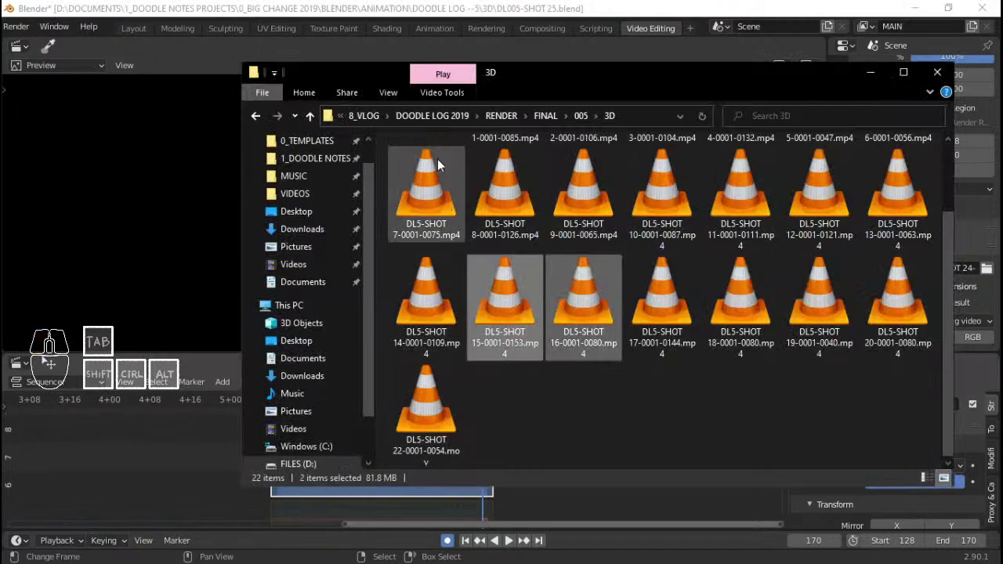
pyautogui.click(537, 115)
pyautogui.click(501, 116)
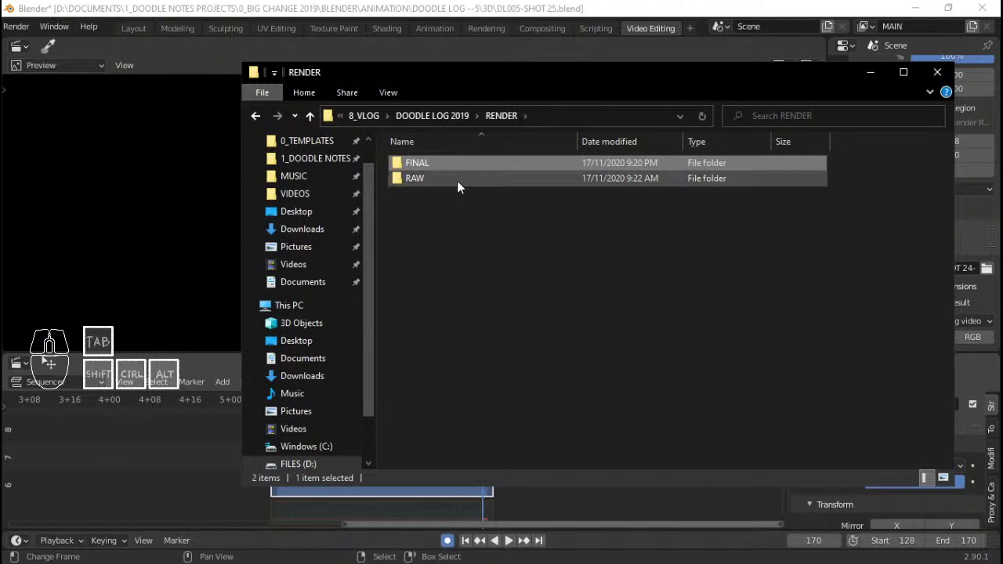
pyautogui.doubleClick(457, 180)
pyautogui.doubleClick(446, 224)
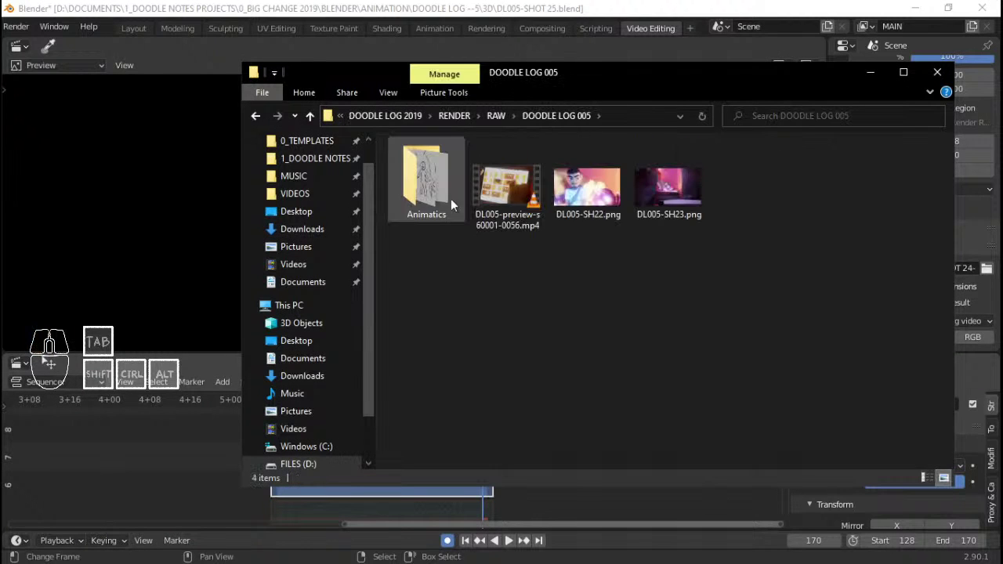
pyautogui.doubleClick(453, 184)
pyautogui.moveTo(924, 309); pyautogui.dragTo(212, 429)
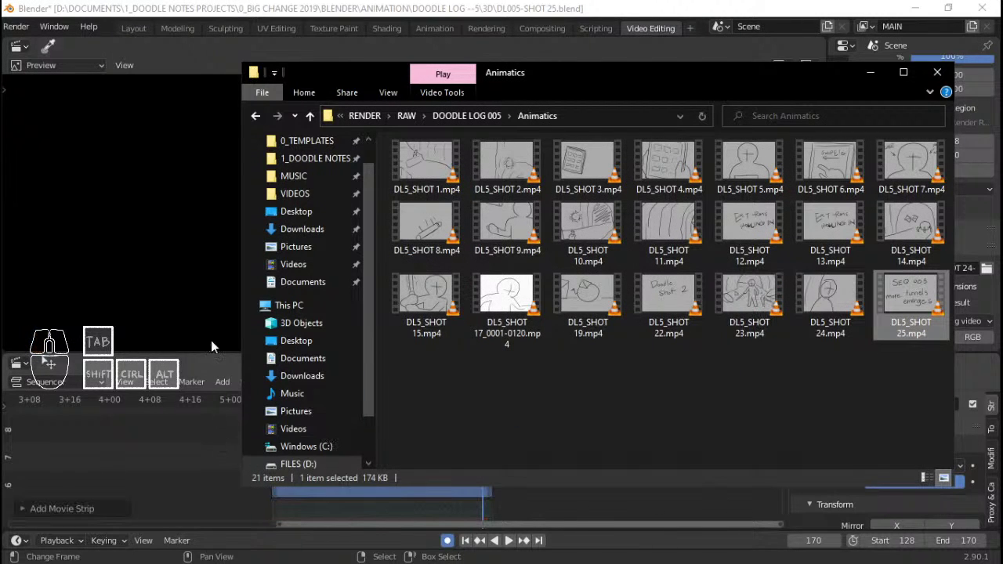
pyautogui.click(229, 11)
# Set the scene's end frame to 212, at the last frame showing the shot 25 clip in the sequencer
pyautogui.moveTo(597, 416); pyautogui.dragTo(548, 426, button='middle')
pyautogui.click(649, 487)
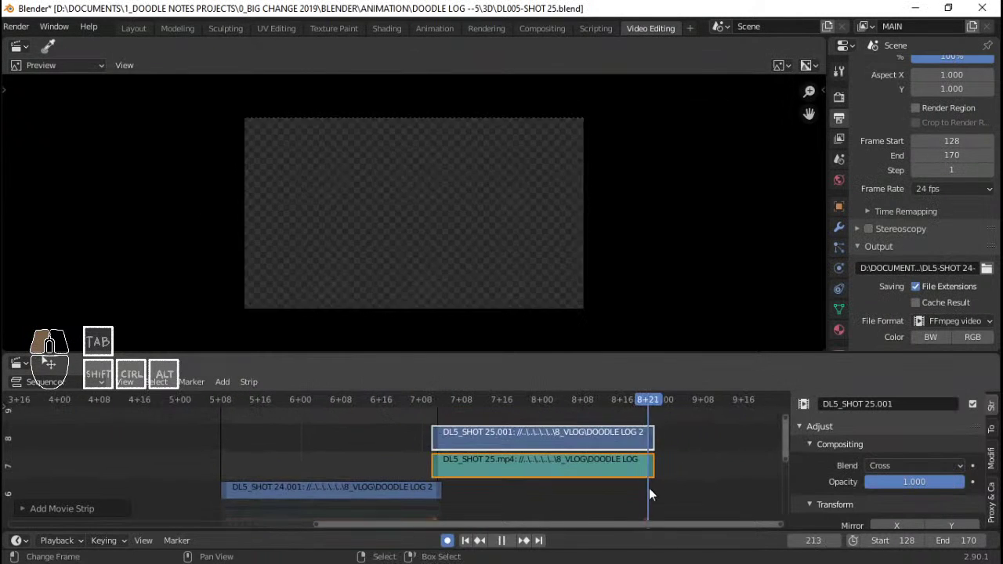
pyautogui.press('Left')
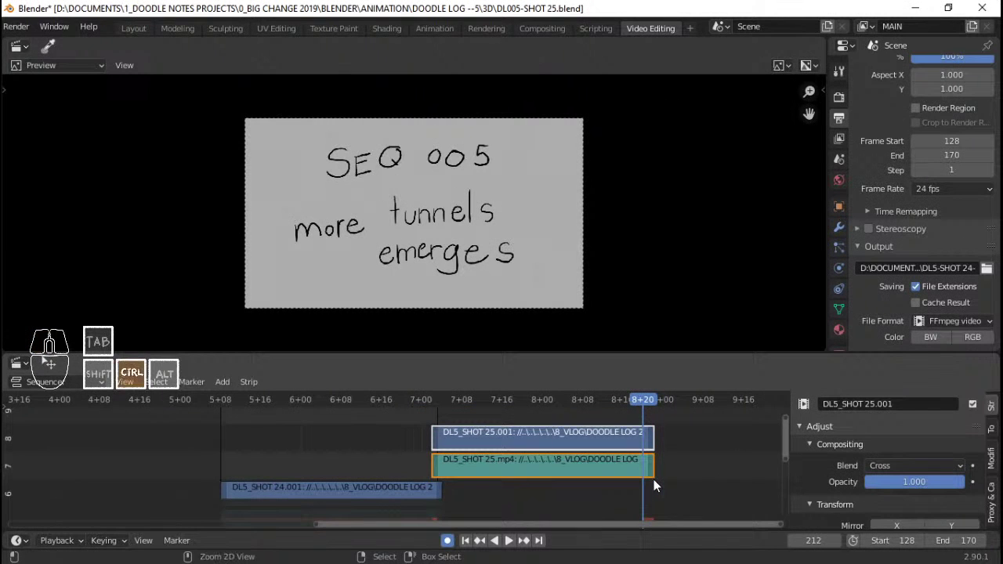
pyautogui.hotkey('ctrl', 'End')
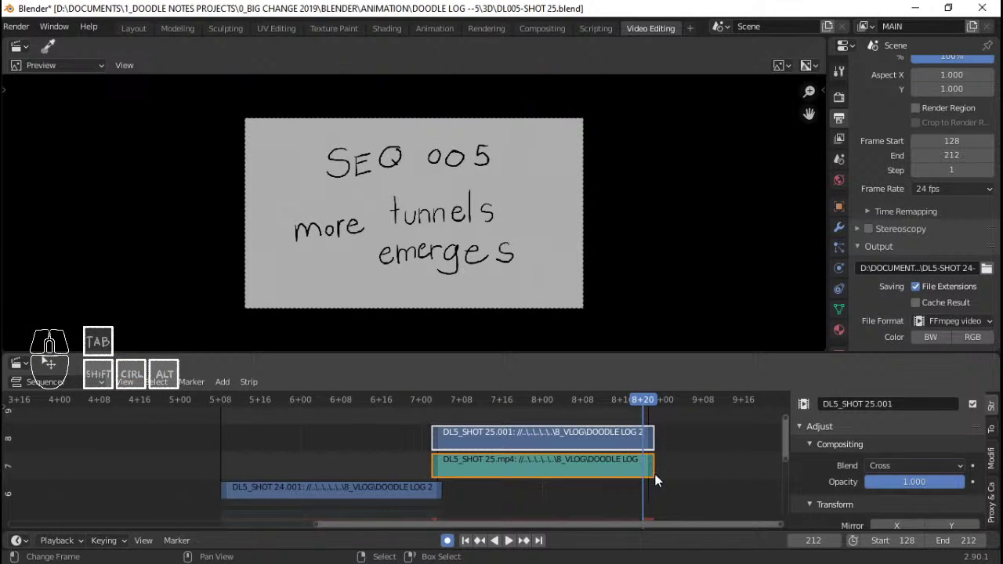
pyautogui.press('Right')
pyautogui.press('Left')
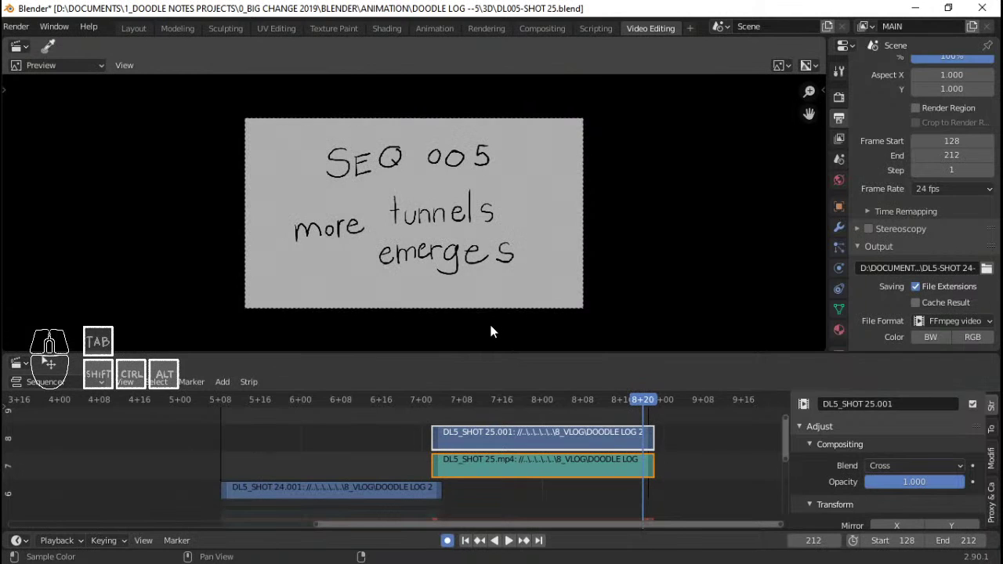
# Set the scene's start frame to 170, at the beginning of the shot 25 strips
pyautogui.click(433, 410)
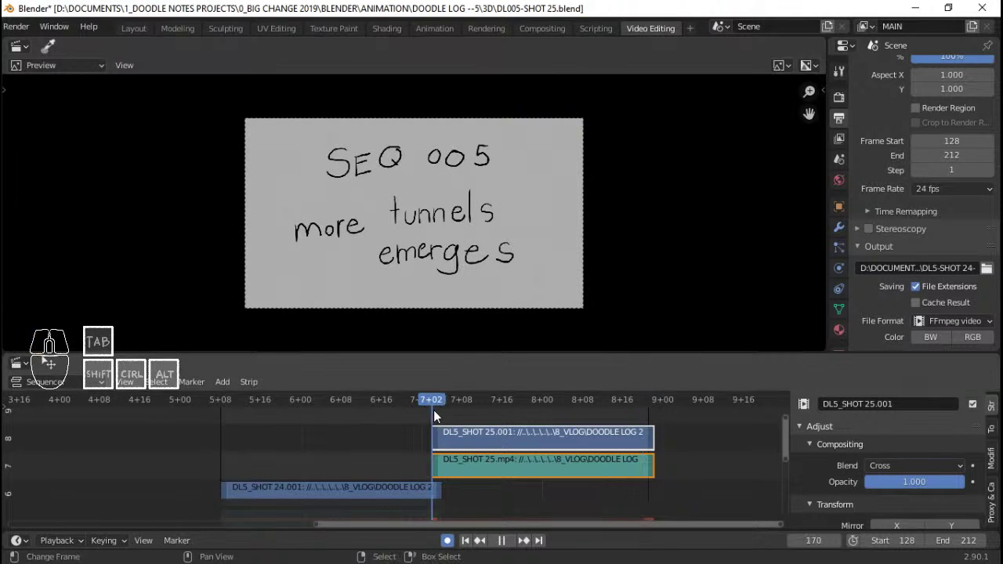
pyautogui.press('Right')
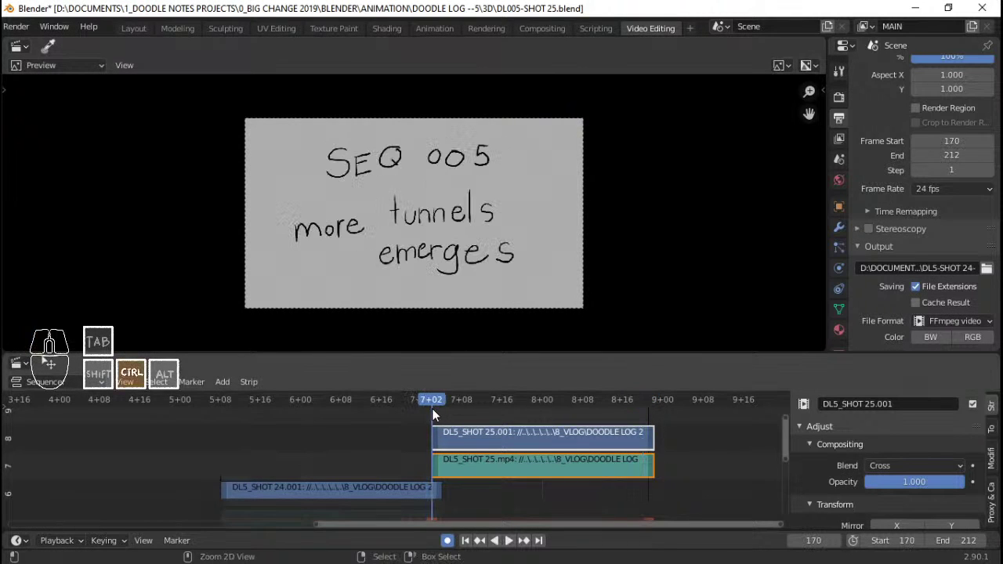
pyautogui.moveTo(562, 419); pyautogui.dragTo(515, 440, button='middle')
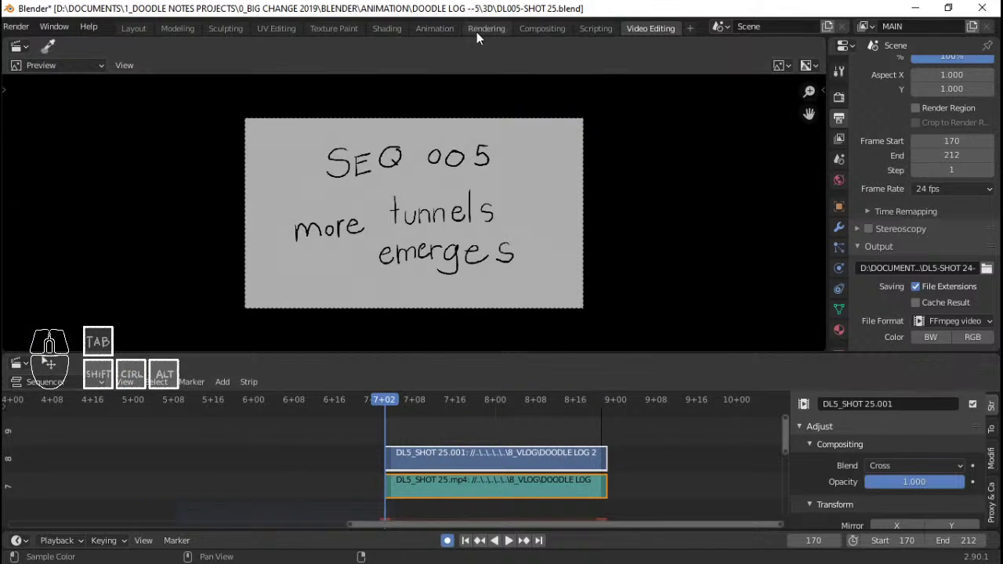
# Switch to the Animation workspace and select the camera at frame 170
pyautogui.click(441, 28)
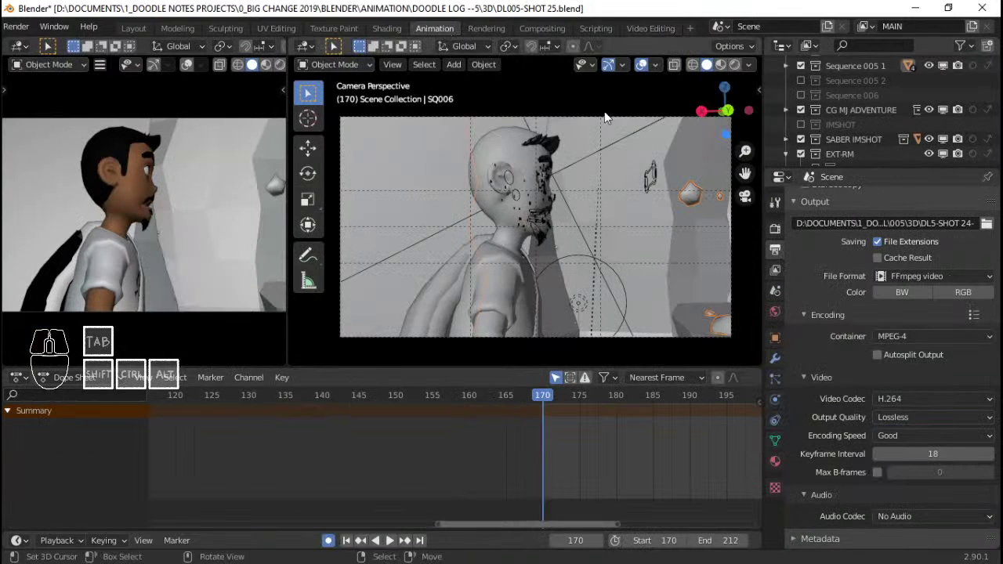
pyautogui.click(546, 203)
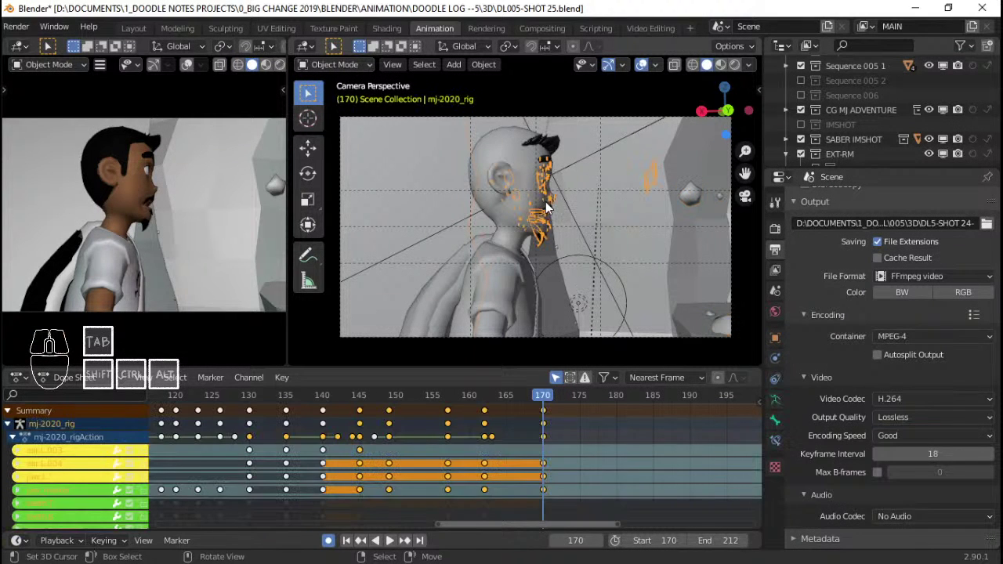
pyautogui.click(597, 119)
pyautogui.press('r')
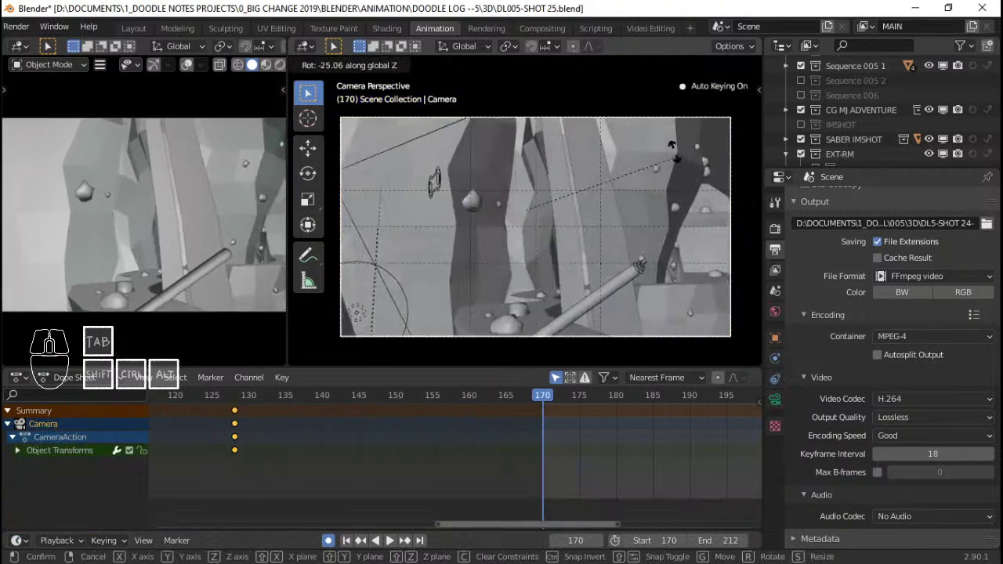
pyautogui.rightClick(675, 178)
pyautogui.press('r')
pyautogui.press('z')
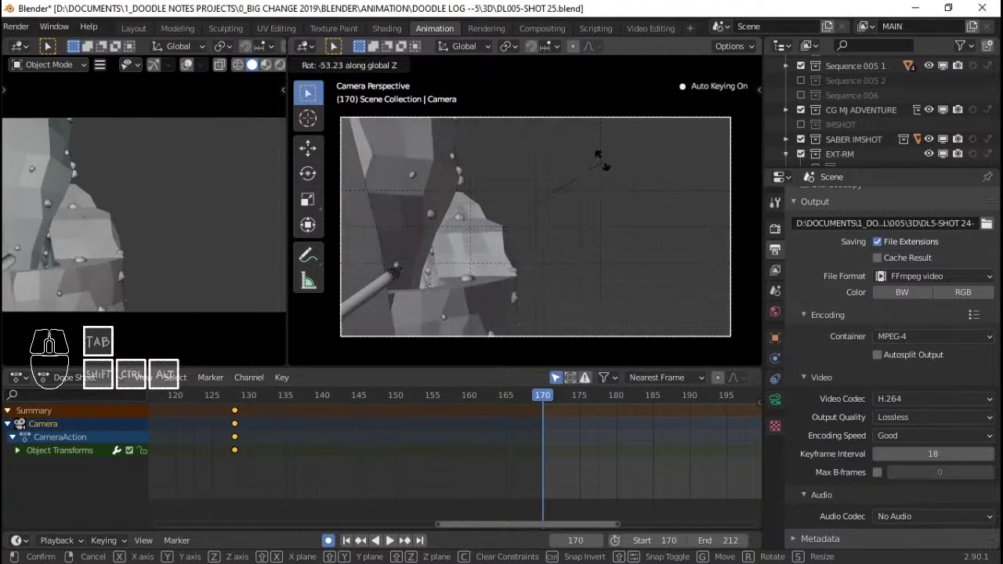
pyautogui.rightClick(600, 143)
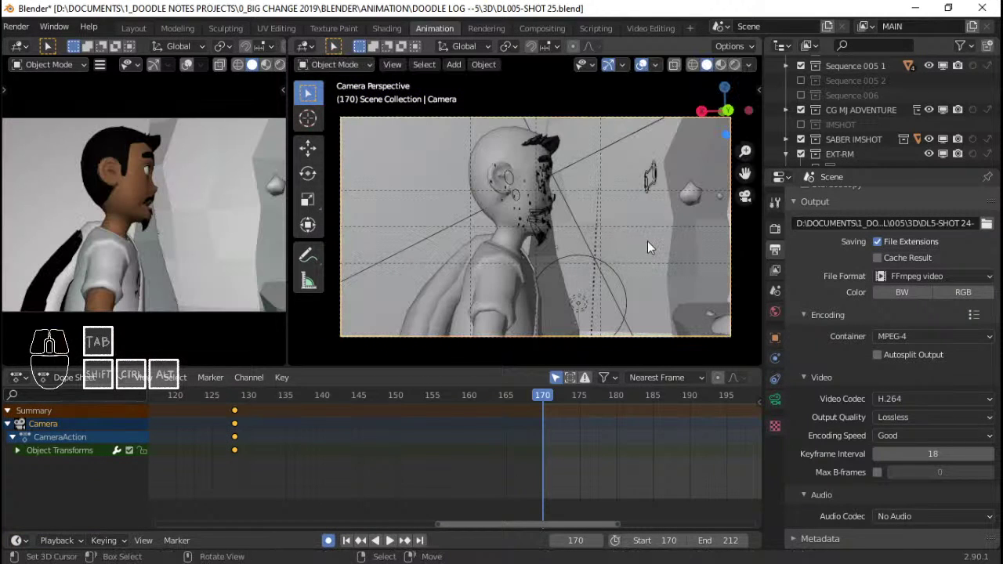
# Rotate the camera about global Z and reposition it behind the character at frame 170, pulling it back along its local Z axis
pyautogui.press('r')
pyautogui.press('z')
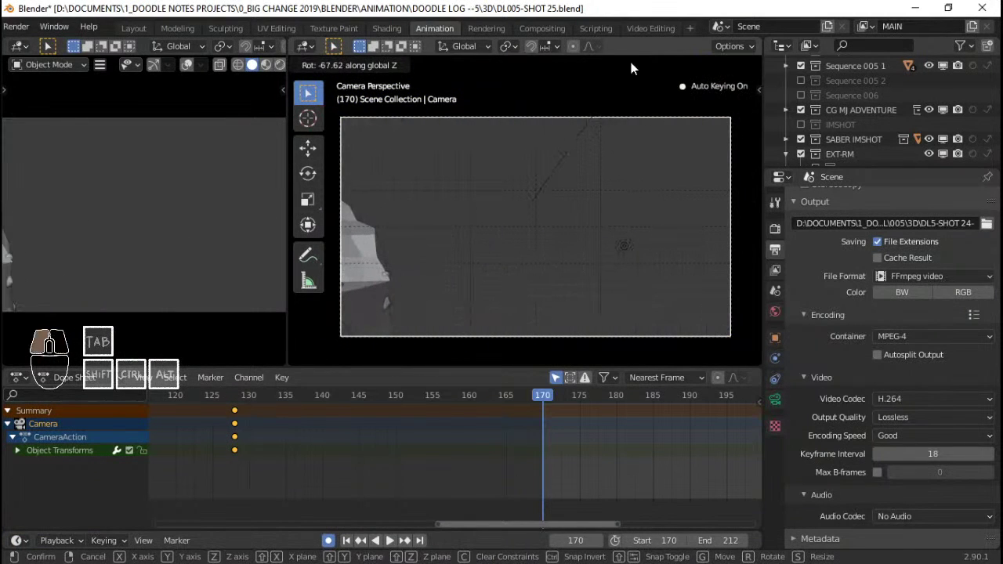
pyautogui.click(624, 217)
pyautogui.press('g')
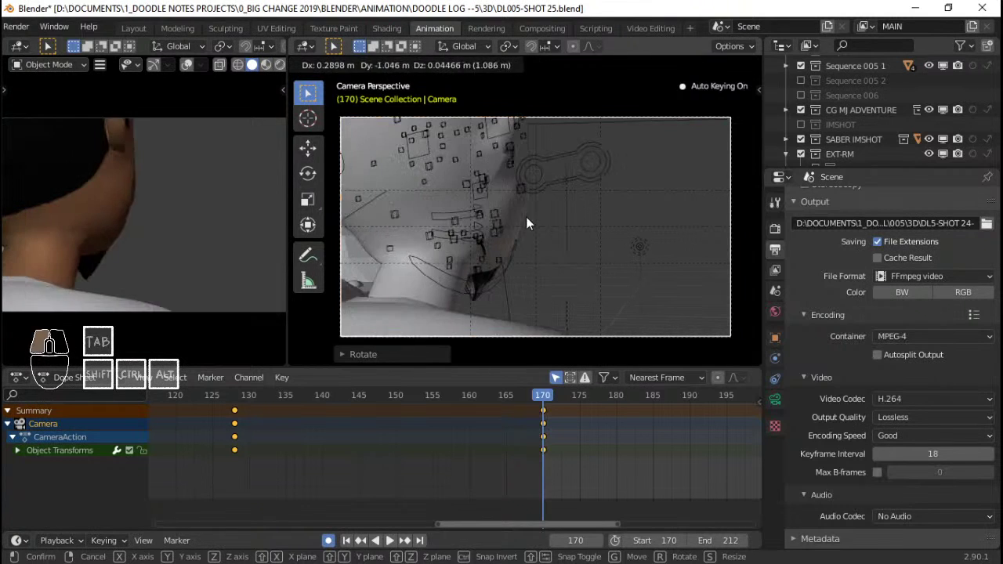
pyautogui.click(527, 224)
pyautogui.press('g')
pyautogui.press('z')
pyautogui.press('z')
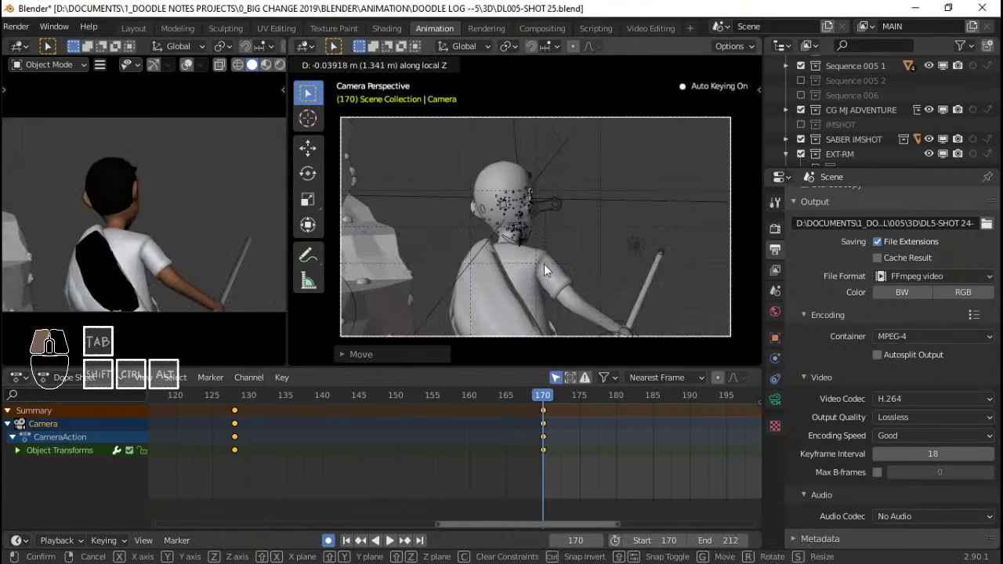
pyautogui.click(568, 263)
# Fine-tune the framing at frame 170 by turning the camera slightly about global Z and lowering it along global Z
pyautogui.press('r')
pyautogui.press('z')
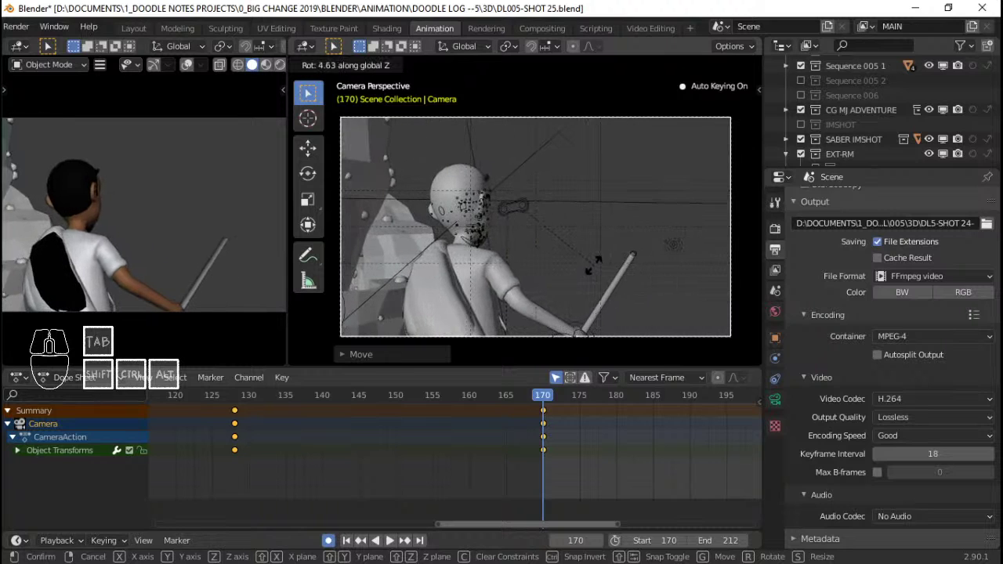
pyautogui.click(593, 264)
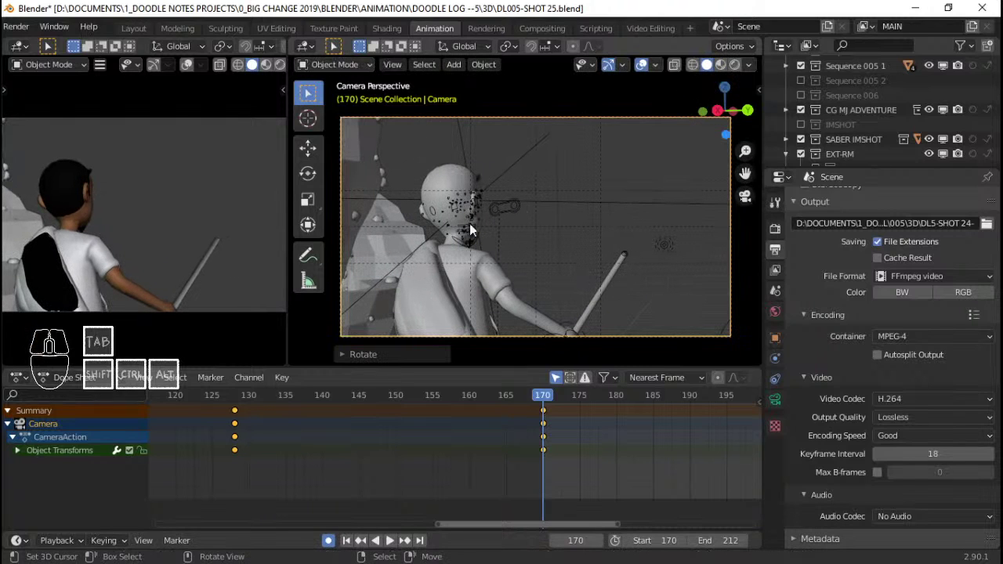
pyautogui.press('g')
pyautogui.press('z')
pyautogui.click(566, 218)
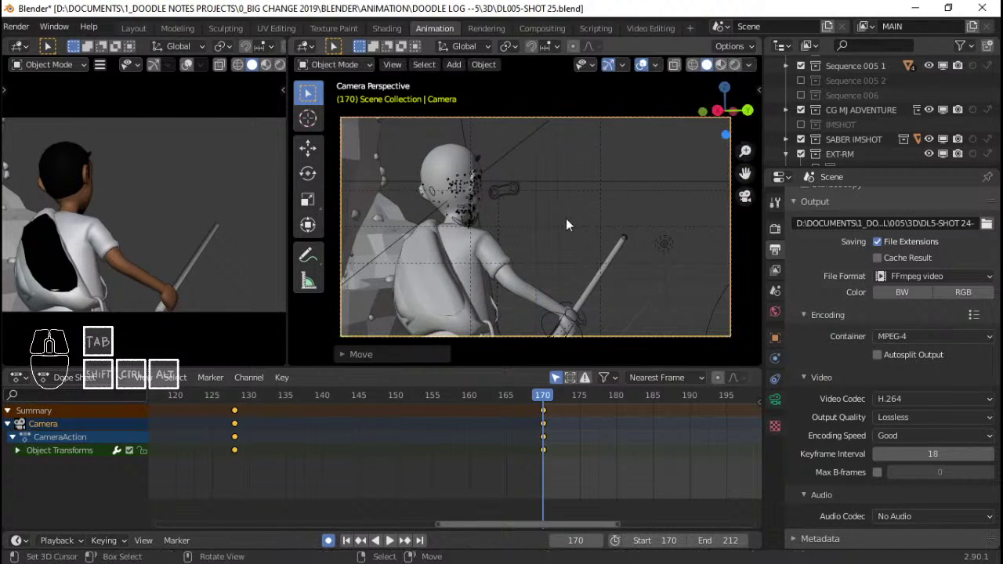
pyautogui.press('r')
pyautogui.press('x')
pyautogui.press('x')
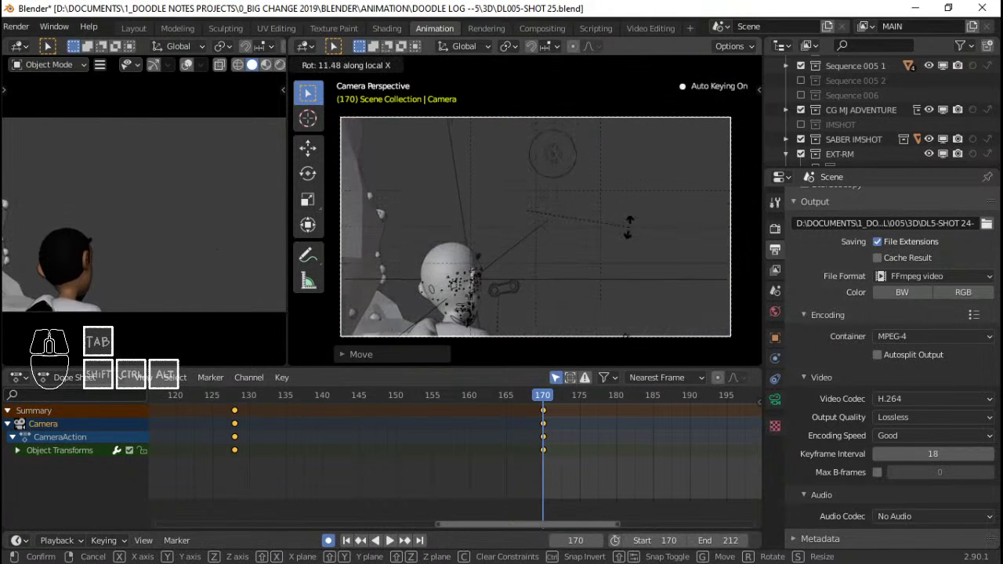
pyautogui.press('x')
pyautogui.rightClick(642, 235)
pyautogui.press('r')
pyautogui.press('z')
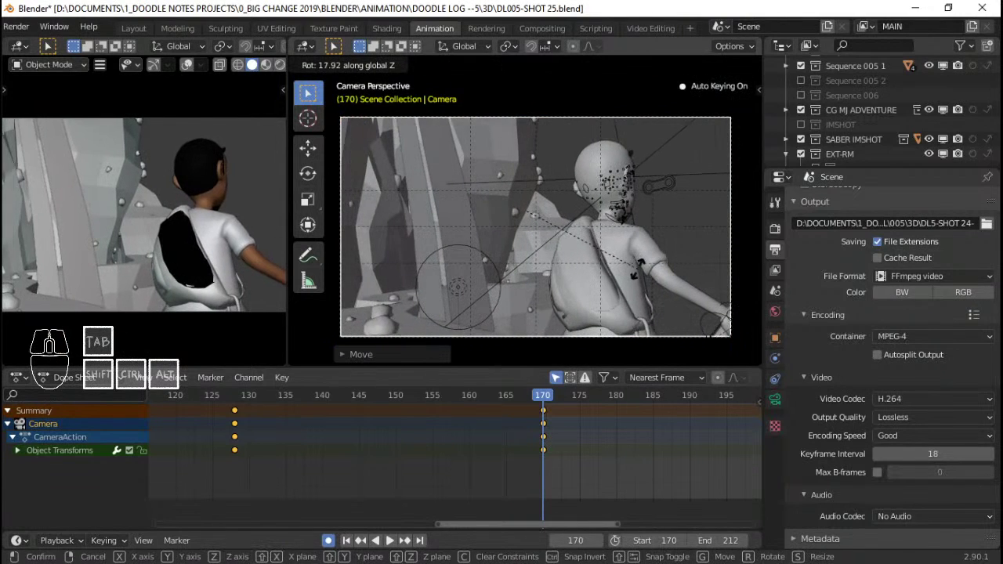
pyautogui.click(638, 268)
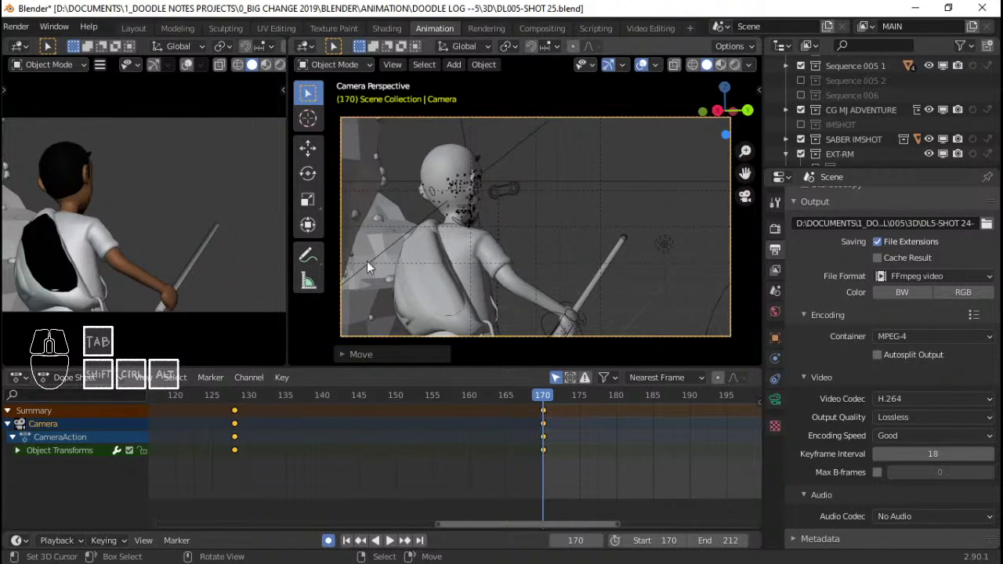
# Play back the new camera framing from frame 170 and return to frame 170
pyautogui.moveTo(570, 451); pyautogui.dragTo(470, 454, button='middle')
pyautogui.press('space')
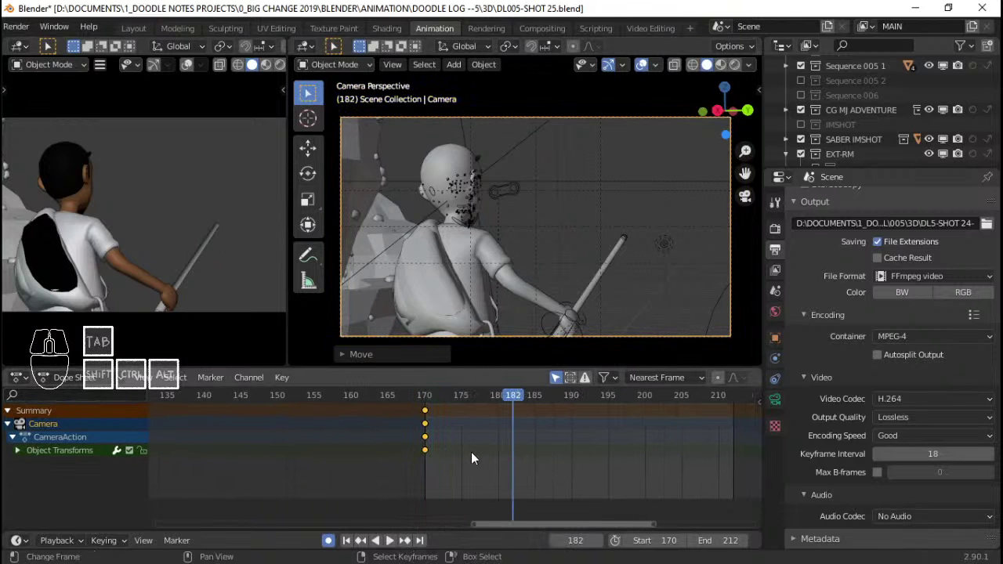
pyautogui.press('Escape')
# Enable the Sequence 005 2 collection and lower its rock pillars SQ005.001 and SQ005.003 about 33.7 m along global Z at frame 170
pyautogui.moveTo(550, 259); pyautogui.dragTo(690, 228, button='middle')
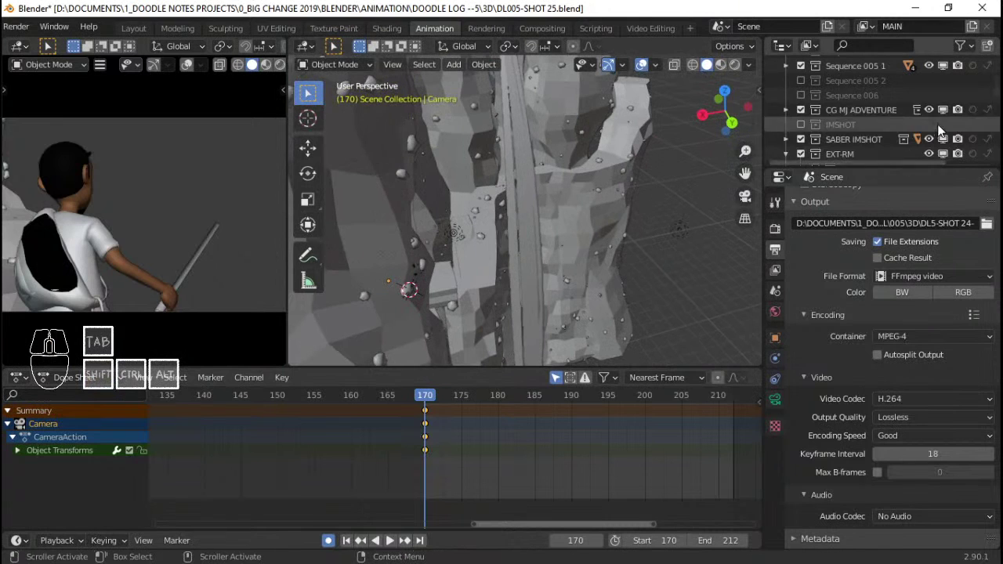
pyautogui.click(796, 81)
pyautogui.click(574, 218)
pyautogui.press('KP_Decimal')
pyautogui.moveTo(591, 210); pyautogui.dragTo(586, 192, button='middle')
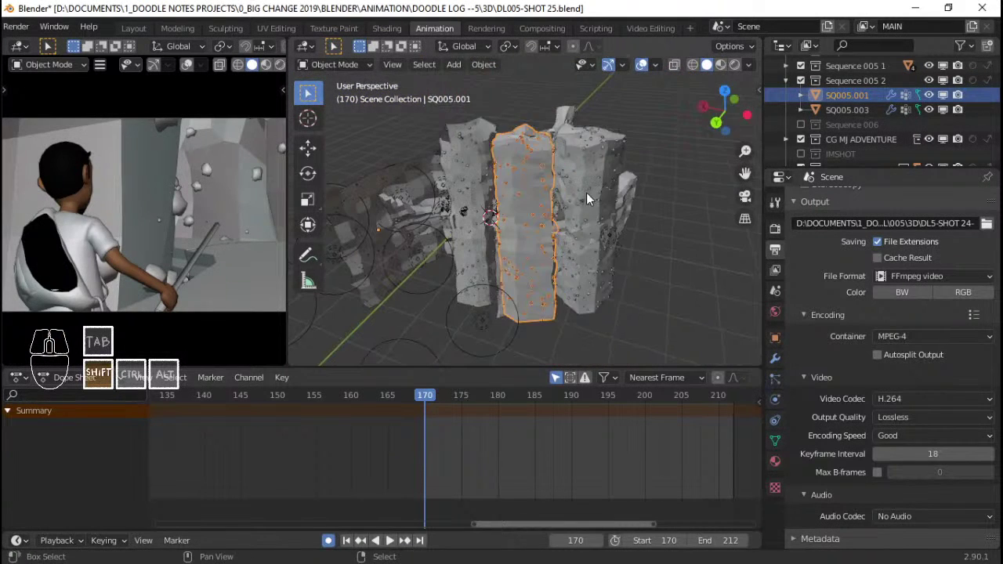
pyautogui.keyDown('shift'); pyautogui.click(586, 192); pyautogui.keyUp('shift')
pyautogui.scroll(6, 564, 203)
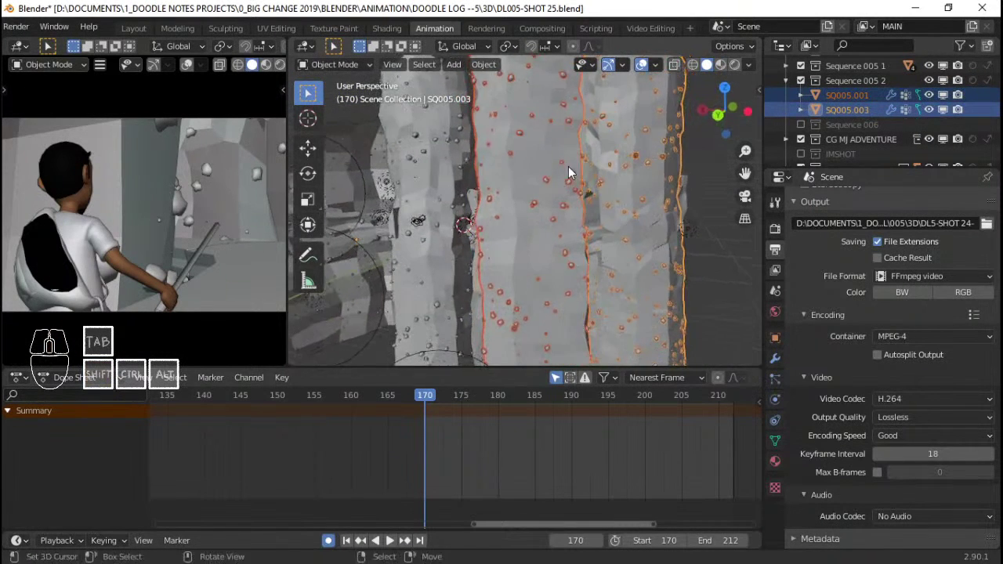
pyautogui.press('g')
pyautogui.press('z')
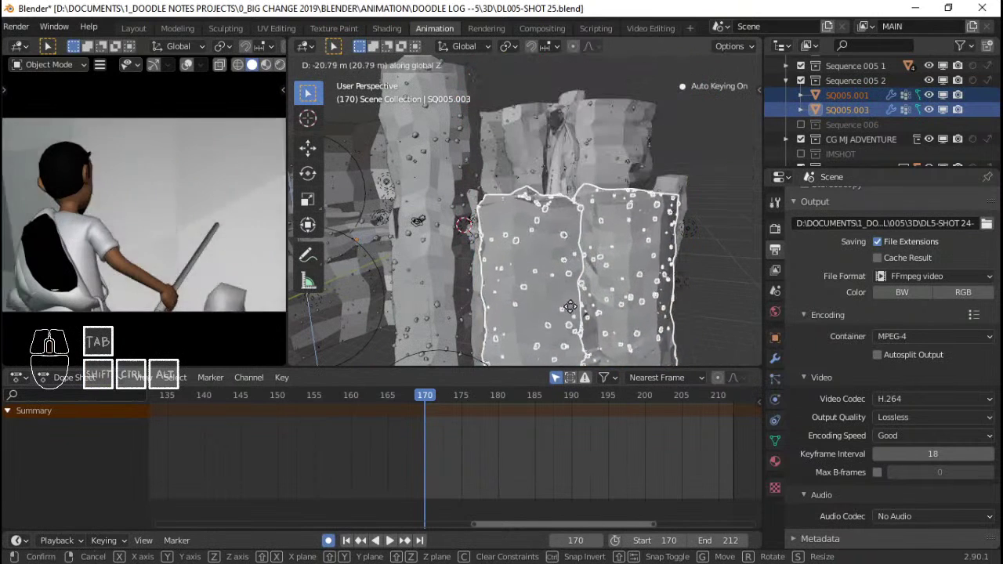
pyautogui.click(567, 78)
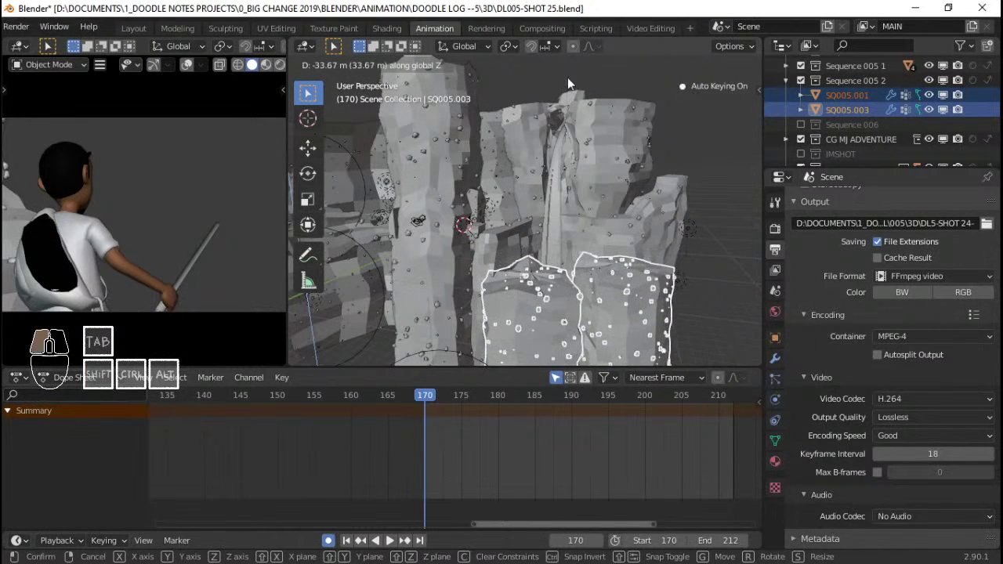
# Raise the SQ005.003 rock pillar along global Z at frame 190 and play back its rise from frame 170
pyautogui.press('space')
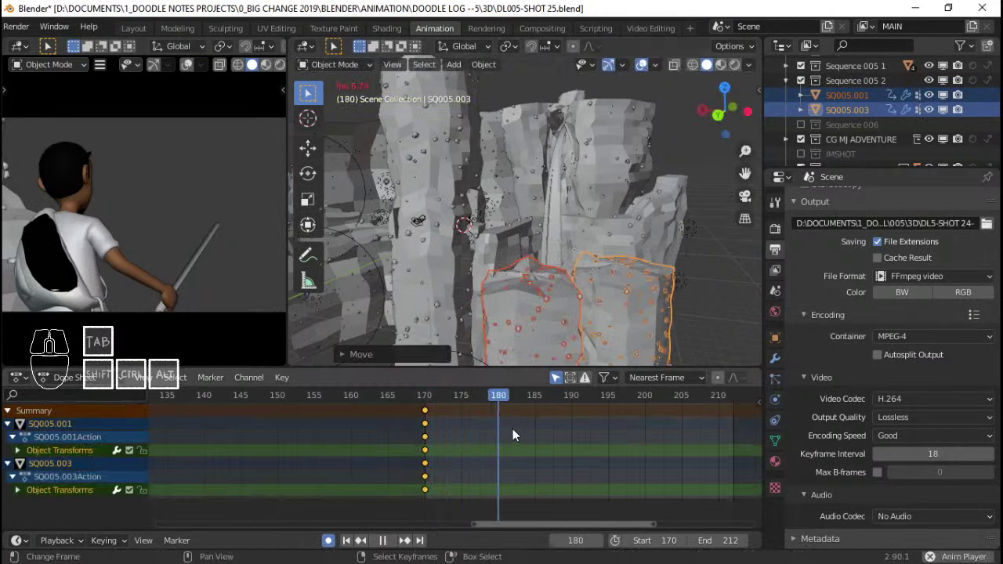
pyautogui.press('space')
pyautogui.click(640, 316)
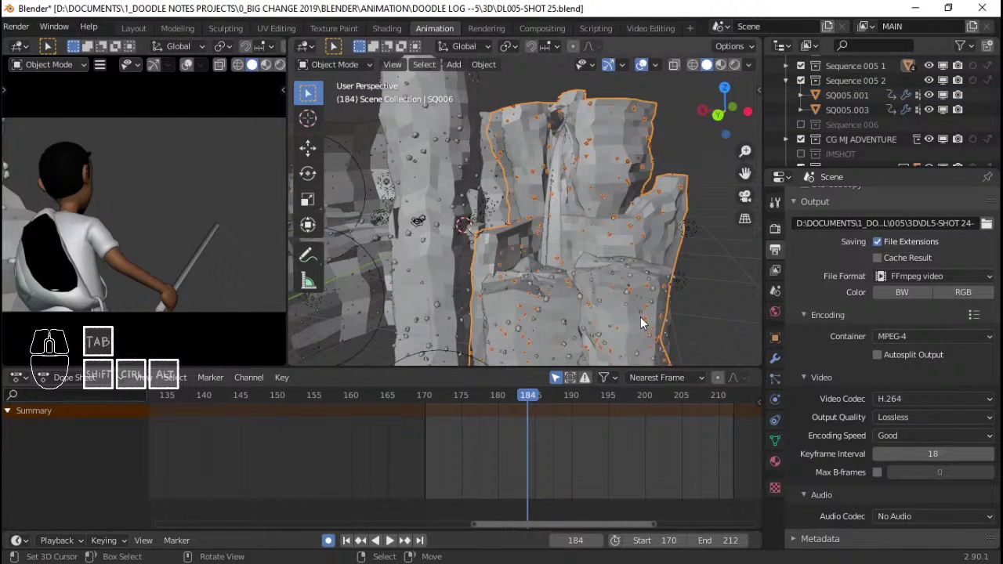
pyautogui.moveTo(566, 429); pyautogui.dragTo(569, 429)
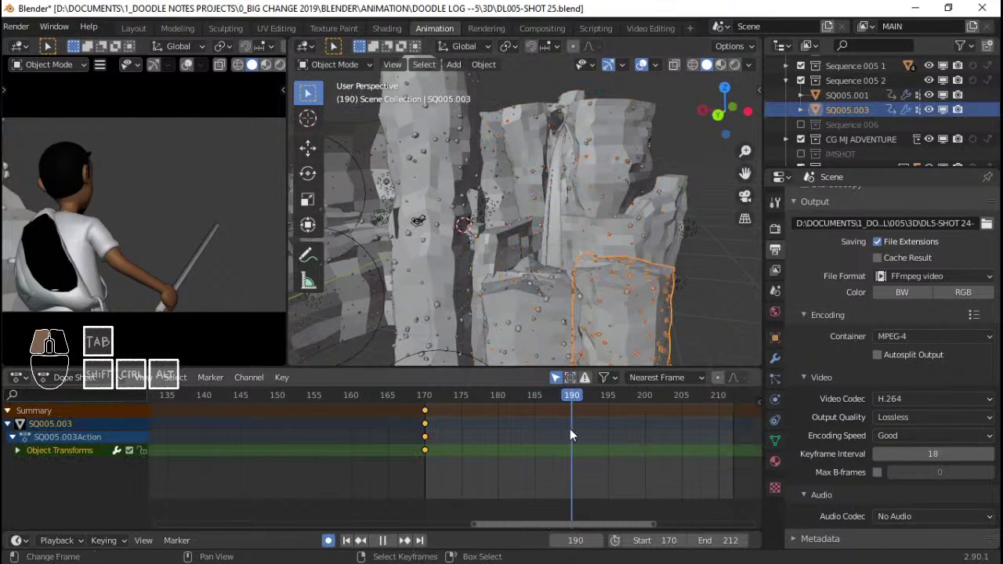
pyautogui.press('g')
pyautogui.press('z')
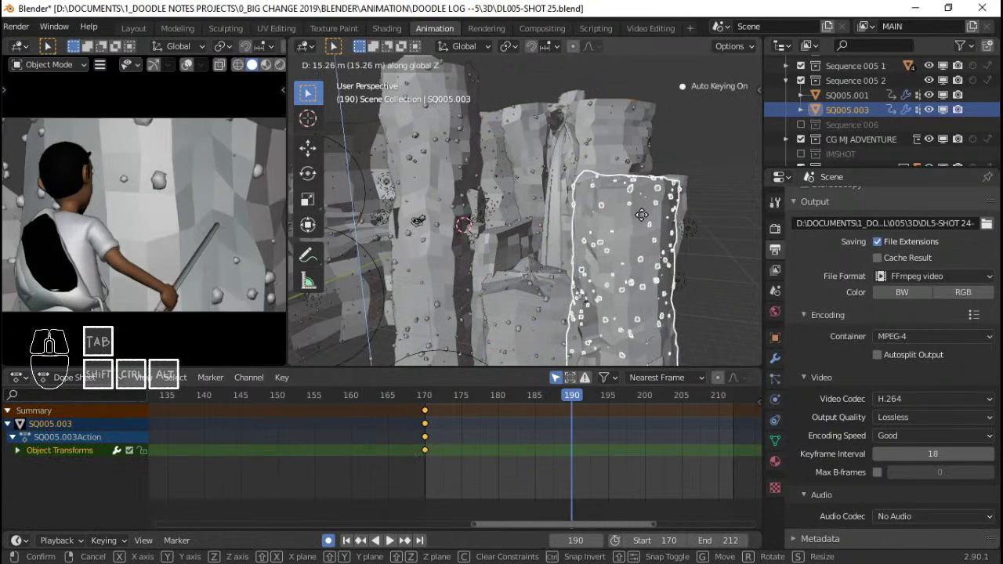
pyautogui.click(644, 194)
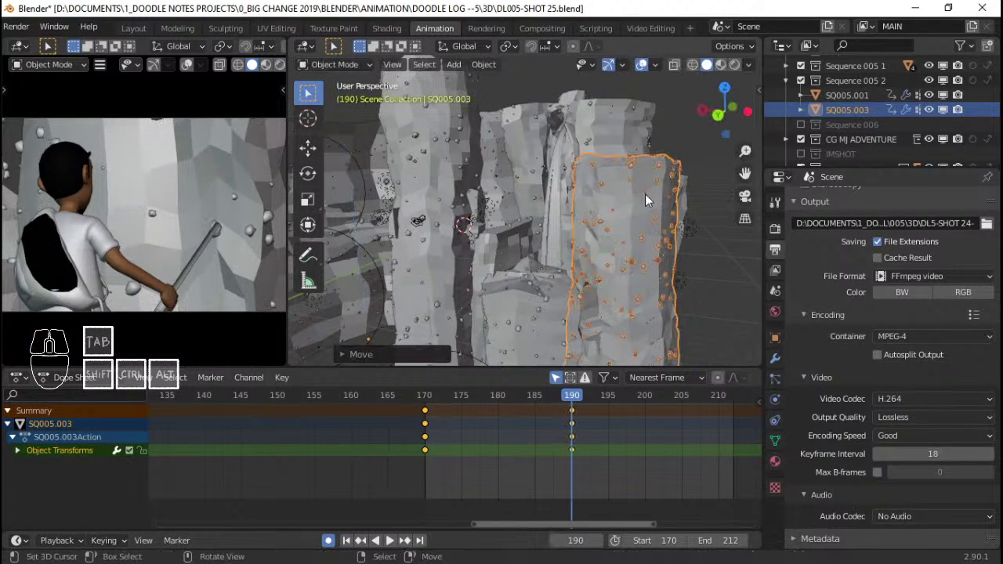
pyautogui.click(421, 435)
pyautogui.press('space')
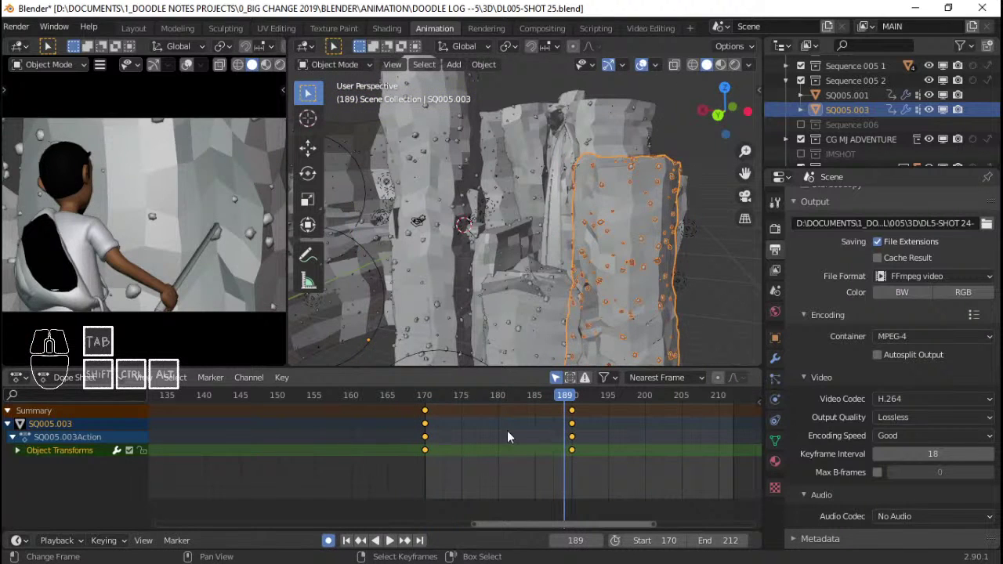
# Go to frame 179, select the SQ005.001 rock pillar and save the file
pyautogui.moveTo(506, 430)
pyautogui.mouseDown()
pyautogui.moveTo(455, 420)
pyautogui.moveTo(491, 420)
pyautogui.mouseUp()
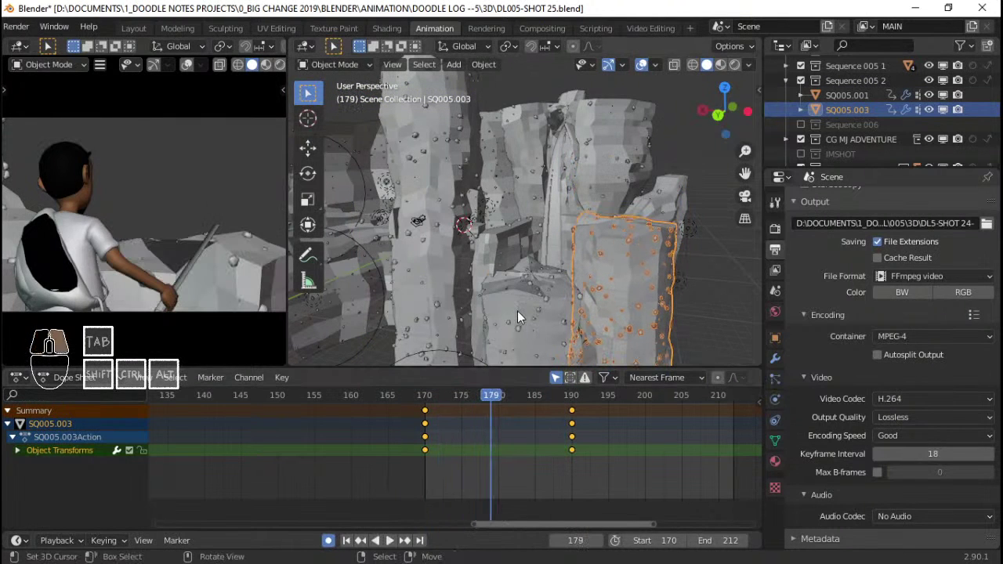
pyautogui.click(535, 310)
pyautogui.hotkey('ctrl', 's')
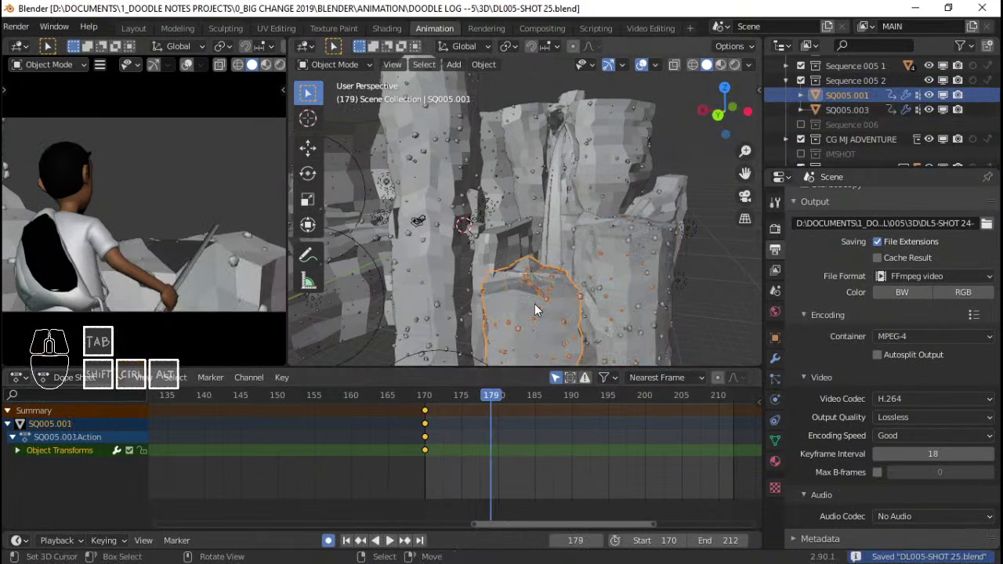
# Step through the frames from 170 to 191 to examine how the rock pillar rises
pyautogui.click(423, 430)
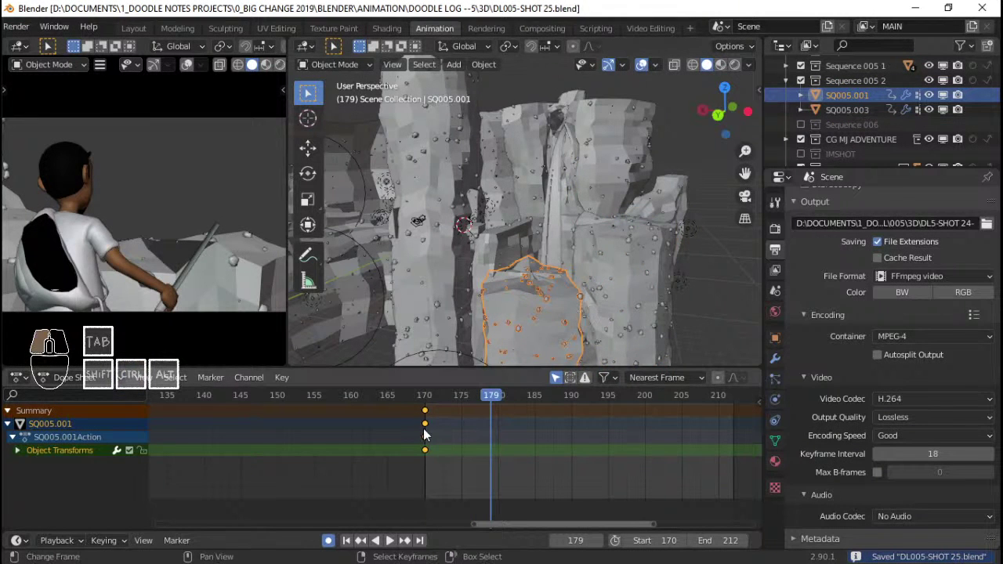
pyautogui.press('Right')
pyautogui.press('Right')
pyautogui.press('Right')
pyautogui.press('Right')
pyautogui.press('Right')
pyautogui.press('Right')
pyautogui.press('Right')
pyautogui.press('Right')
pyautogui.press('Right')
pyautogui.press('Right')
pyautogui.press('Right')
pyautogui.press('Right')
pyautogui.press('Right')
pyautogui.press('Right')
pyautogui.press('Right')
pyautogui.press('Right')
pyautogui.press('Right')
pyautogui.press('Right')
pyautogui.press('Right')
pyautogui.press('Right')
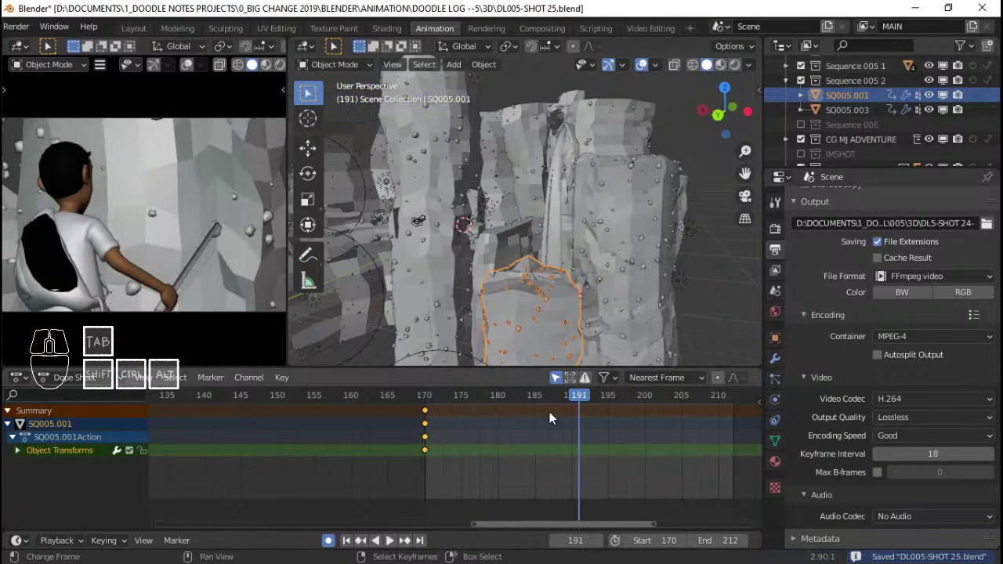
# Select the SQ005.003 rock pillar and move its end keyframes to frame 212
pyautogui.click(631, 265)
pyautogui.click(574, 409)
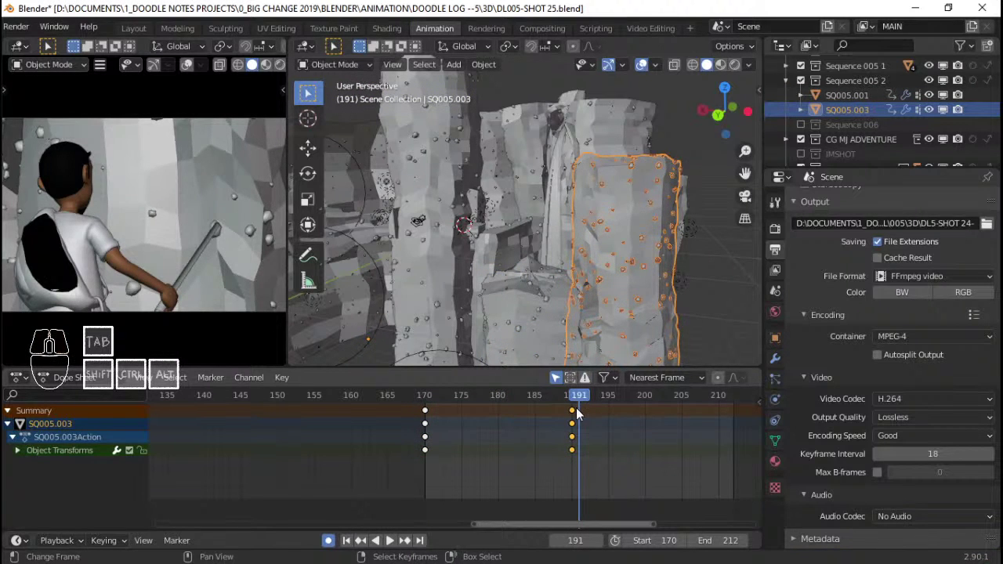
pyautogui.press('g')
pyautogui.click(737, 415)
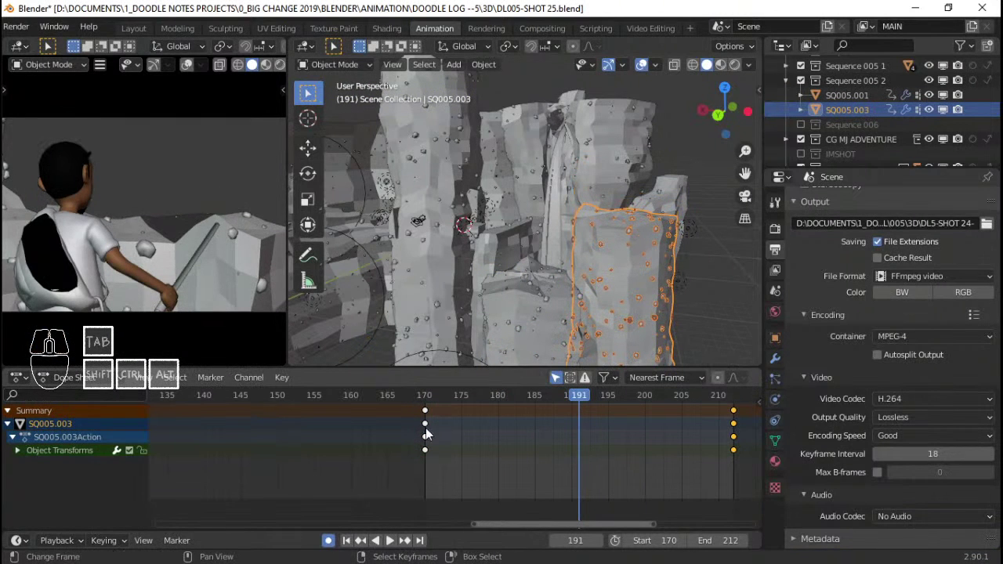
# Step forward to frame 202 to examine the slower rise of the SQ005.003 pillar
pyautogui.press('Right')
pyautogui.press('Right')
pyautogui.press('Right')
pyautogui.press('Right')
pyautogui.press('Right')
pyautogui.press('Right')
pyautogui.press('Right')
pyautogui.press('Right')
pyautogui.press('Right')
pyautogui.press('Right')
pyautogui.press('Right')
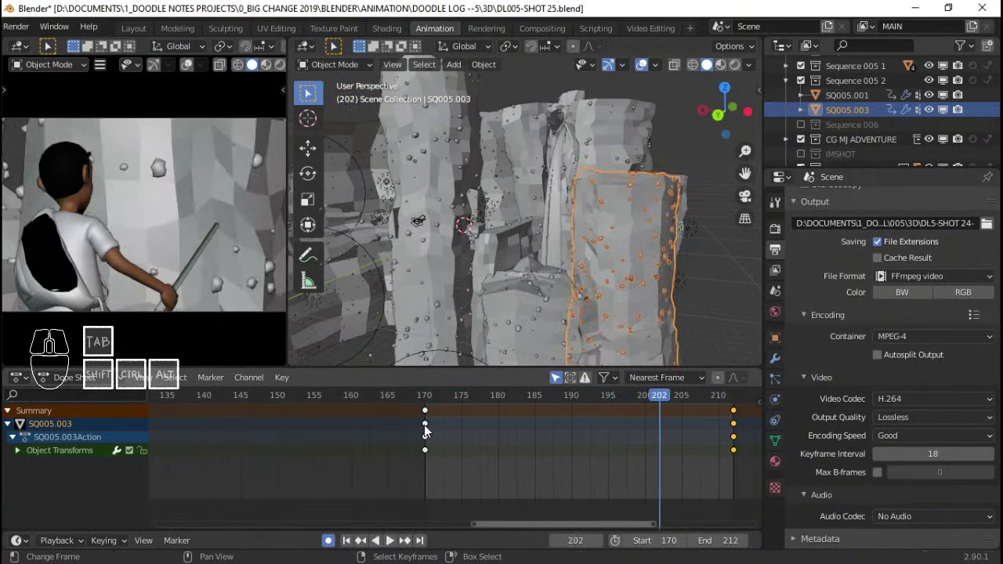
# Switch to the camera view, select the camera and set its focal length to 30 mm
pyautogui.press('KP_0')
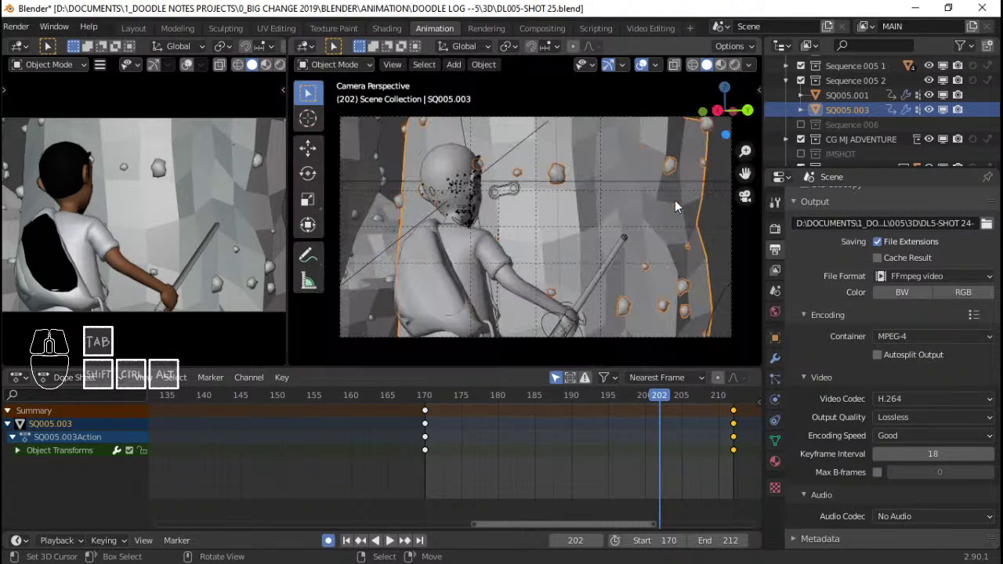
pyautogui.click(631, 119)
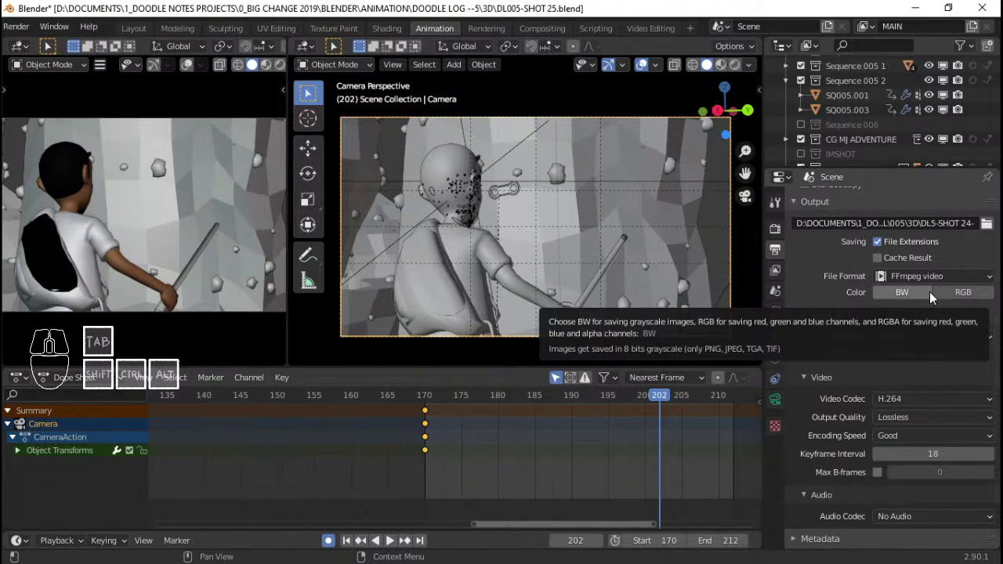
pyautogui.click(775, 399)
pyautogui.click(885, 268)
pyautogui.write('30')
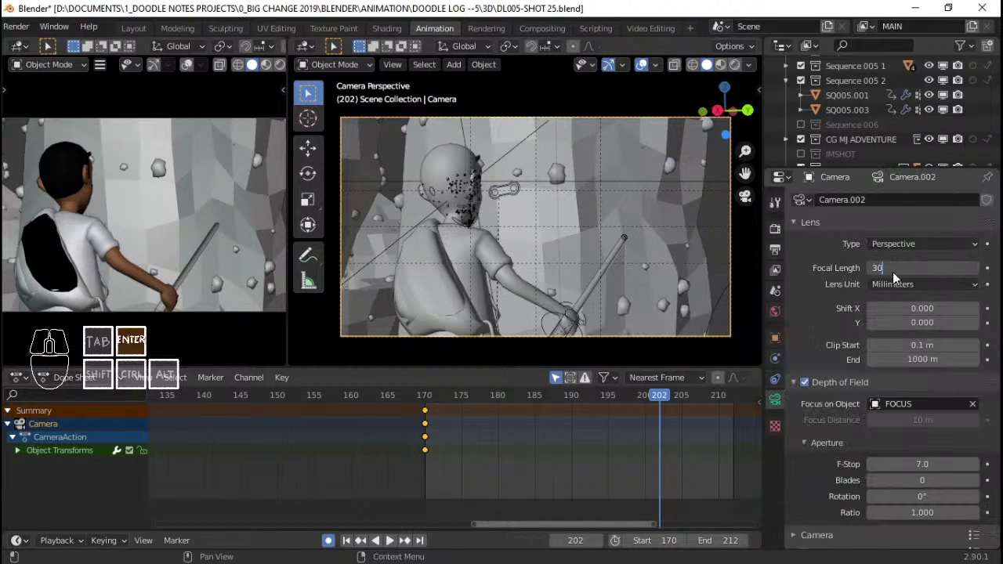
pyautogui.press('Return')
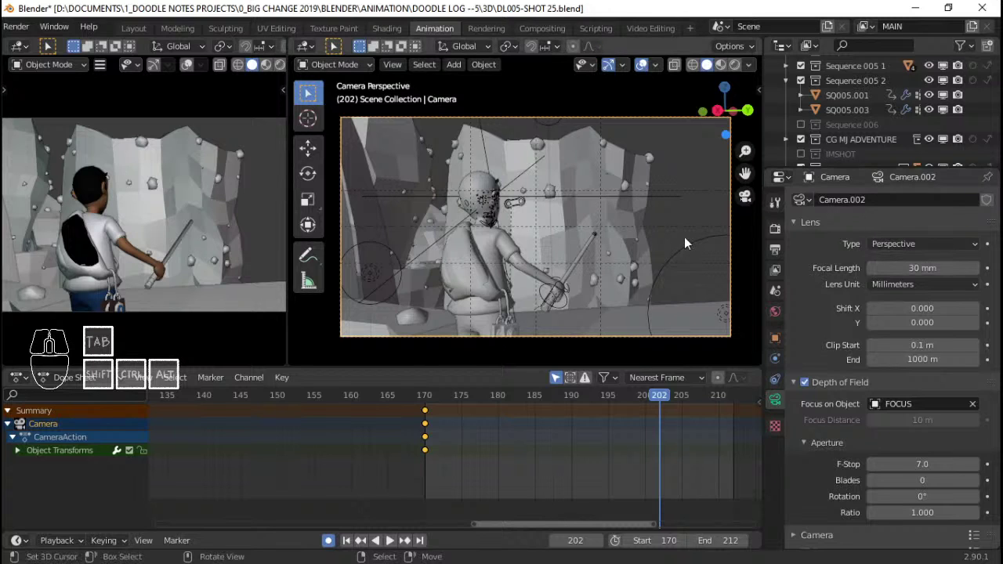
pyautogui.click(893, 268)
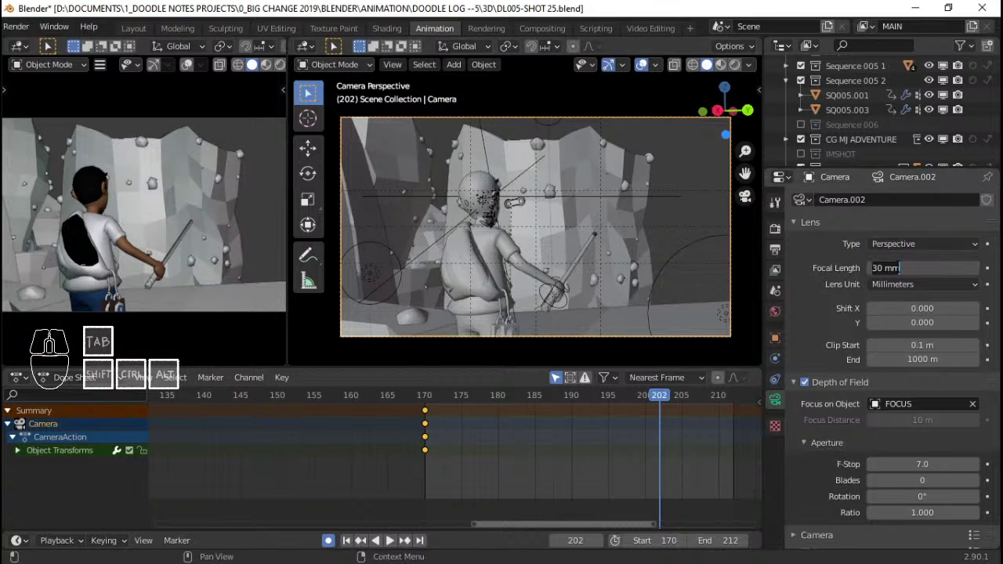
pyautogui.click(668, 224)
pyautogui.press('r')
pyautogui.press('z')
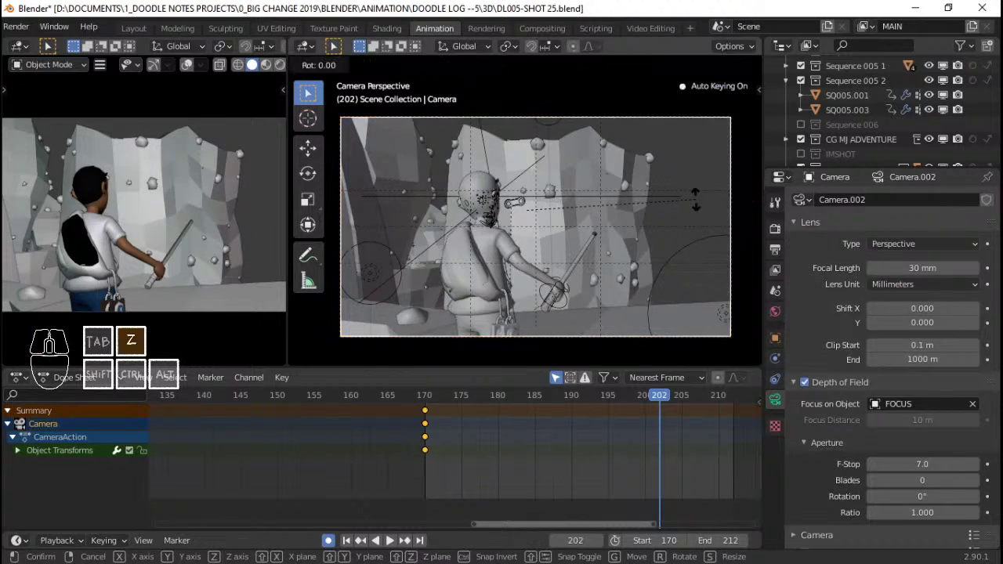
pyautogui.rightClick(697, 206)
pyautogui.scroll(-3, 204, 231)
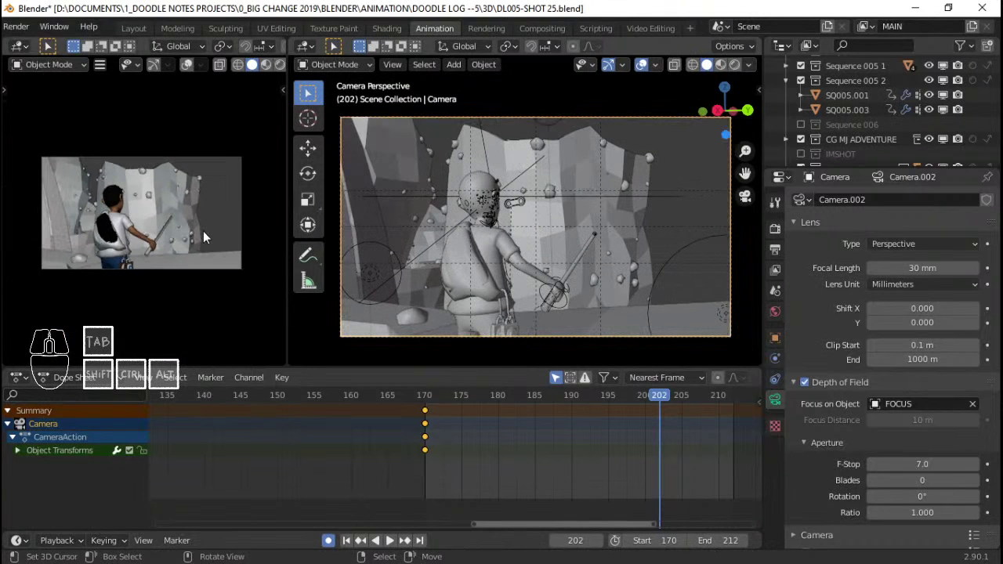
pyautogui.scroll(3, 202, 230)
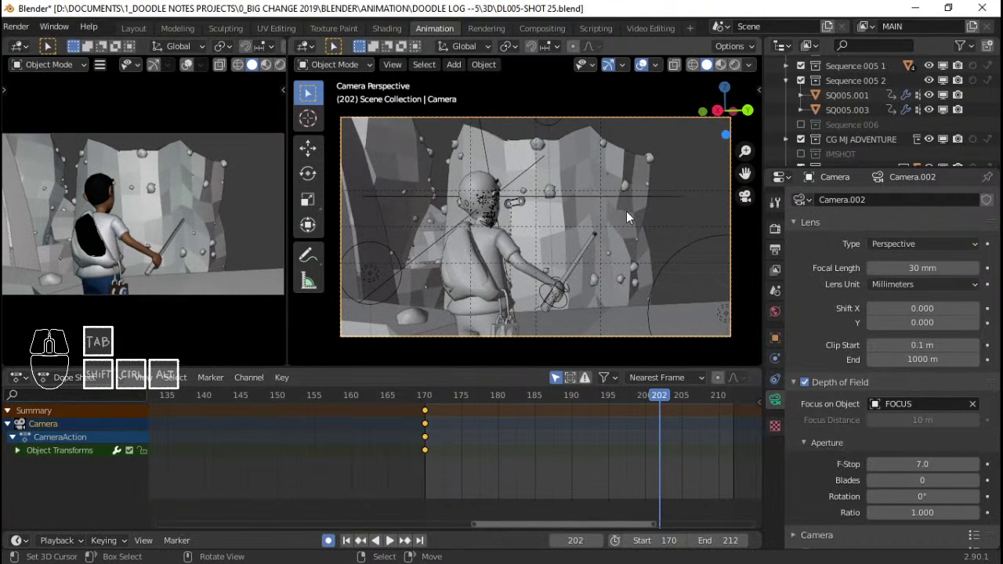
# Return to frame 170 and set the camera's focal length to 50 mm
pyautogui.hotkey('shift', 'Left')
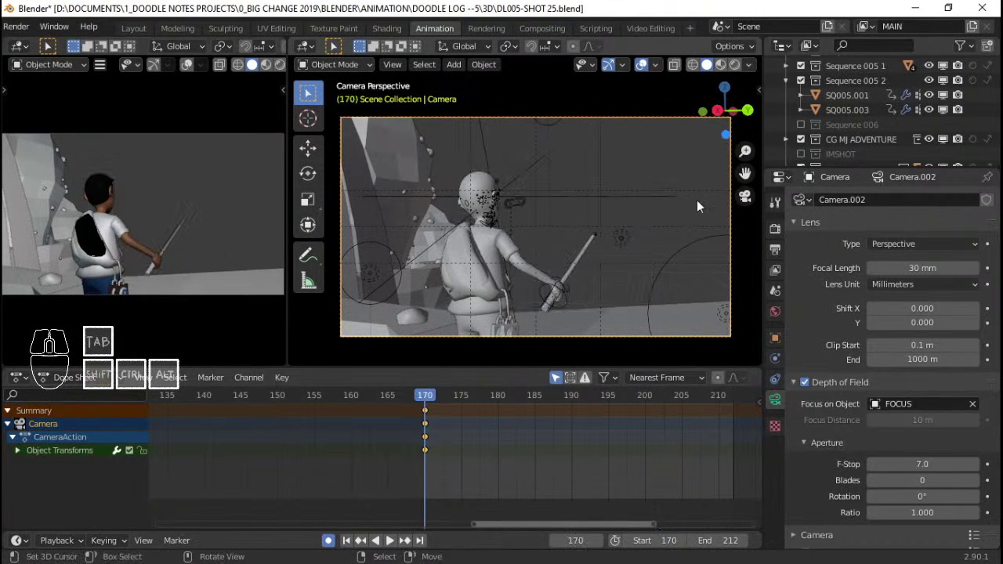
pyautogui.click(925, 268)
pyautogui.write('50')
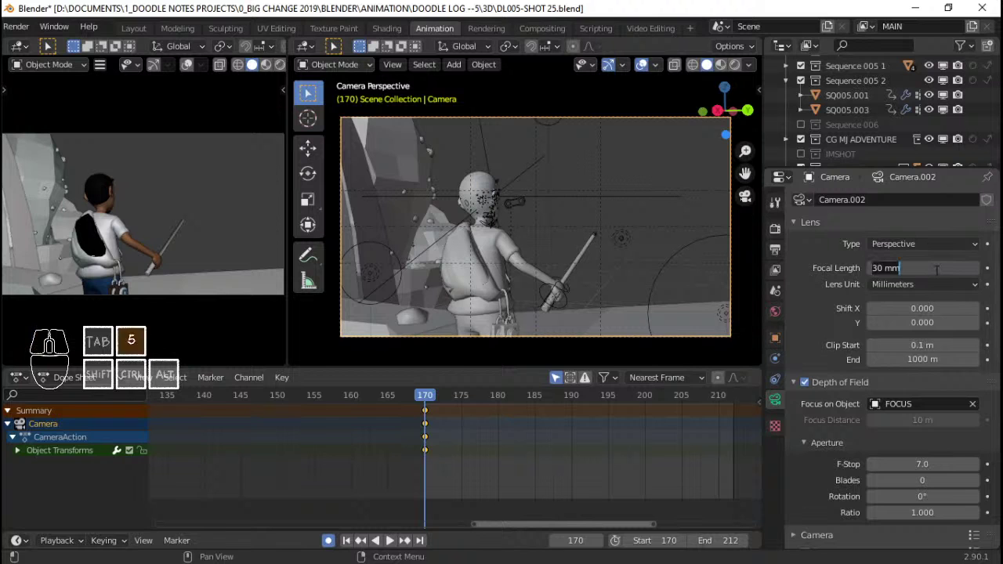
pyautogui.press('Return')
# Pull the camera back along its local Z axis at frame 170 to show more of the character
pyautogui.press('g')
pyautogui.press('z')
pyautogui.press('z')
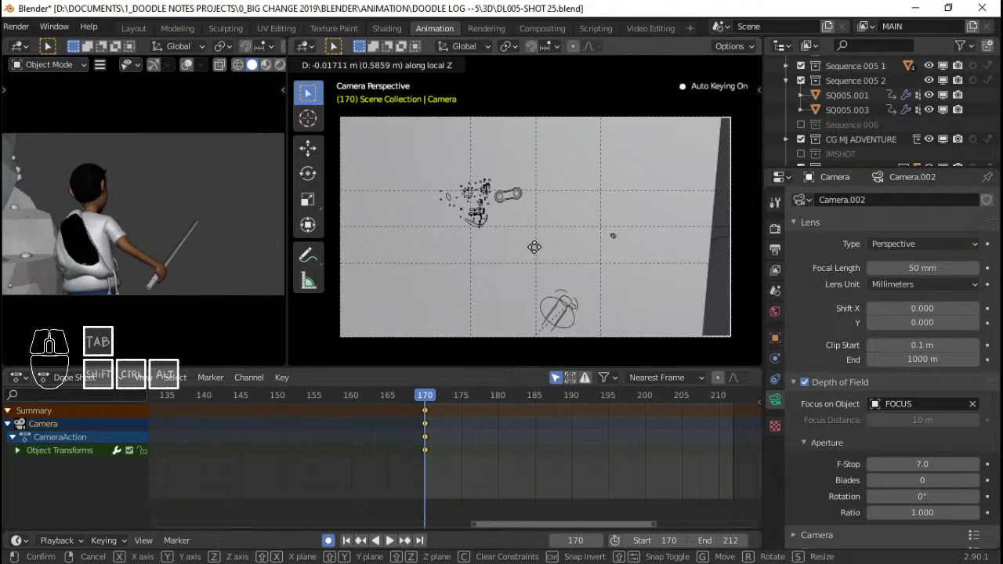
pyautogui.click(534, 243)
pyautogui.press('g')
pyautogui.press('z')
pyautogui.press('z')
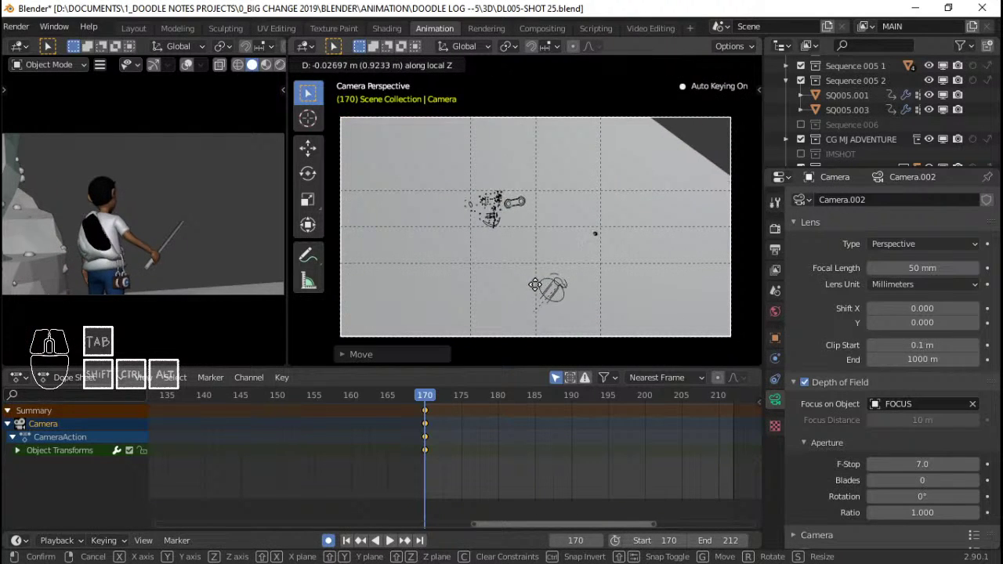
pyautogui.click(535, 288)
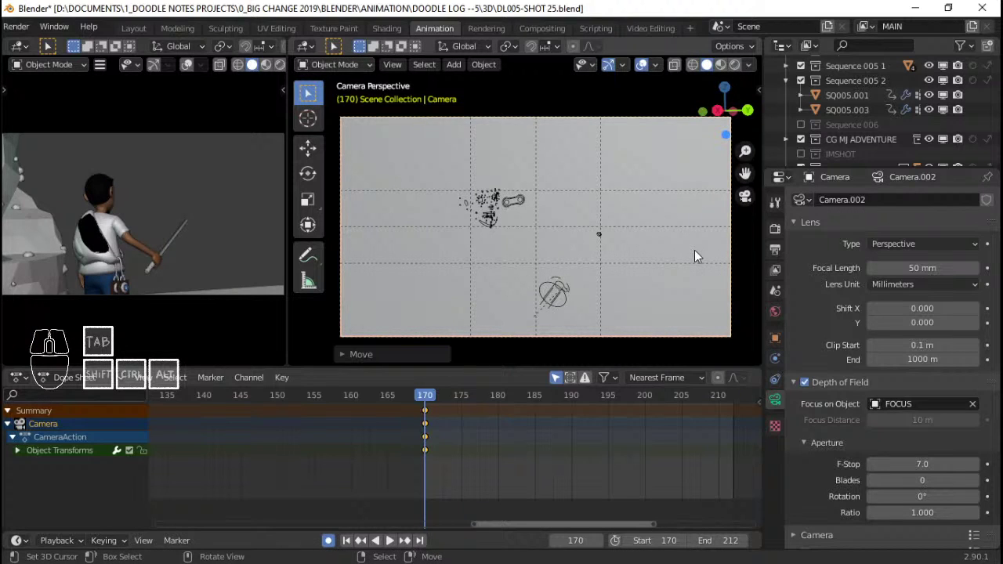
# Play back the shot with the adjusted camera and return to frame 170
pyautogui.press('space')
pyautogui.press('space')
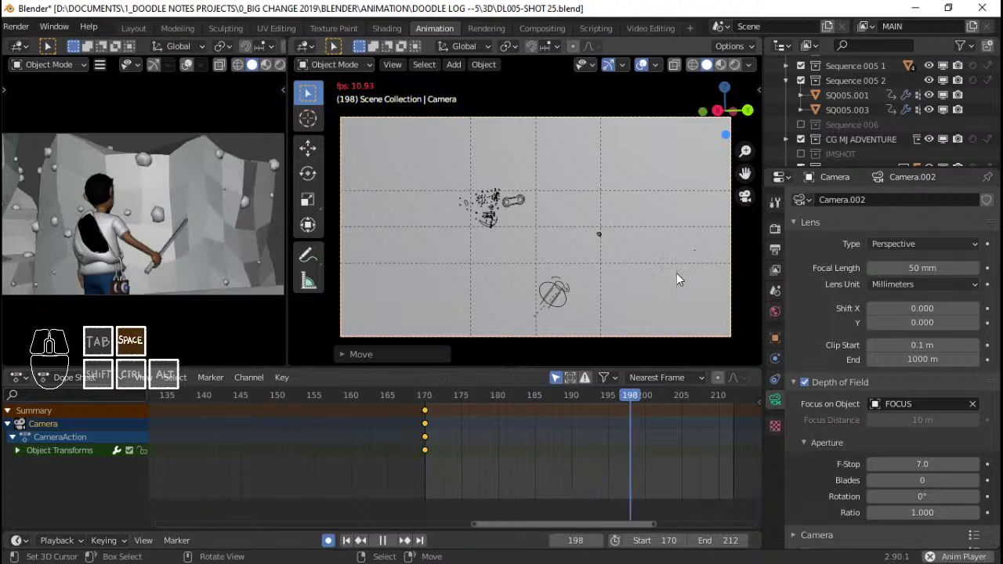
pyautogui.click(424, 395)
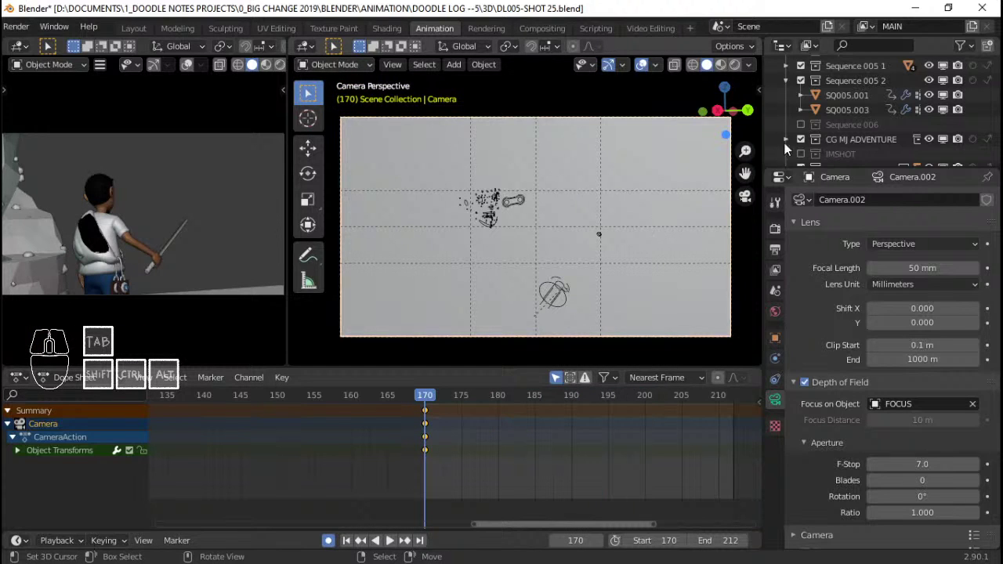
# Leave the camera view, select the SQ005.003 rock pillar and play back its rise from frame 170
pyautogui.moveTo(676, 200); pyautogui.dragTo(574, 264, button='middle')
pyautogui.press('KP_0')
pyautogui.click(537, 276)
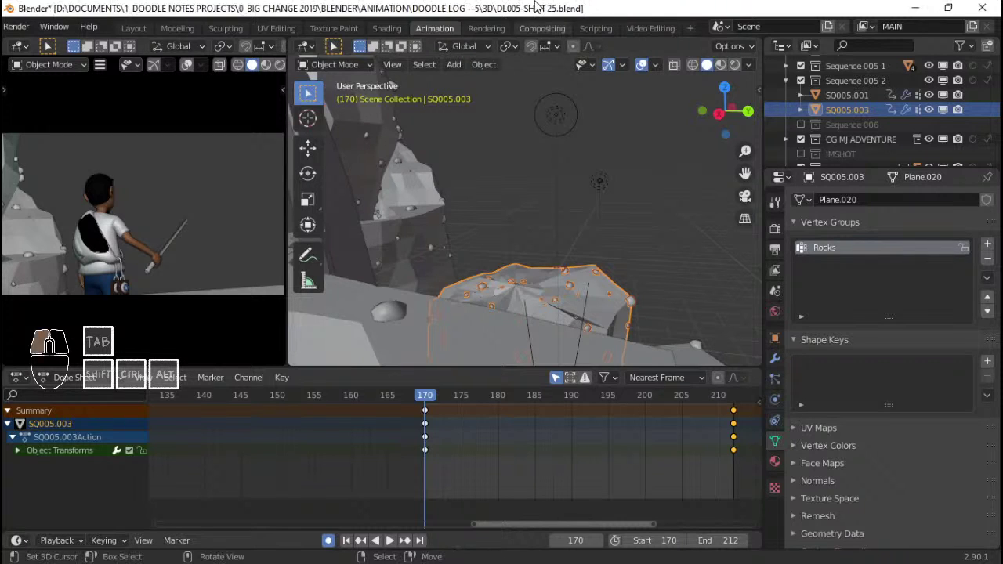
pyautogui.click(437, 446)
pyautogui.press('space')
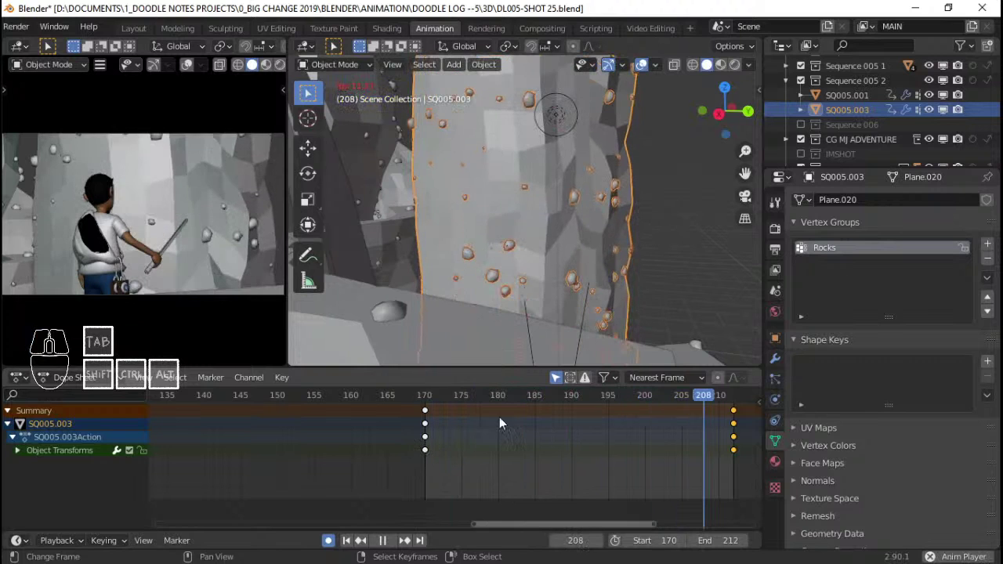
pyautogui.press('space')
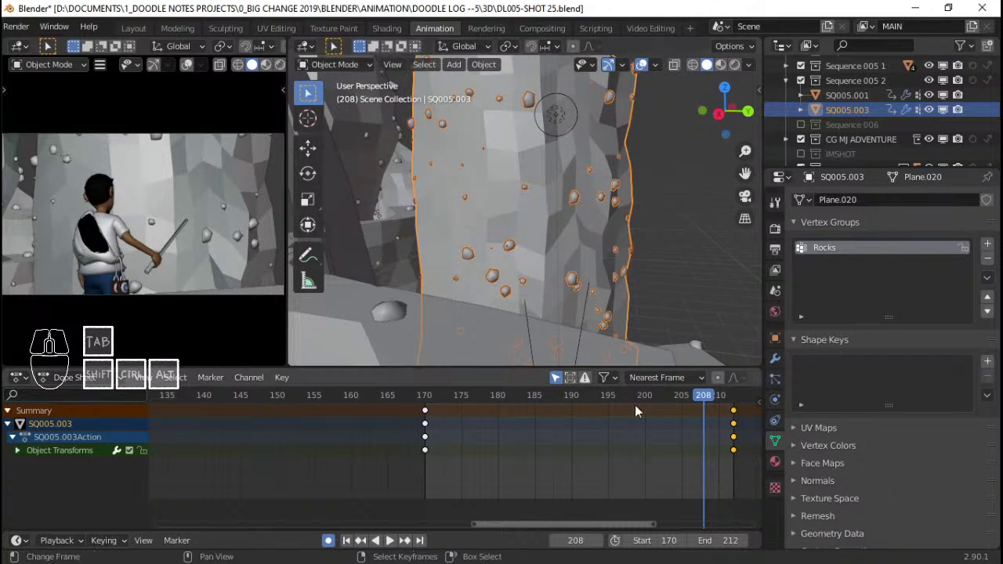
# Move the SQ005.003 pillar's start keyframes to frame 164, play back the motion and return to frame 170
pyautogui.moveTo(425, 417); pyautogui.dragTo(418, 411)
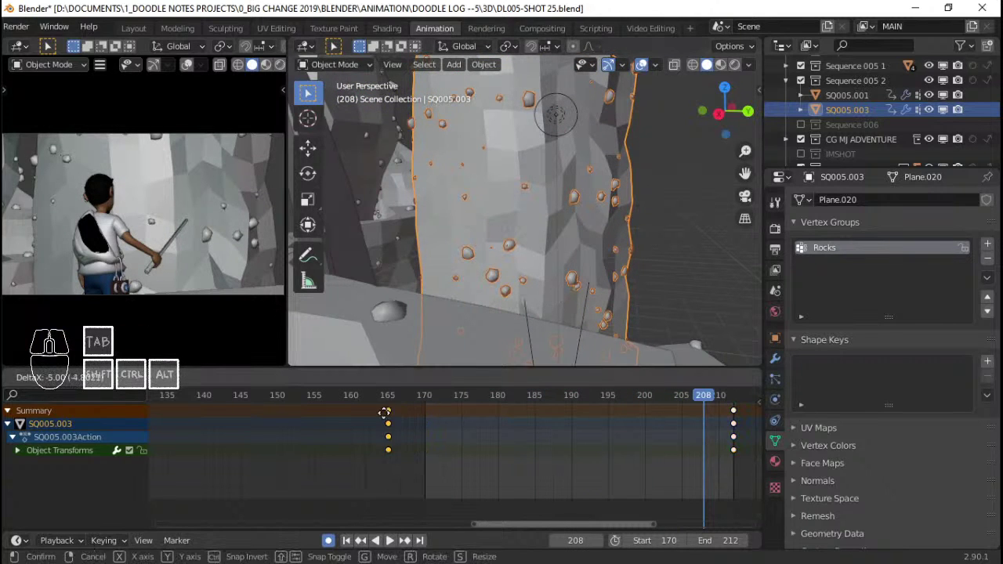
pyautogui.moveTo(384, 412); pyautogui.dragTo(382, 415, button='right')
pyautogui.click(381, 415)
pyautogui.press('space')
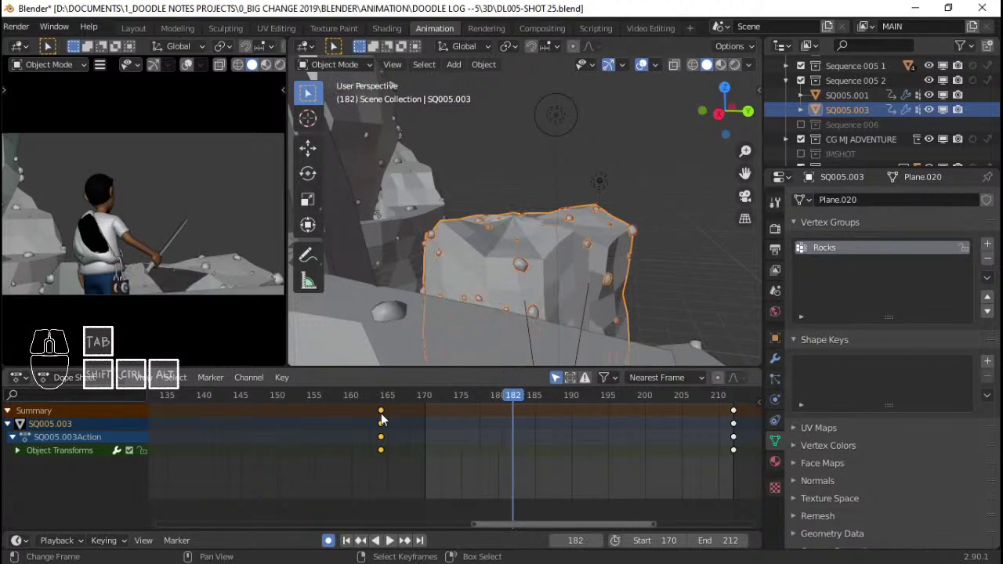
pyautogui.click(430, 422)
pyautogui.hotkey('shift', 'Left')
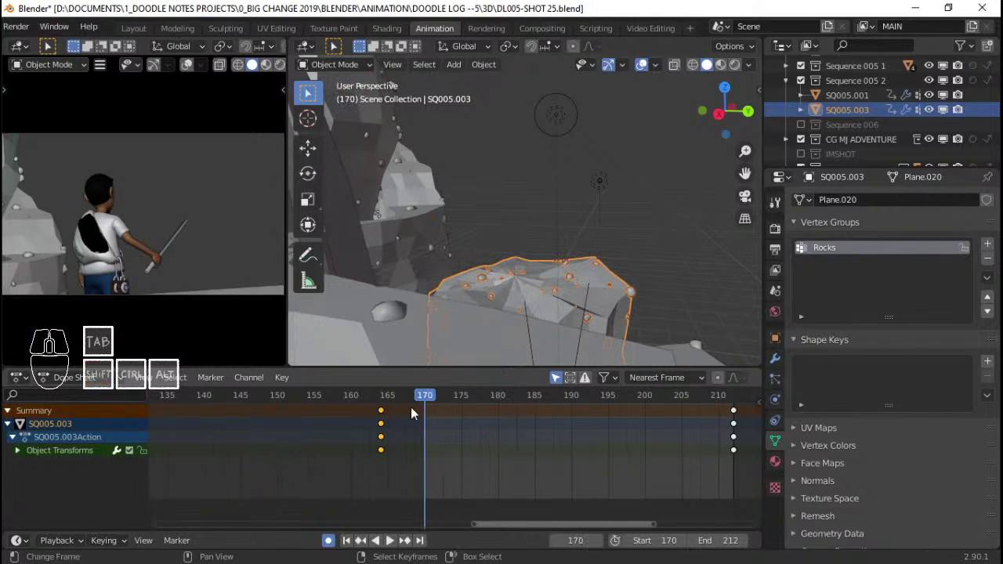
# Move the SQ005.003 pillar's start keyframes to frame 150 and play back the rise
pyautogui.press('g')
pyautogui.click(277, 416)
pyautogui.press('space')
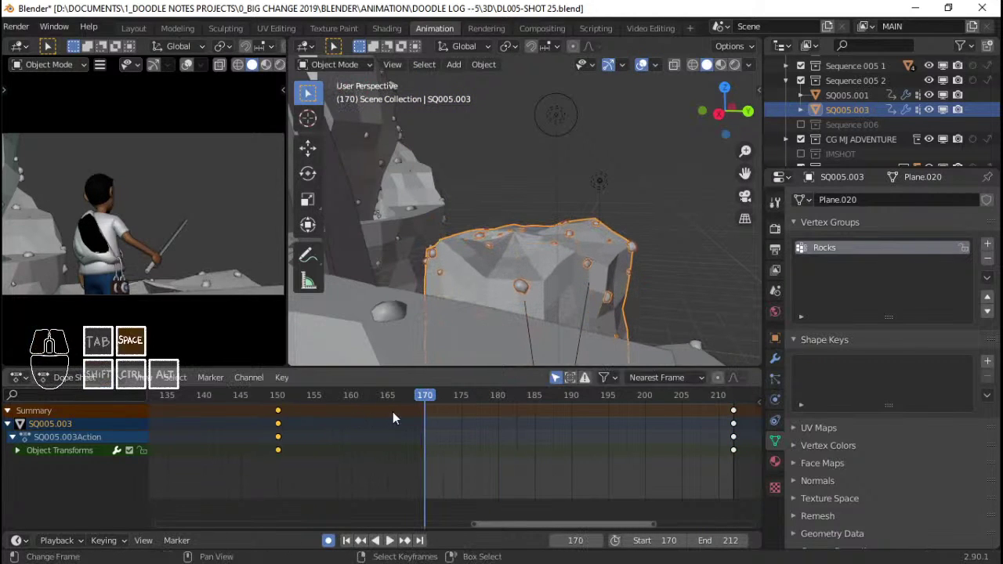
pyautogui.press('space')
# Move the SQ005.003 pillar's end keyframes to frame 213, play back the rise and go to frame 196
pyautogui.scroll(-2, 650, 436)
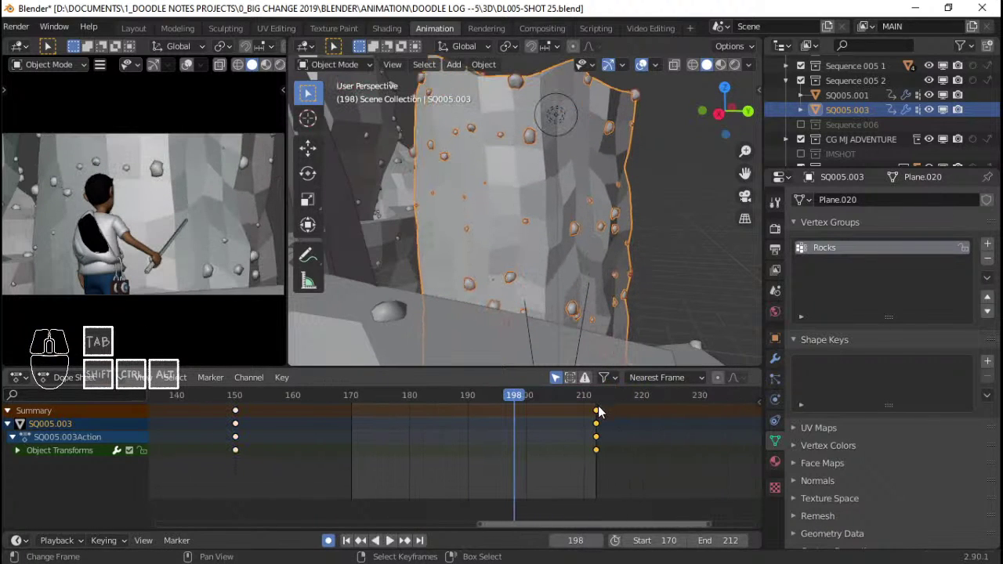
pyautogui.moveTo(598, 411); pyautogui.dragTo(603, 412)
pyautogui.hotkey('shift', 'Left')
pyautogui.press('space')
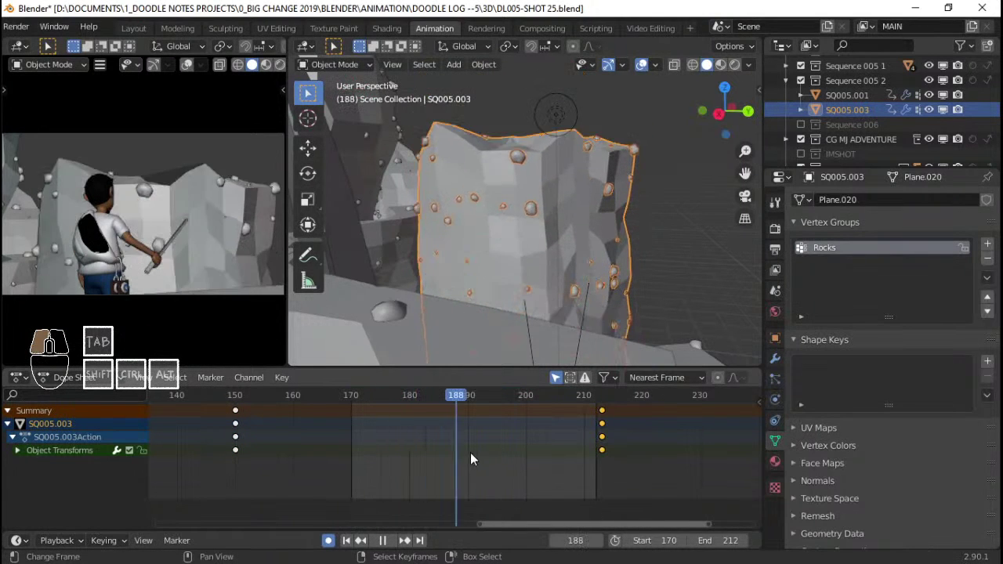
pyautogui.moveTo(470, 452); pyautogui.dragTo(503, 452)
# Select the SQ005.001 rock pillar and move its start keyframes to frame 185
pyautogui.moveTo(618, 239); pyautogui.dragTo(523, 225, button='middle')
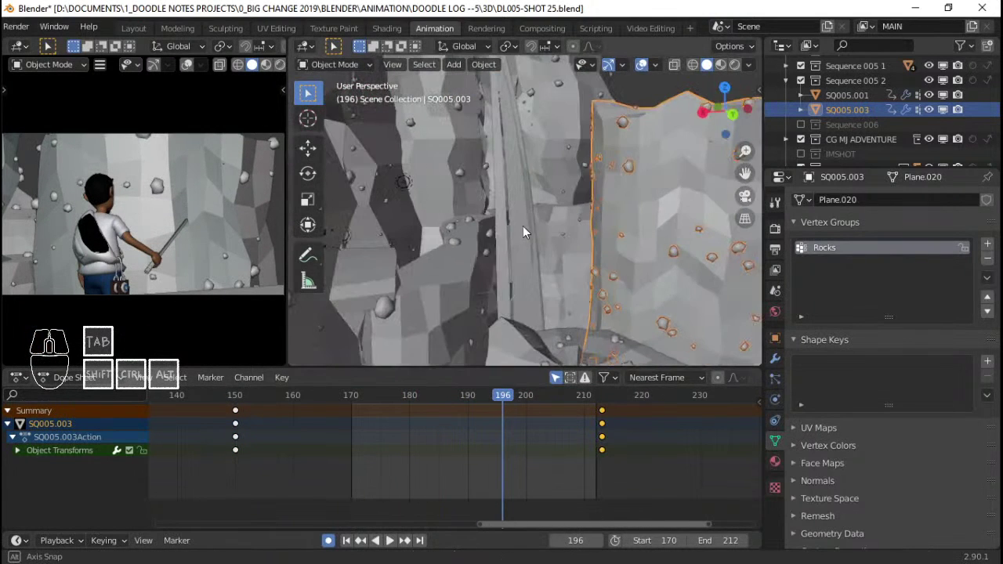
pyautogui.click(566, 322)
pyautogui.click(565, 333)
pyautogui.moveTo(565, 333); pyautogui.dragTo(551, 249, button='middle')
pyautogui.press('g')
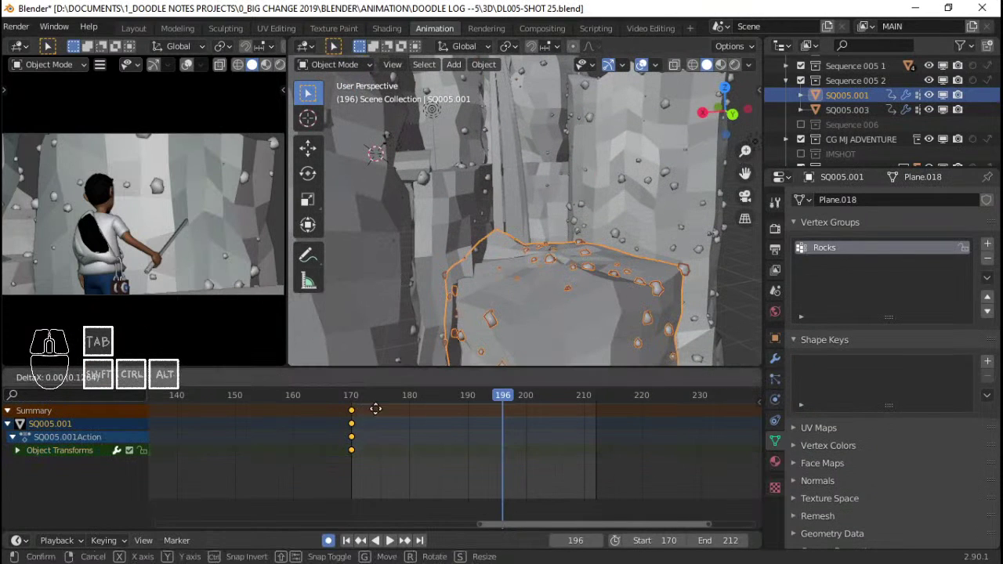
pyautogui.click(443, 411)
# Go to frame 251 and raise the SQ005.001 rock pillar along global Z
pyautogui.moveTo(410, 412); pyautogui.dragTo(596, 416)
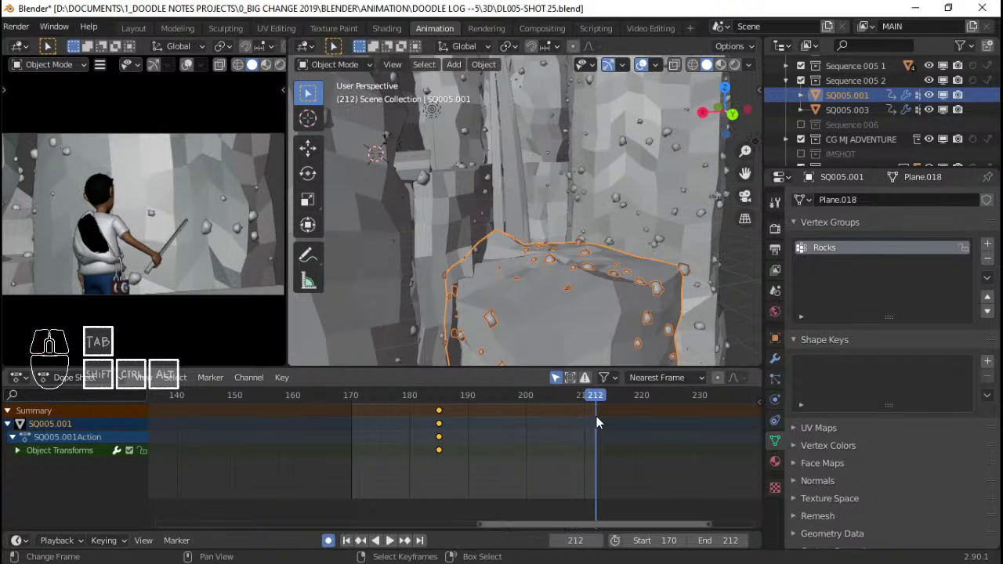
pyautogui.moveTo(713, 428); pyautogui.dragTo(605, 434, button='middle')
pyautogui.click(697, 435)
pyautogui.press('g')
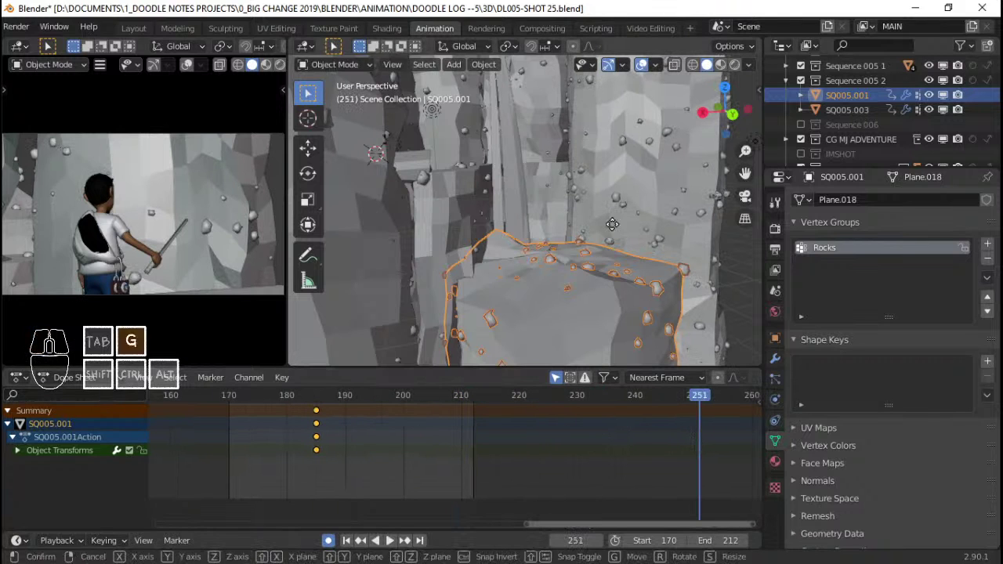
pyautogui.press('z')
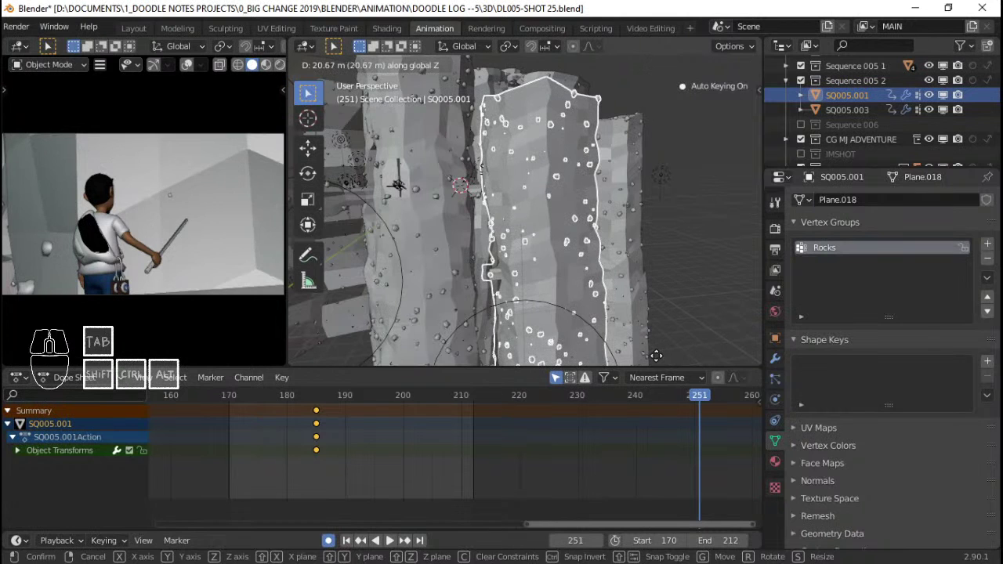
pyautogui.click(612, 349)
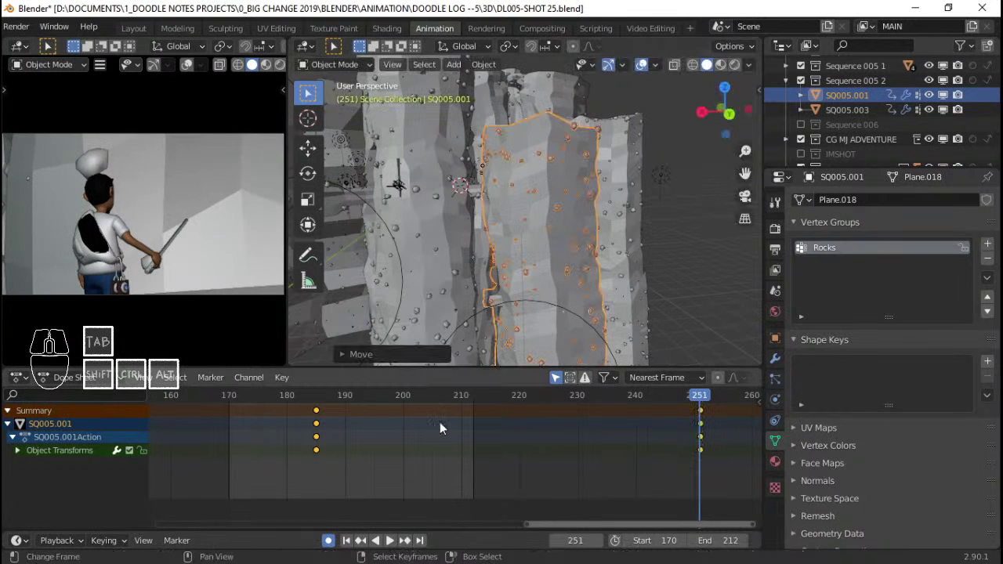
# Move the SQ005.001 pillar's start keyframes to about frame 167 and play back the rise
pyautogui.moveTo(255, 446); pyautogui.dragTo(349, 443, button='middle')
pyautogui.press('space')
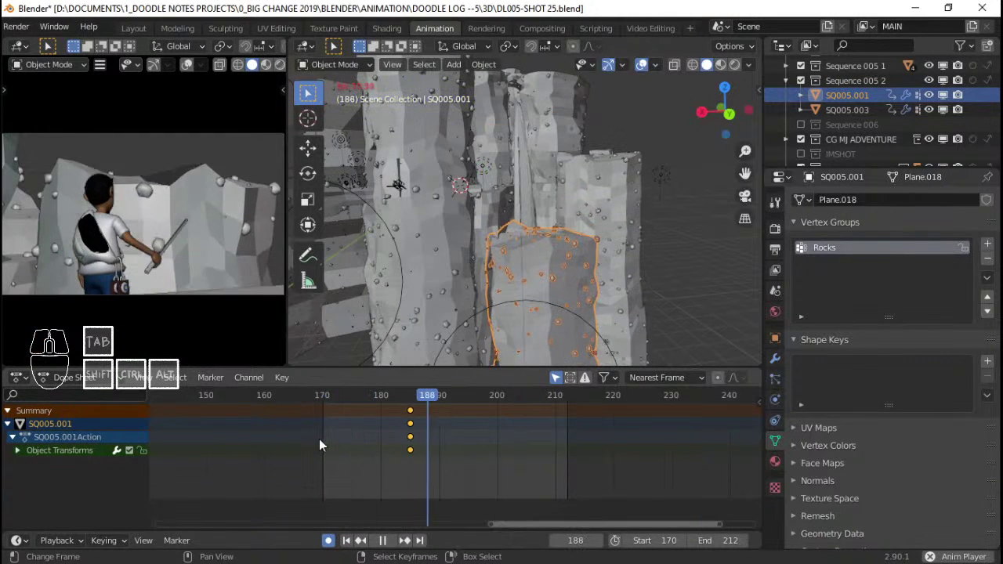
pyautogui.press('space')
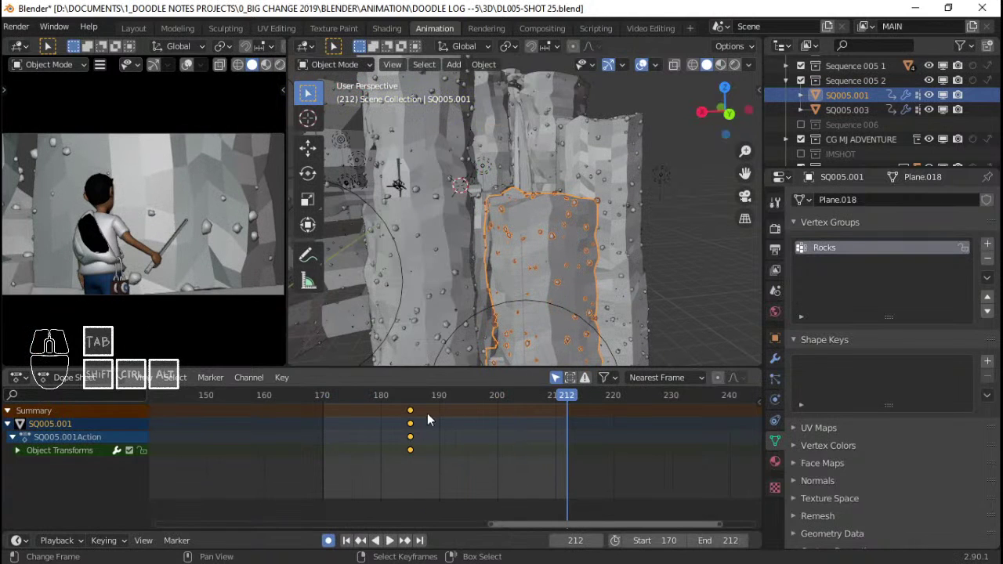
pyautogui.press('g')
pyautogui.click(342, 415)
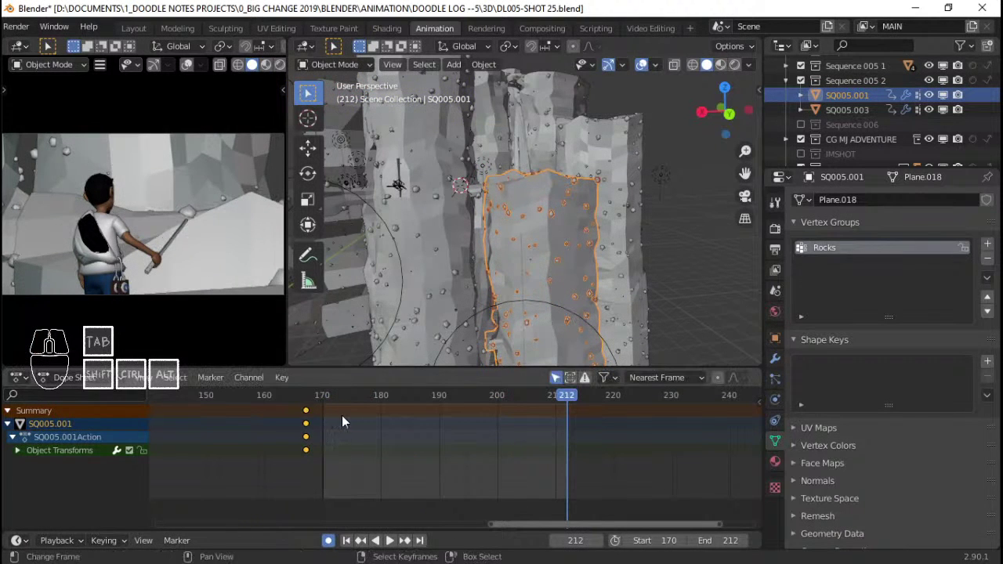
pyautogui.press('space')
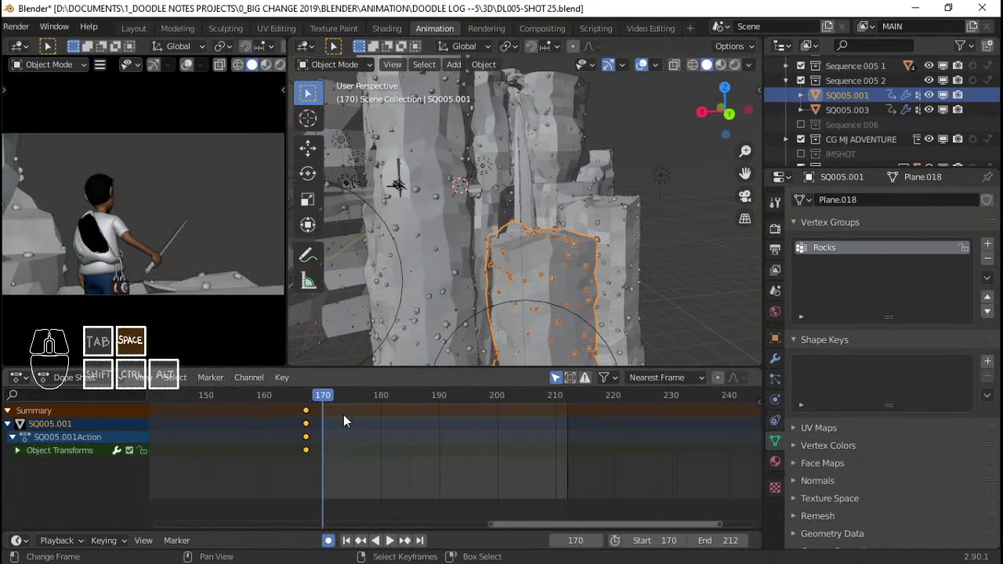
pyautogui.press('space')
# Move the SQ005.001 pillar's end keyframes to about frame 226 and play back the rise from frame 170
pyautogui.scroll(-3, 703, 452)
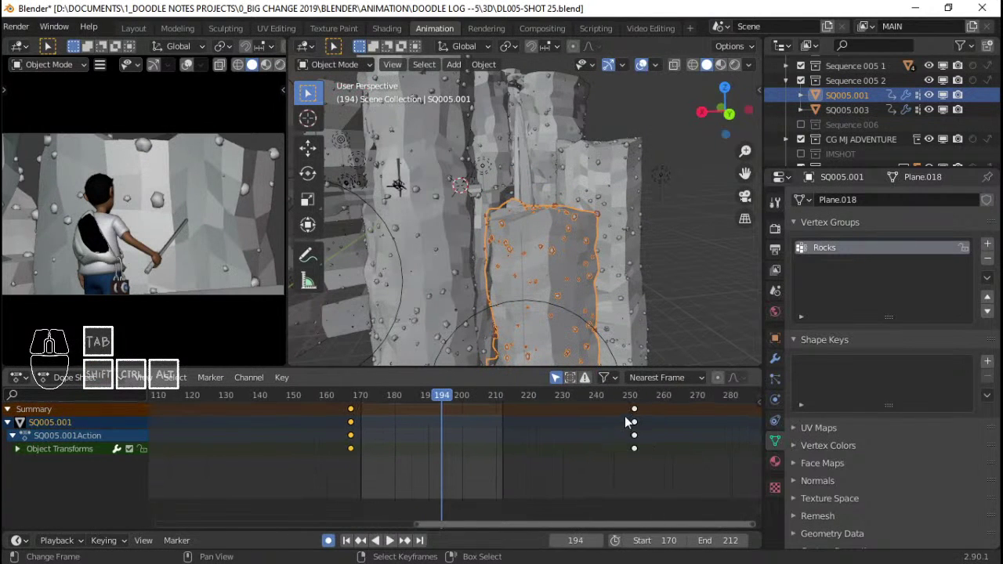
pyautogui.moveTo(637, 407); pyautogui.dragTo(551, 423)
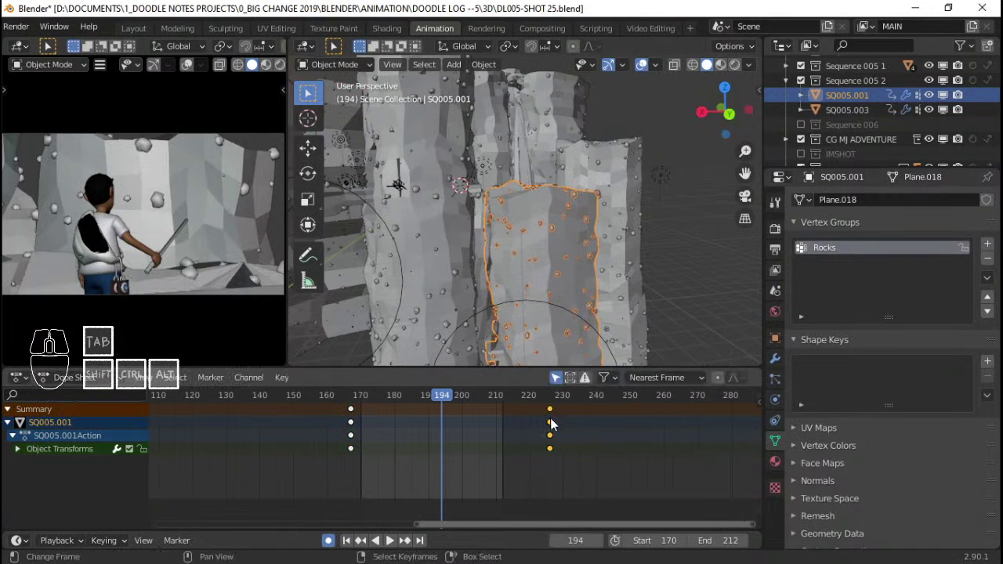
pyautogui.hotkey('shift', 'Left')
pyautogui.press('space')
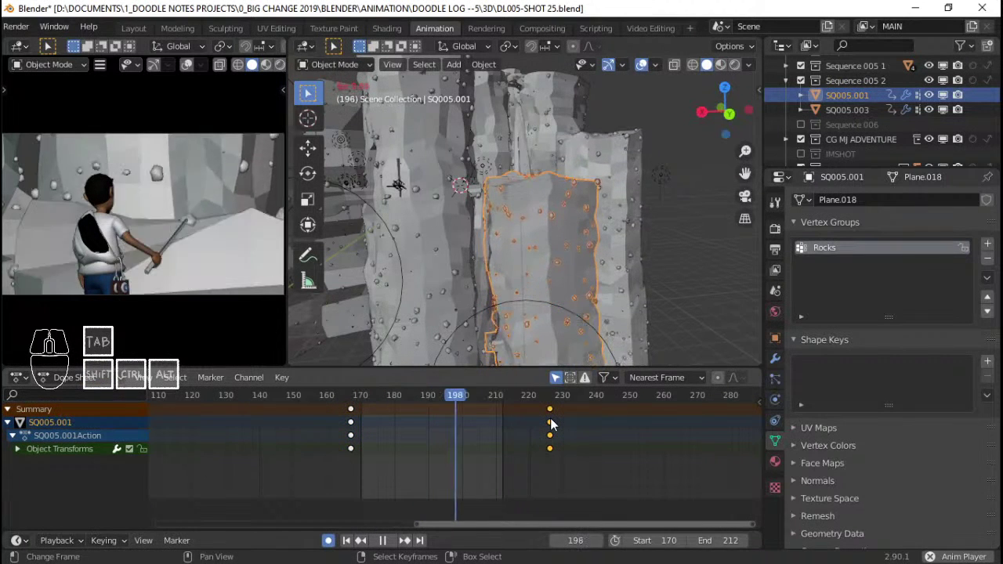
pyautogui.press('space')
pyautogui.hotkey('shift', 'Left')
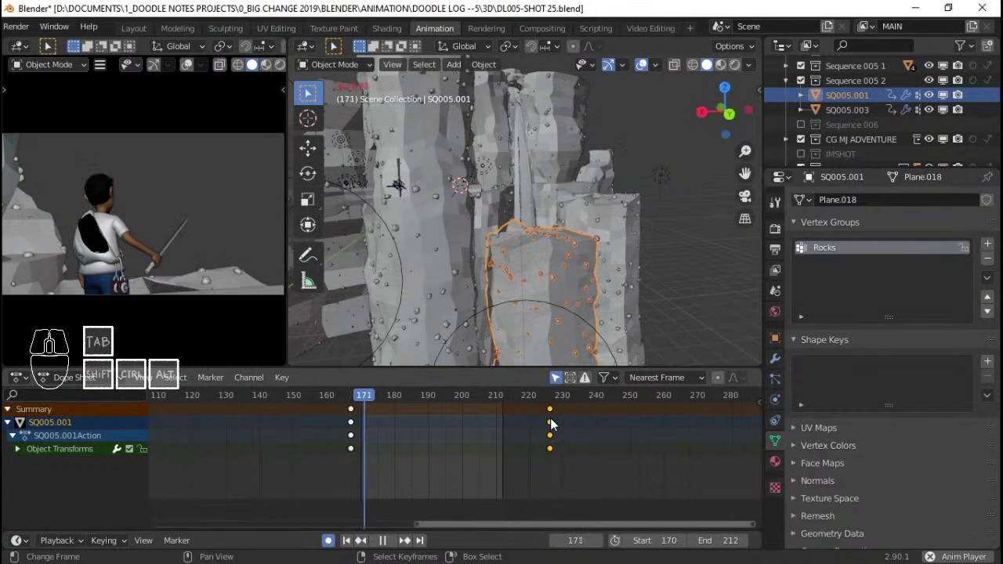
pyautogui.press('space')
# Play back the shot repeatedly from frame 170 in rendered shading to examine the pillars' timing and lighting behind the character
pyautogui.scroll(-2, 246, 65)
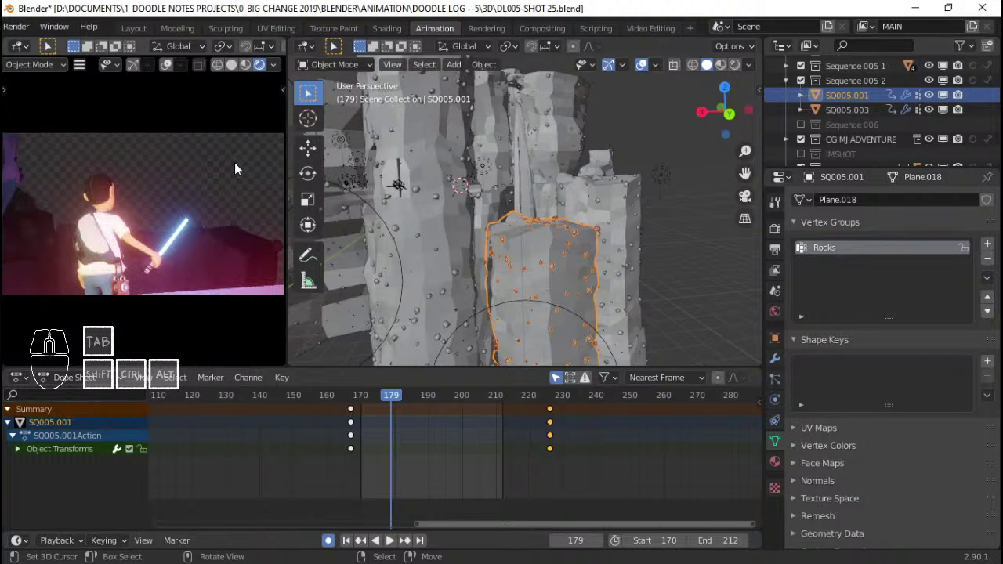
pyautogui.hotkey('shift', 'Left')
pyautogui.press('space')
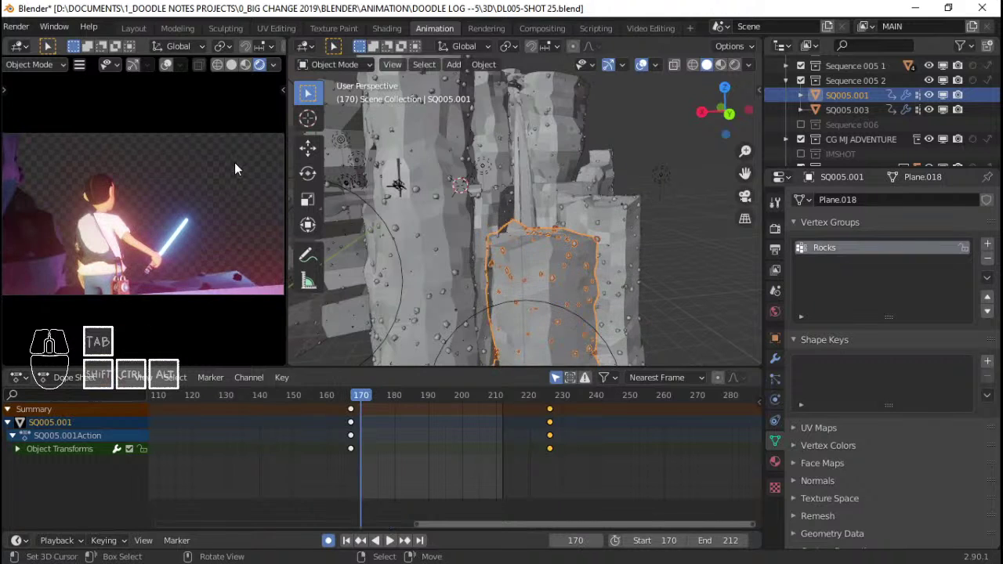
pyautogui.press('space')
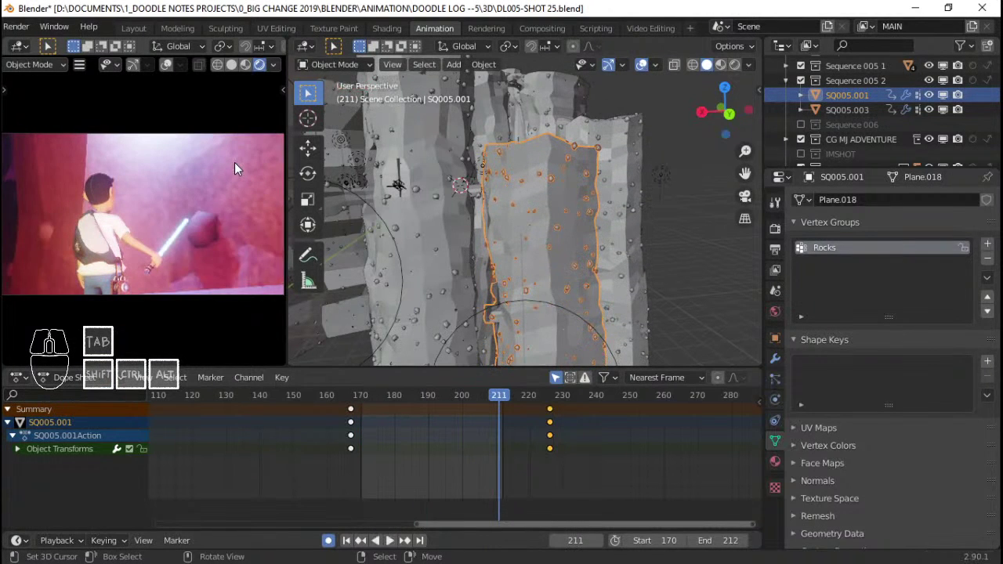
pyautogui.hotkey('shift', 'Left')
pyautogui.press('space')
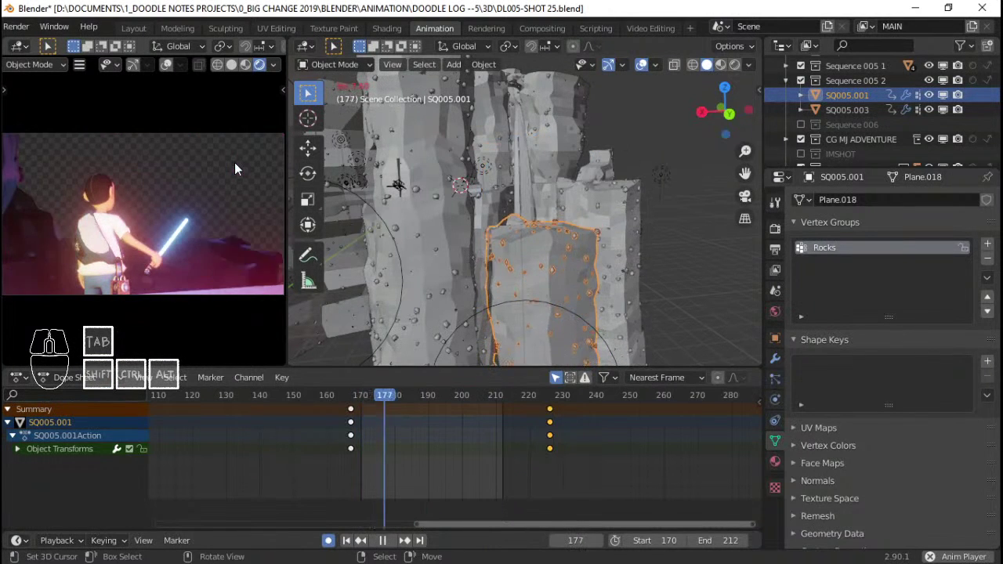
pyautogui.press('space')
pyautogui.hotkey('shift', 'Left')
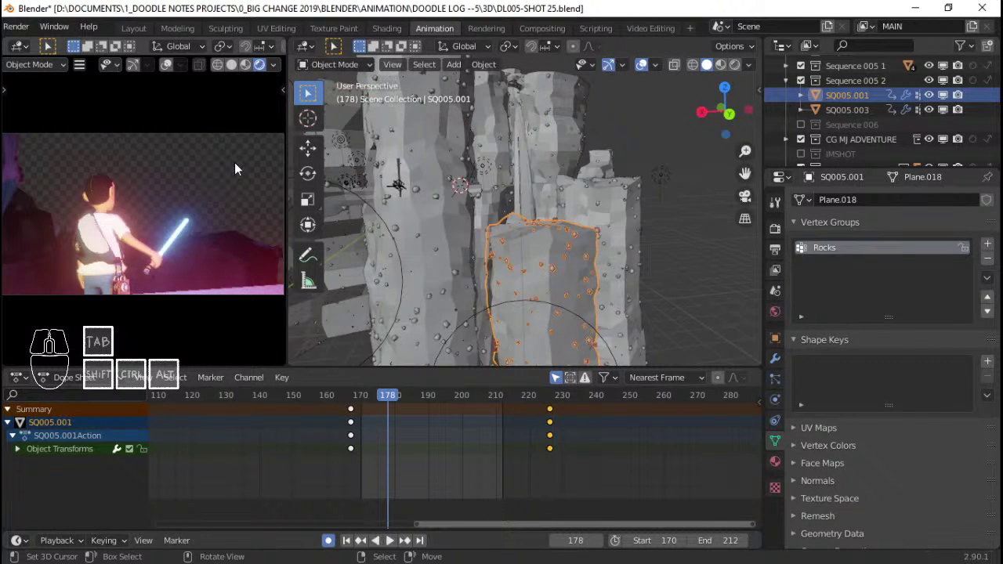
pyautogui.press('space')
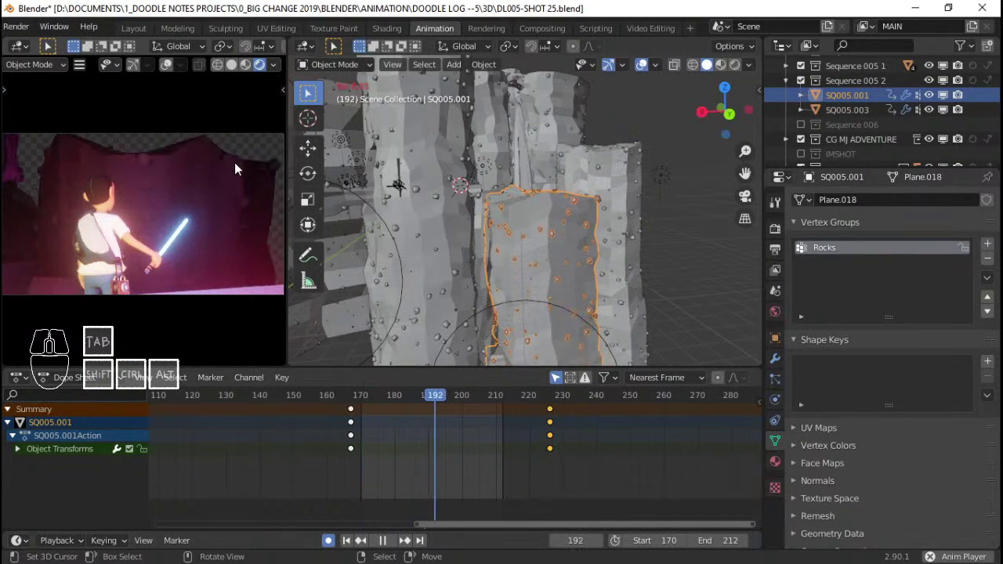
pyautogui.press('space')
pyautogui.hotkey('shift', 'Left')
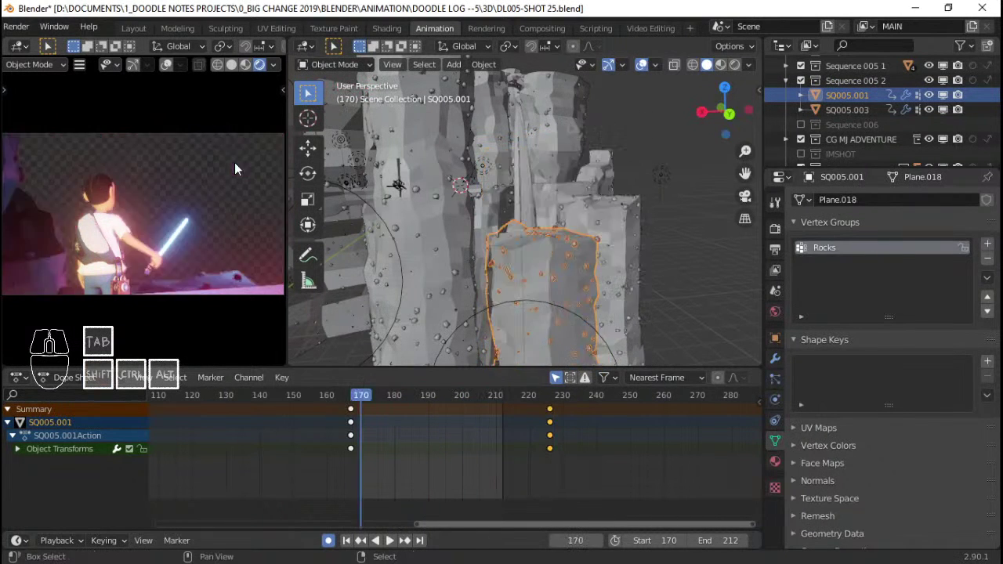
pyautogui.press('space')
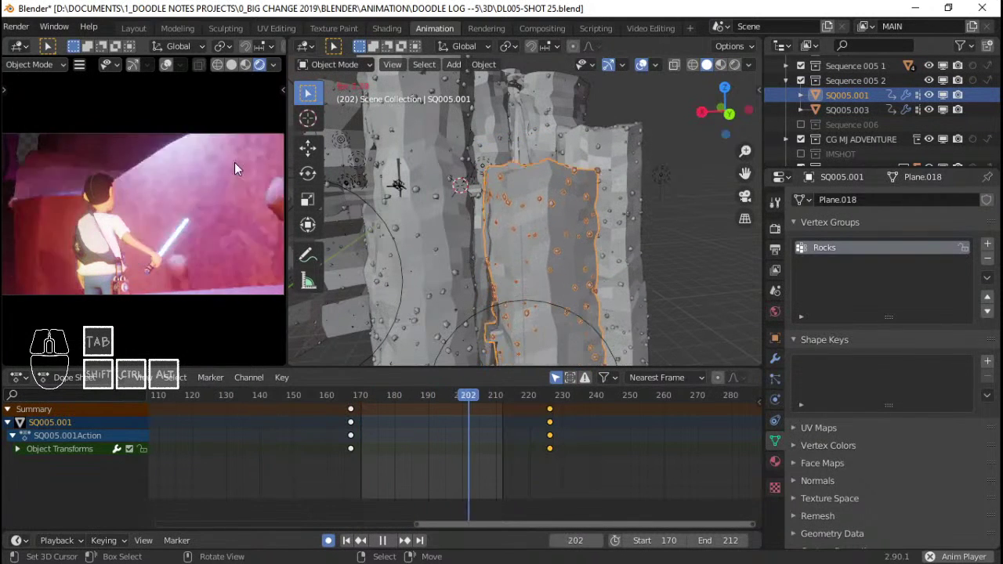
pyautogui.press('space')
pyautogui.hotkey('shift', 'Left')
pyautogui.press('space')
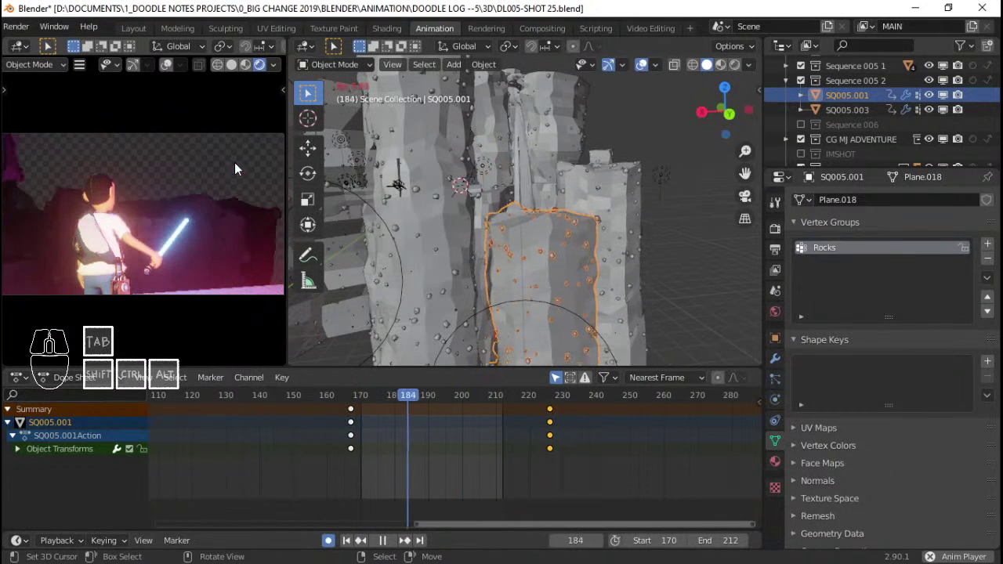
pyautogui.press('space')
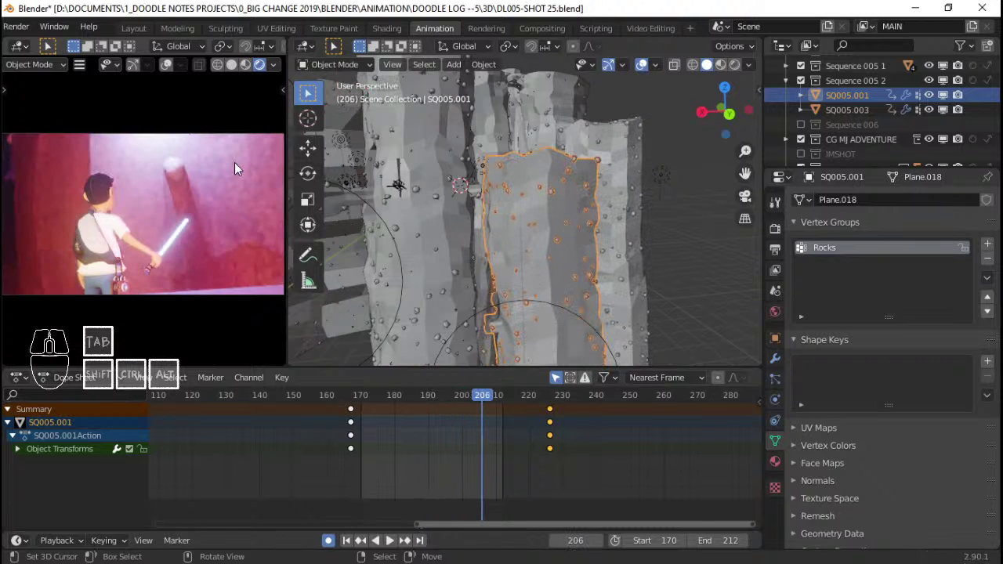
pyautogui.hotkey('shift', 'Left')
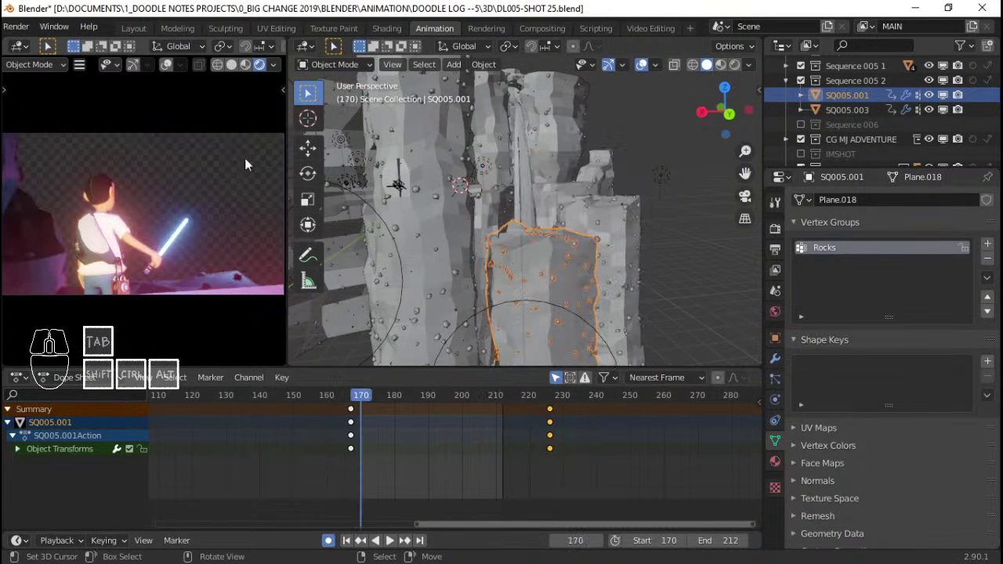
# Select the blue point light Point.009 on the ground between the rock pillars
pyautogui.scroll(2, 524, 131)
pyautogui.moveTo(524, 136); pyautogui.dragTo(579, 303, button='middle')
pyautogui.click(433, 247)
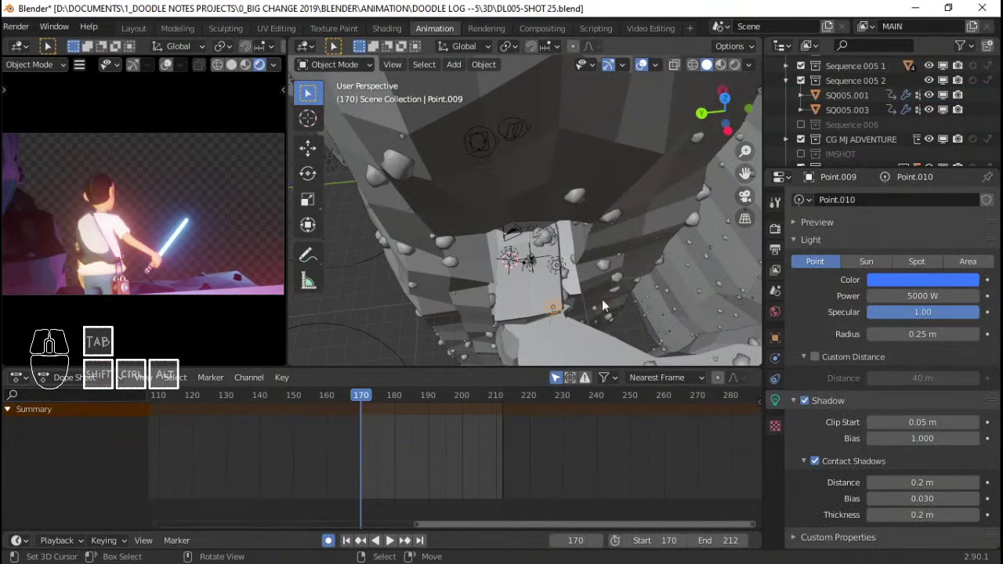
pyautogui.click(333, 543)
pyautogui.press('g')
pyautogui.press('x')
pyautogui.rightClick(546, 305)
pyautogui.press('g')
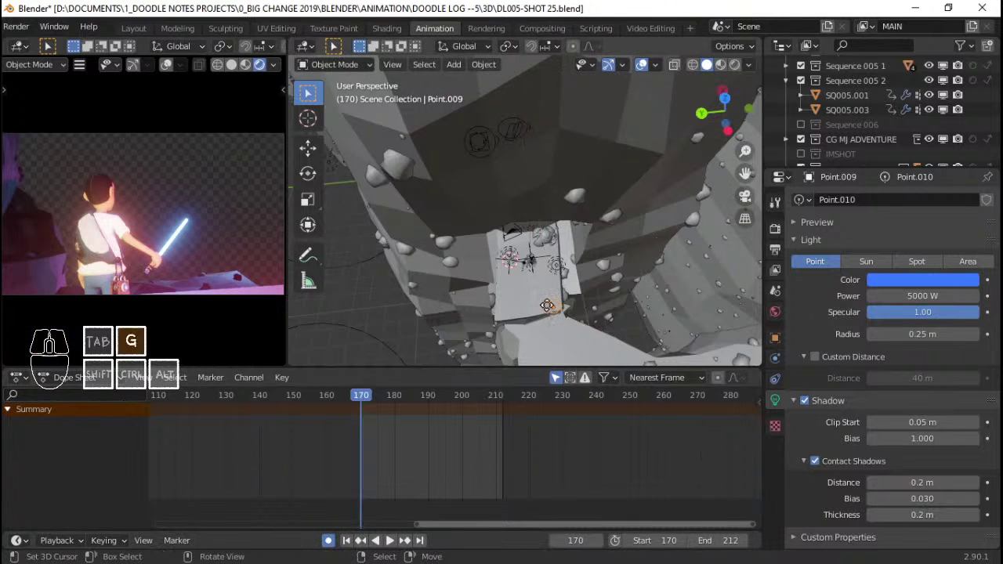
pyautogui.press('y')
pyautogui.rightClick(542, 306)
# Turn off automatic keyframing and move the blue point light about 4.5 m along global Y
pyautogui.click(328, 541)
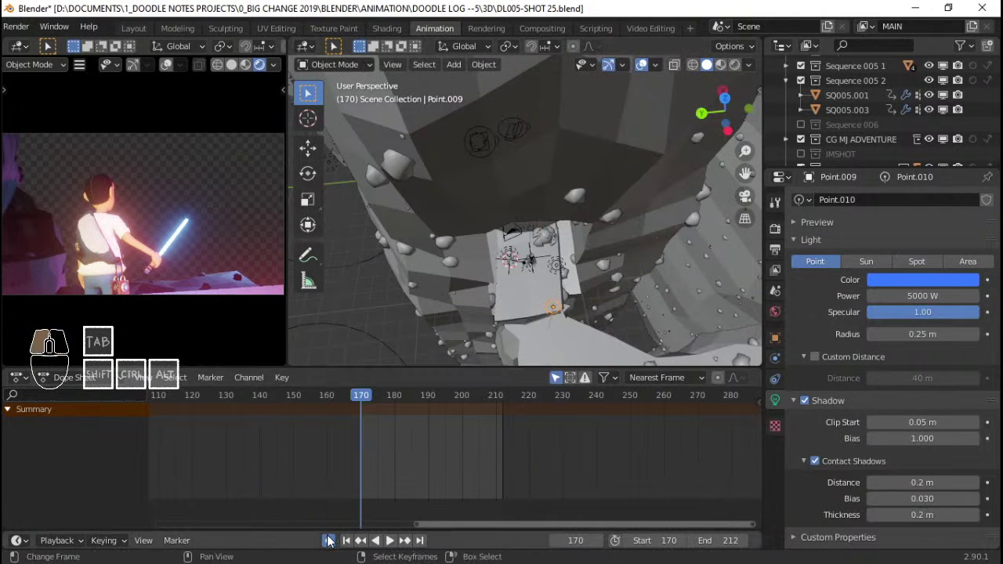
pyautogui.press('g')
pyautogui.press('x')
pyautogui.rightClick(544, 296)
pyautogui.press('g')
pyautogui.press('y')
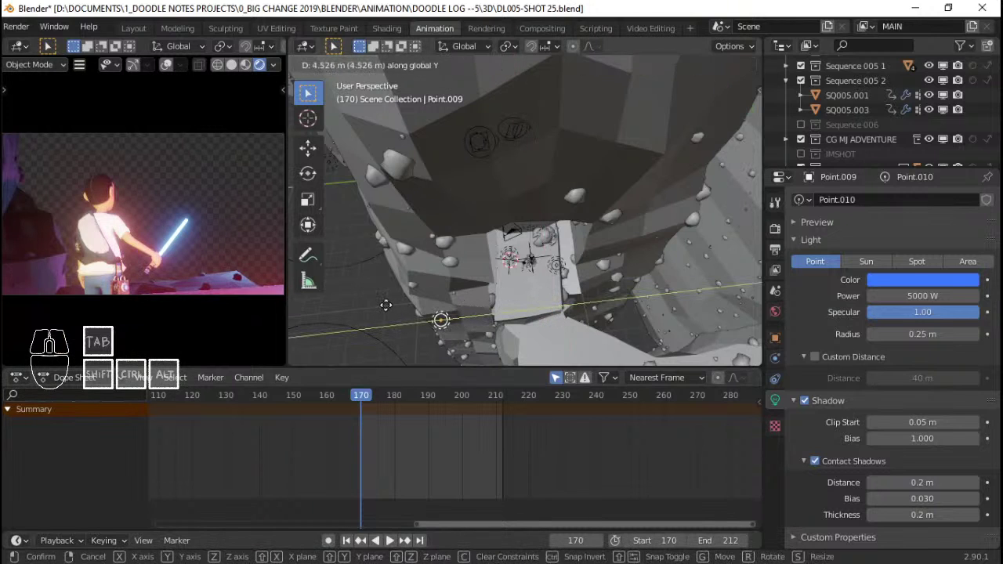
pyautogui.click(385, 305)
# Play and scrub through the shot from frame 170 to check how the relocated light affects the rising pillars
pyautogui.press('space')
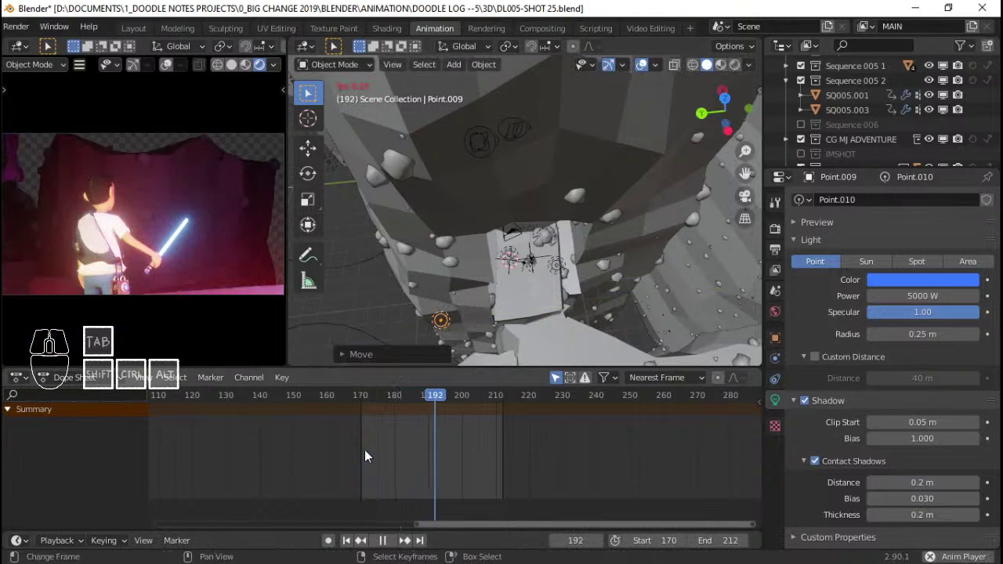
pyautogui.moveTo(365, 456); pyautogui.dragTo(468, 444)
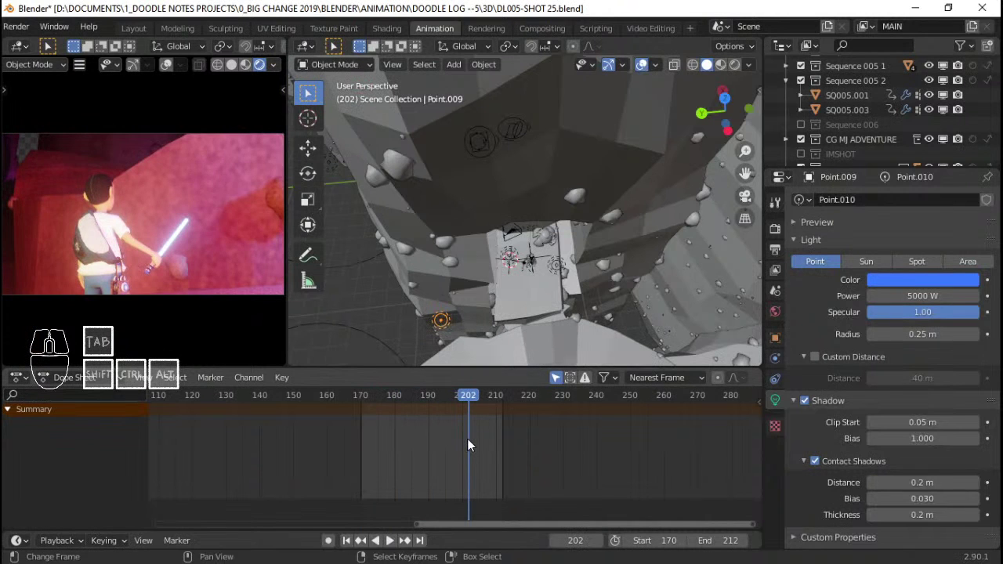
pyautogui.press('space')
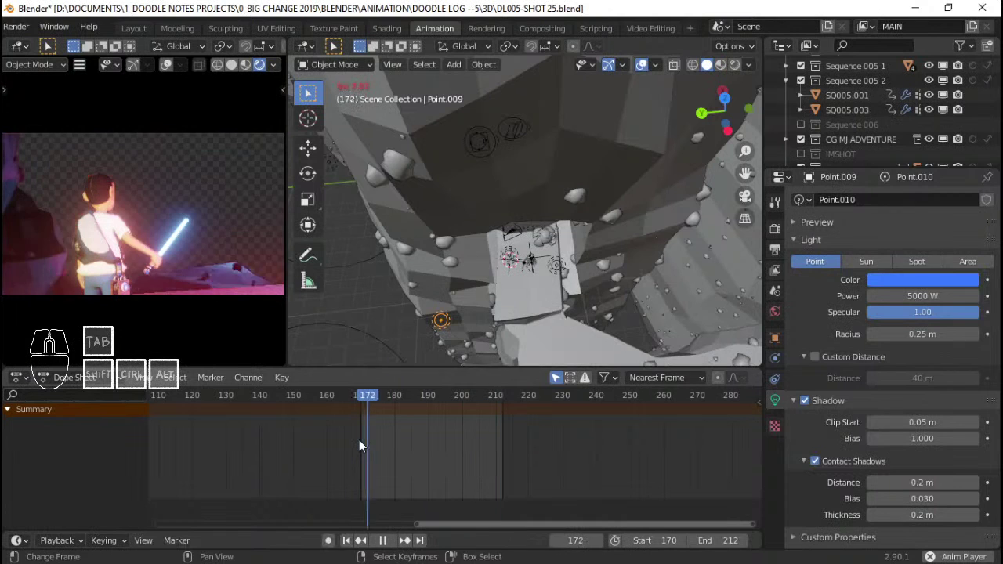
pyautogui.press('space')
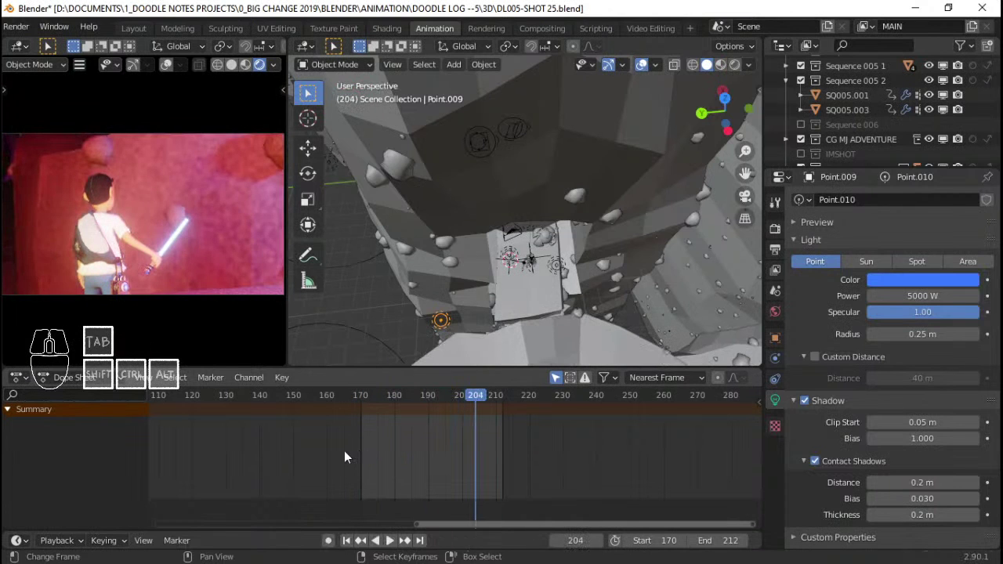
pyautogui.hotkey('shift', 'Left')
pyautogui.press('space')
pyautogui.press('space')
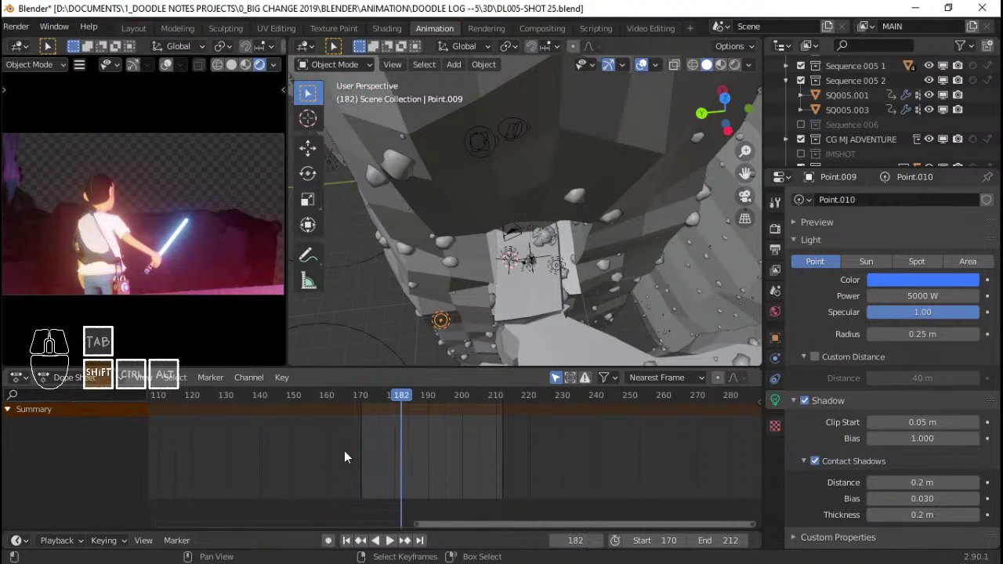
pyautogui.hotkey('shift', 'Left')
# Select the character's mj-2020_rig and show the full active camera frame in the main viewport
pyautogui.moveTo(581, 255); pyautogui.dragTo(567, 285, button='middle')
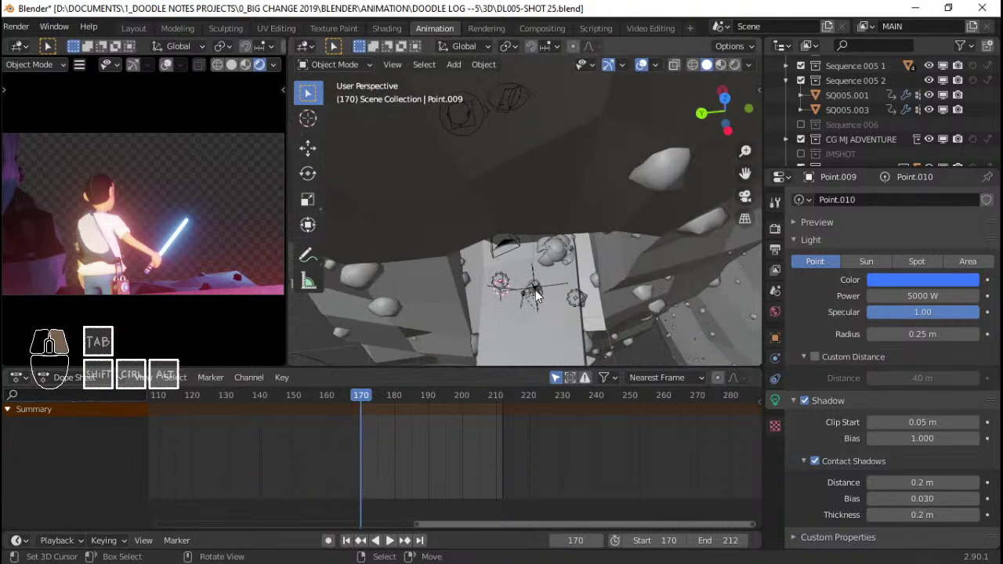
pyautogui.click(535, 290)
pyautogui.press('KP_0')
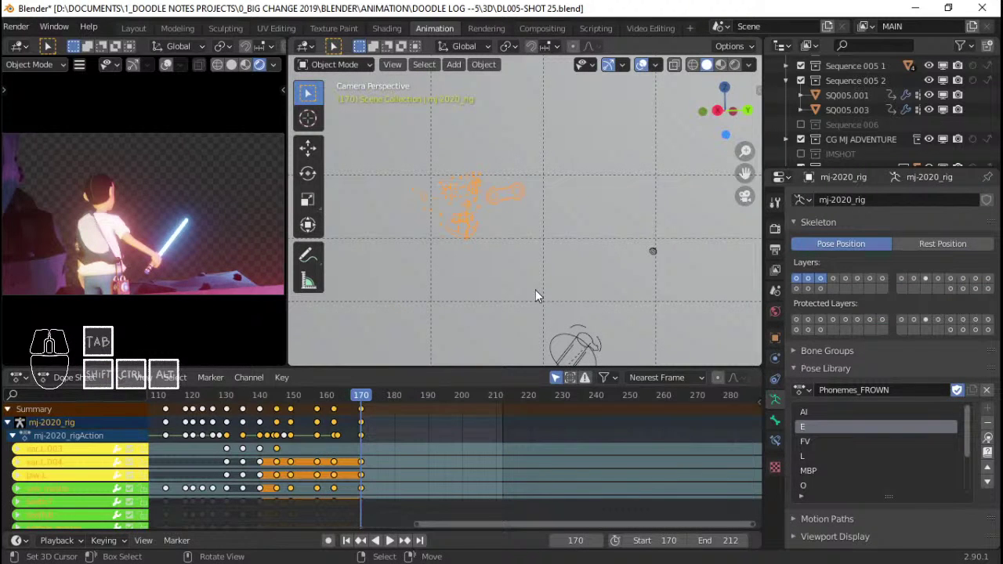
pyautogui.scroll(-4, 540, 282)
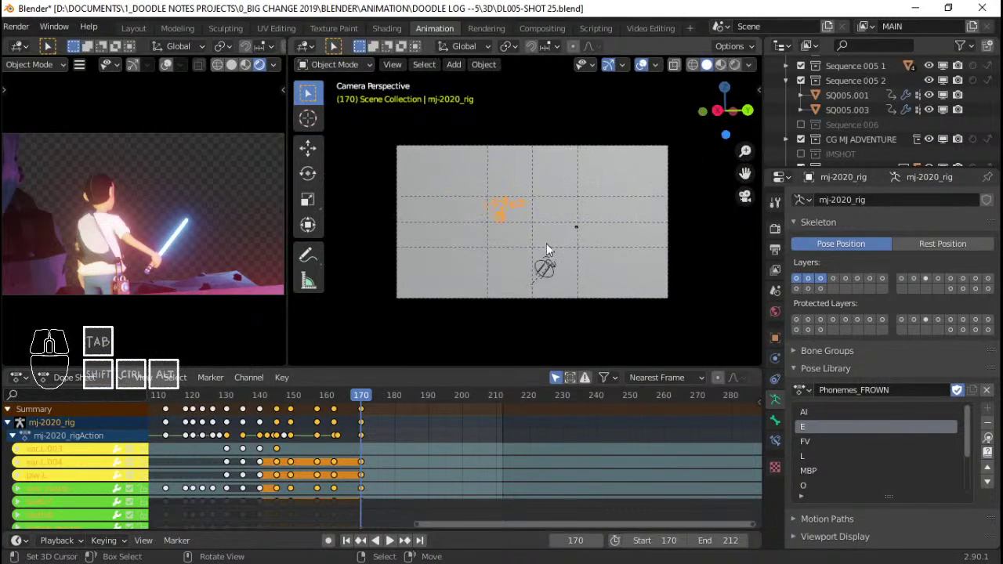
# Locate the object blocking the camera view in the outliner and disable the EXT-RM and K-DRIOD collections in the viewports
pyautogui.click(546, 249)
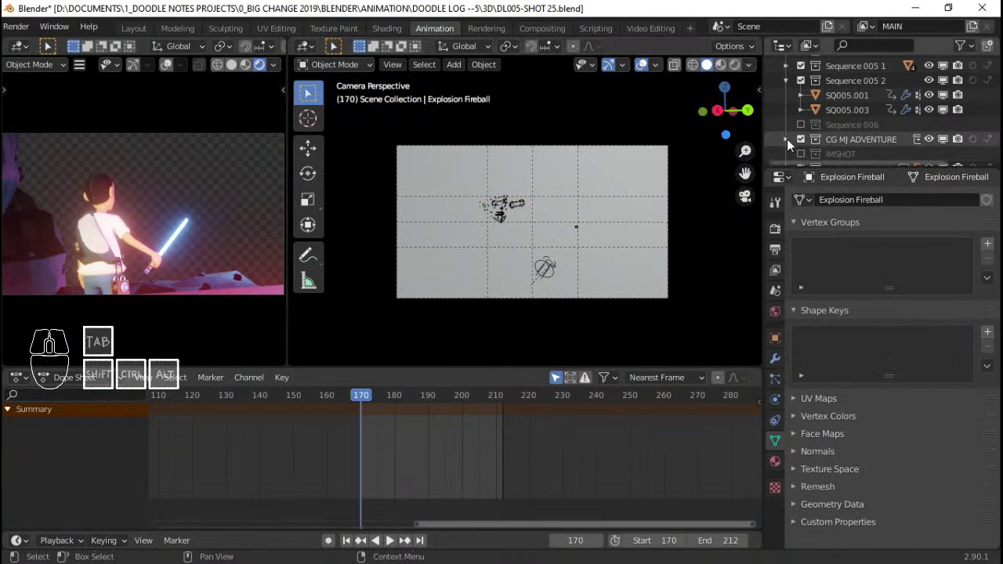
pyautogui.press('KP_Decimal')
pyautogui.click(785, 66)
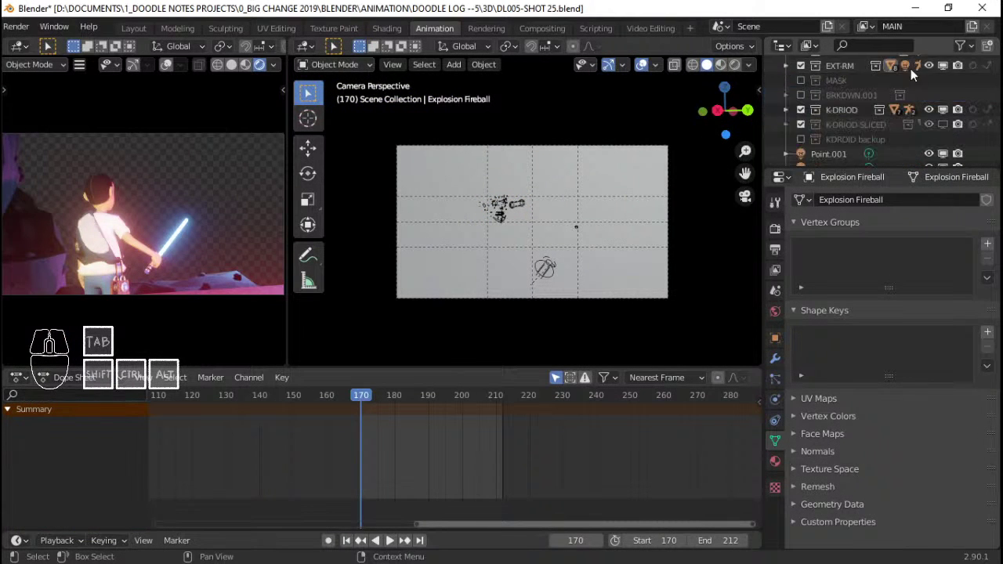
pyautogui.click(942, 95)
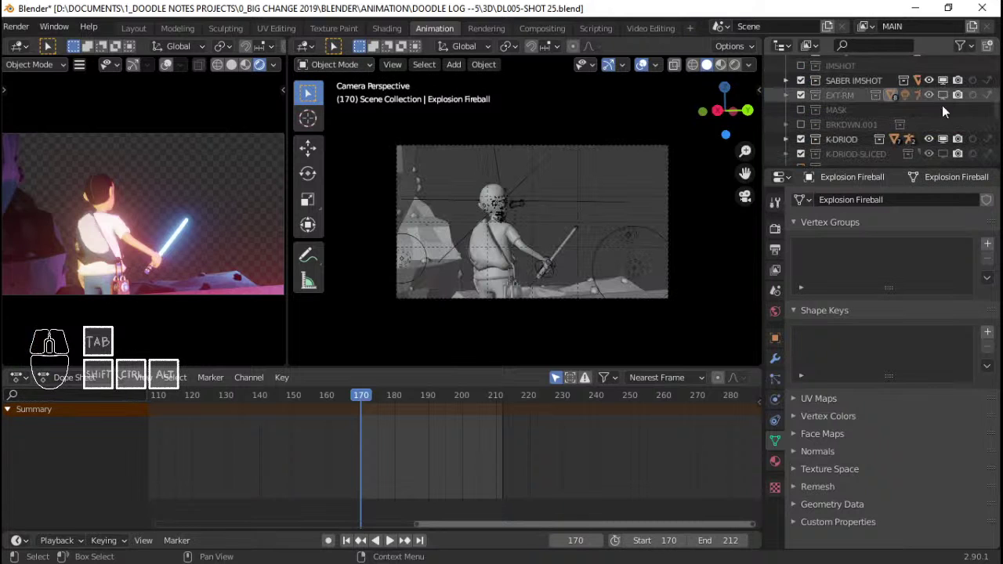
pyautogui.click(944, 140)
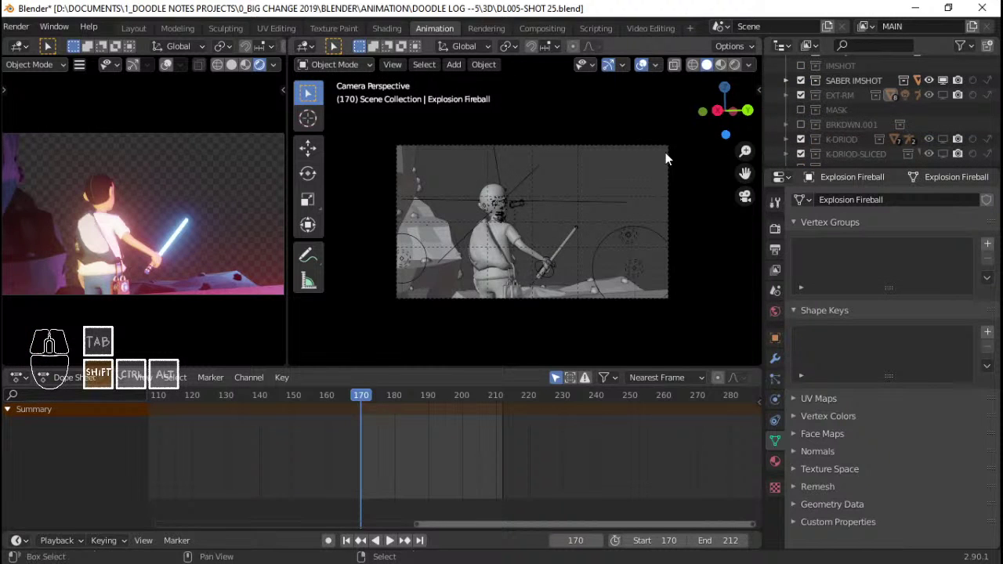
# Play and scrub the shot from frame 170 to about frame 206 to check the rising pillars behind the character
pyautogui.press('space')
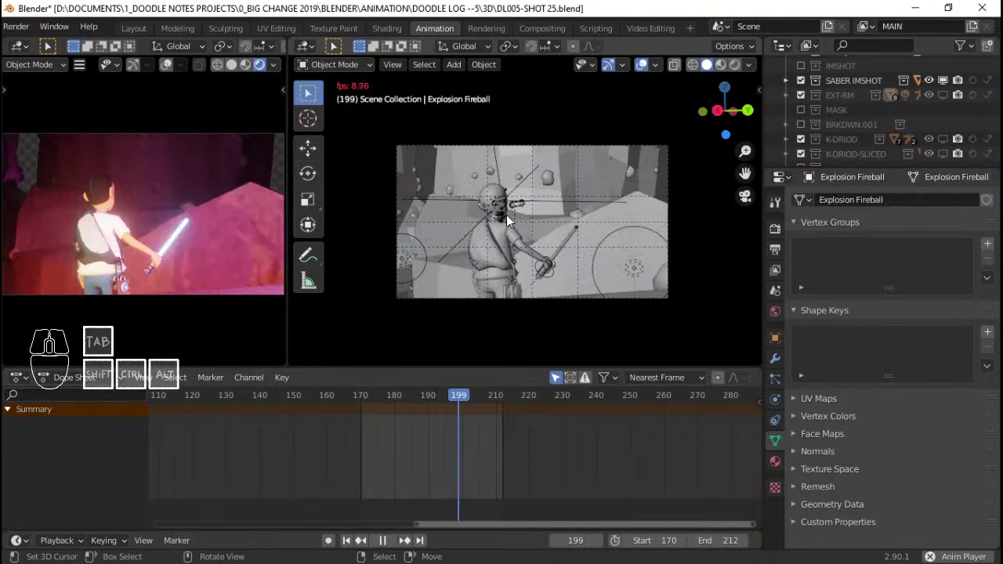
pyautogui.press('space')
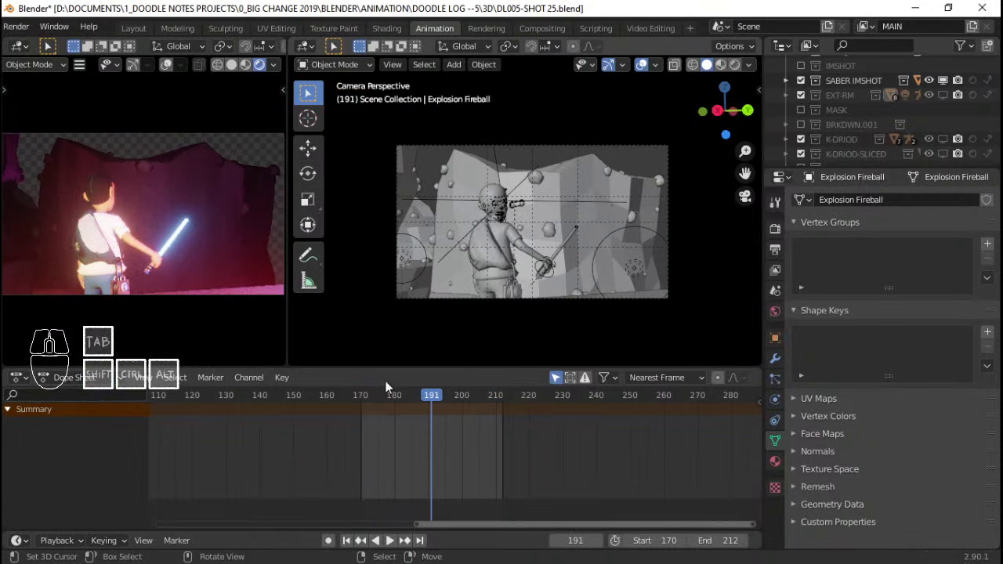
pyautogui.click(361, 420)
pyautogui.press('space')
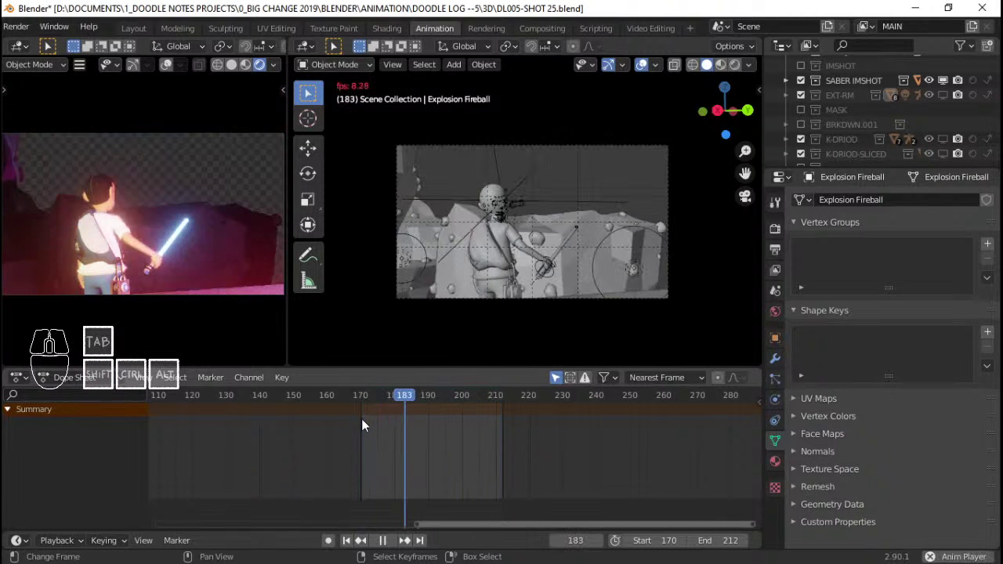
pyautogui.press('space')
pyautogui.press('space')
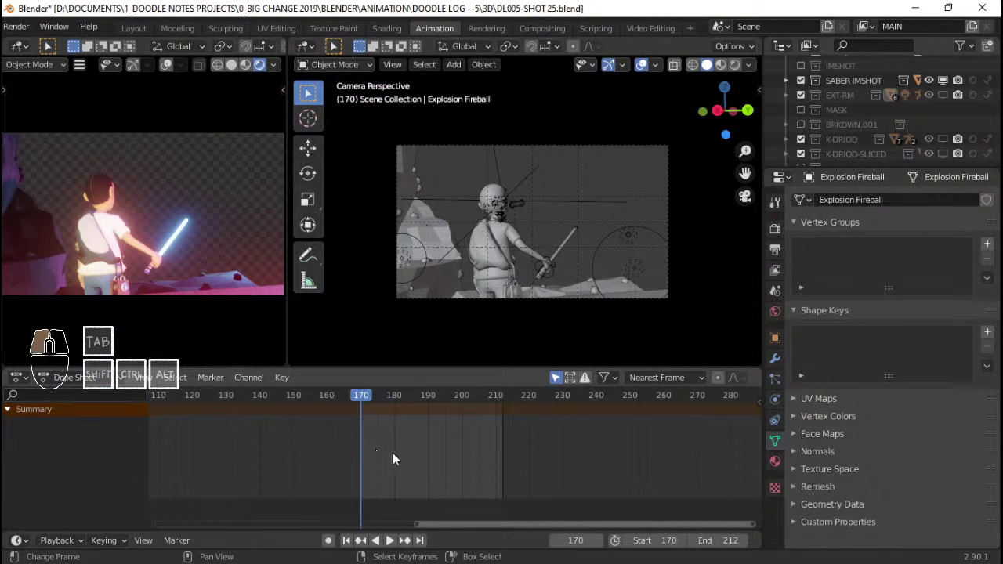
pyautogui.click(430, 461)
pyautogui.moveTo(431, 453); pyautogui.dragTo(483, 452)
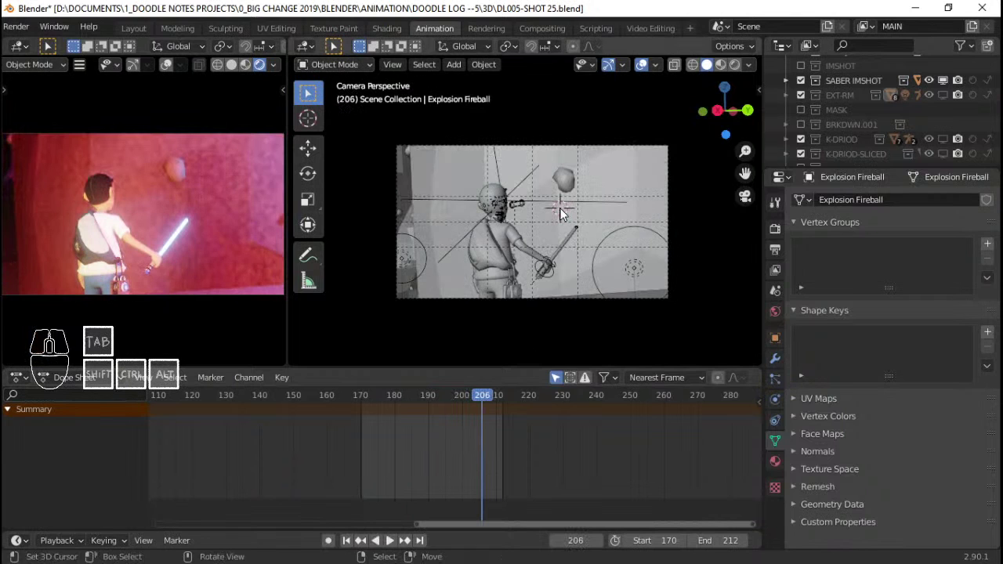
pyautogui.hotkey('shift', 'a')
pyautogui.moveTo(604, 208)
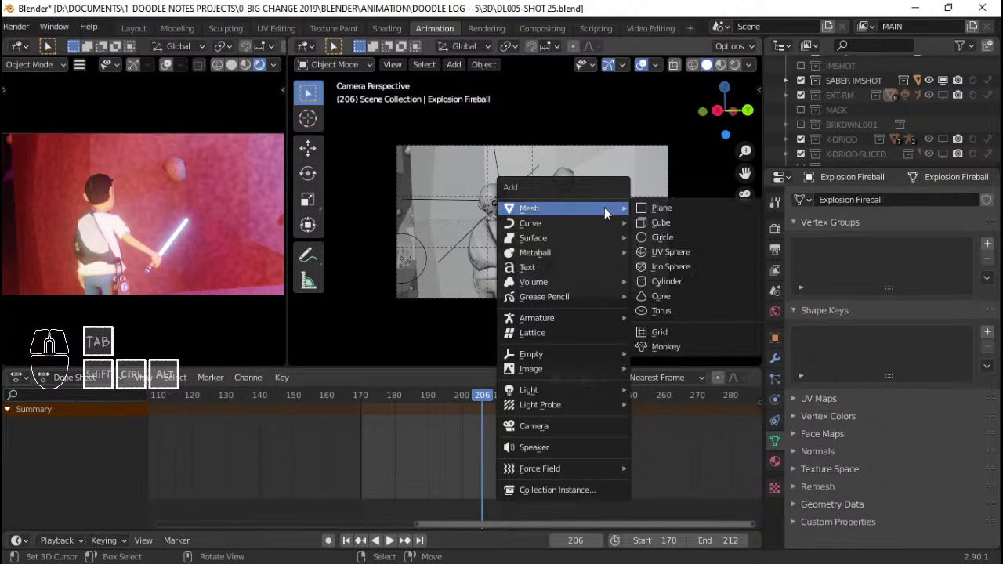
pyautogui.press('Escape')
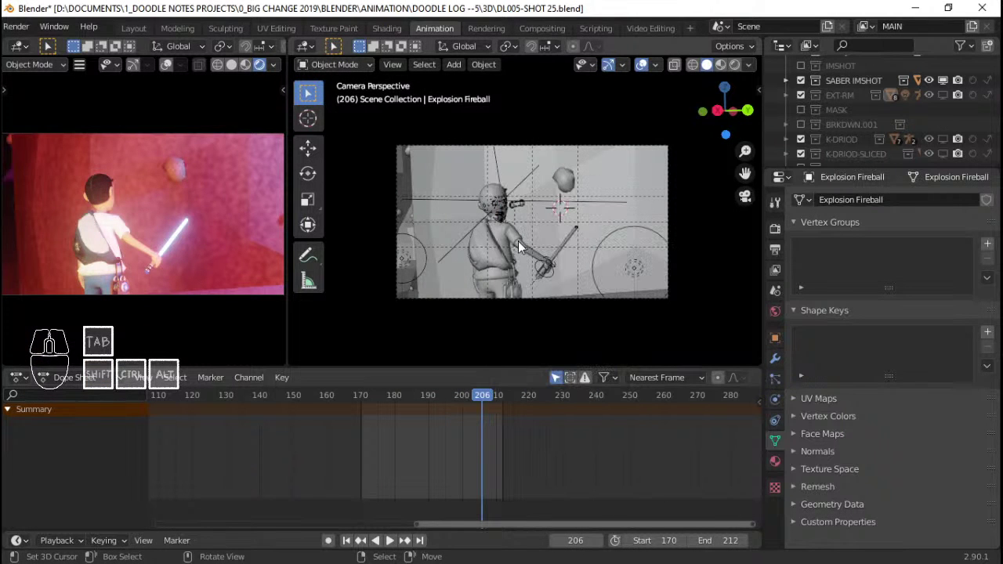
# Save the shot file and switch the small camera preview to solid shading
pyautogui.moveTo(541, 300); pyautogui.dragTo(586, 289, button='middle')
pyautogui.hotkey('ctrl', 's')
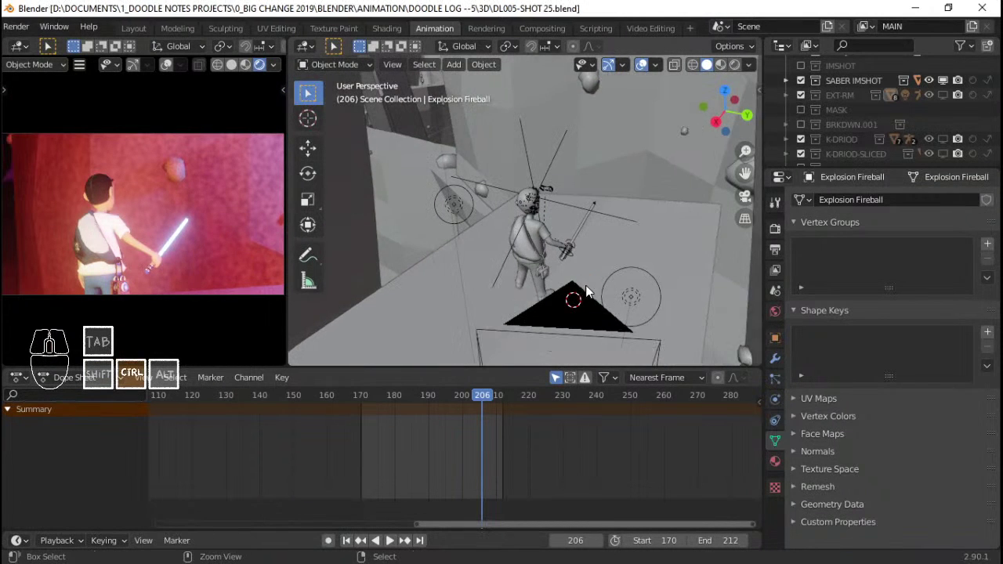
pyautogui.moveTo(612, 247); pyautogui.dragTo(584, 273, button='middle')
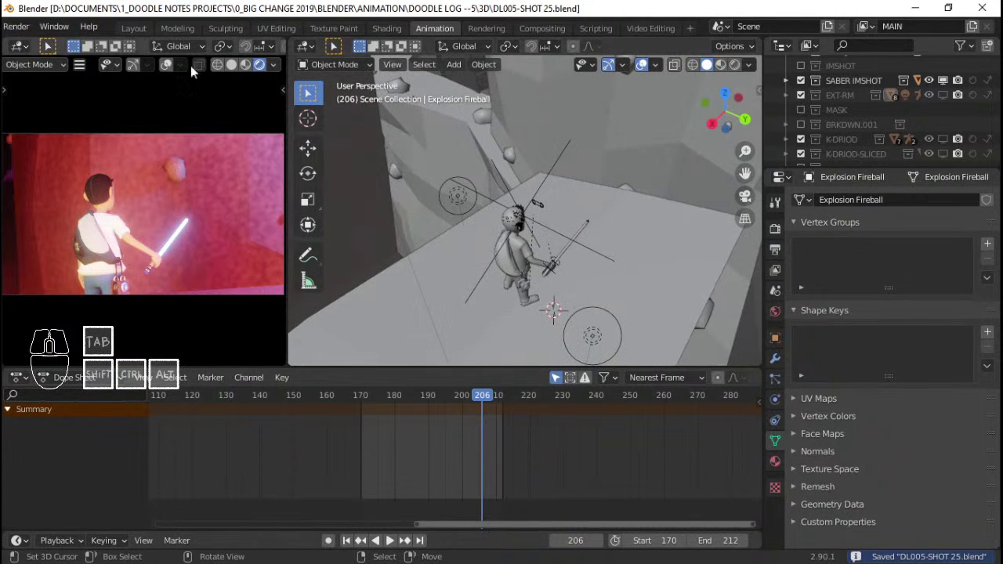
pyautogui.click(232, 65)
pyautogui.hotkey('ctrl', 's')
pyautogui.scroll(2, 16, 24)
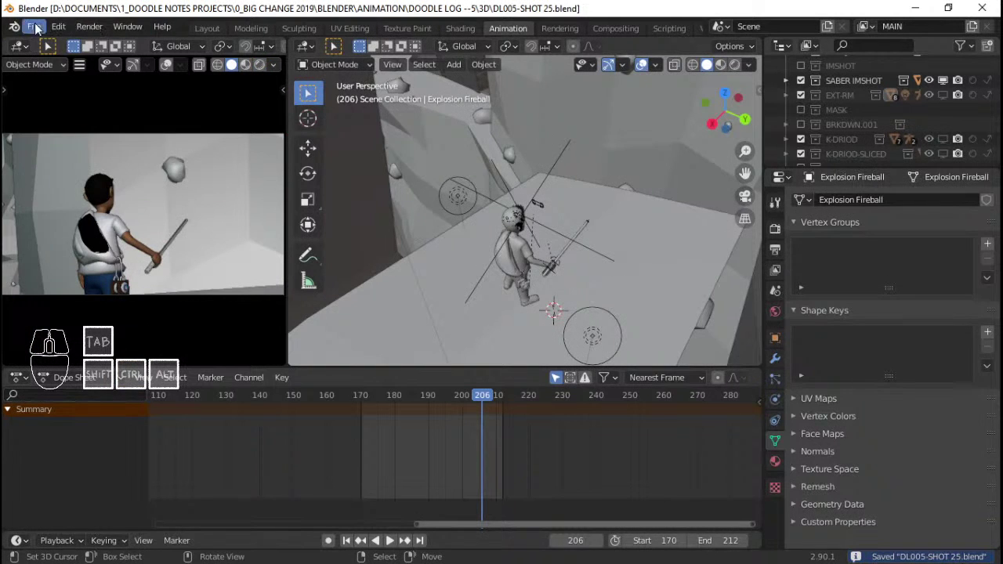
pyautogui.click(30, 27)
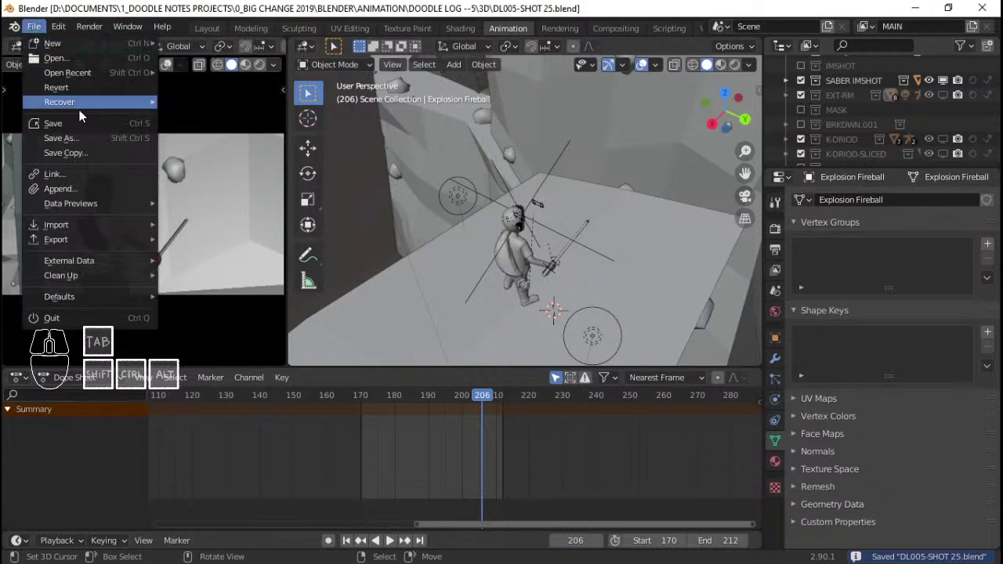
pyautogui.click(61, 188)
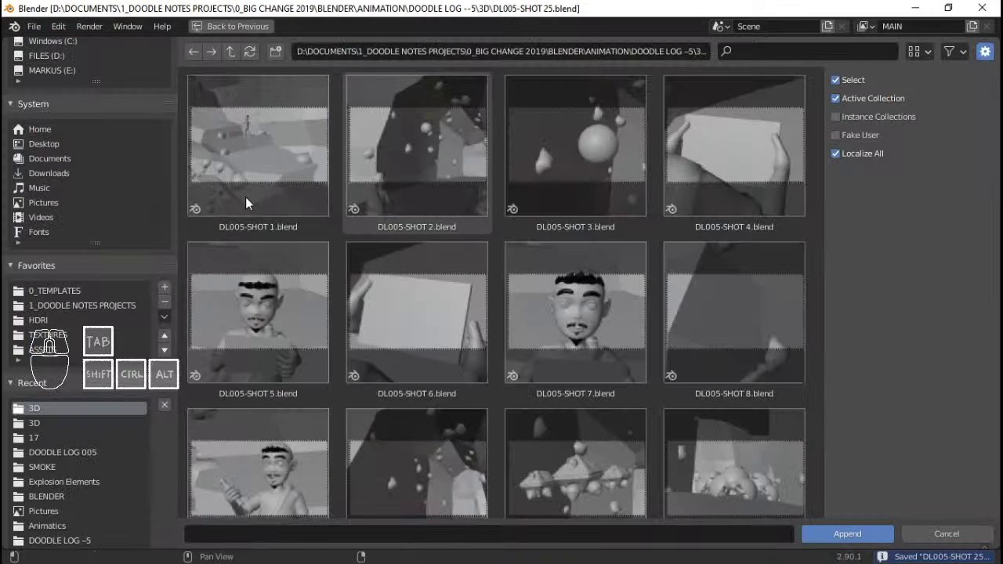
pyautogui.click(231, 25)
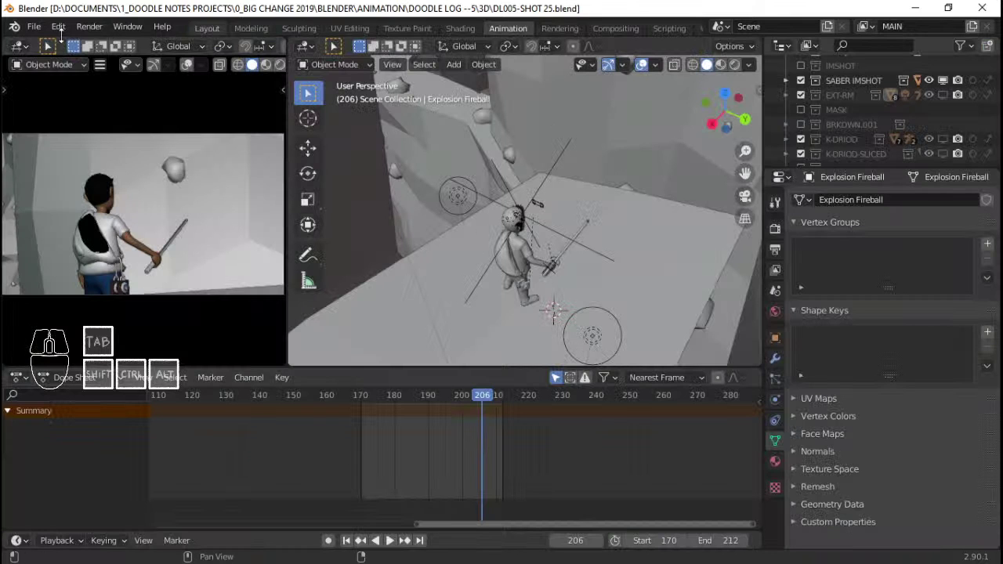
# Import Smoke at Camera V2.mov from the Explosion Elements folder as an image plane with a Shadeless material
pyautogui.click(33, 25)
pyautogui.moveTo(102, 225)
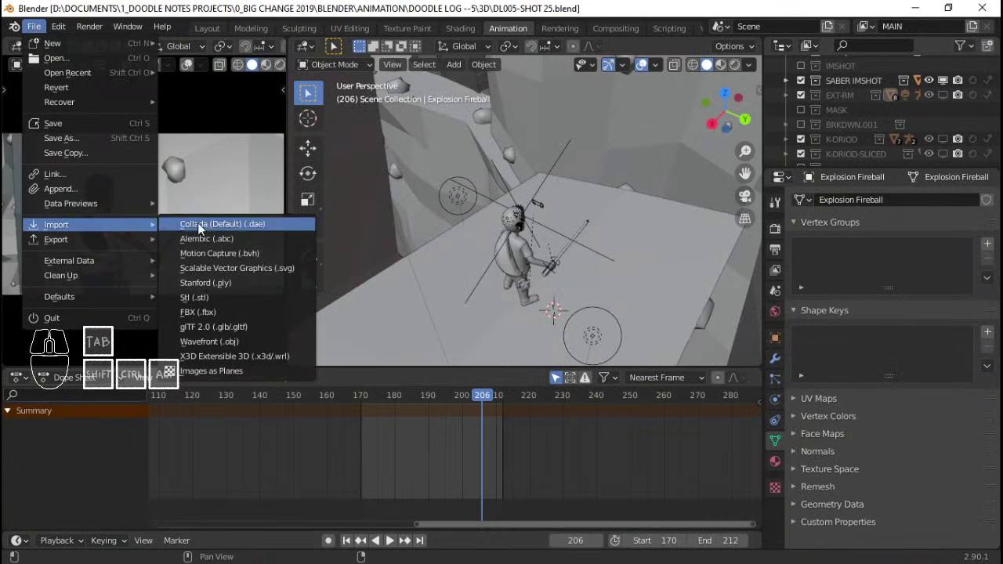
pyautogui.click(228, 365)
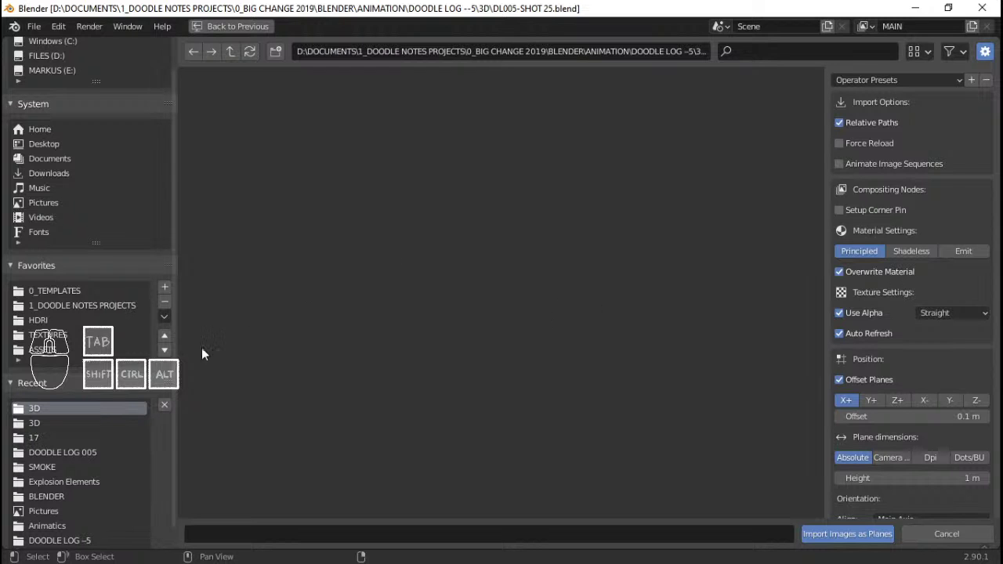
pyautogui.click(63, 479)
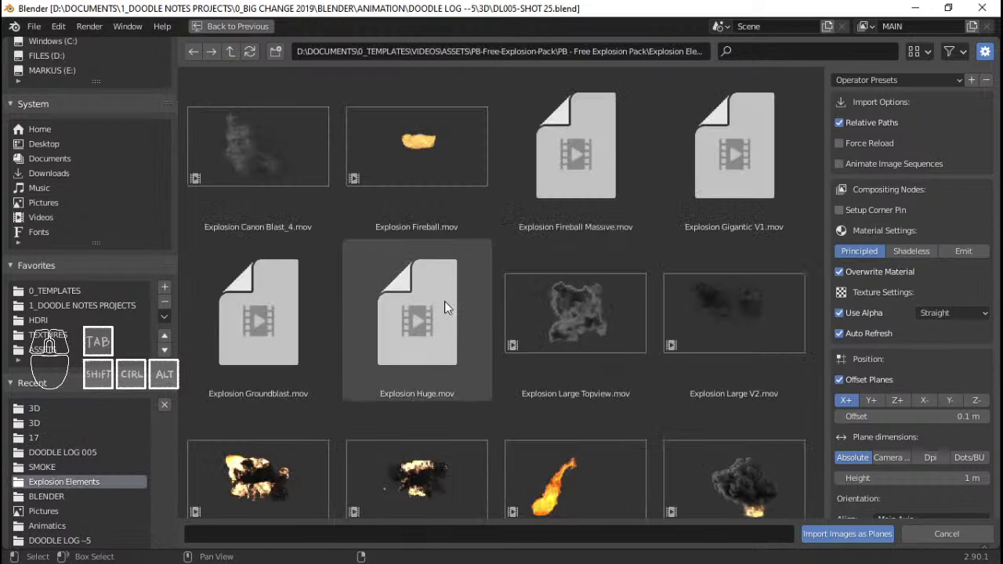
pyautogui.scroll(-2, 443, 303)
pyautogui.scroll(-2, 443, 308)
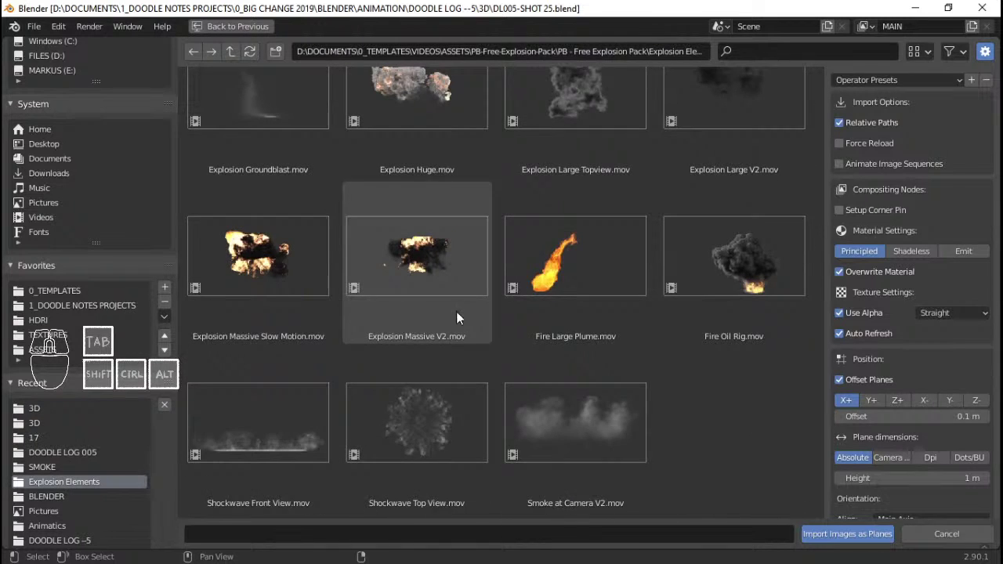
pyautogui.click(610, 428)
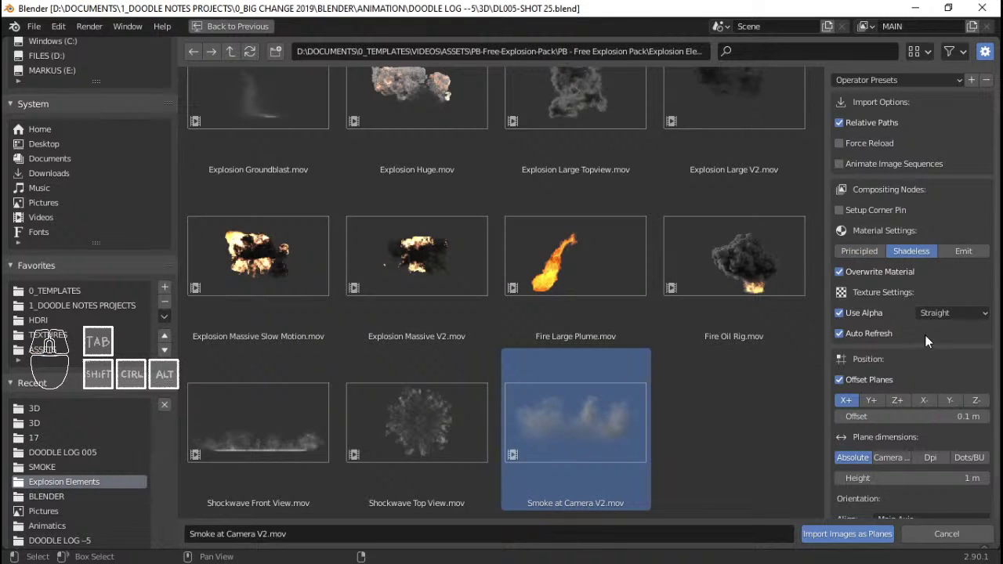
pyautogui.scroll(-2, 928, 368)
pyautogui.click(861, 536)
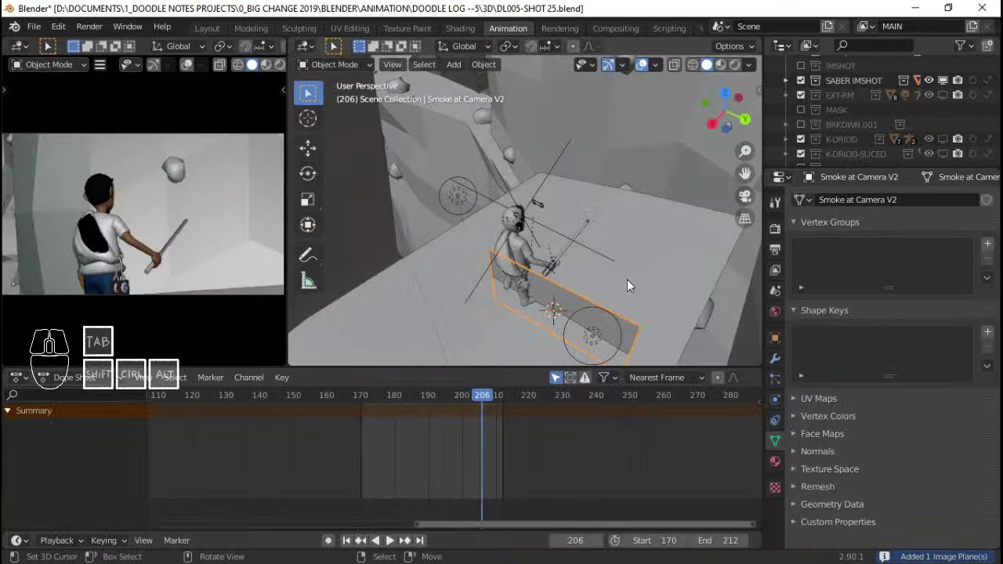
# Move the smoke plane a short distance toward the camera, behind the character's back
pyautogui.moveTo(592, 304)
pyautogui.mouseDown(button='middle')
pyautogui.moveTo(524, 229)
pyautogui.moveTo(530, 320)
pyautogui.moveTo(555, 248)
pyautogui.mouseUp(button='middle')
pyautogui.scroll(1, 554, 247)
pyautogui.press('g')
pyautogui.press('y')
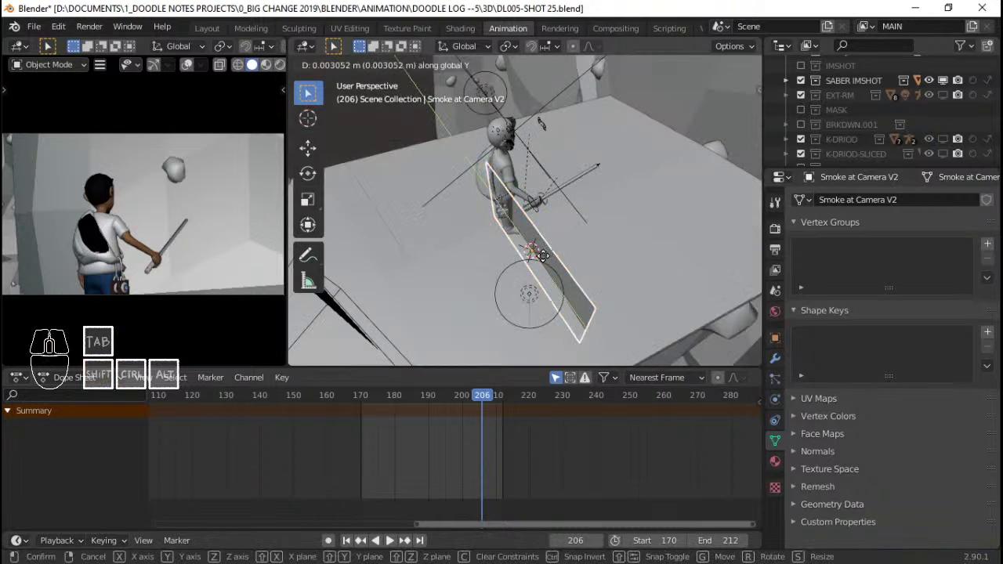
pyautogui.rightClick(538, 254)
pyautogui.press('g')
pyautogui.click(515, 278)
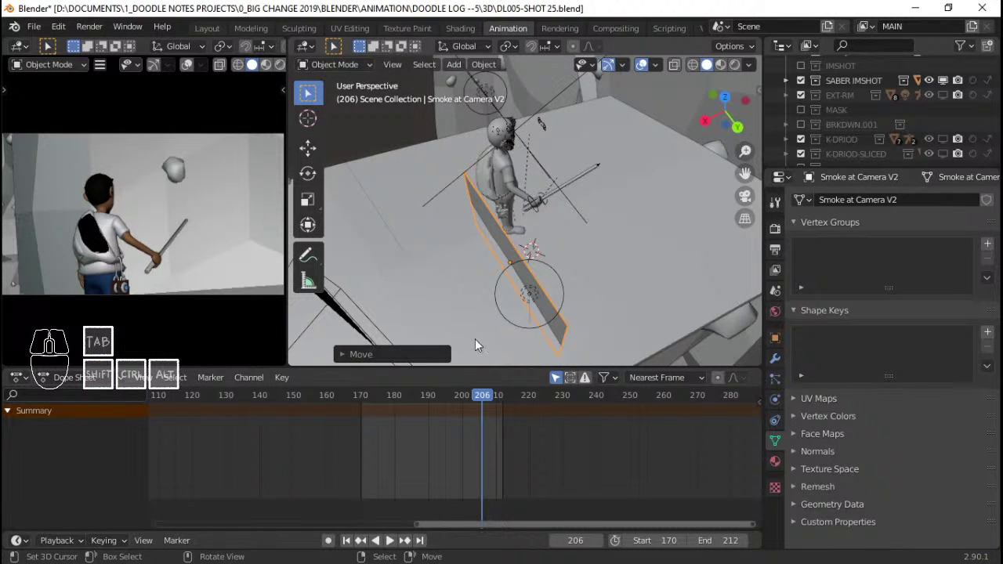
# Go to frame 171 and set the start frame of the smoke plane's movie texture to 170
pyautogui.click(363, 415)
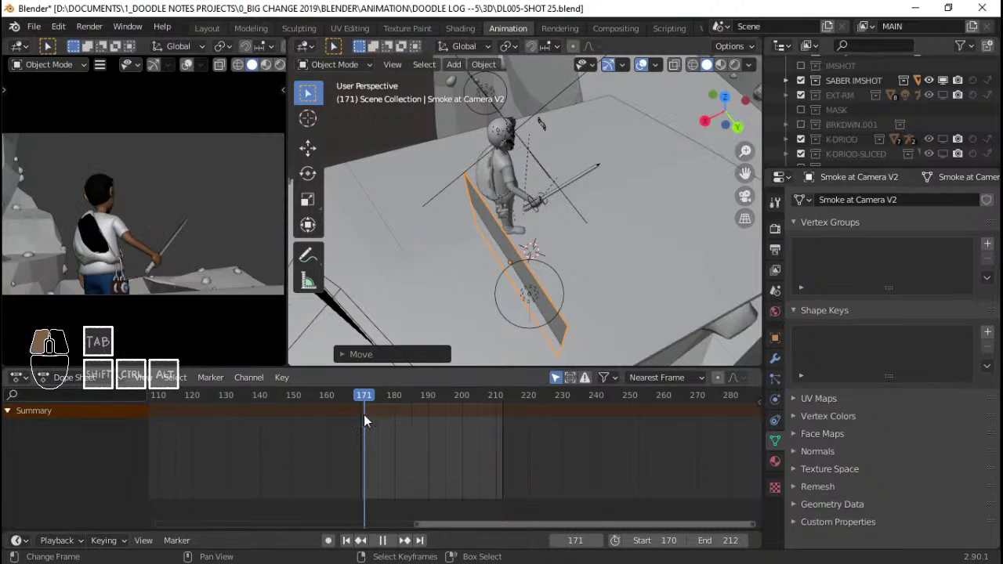
pyautogui.click(774, 462)
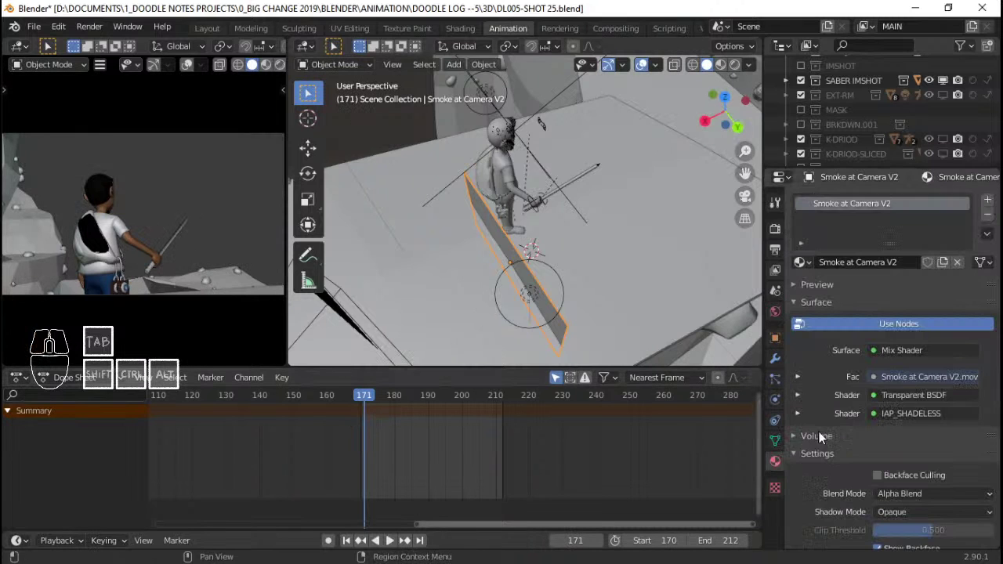
pyautogui.click(796, 377)
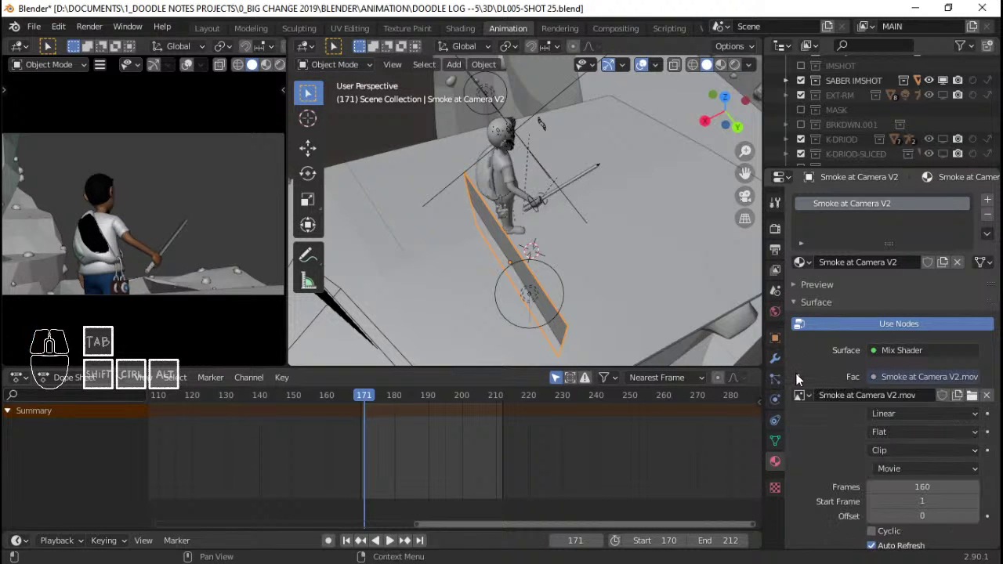
pyautogui.scroll(-3, 901, 398)
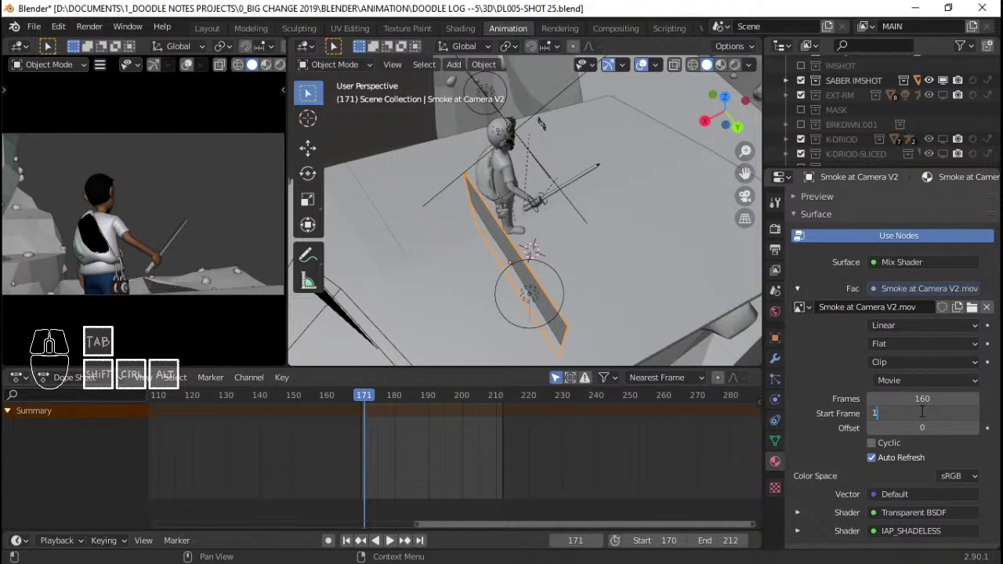
pyautogui.press('Return')
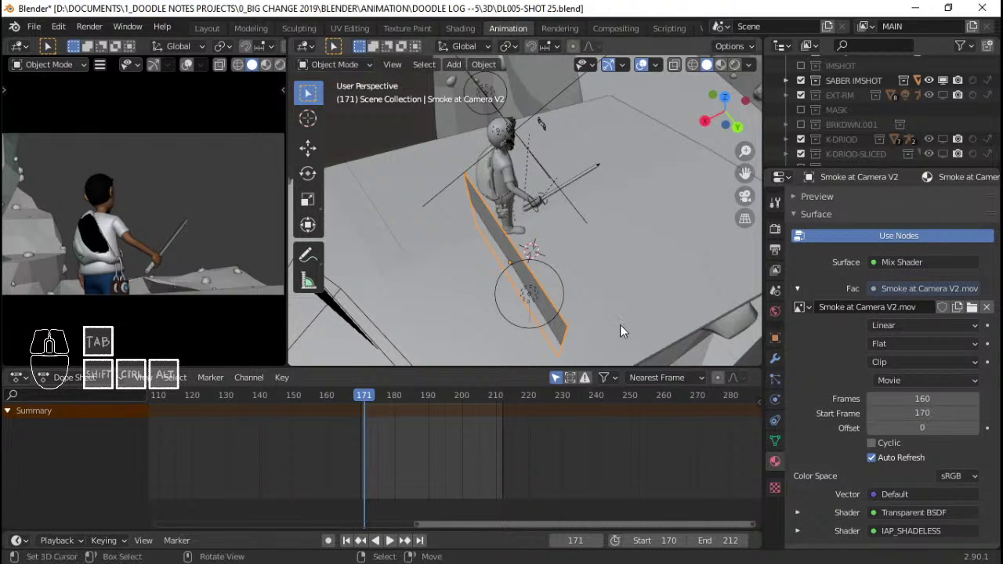
pyautogui.scroll(-2, 254, 66)
# Switch the camera preview to rendered shading and raise the smoke plane along global Z in front of the camera
pyautogui.click(259, 64)
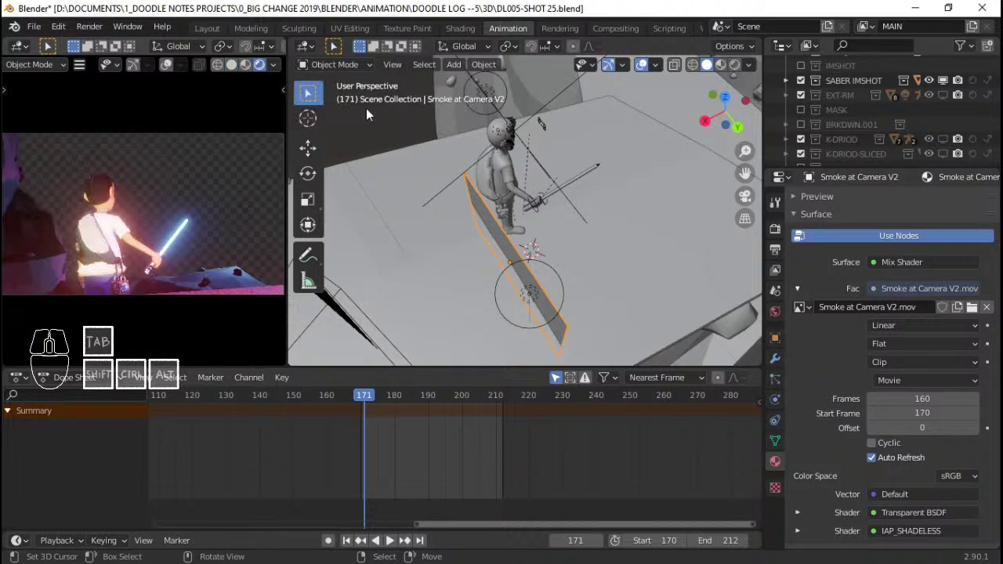
pyautogui.moveTo(568, 266); pyautogui.dragTo(587, 245, button='middle')
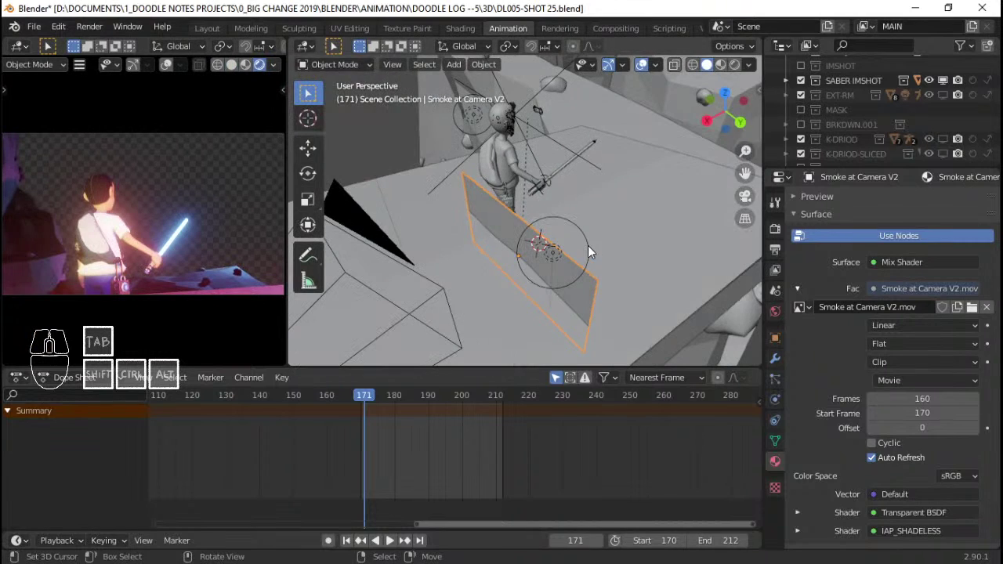
pyautogui.press('g')
pyautogui.press('z')
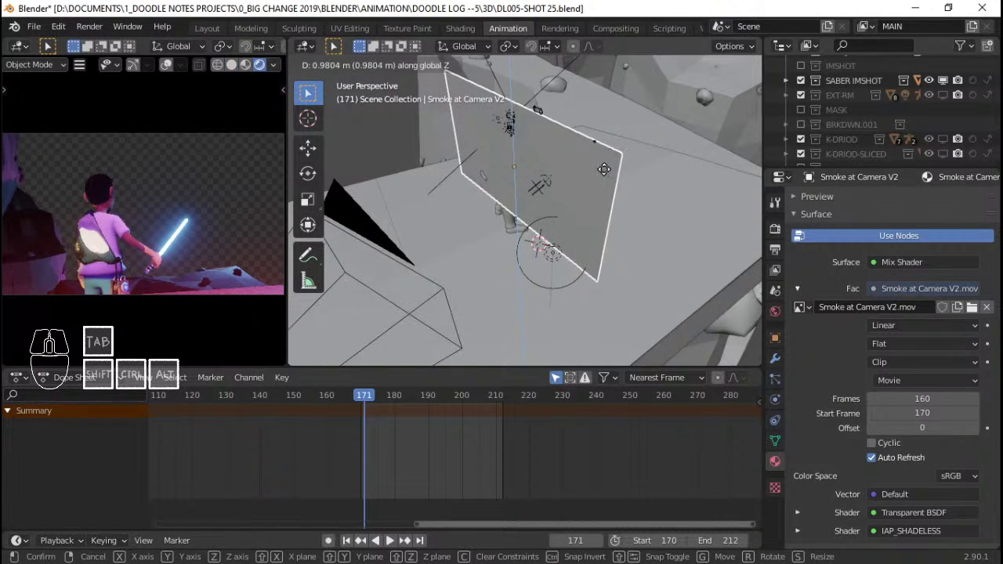
pyautogui.click(599, 193)
# Set the smoke material's Shadow Mode to None
pyautogui.scroll(-6, 841, 441)
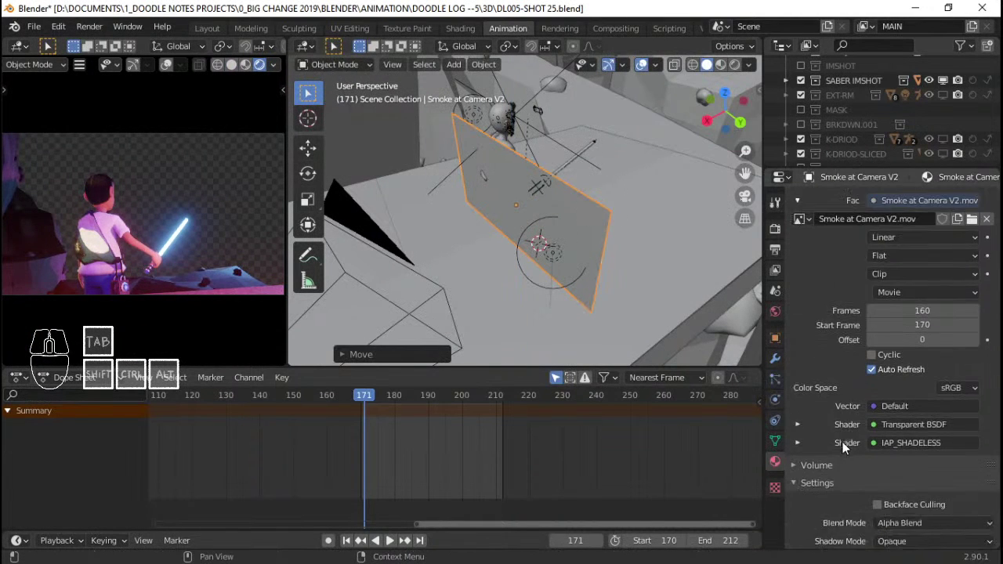
pyautogui.scroll(-1, 812, 400)
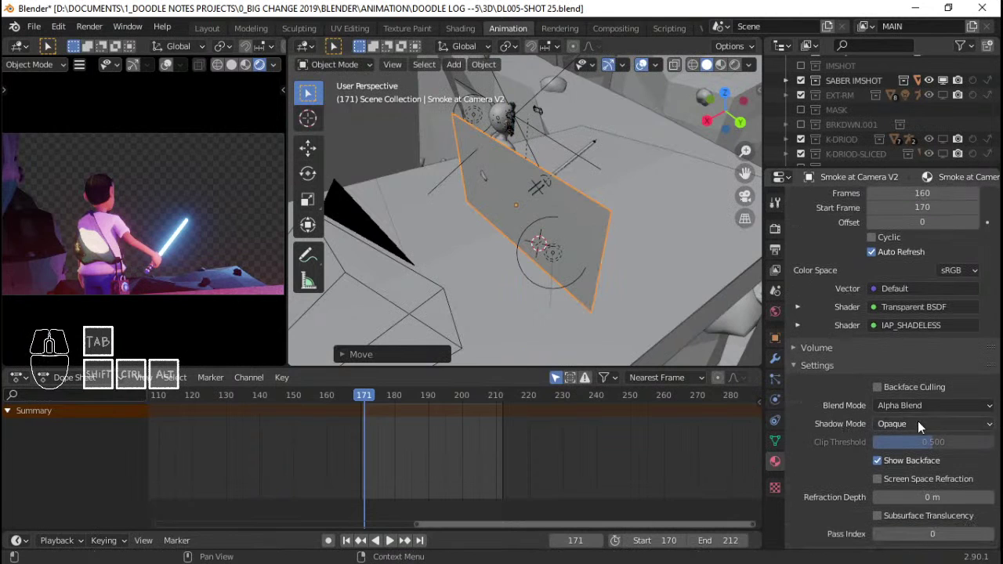
pyautogui.click(918, 423)
pyautogui.click(909, 441)
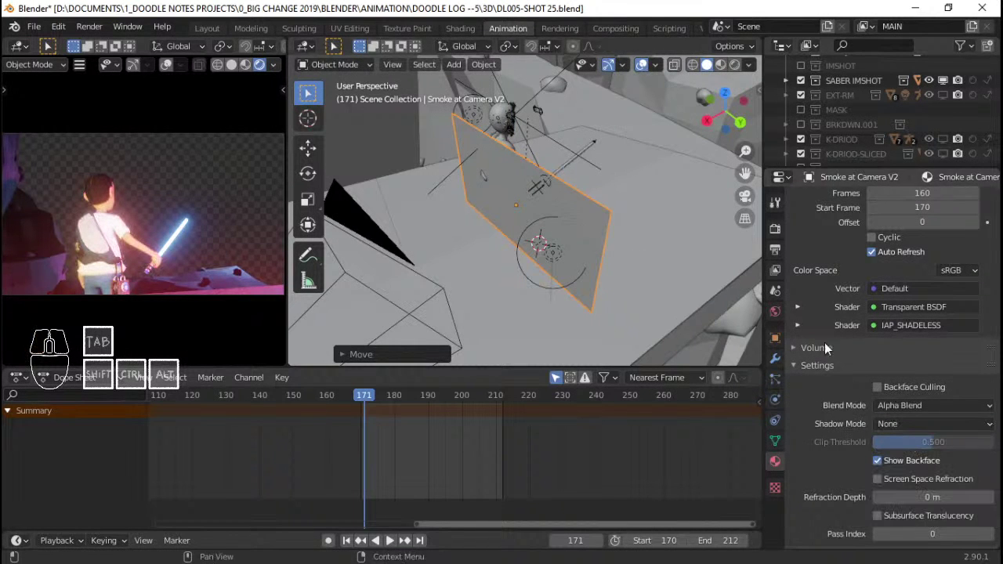
# Move the smoke plane along global X away from the character's back toward the camera and scale it up
pyautogui.moveTo(613, 185); pyautogui.dragTo(635, 273, button='middle')
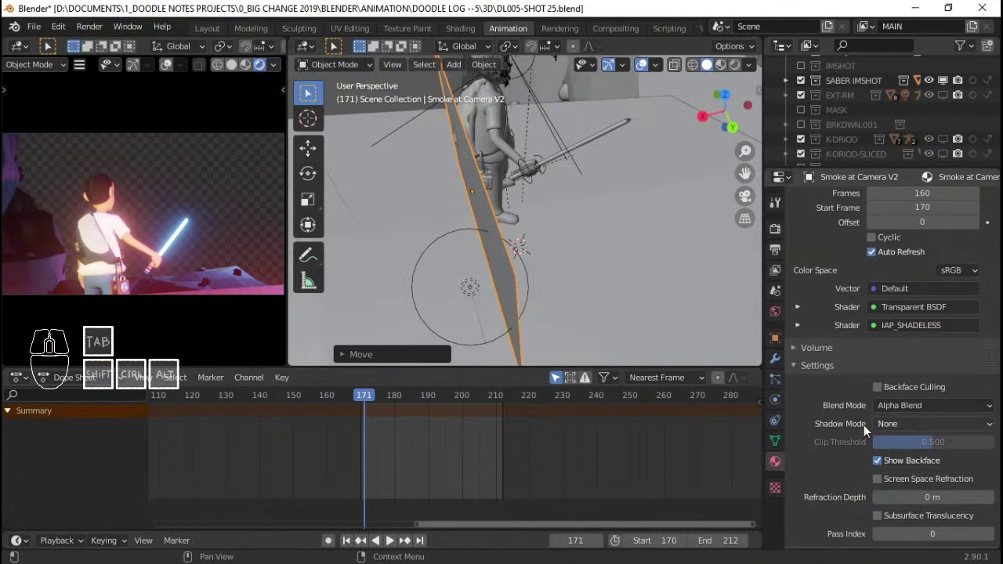
pyautogui.moveTo(514, 203)
pyautogui.mouseDown(button='middle')
pyautogui.moveTo(479, 221)
pyautogui.moveTo(514, 203)
pyautogui.mouseUp(button='middle')
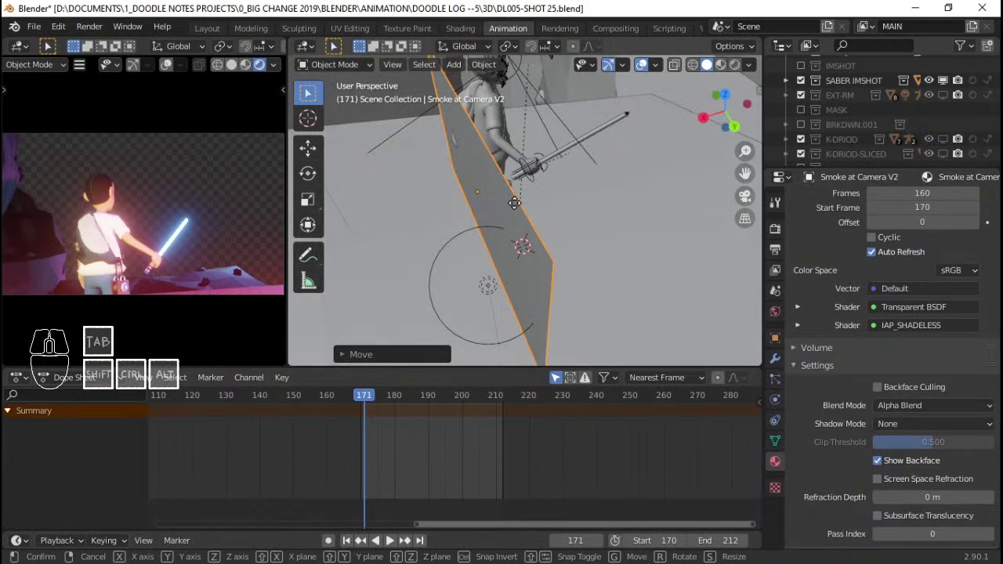
pyautogui.press('g')
pyautogui.press('x')
pyautogui.press('s')
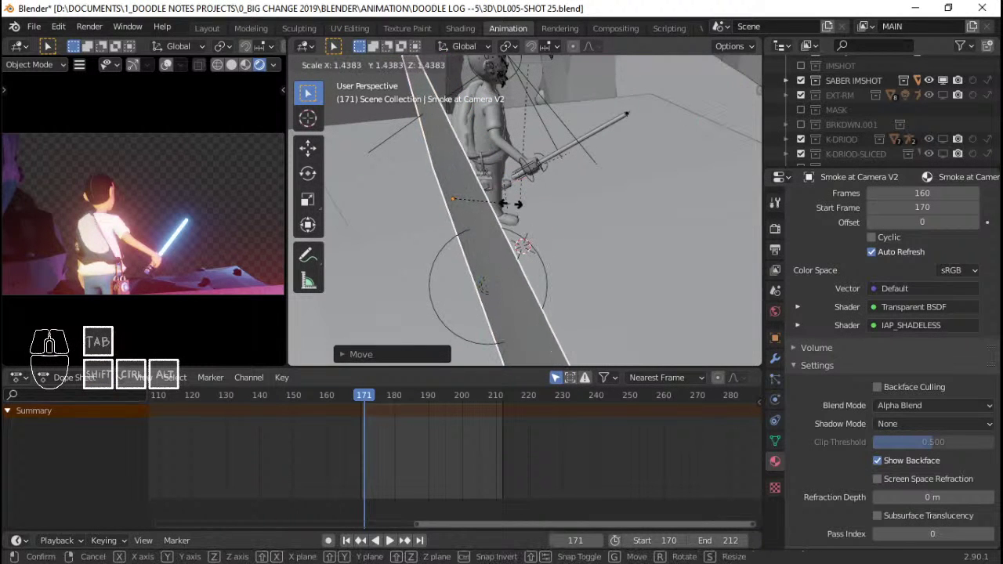
pyautogui.click(539, 196)
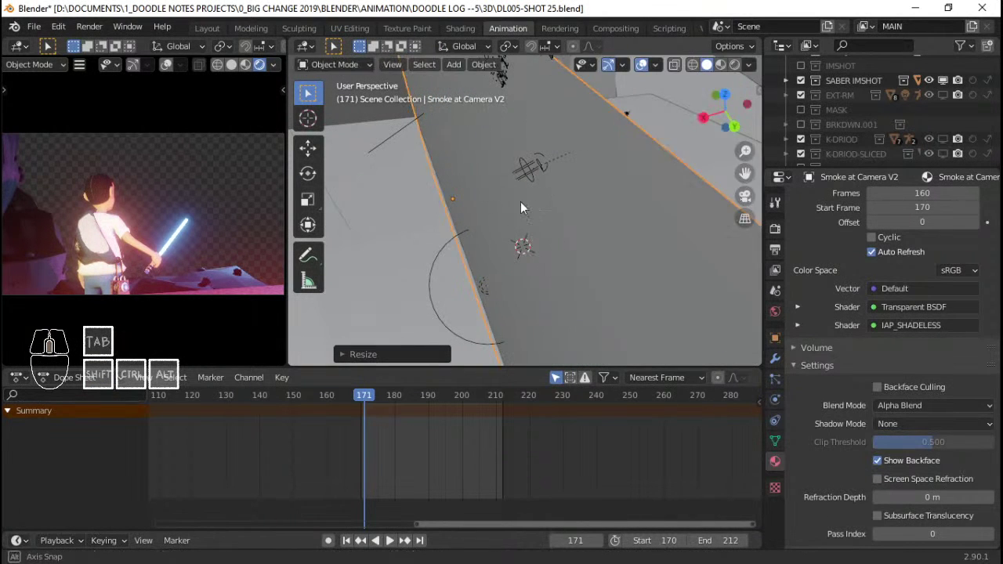
# Raise the smoke plane in front of the camera and scale it down to about 0.88
pyautogui.moveTo(520, 201); pyautogui.dragTo(566, 246, button='middle')
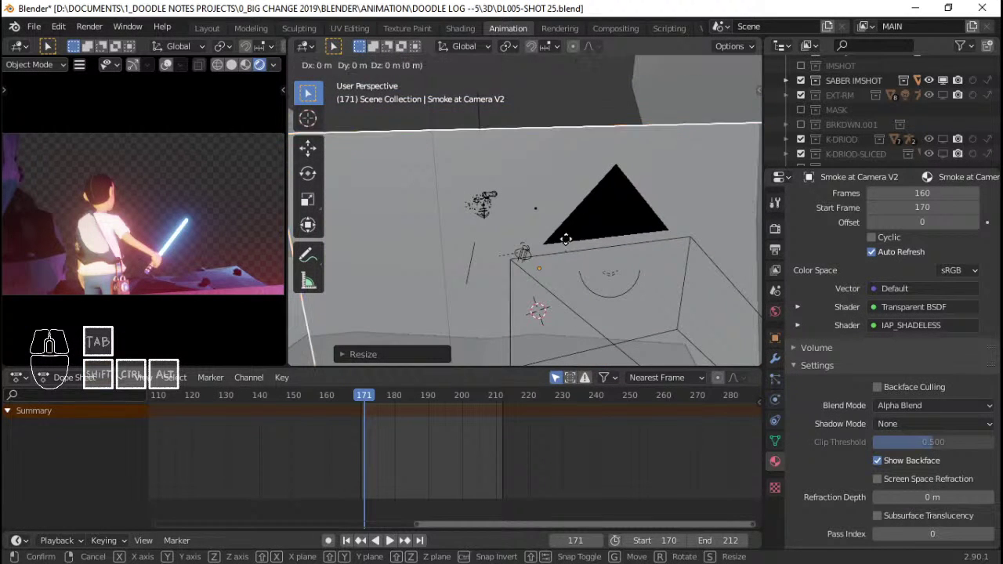
pyautogui.press('g')
pyautogui.click(573, 222)
pyautogui.press('s')
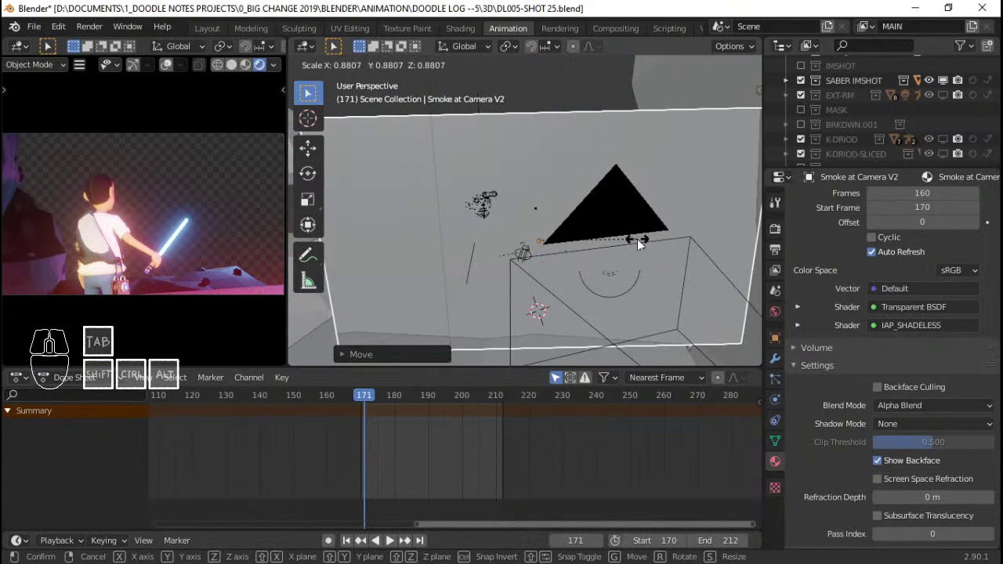
pyautogui.click(548, 293)
# Go to frame 192 and move the smoke plane along global X past the character to the platform's far end
pyautogui.moveTo(372, 441); pyautogui.dragTo(434, 441)
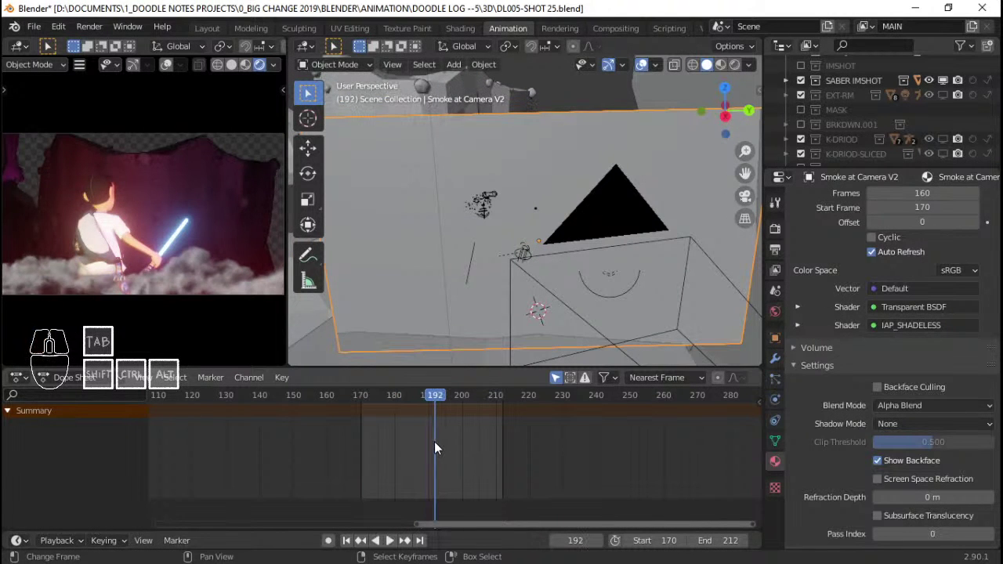
pyautogui.moveTo(647, 220); pyautogui.dragTo(494, 288, button='middle')
pyautogui.press('g')
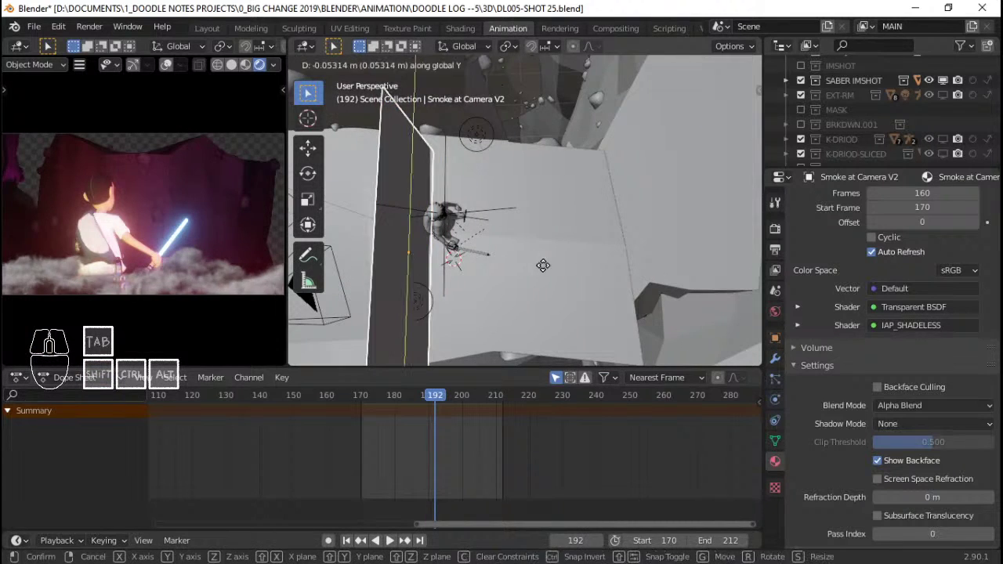
pyautogui.press('x')
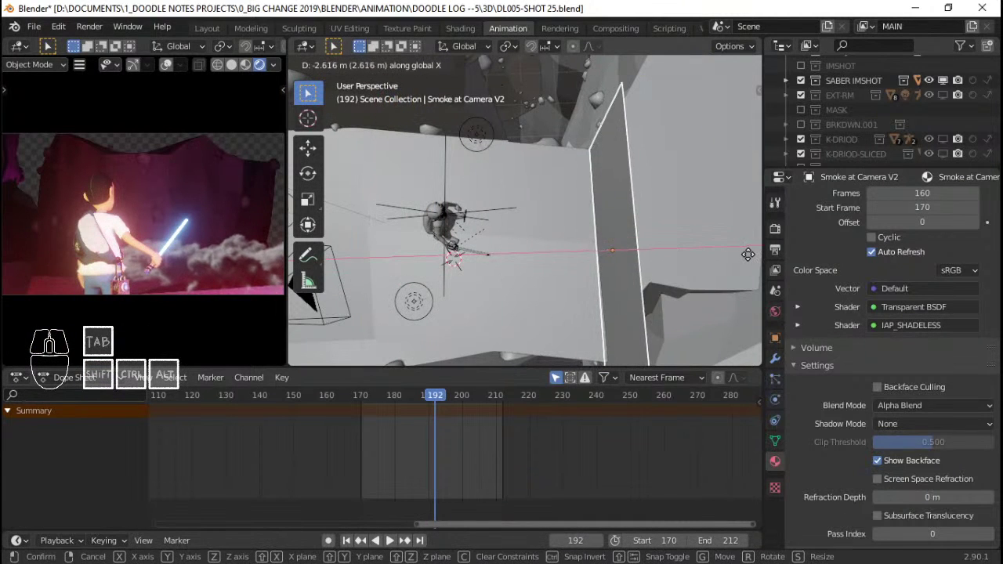
pyautogui.click(318, 256)
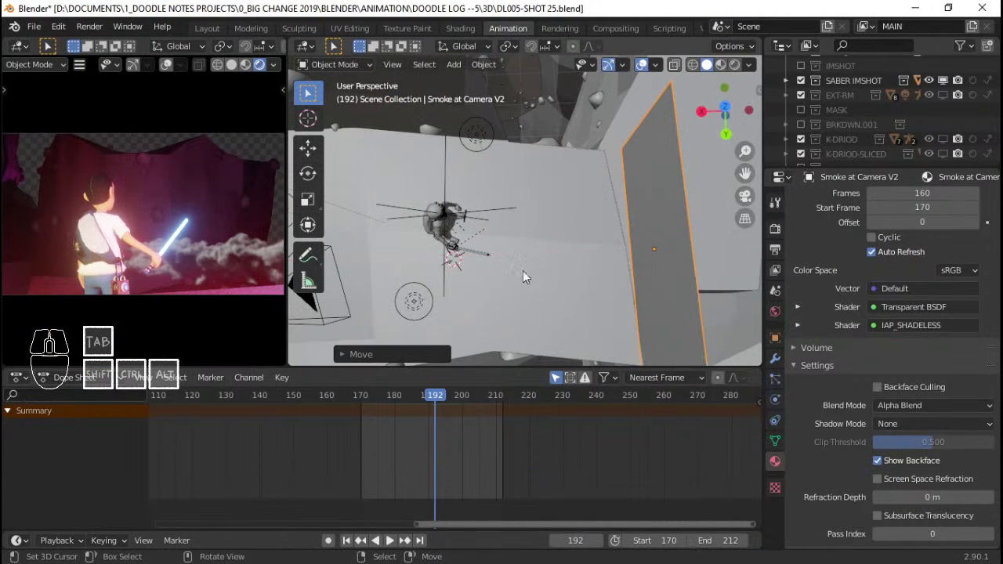
# Shift the smoke plane along its local X axis and scale it up about 1.7 times to span the platform's far end
pyautogui.moveTo(522, 272); pyautogui.dragTo(643, 227, button='middle')
pyautogui.press('g')
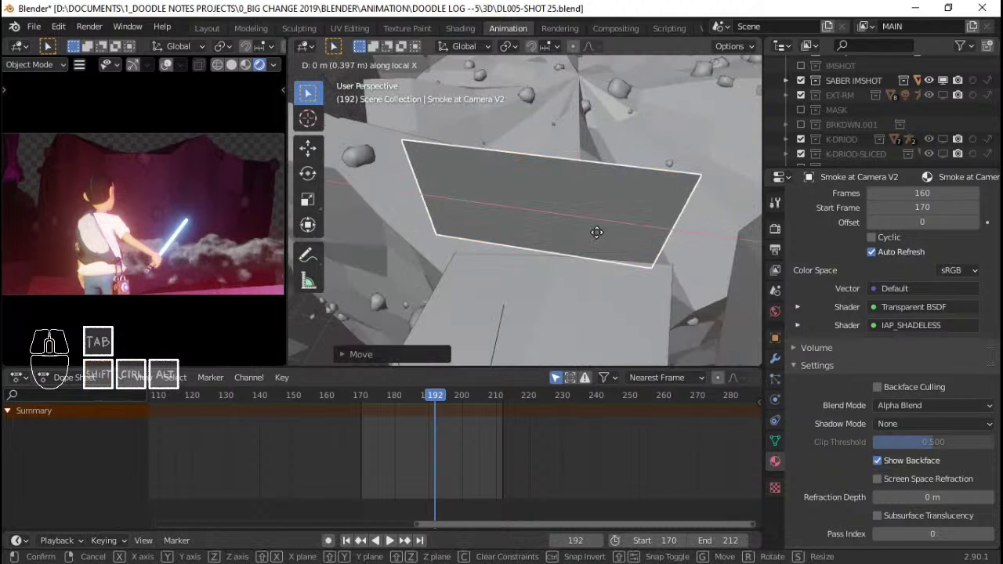
pyautogui.click(608, 232)
pyautogui.press('s')
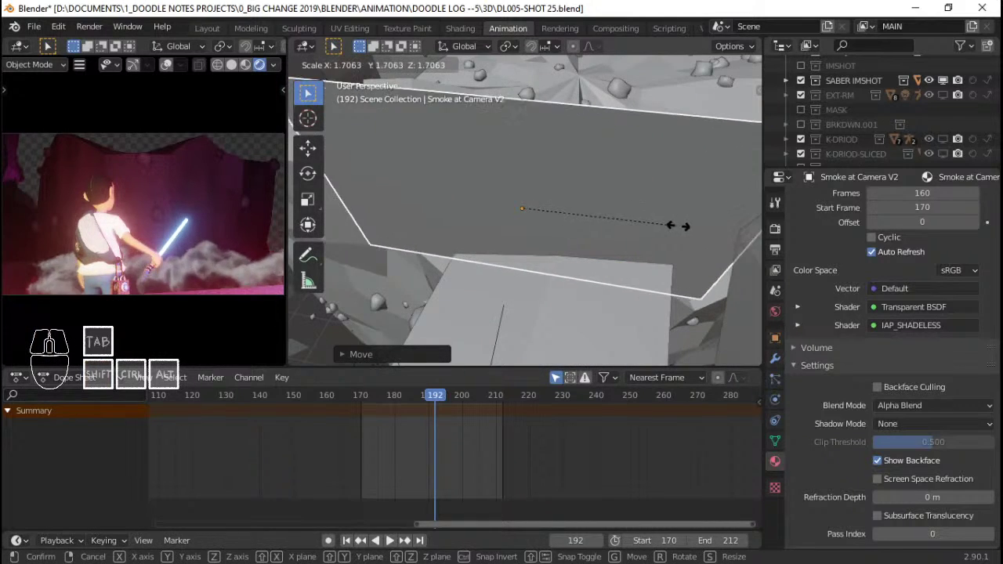
pyautogui.click(680, 226)
pyautogui.press('g')
pyautogui.press('x')
pyautogui.press('x')
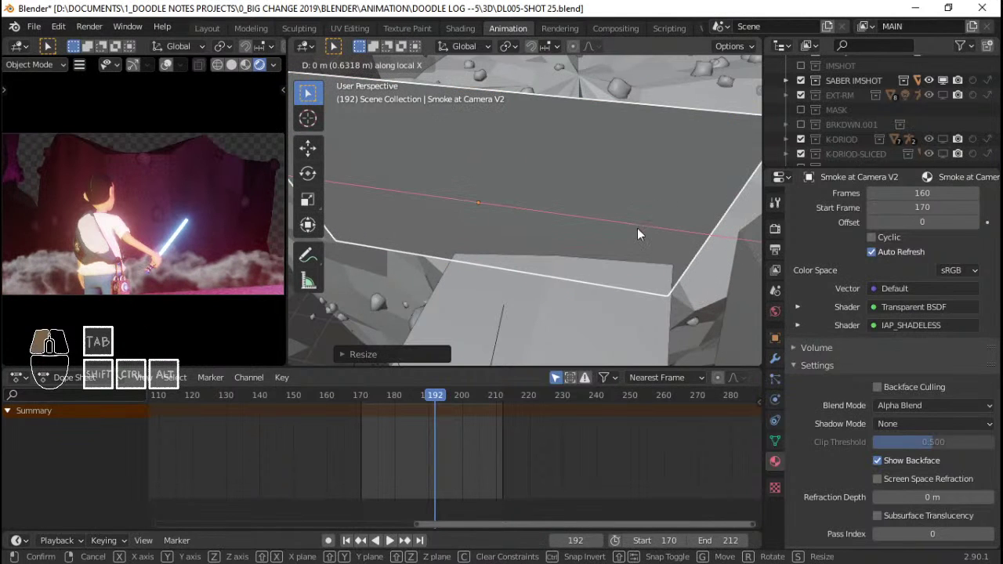
pyautogui.click(637, 233)
# Play the animation from frame 170 to check the smoke, and go to frame 193
pyautogui.click(361, 434)
pyautogui.press('space')
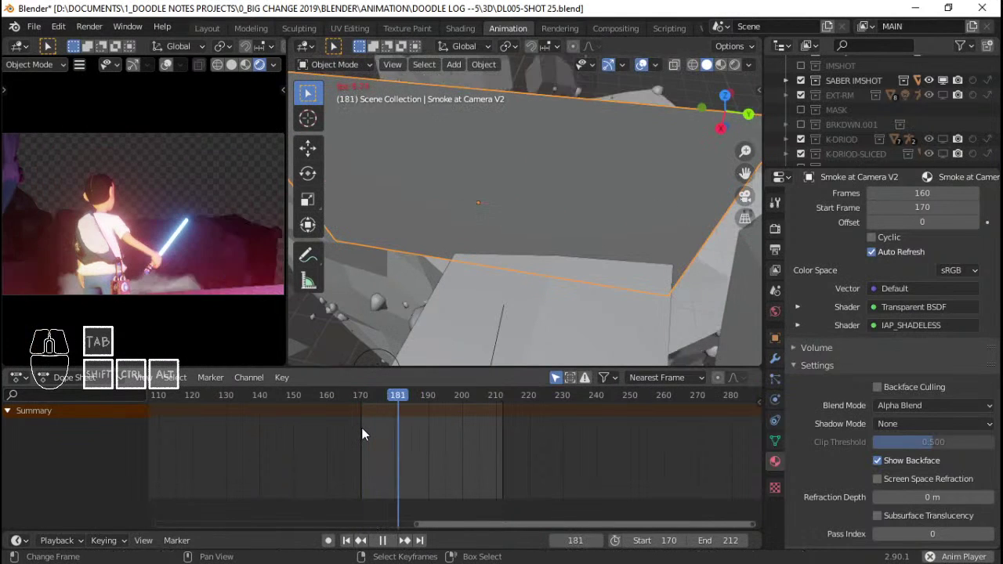
pyautogui.press('space')
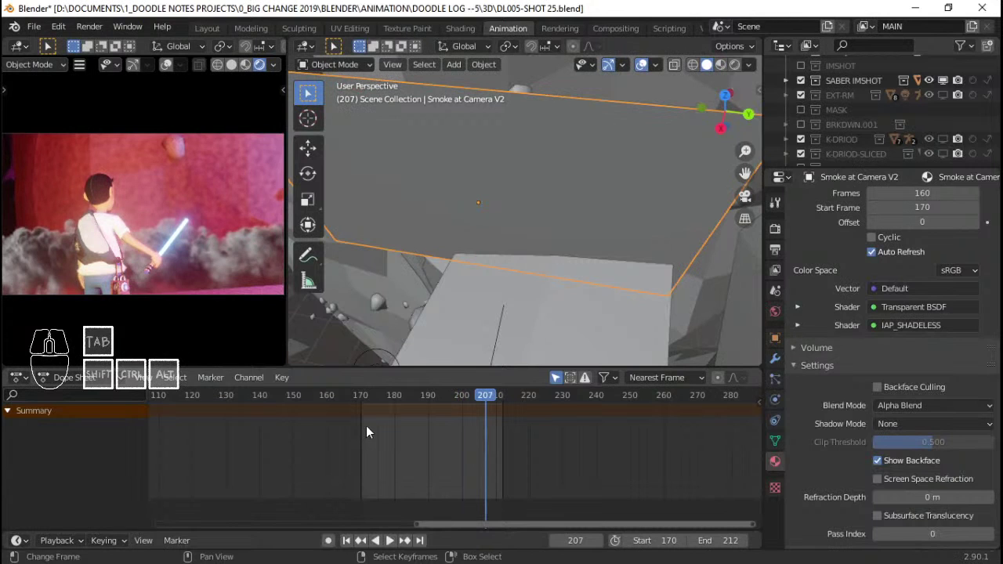
pyautogui.moveTo(393, 421); pyautogui.dragTo(439, 417)
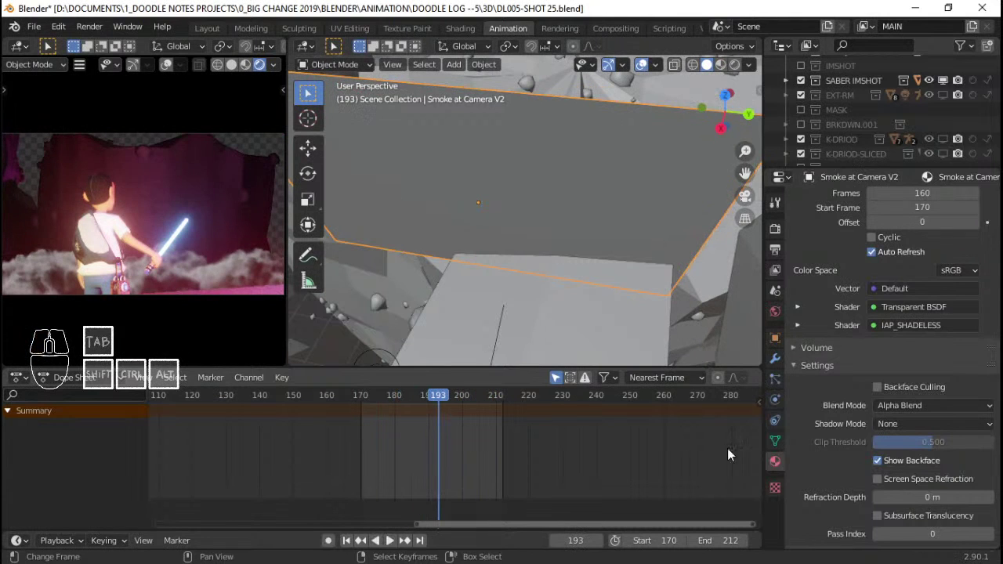
# Set the start frame of the smoke plane's movie texture to 160 and play the animation briefly
pyautogui.scroll(-1, 939, 376)
pyautogui.scroll(2, 935, 313)
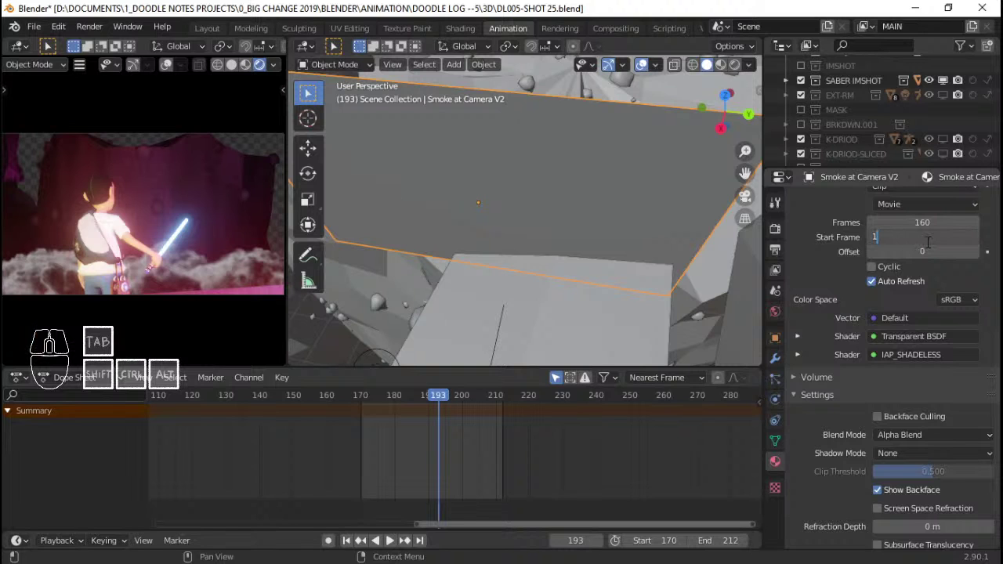
pyautogui.press('Return')
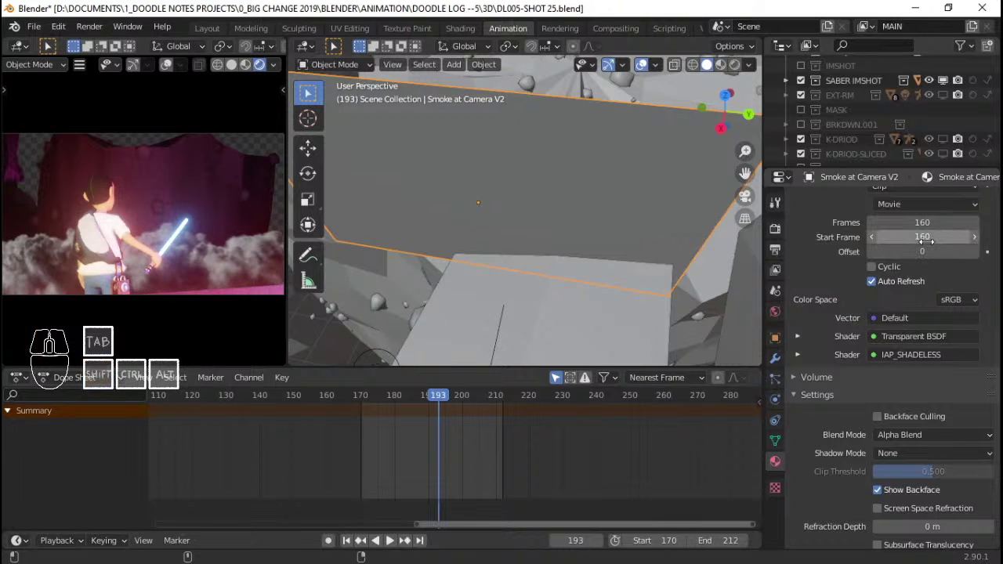
pyautogui.hotkey('shift', 'Left')
pyautogui.press('space')
pyautogui.press('space')
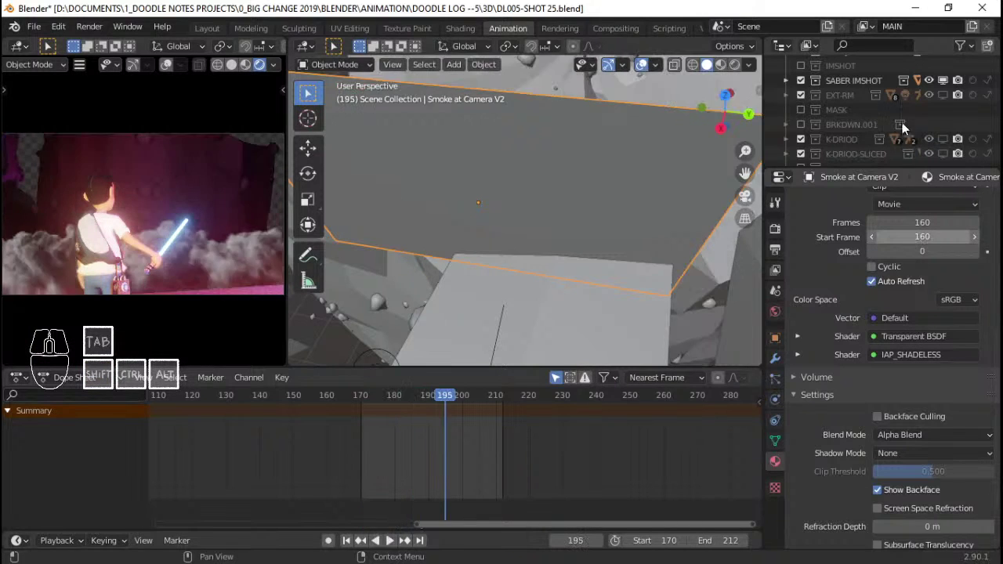
# Scale the smoke plane up about 1.47 times, raise it along global Z and rotate it slightly in the view
pyautogui.press('s')
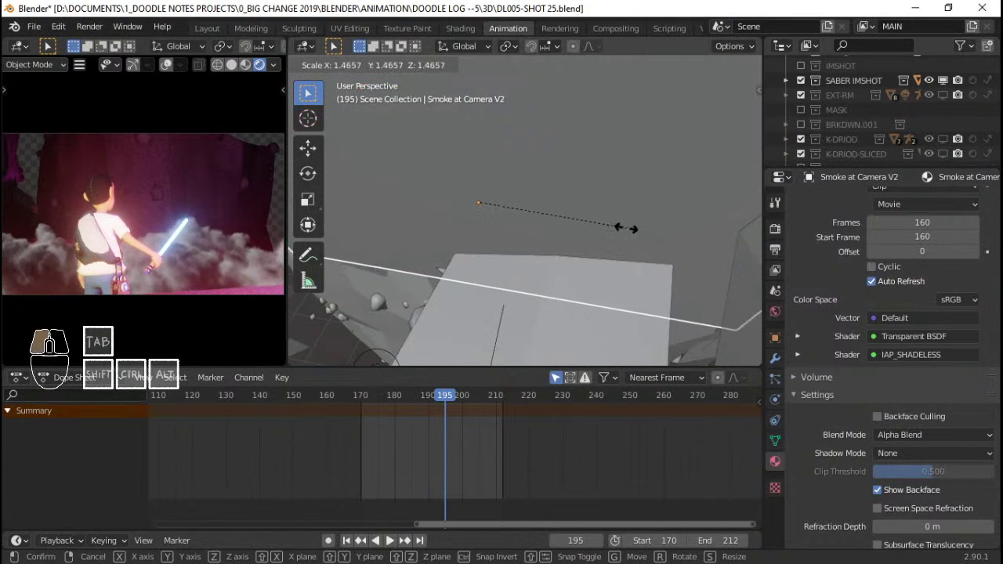
pyautogui.click(626, 227)
pyautogui.press('g')
pyautogui.press('z')
pyautogui.click(624, 226)
pyautogui.press('r')
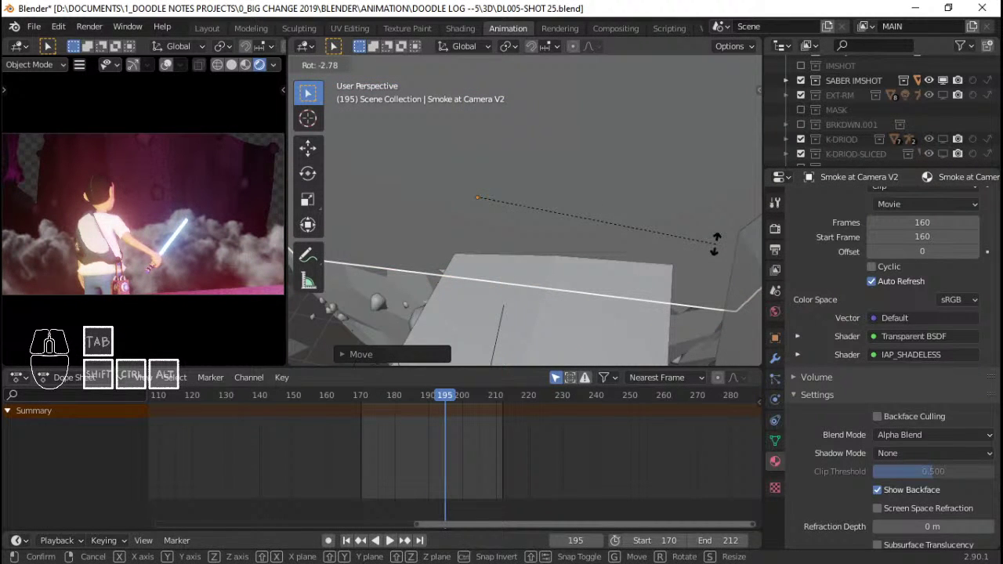
pyautogui.click(708, 267)
# In the Shading workspace, enlarge the node editor and remove the IAP_SHADELESS node from the smoke material
pyautogui.click(558, 28)
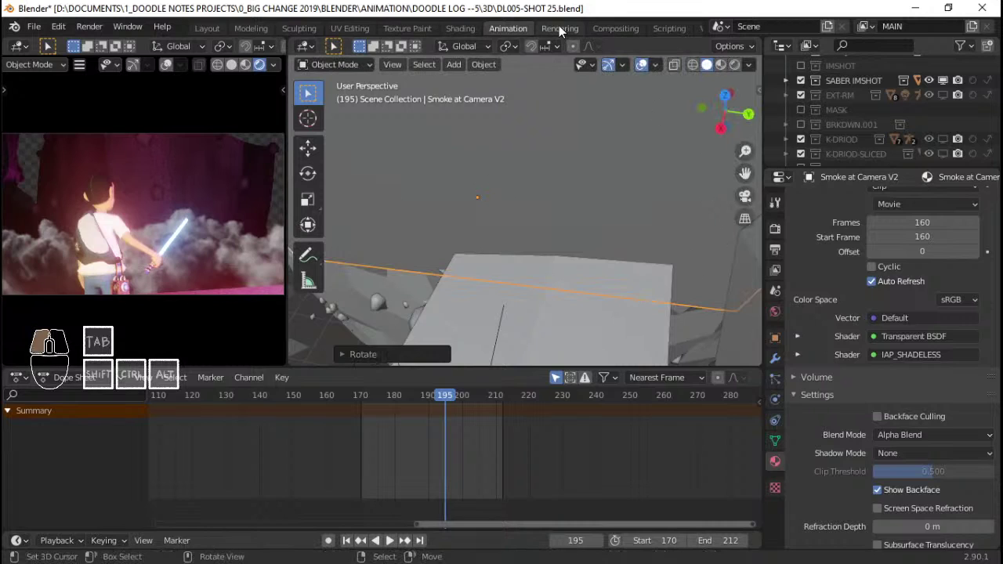
pyautogui.click(467, 29)
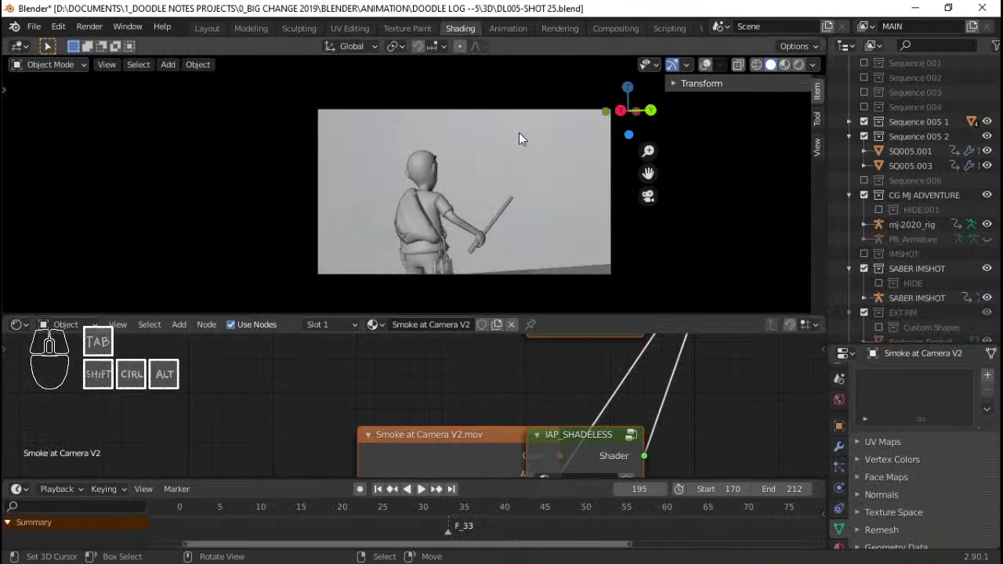
pyautogui.moveTo(575, 316); pyautogui.dragTo(575, 124)
pyautogui.moveTo(456, 337); pyautogui.dragTo(219, 237)
pyautogui.moveTo(562, 342); pyautogui.dragTo(474, 329)
pyautogui.hotkey('ctrl', 'x')
# Add a Principled BSDF with the smoke movie's Color feeding its Base Color, and connect its BSDF output to the mix node's empty Shader input
pyautogui.hotkey('shift', 'a')
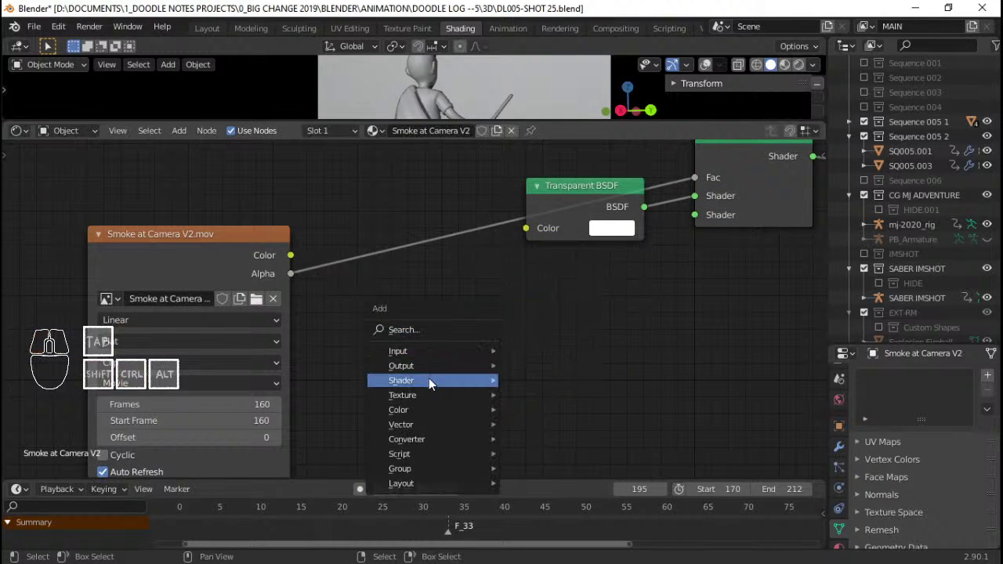
pyautogui.moveTo(429, 379)
pyautogui.click(562, 251)
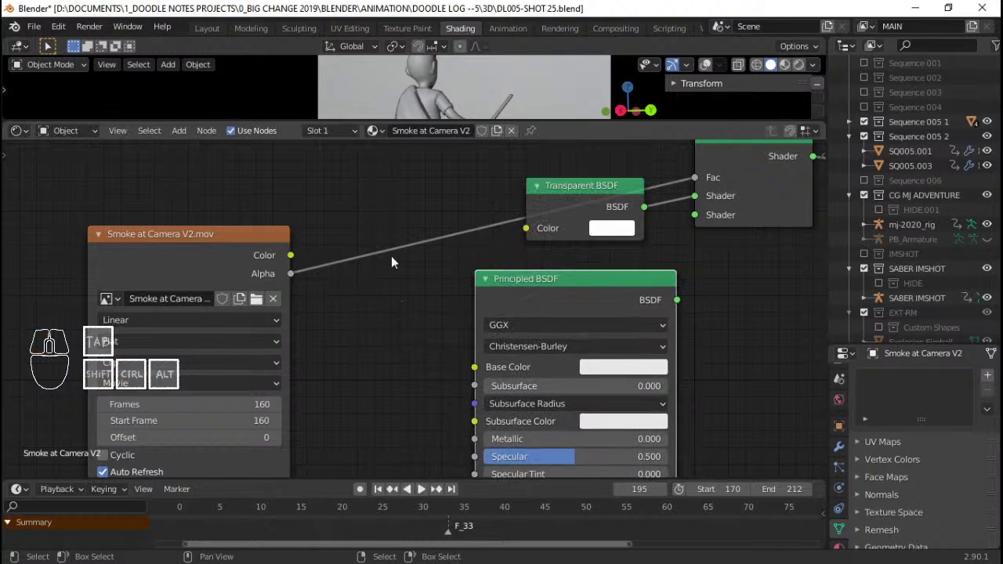
pyautogui.moveTo(292, 253); pyautogui.dragTo(479, 368)
pyautogui.moveTo(585, 283); pyautogui.dragTo(499, 263)
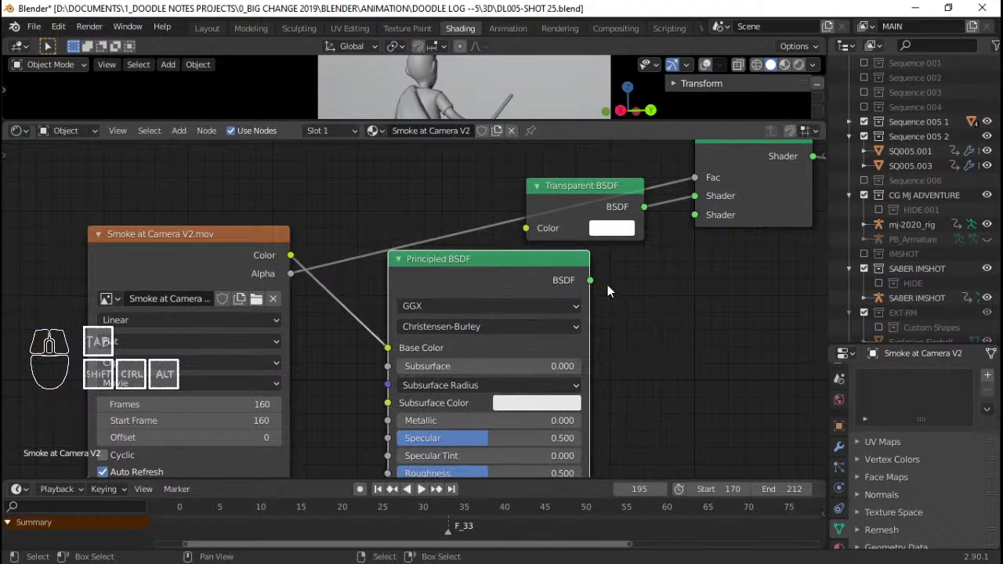
pyautogui.moveTo(595, 279); pyautogui.dragTo(694, 215)
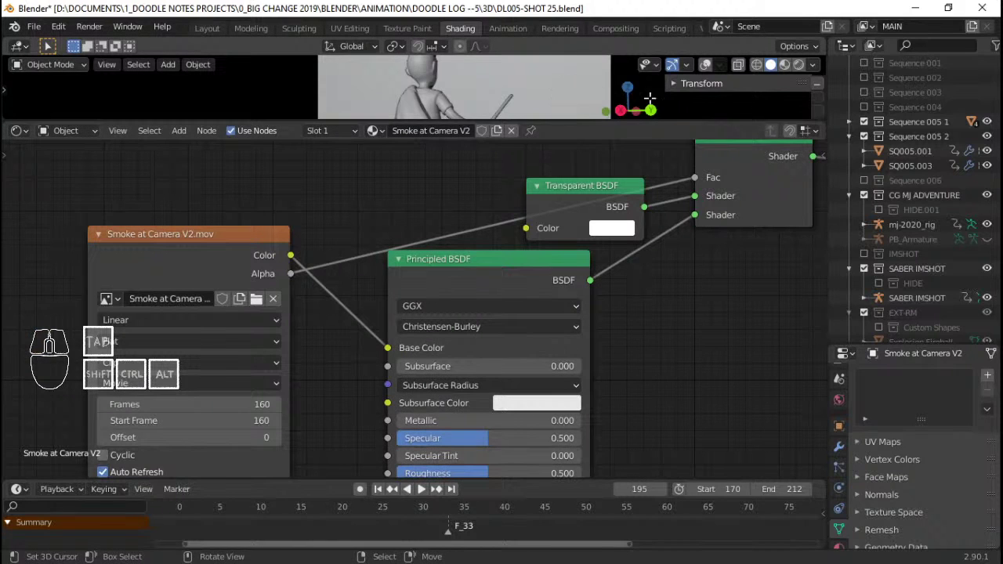
# Switch the enlarged camera preview to rendered shading and play the animation to check the shaded smoke
pyautogui.click(798, 66)
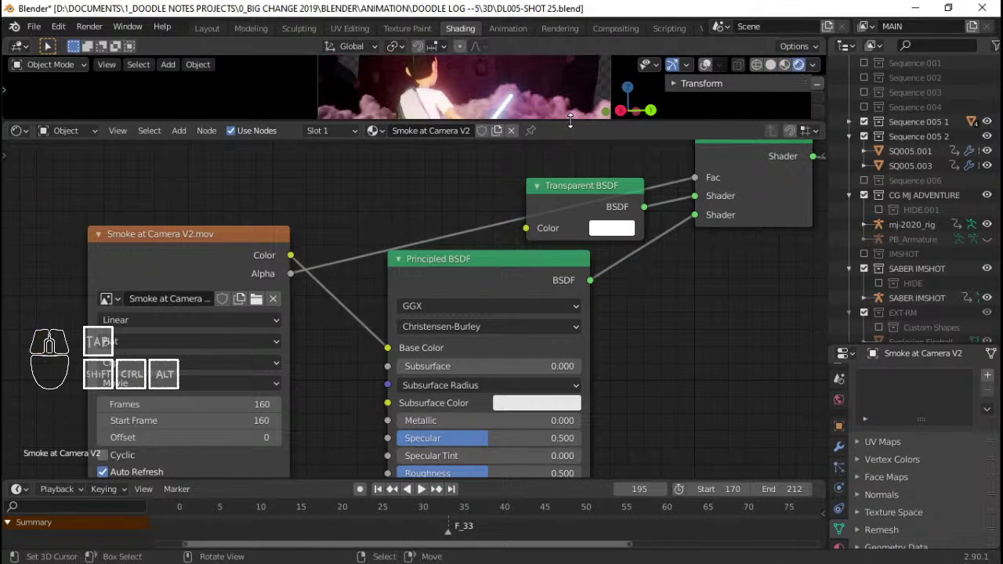
pyautogui.moveTo(562, 119); pyautogui.dragTo(584, 291)
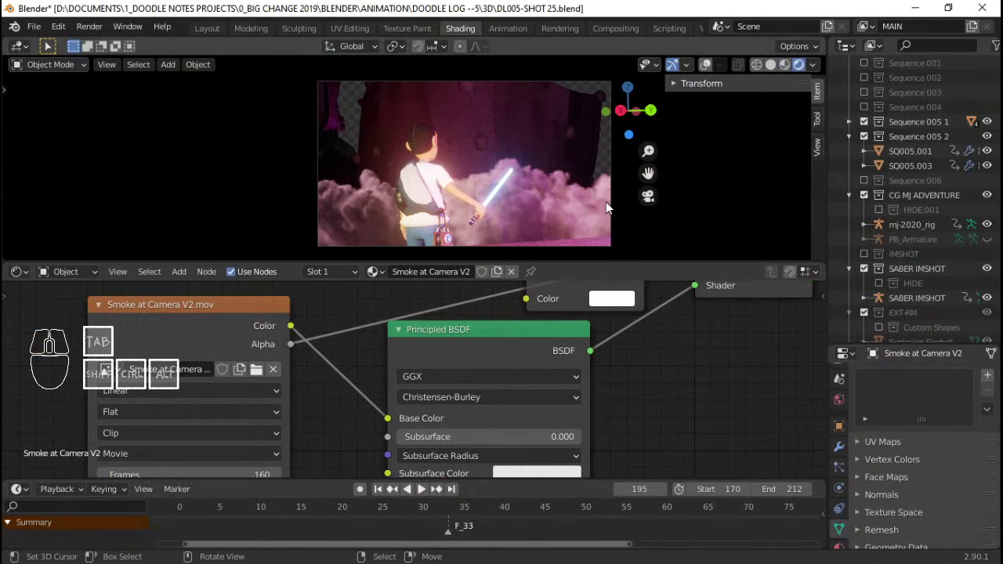
pyautogui.hotkey('ctrl', 'shift', 'space')
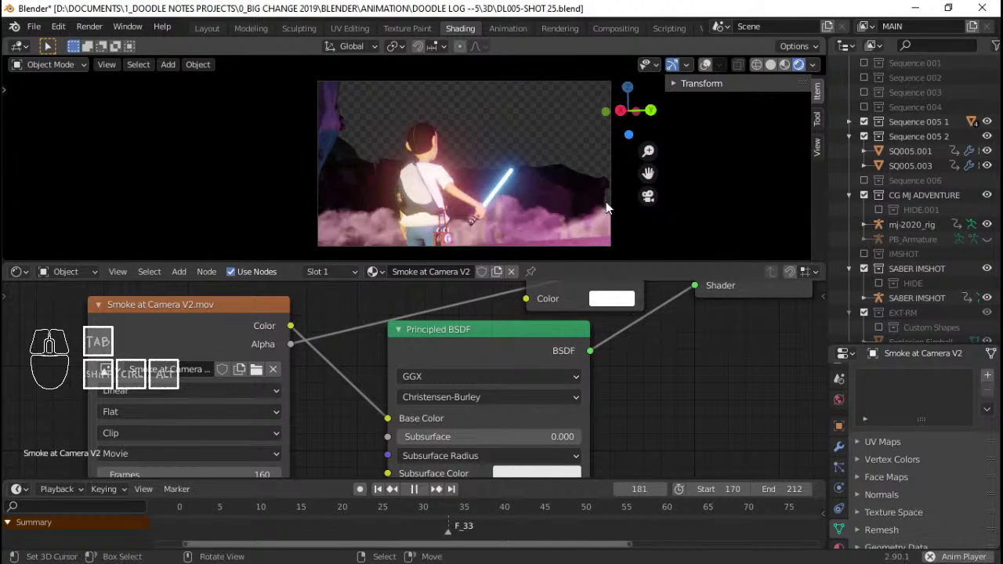
pyautogui.press('Escape')
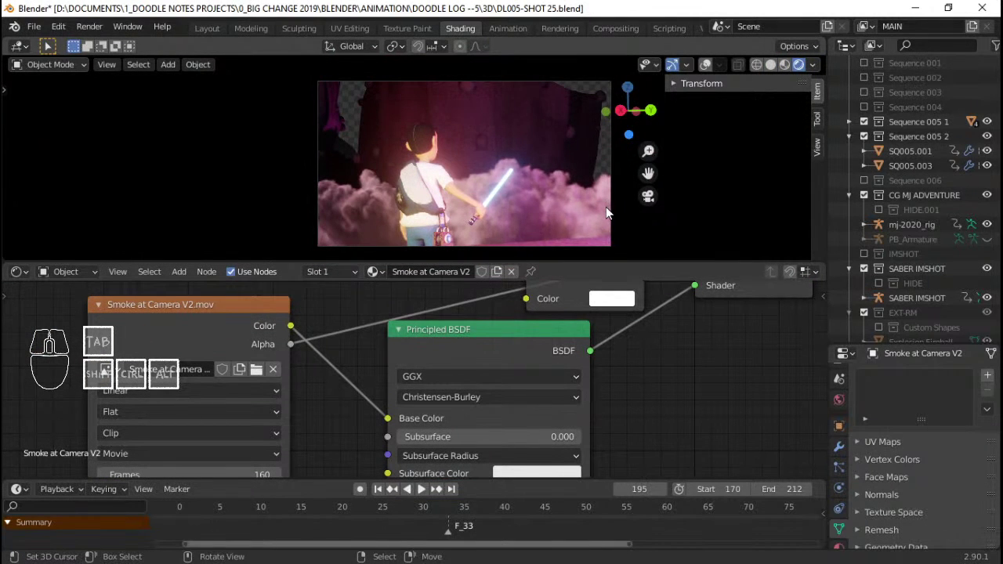
pyautogui.press('space')
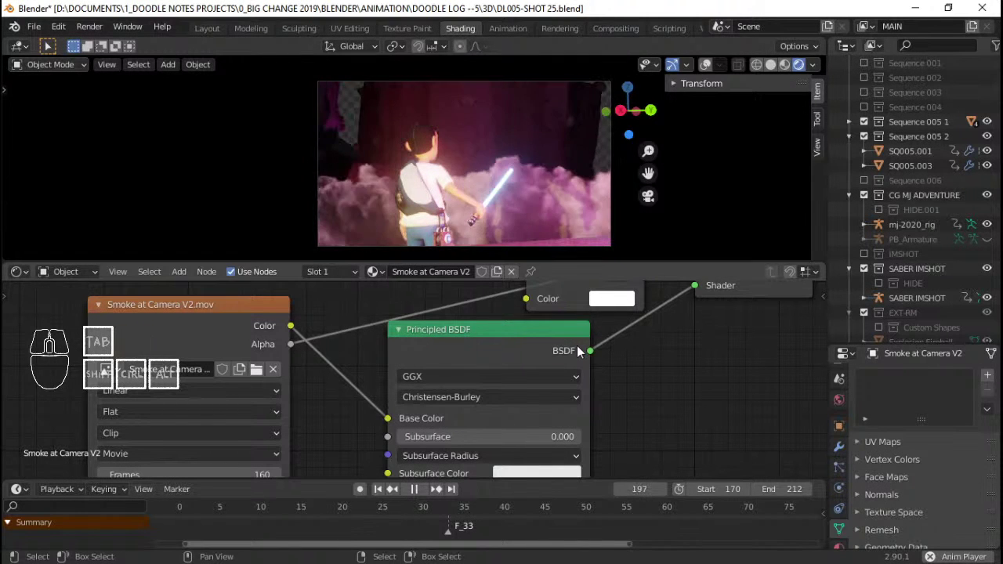
pyautogui.press('space')
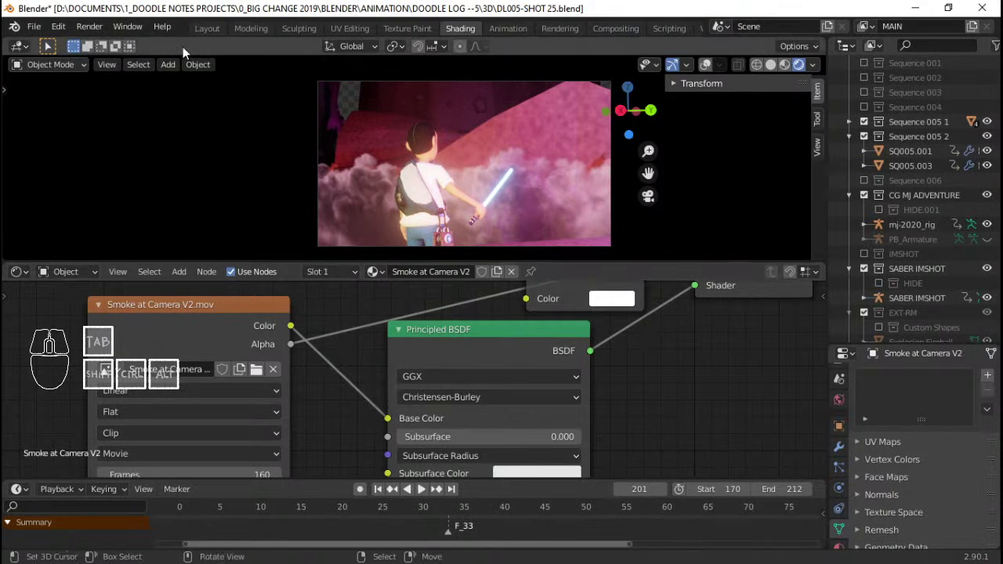
# In the Animation workspace, move the smoke plane about 15 m along negative global X, beyond the rocks, and rotate it slightly
pyautogui.click(508, 29)
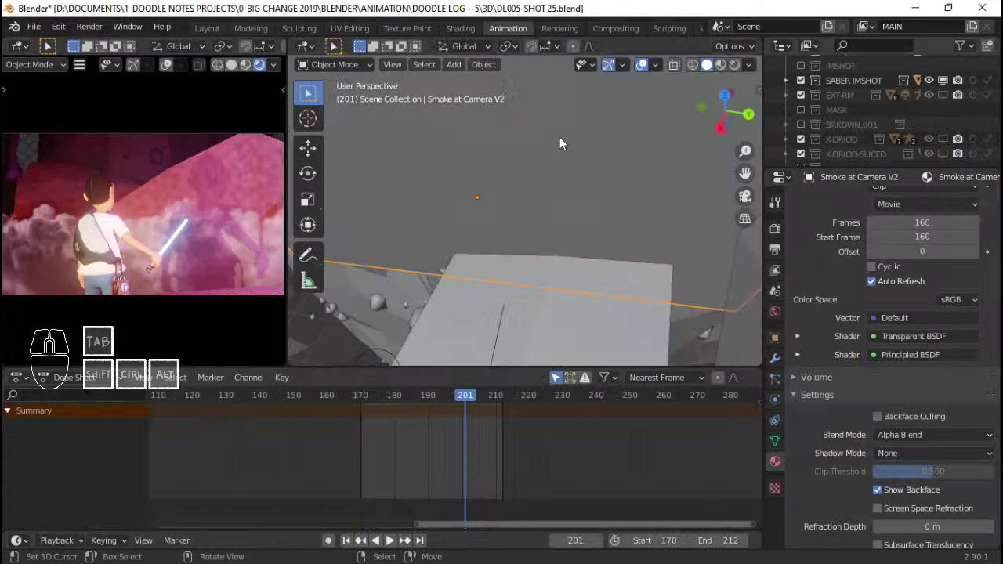
pyautogui.moveTo(566, 247)
pyautogui.mouseDown(button='middle')
pyautogui.moveTo(577, 233)
pyautogui.moveTo(425, 265)
pyautogui.moveTo(560, 229)
pyautogui.moveTo(550, 220)
pyautogui.mouseUp(button='middle')
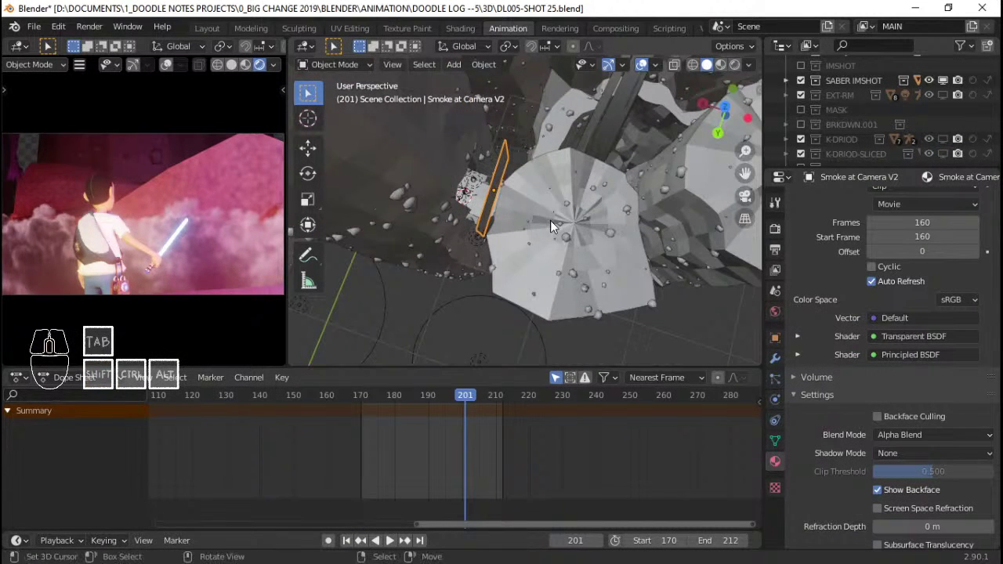
pyautogui.press('g')
pyautogui.press('x')
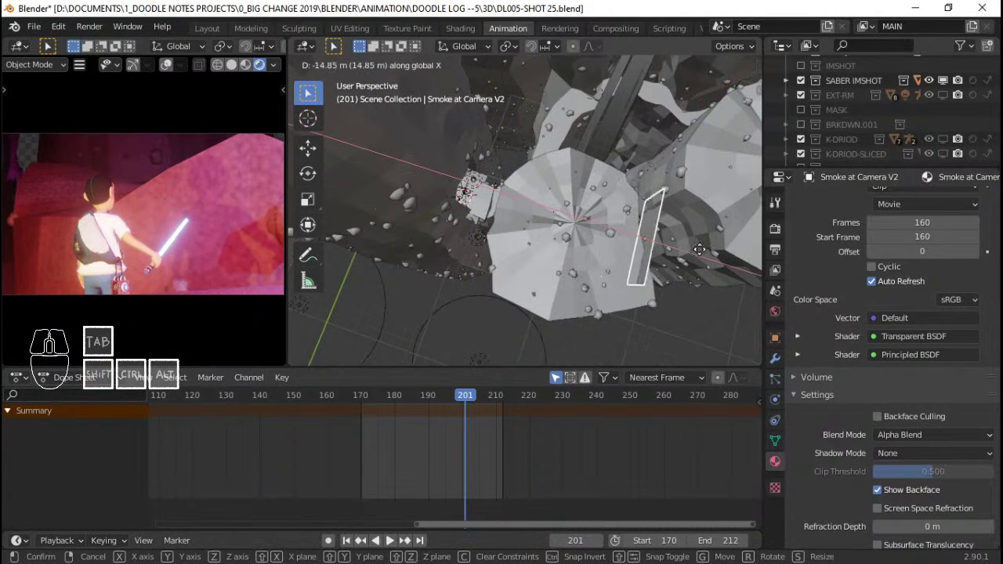
pyautogui.click(724, 340)
pyautogui.press('r')
pyautogui.click(749, 296)
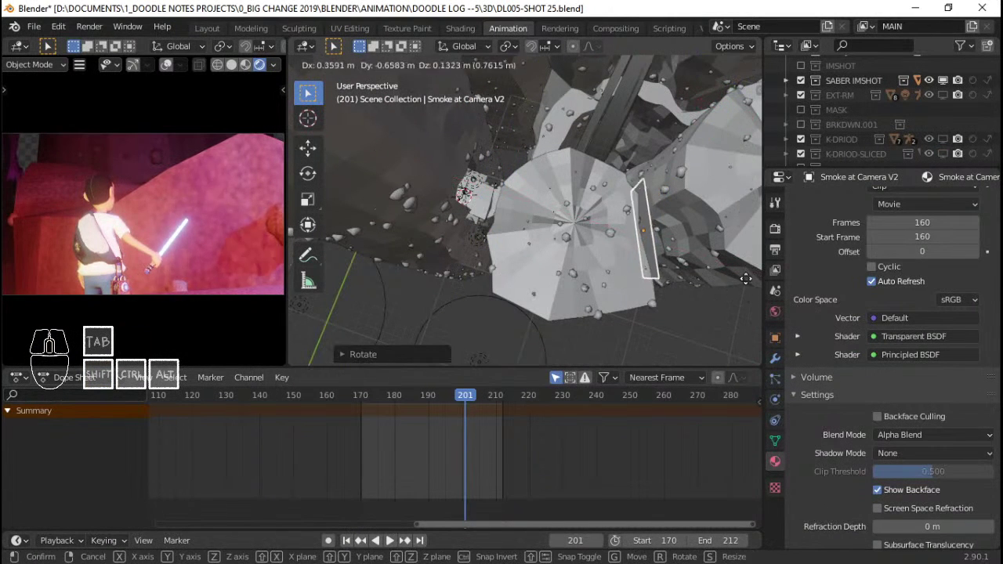
# Shift the smoke plane sideways behind the rocks, scale it up and replay the shot from its start frame
pyautogui.press('g')
pyautogui.press('x')
pyautogui.press('x')
pyautogui.press('s')
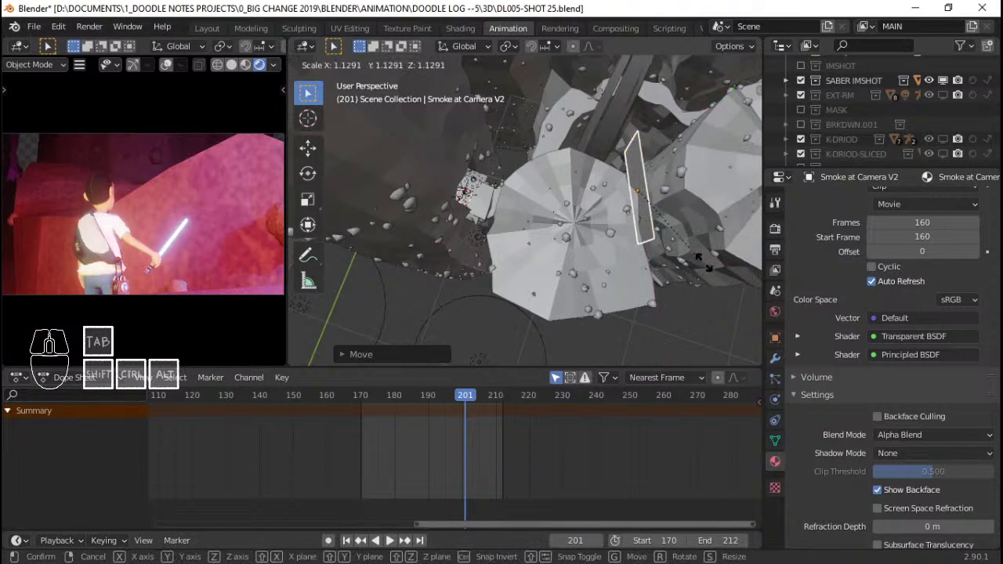
pyautogui.click(313, 289)
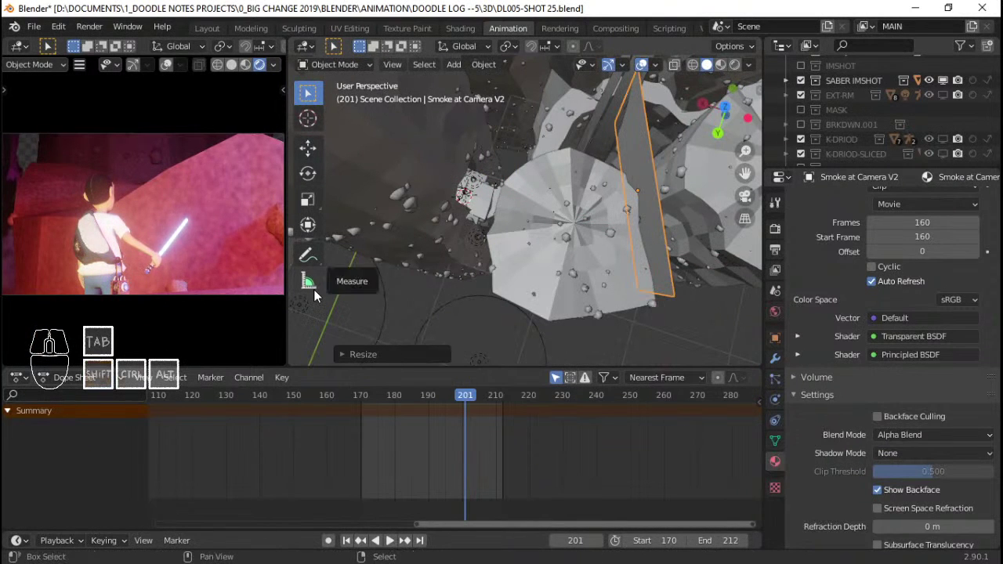
pyautogui.press('space')
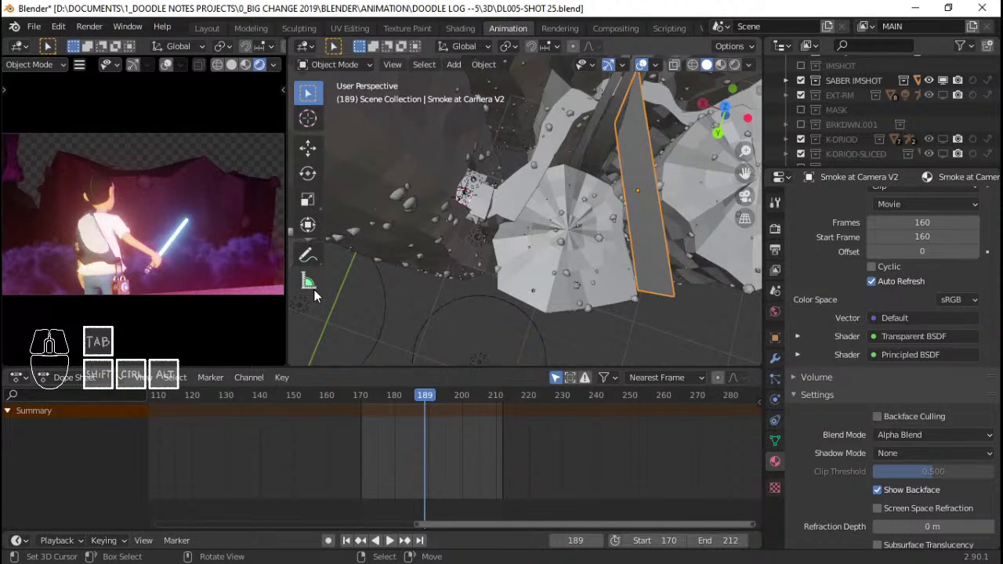
pyautogui.hotkey('shift', 'Left')
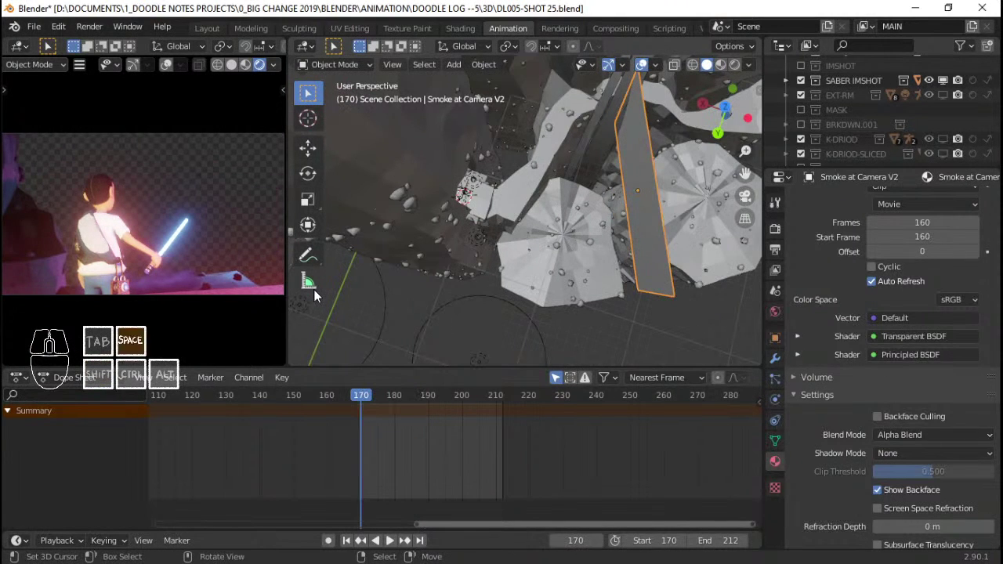
pyautogui.press('space')
pyautogui.press('space')
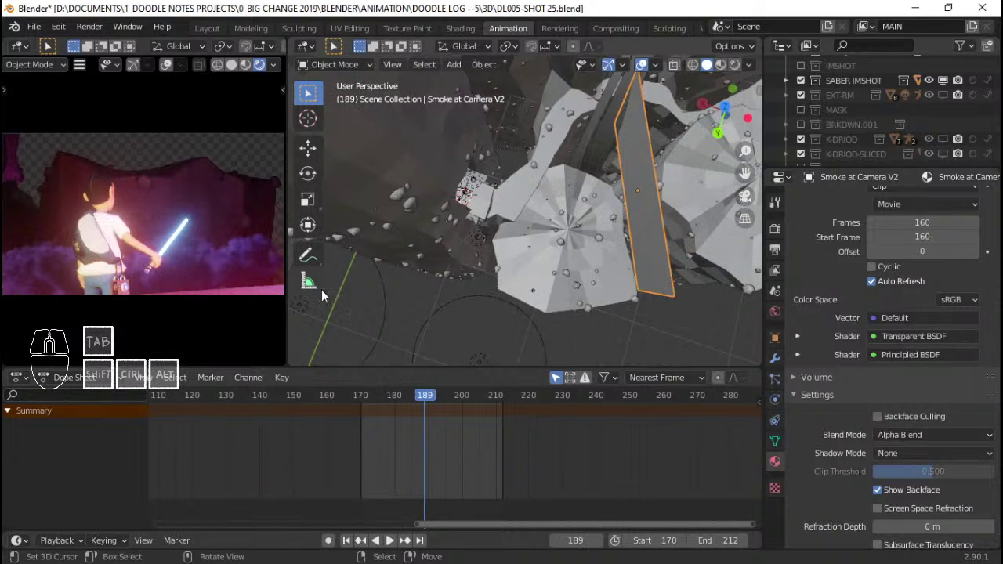
# Scale the smoke plane up further and raise it slightly behind the rock formation
pyautogui.moveTo(440, 263); pyautogui.dragTo(523, 174, button='middle')
pyautogui.keyDown('shift'); pyautogui.moveTo(552, 188); pyautogui.dragTo(594, 195, button='middle'); pyautogui.keyUp('shift')
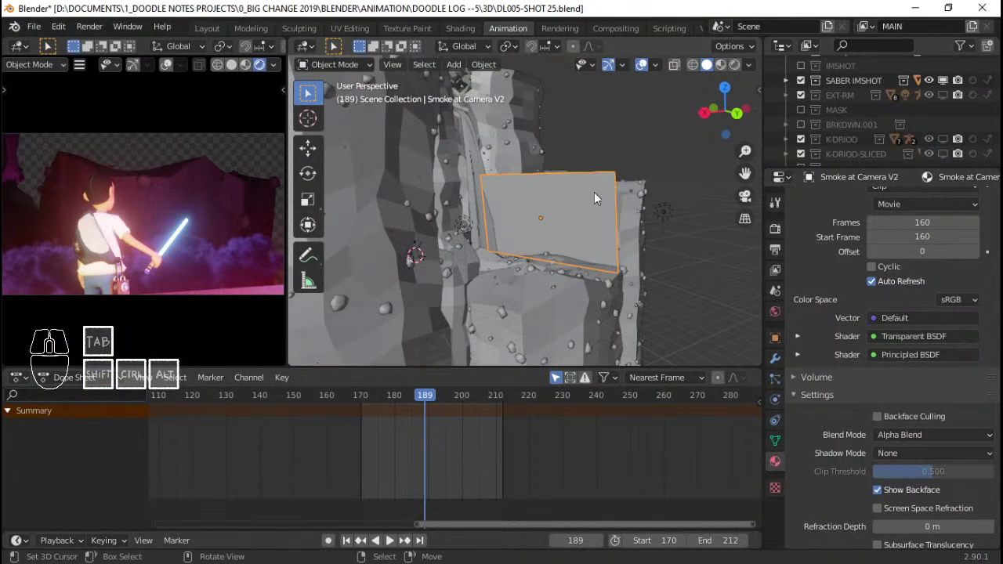
pyautogui.press('s')
pyautogui.click(643, 193)
pyautogui.press('g')
pyautogui.press('z')
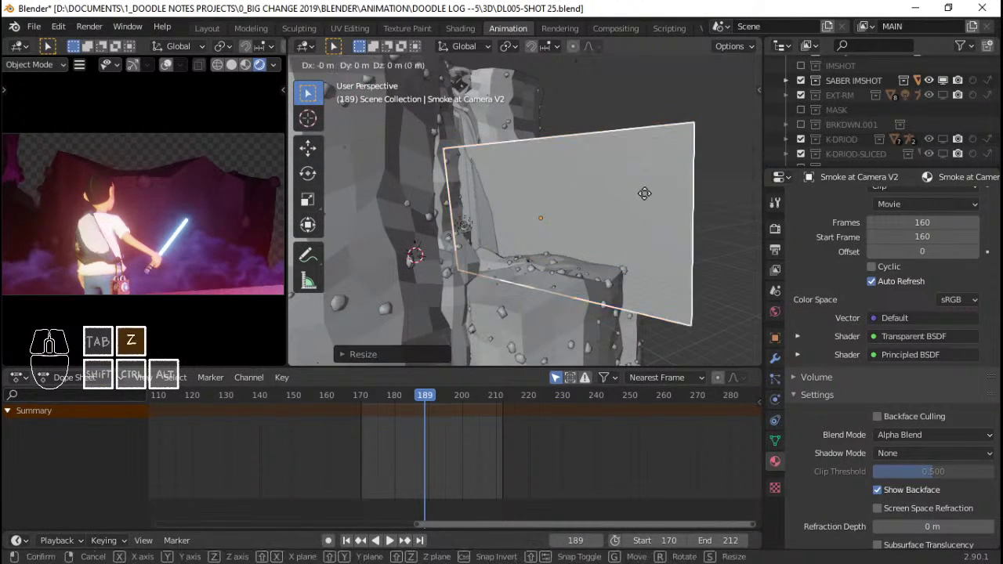
pyautogui.click(656, 183)
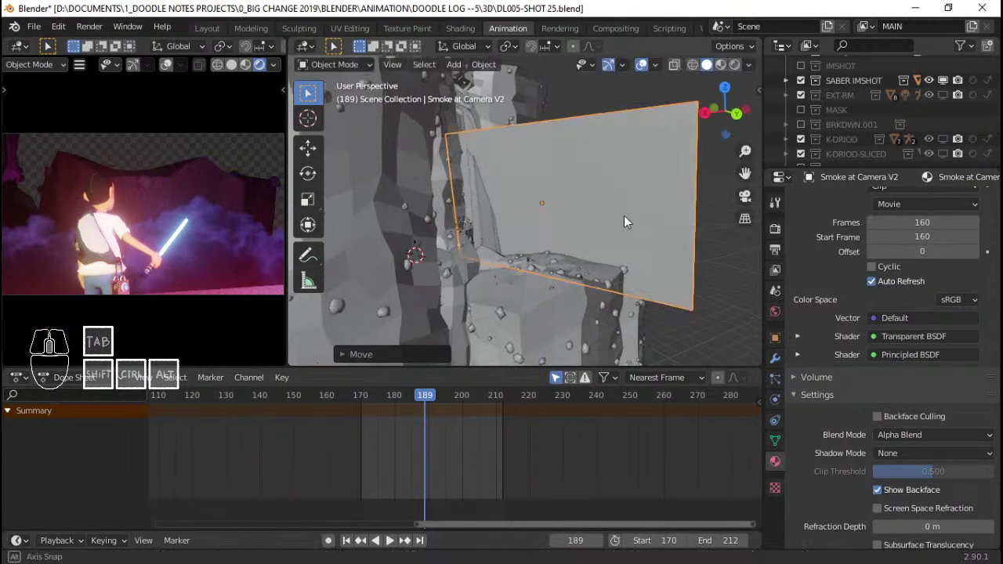
# Push the smoke plane about 7.4 m farther back along negative global X and replay the shot from the start
pyautogui.moveTo(624, 221); pyautogui.dragTo(501, 249, button='middle')
pyautogui.press('g')
pyautogui.press('x')
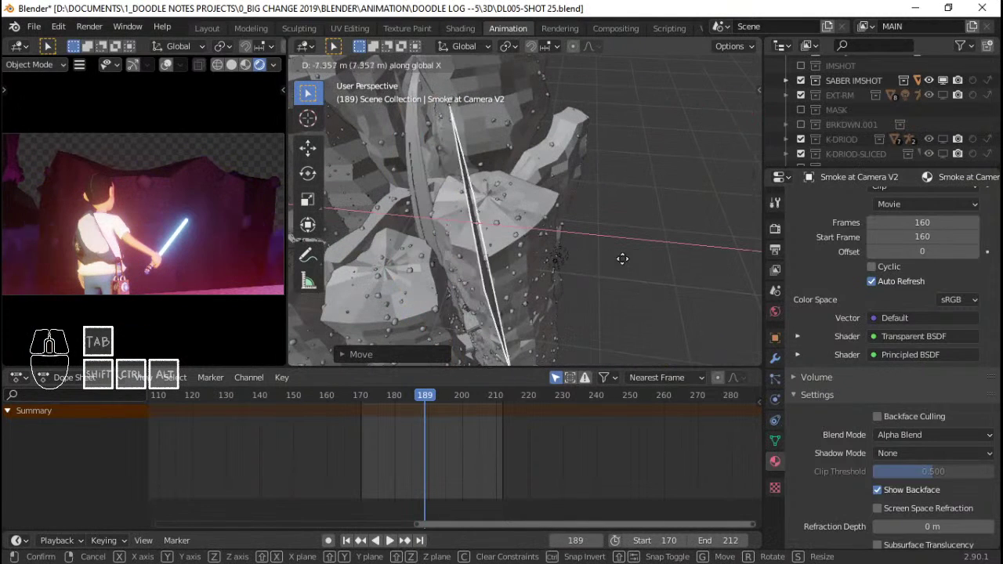
pyautogui.click(628, 259)
pyautogui.moveTo(629, 259); pyautogui.dragTo(458, 298, button='middle')
pyautogui.hotkey('shift', 'Left')
pyautogui.press('space')
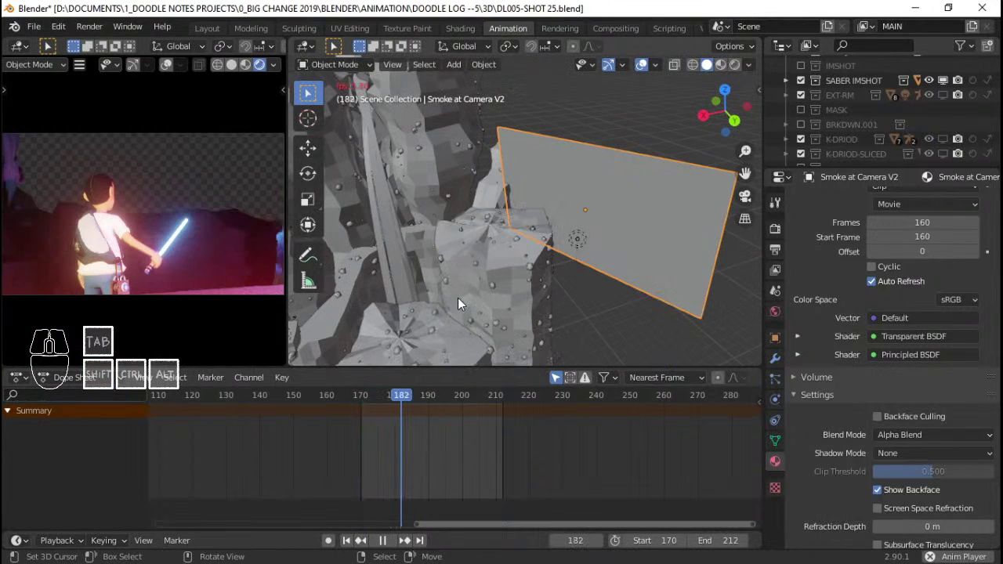
# Lower the smoke plane along global Z and replay the shot to check its height
pyautogui.press('g')
pyautogui.press('z')
pyautogui.click(584, 208)
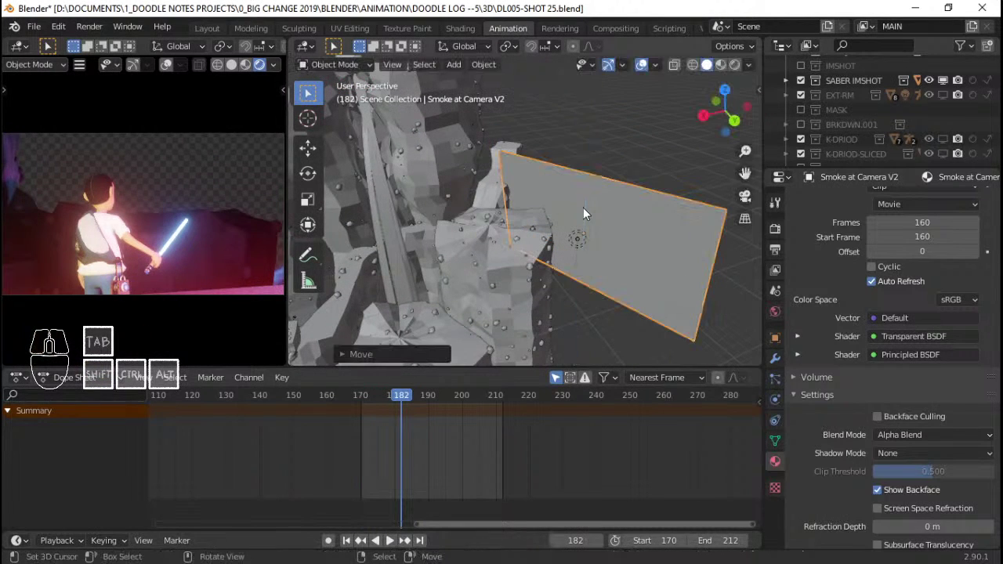
pyautogui.hotkey('shift', 'Left')
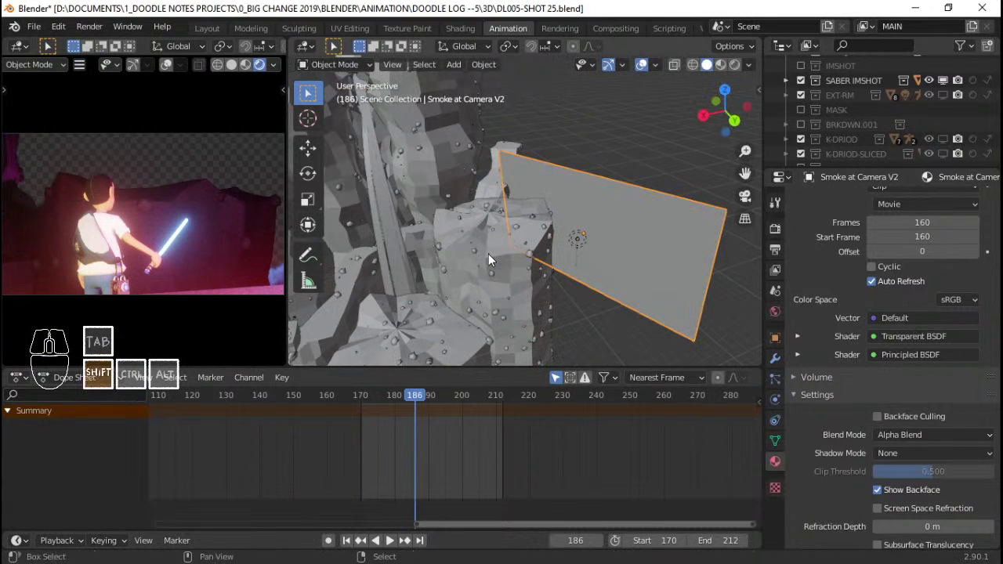
pyautogui.hotkey('shift', 'Left')
# Set the smoke movie texture's Start Frame to 150 and replay the shot to check the timing
pyautogui.moveTo(561, 245); pyautogui.dragTo(650, 246, button='middle')
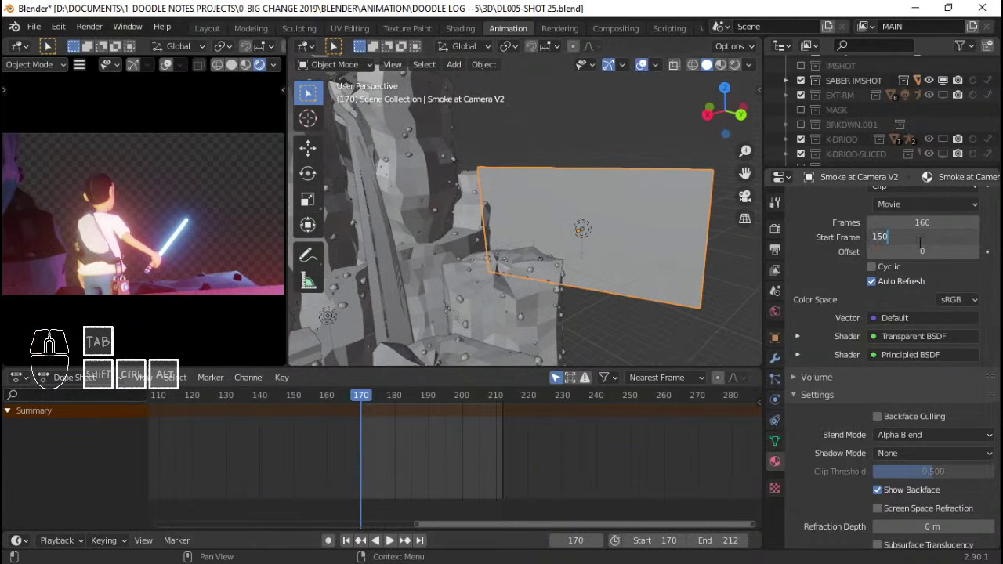
pyautogui.press('Return')
pyautogui.press('space')
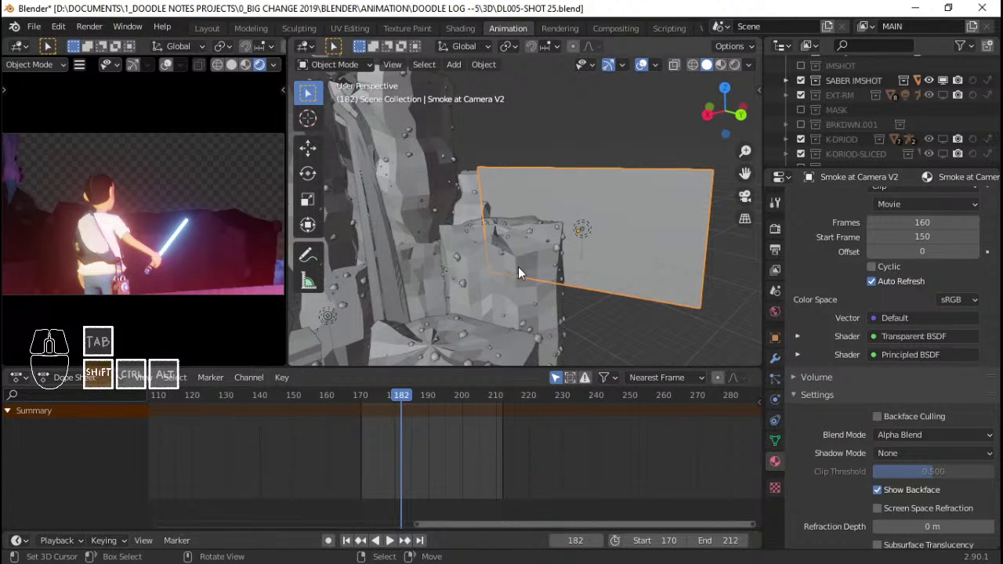
pyautogui.hotkey('shift', 'Left')
pyautogui.press('space')
pyautogui.press('space')
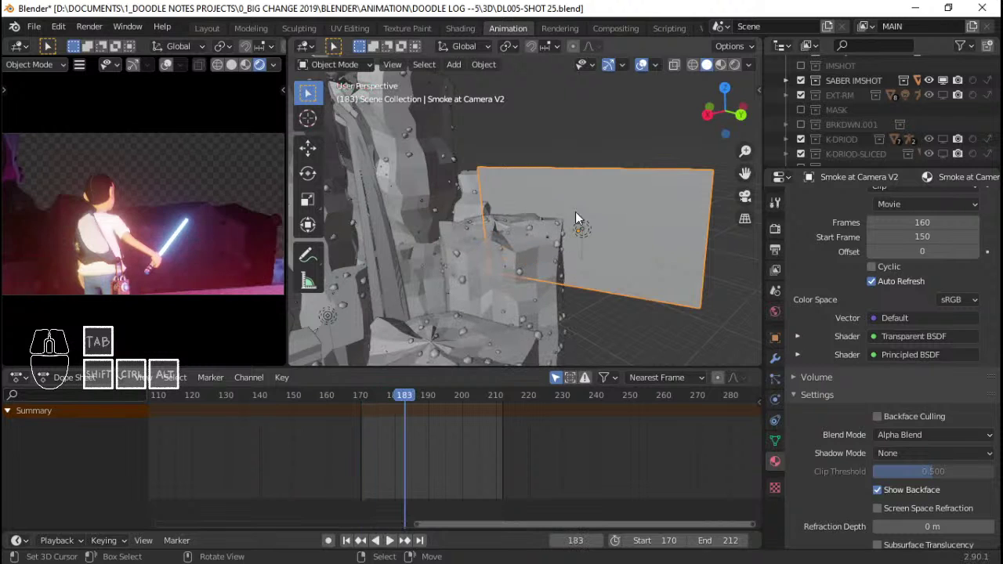
# Enlarge the smoke plane again and raise it along global Z above the distant rocks
pyautogui.press('s')
pyautogui.press('g')
pyautogui.click(618, 209)
pyautogui.press('g')
pyautogui.press('z')
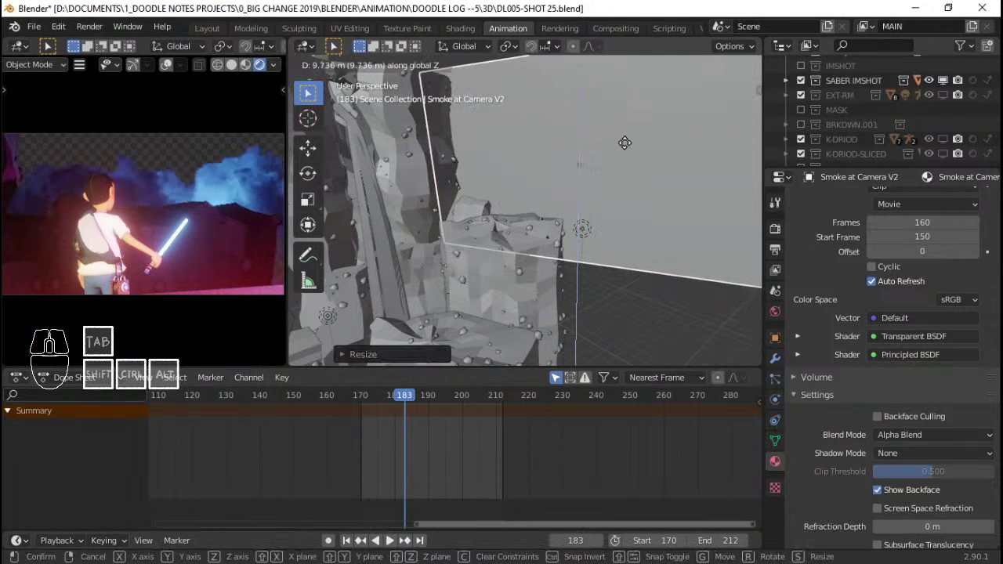
pyautogui.click(626, 178)
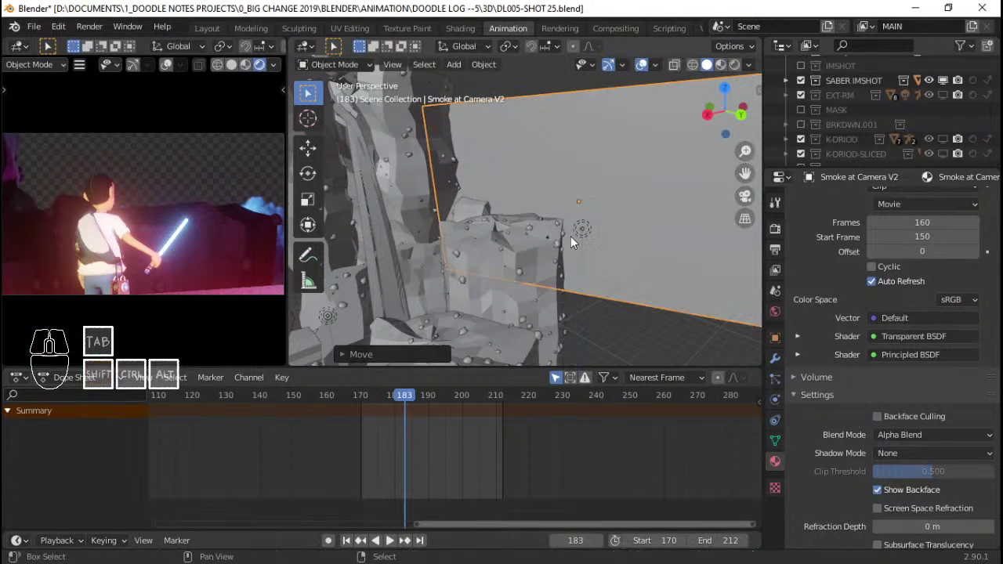
# Replay the shot several times from its first frame to check the smoke in the rendered camera preview
pyautogui.hotkey('shift', 'Left')
pyautogui.press('space')
pyautogui.press('space')
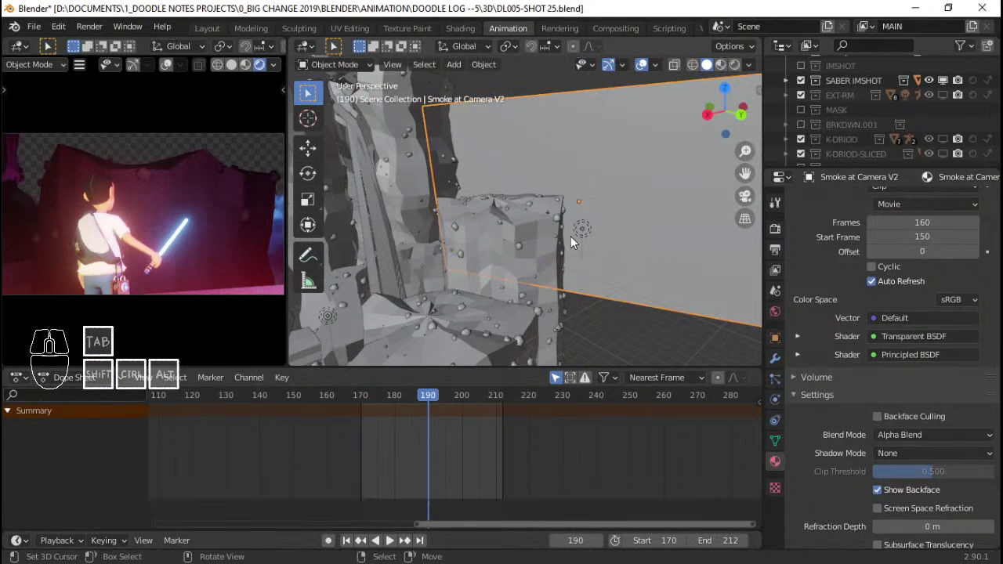
pyautogui.hotkey('shift', 'Left')
pyautogui.press('space')
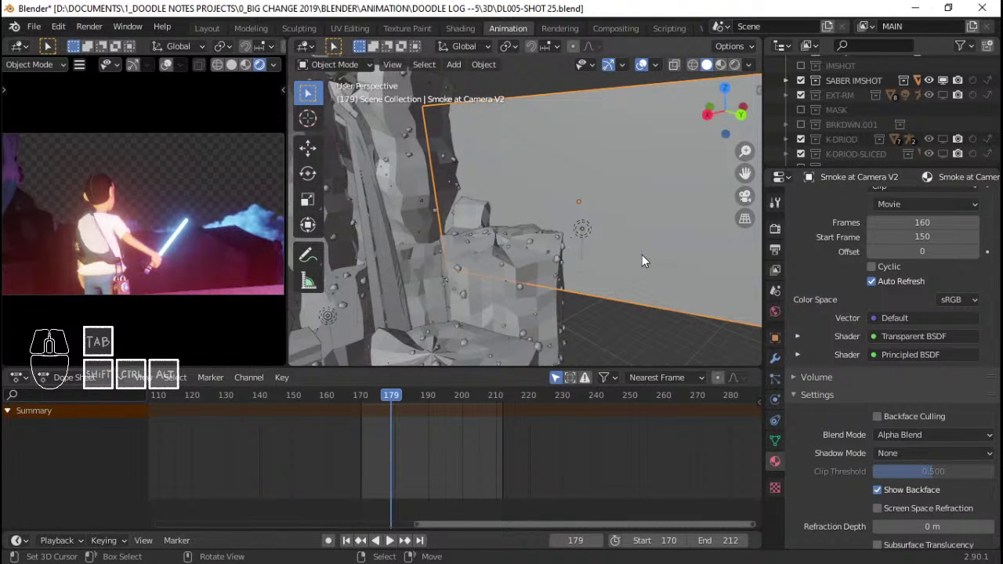
pyautogui.press('space')
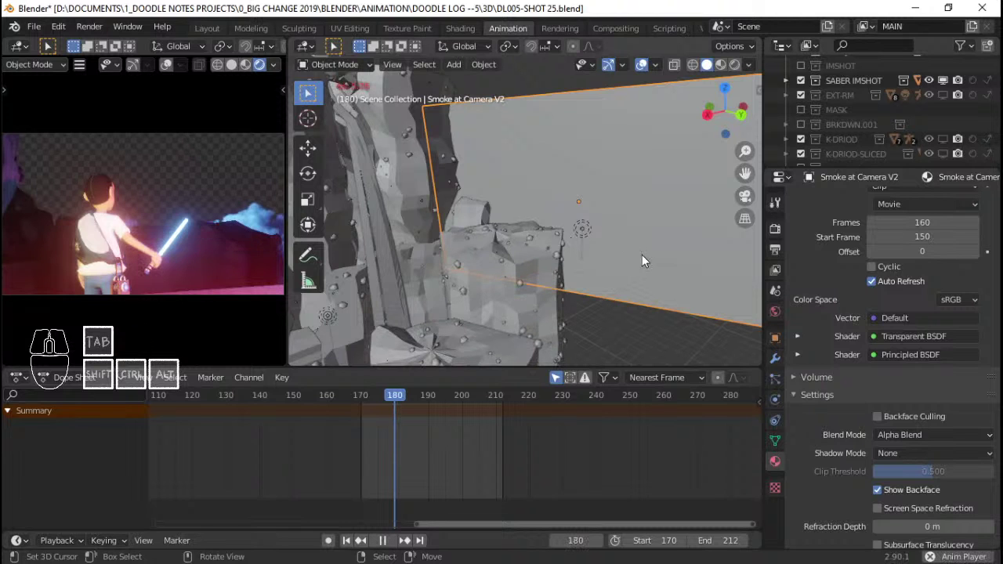
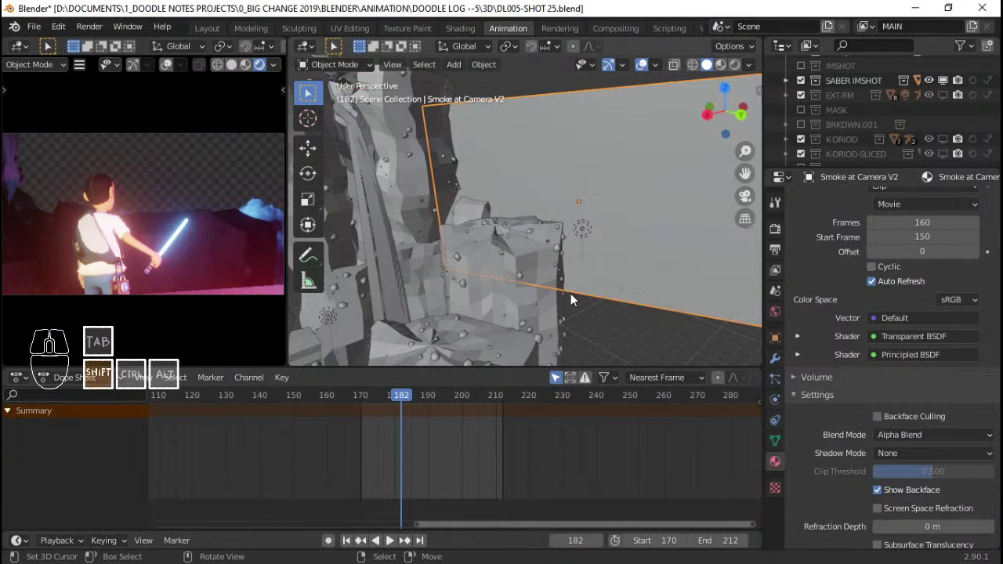
pyautogui.hotkey('shift', 'Left')
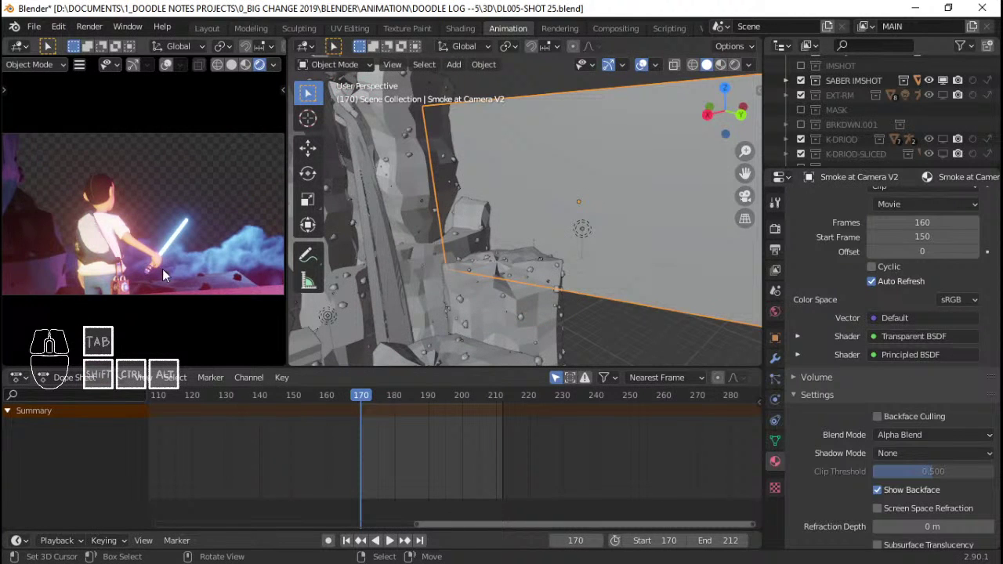
pyautogui.scroll(2, 162, 268)
pyautogui.scroll(-2, 162, 269)
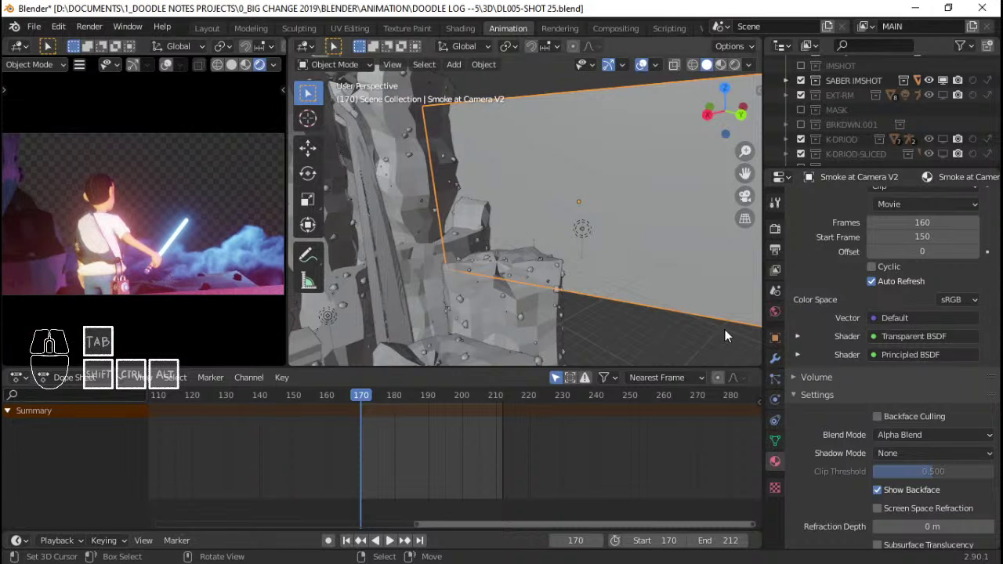
# Switch the main viewport to the camera view, select the camera and set its depth of field F-Stop to 1.0
pyautogui.moveTo(434, 156); pyautogui.dragTo(436, 239, button='middle')
pyautogui.press('KP_0')
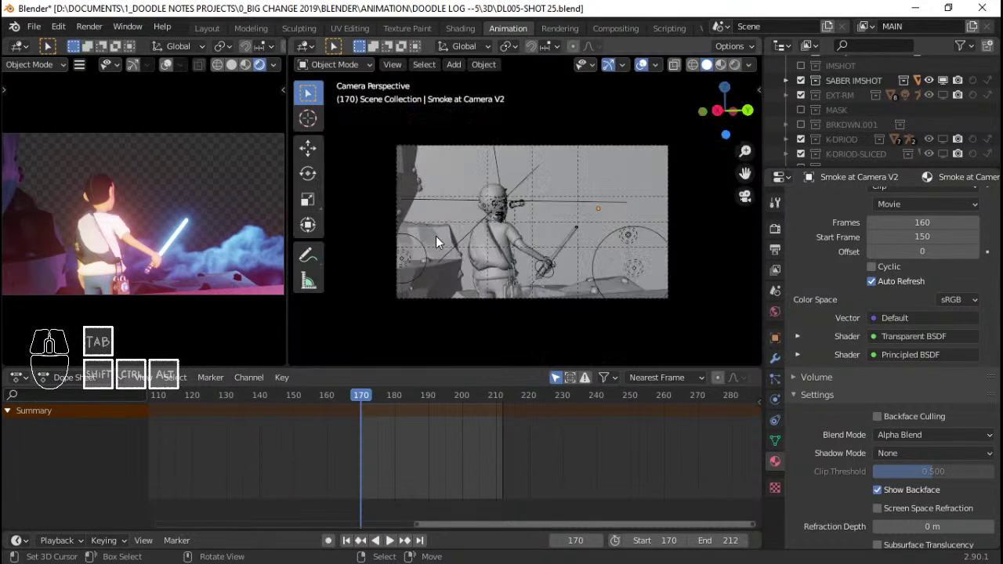
pyautogui.click(594, 145)
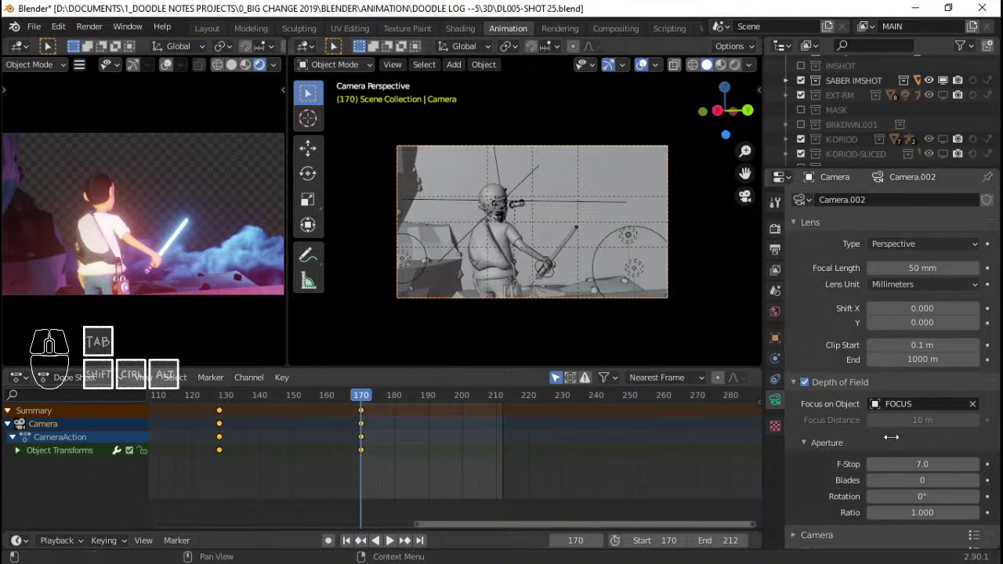
pyautogui.click(919, 465)
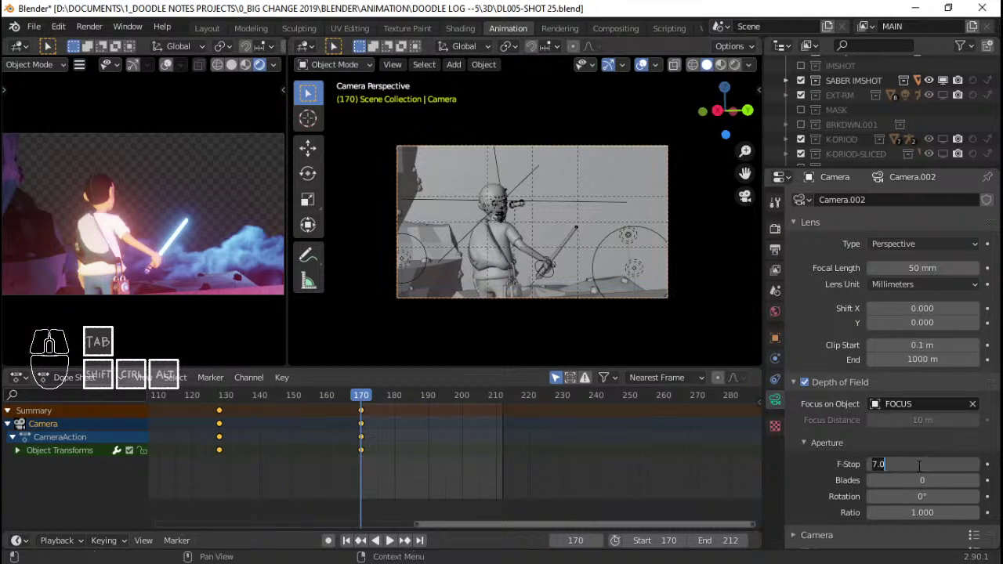
pyautogui.press('Return')
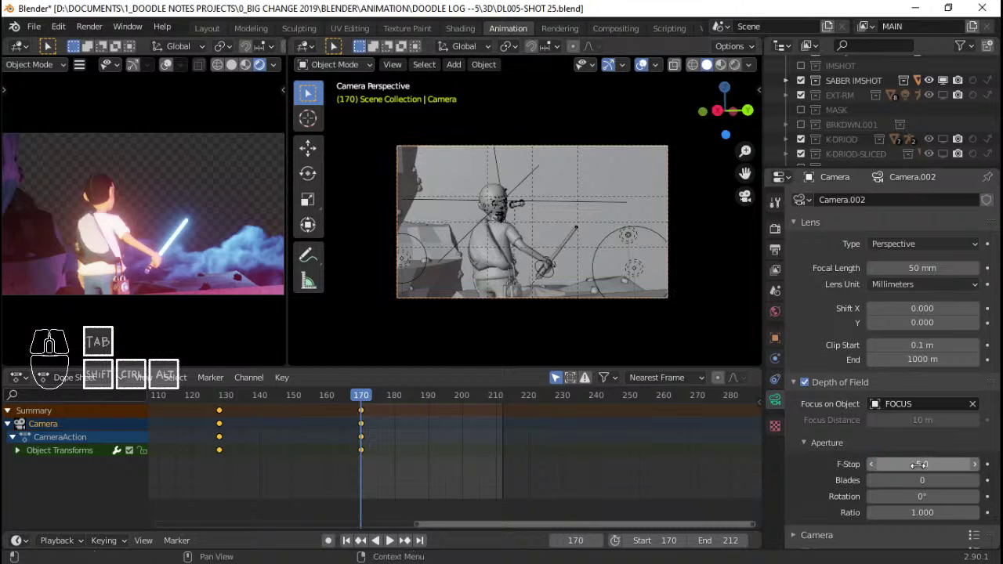
pyautogui.click(919, 464)
pyautogui.write('1')
pyautogui.press('Return')
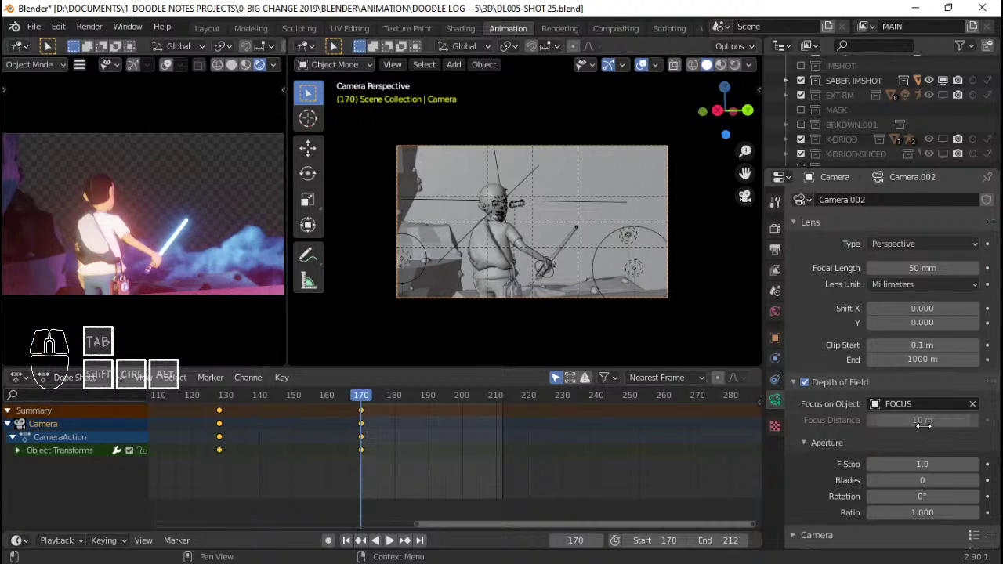
# Play the shot to check the background blur, set the camera's F-Stop to 2.0 and save the file
pyautogui.press('space')
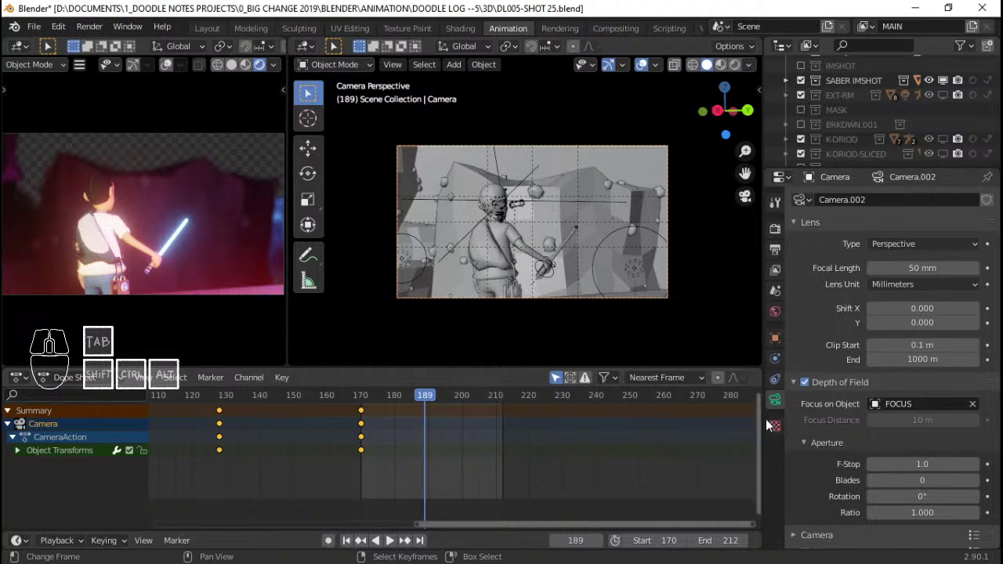
pyautogui.click(927, 464)
pyautogui.press('Return')
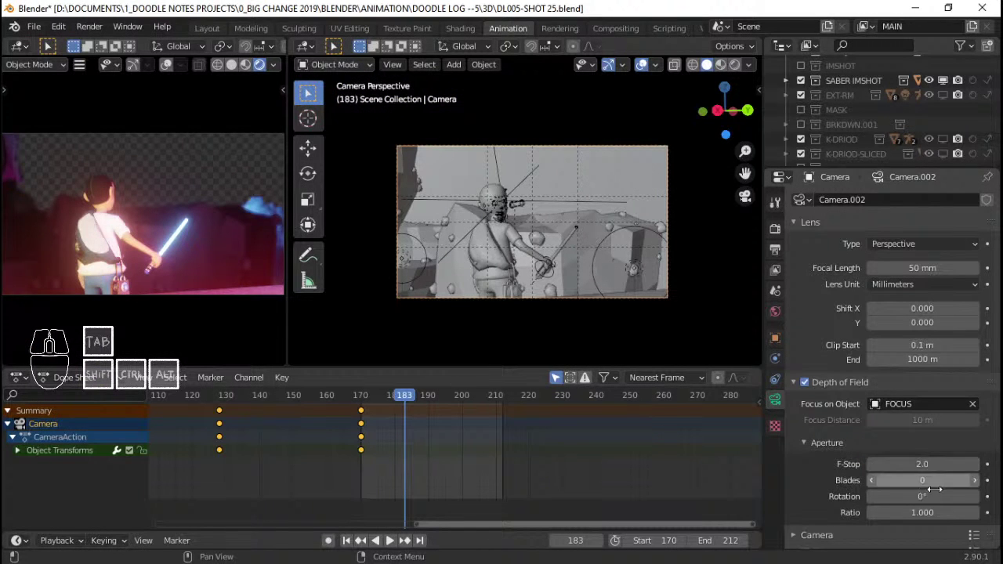
pyautogui.hotkey('ctrl', 's')
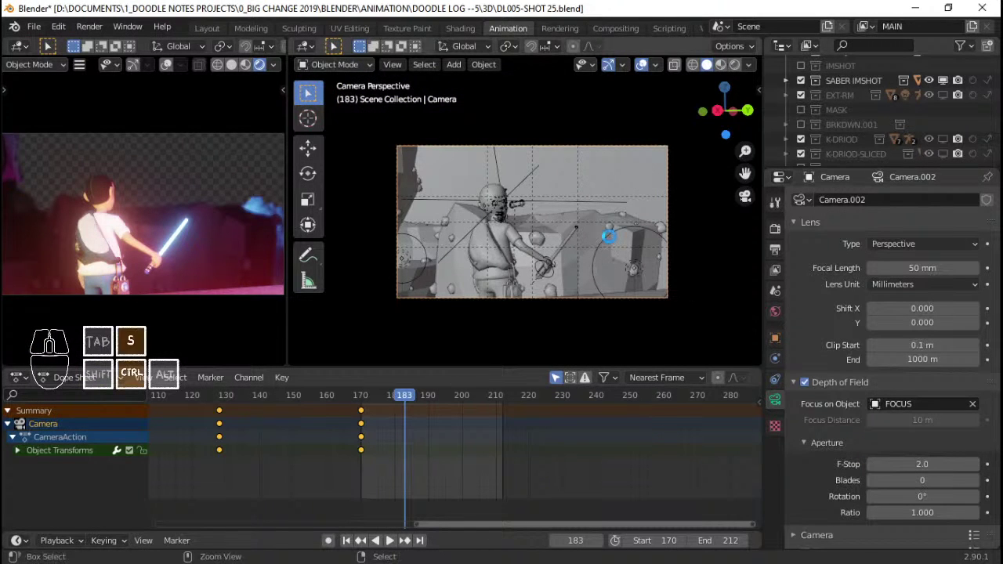
# Select the smoke plane, play the shot briefly, return to its first frame and save the file
pyautogui.moveTo(613, 230); pyautogui.dragTo(582, 236, button='middle')
pyautogui.click(581, 237)
pyautogui.hotkey('shift', 'Left')
pyautogui.press('space')
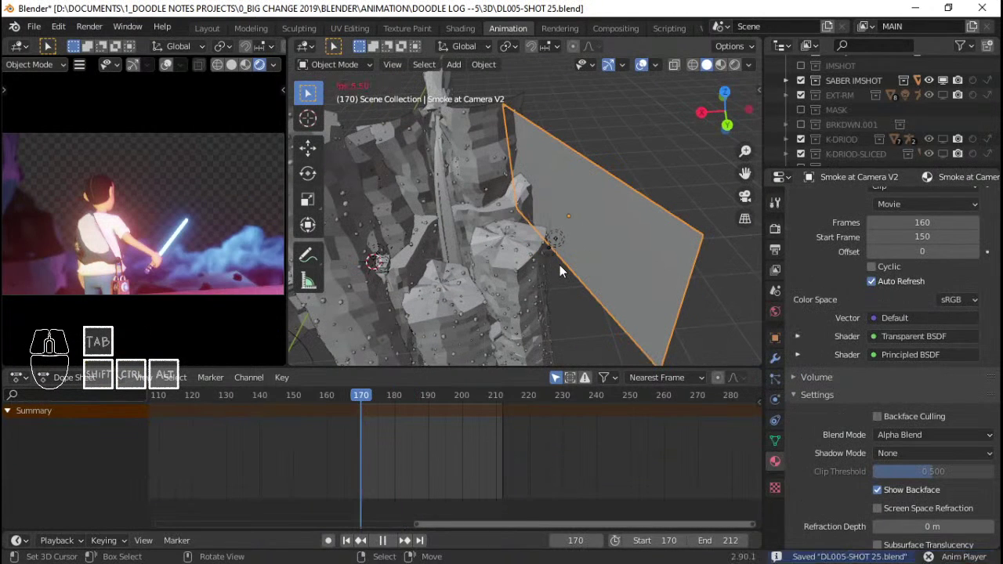
pyautogui.press('space')
pyautogui.hotkey('shift', 'Left')
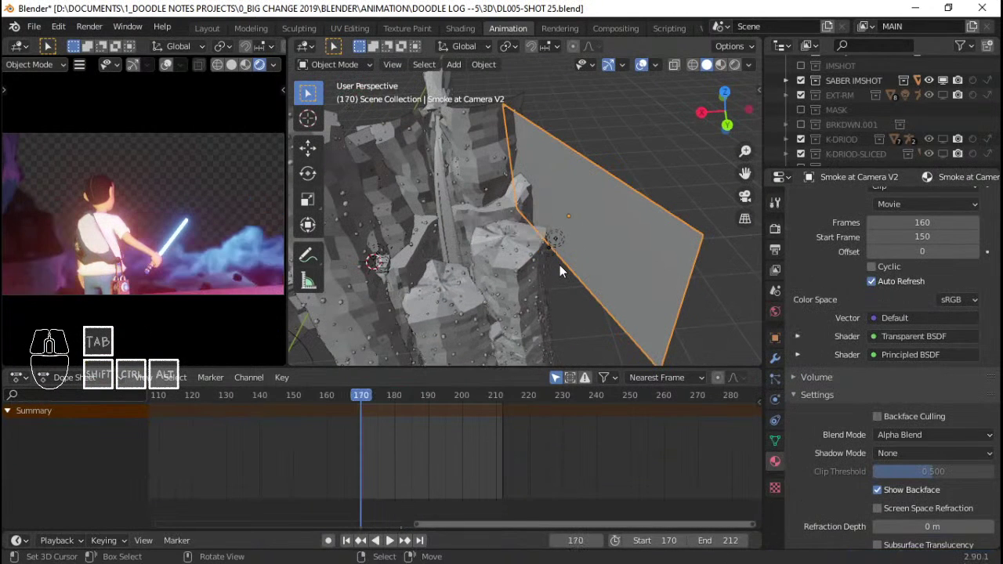
pyautogui.hotkey('ctrl', 's')
# View the smoke plane from a lower angle and play the opening frames to check it against the moving rocks
pyautogui.moveTo(563, 208)
pyautogui.mouseDown(button='middle')
pyautogui.moveTo(576, 288)
pyautogui.moveTo(515, 274)
pyautogui.moveTo(557, 187)
pyautogui.moveTo(545, 200)
pyautogui.mouseUp(button='middle')
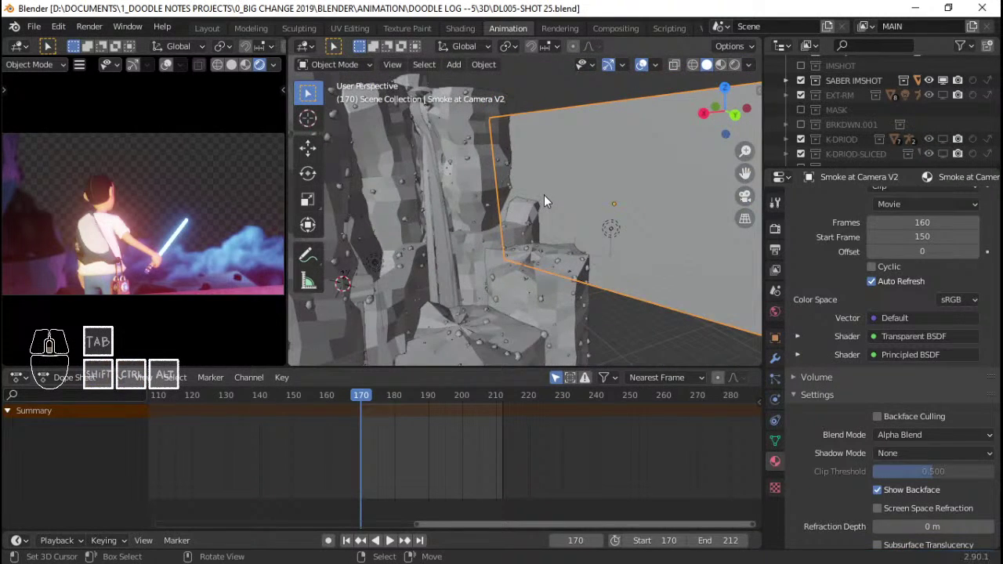
pyautogui.rightClick(494, 244)
pyautogui.press('space')
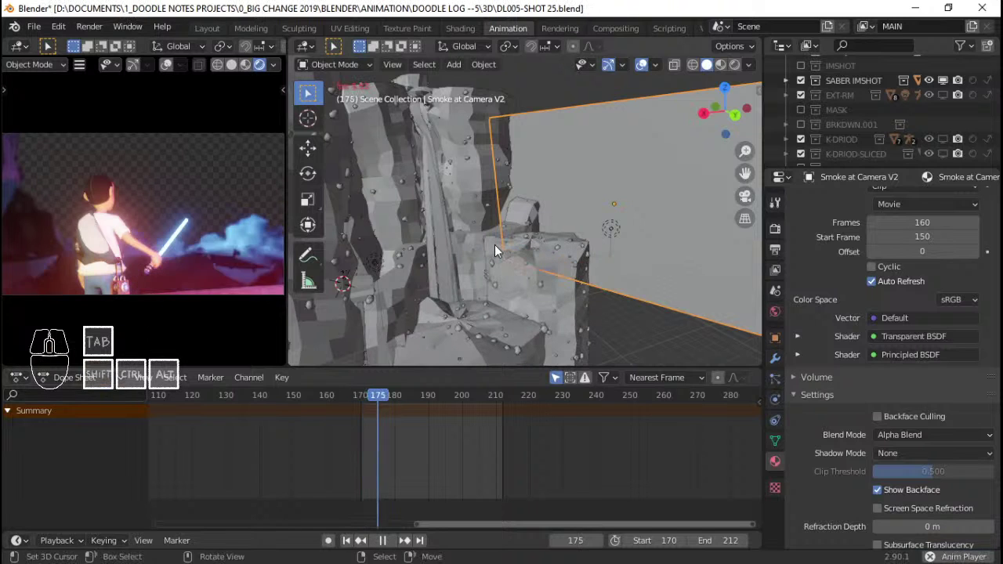
pyautogui.press('space')
pyautogui.hotkey('shift', 'Left')
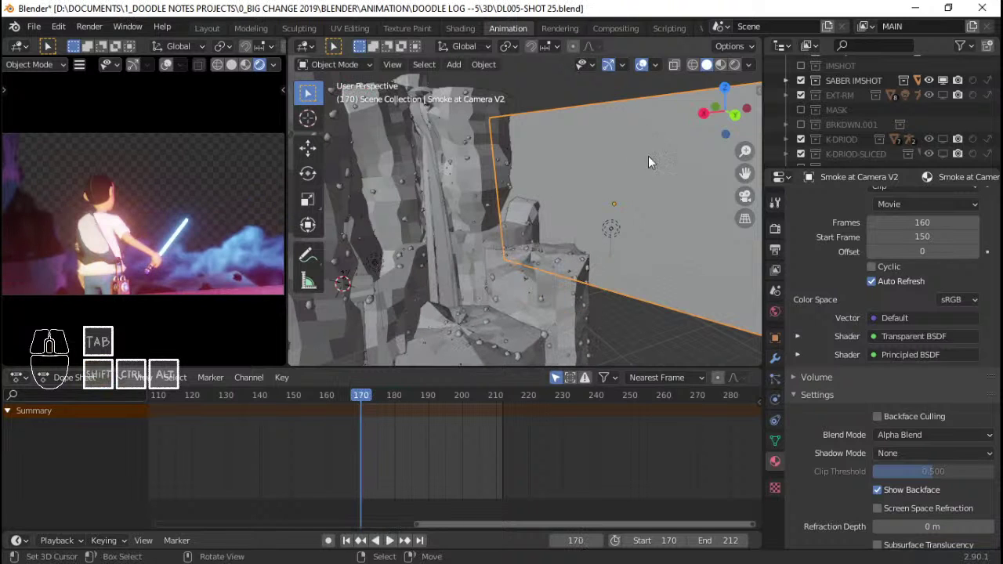
# Try a lower position for the smoke plane along global Z, and fine-tune its overall scale
pyautogui.press('s')
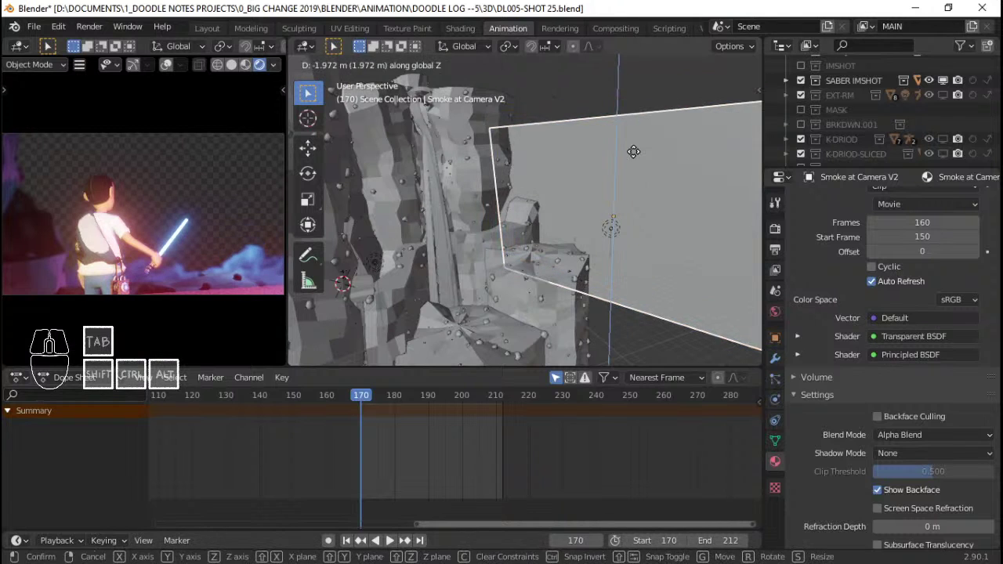
pyautogui.click(718, 201)
pyautogui.press('s')
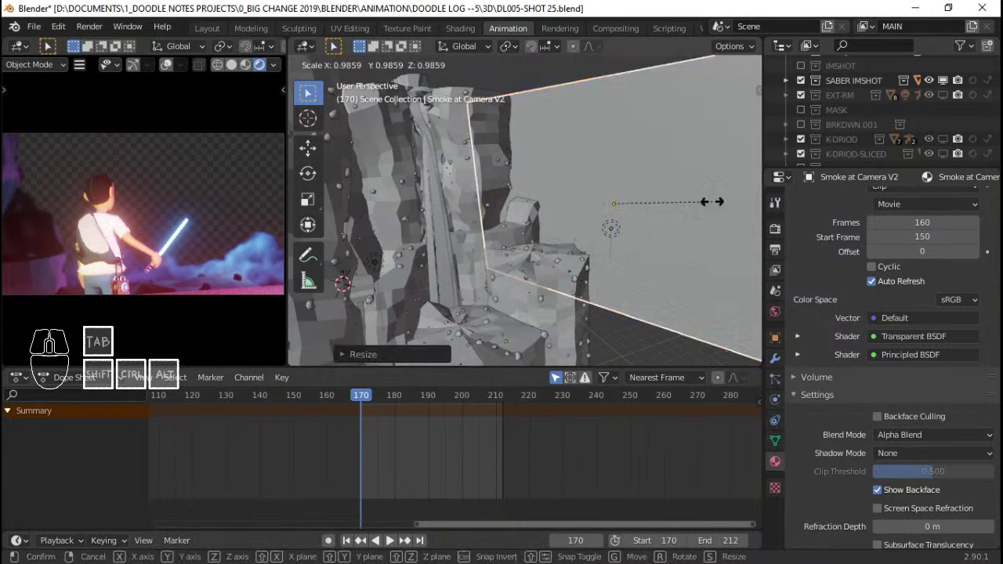
pyautogui.click(698, 204)
# Replay the shot repeatedly from frame 170 to check the smoke against the rocks, stopping at frame 202
pyautogui.press('space')
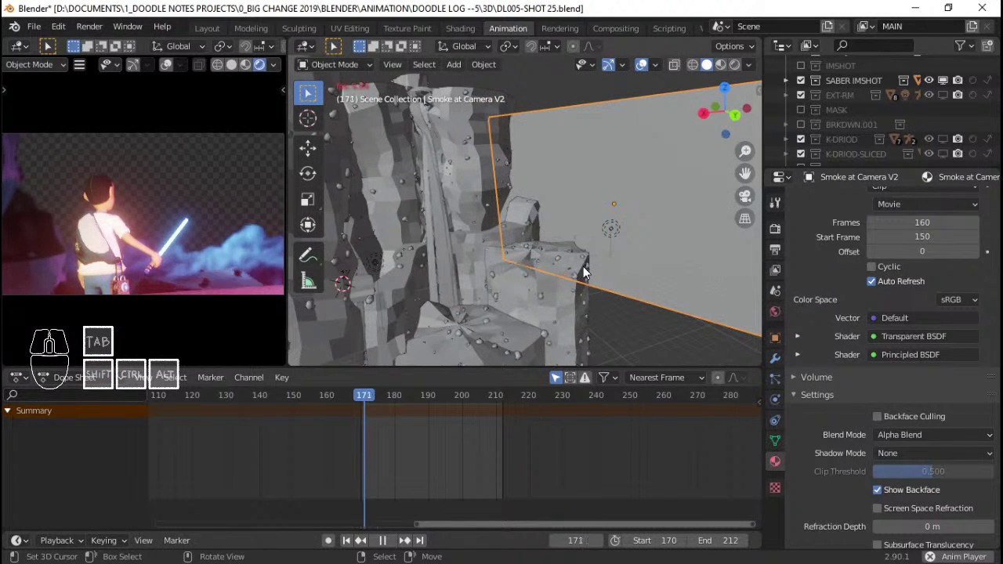
pyautogui.press('space')
pyautogui.press('space')
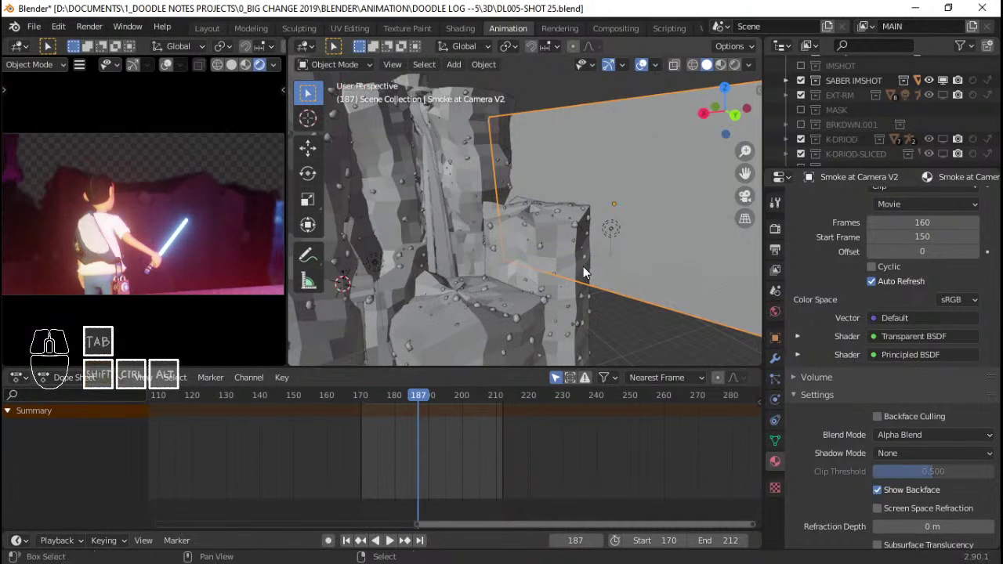
pyautogui.hotkey('shift', 'Left')
pyautogui.press('space')
pyautogui.press('space')
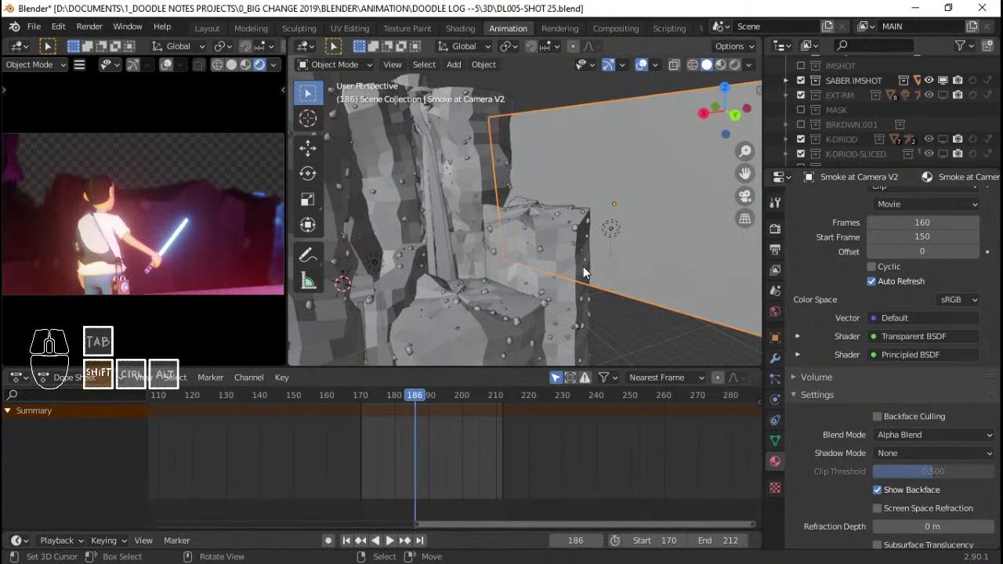
pyautogui.hotkey('shift', 'Left')
pyautogui.press('space')
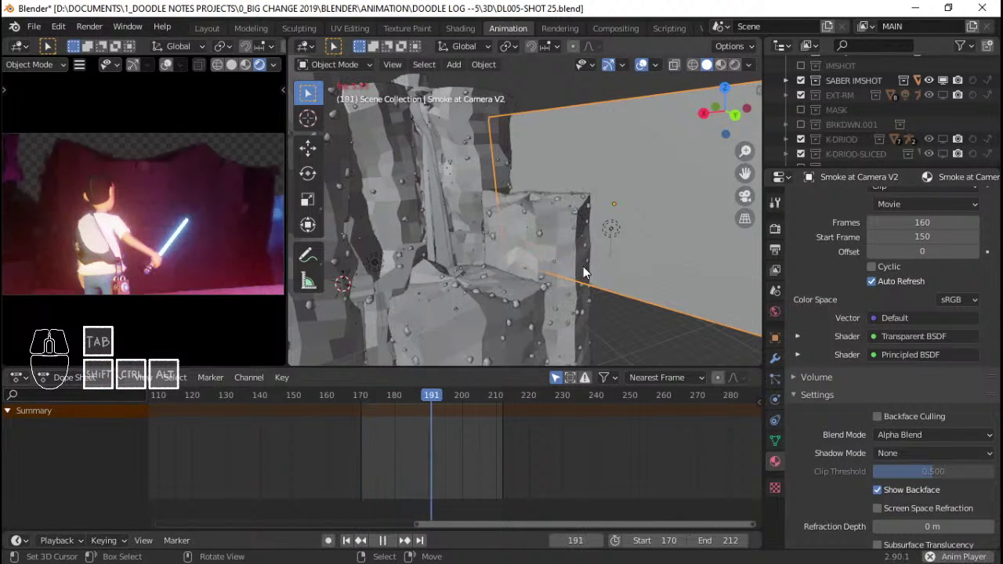
pyautogui.press('space')
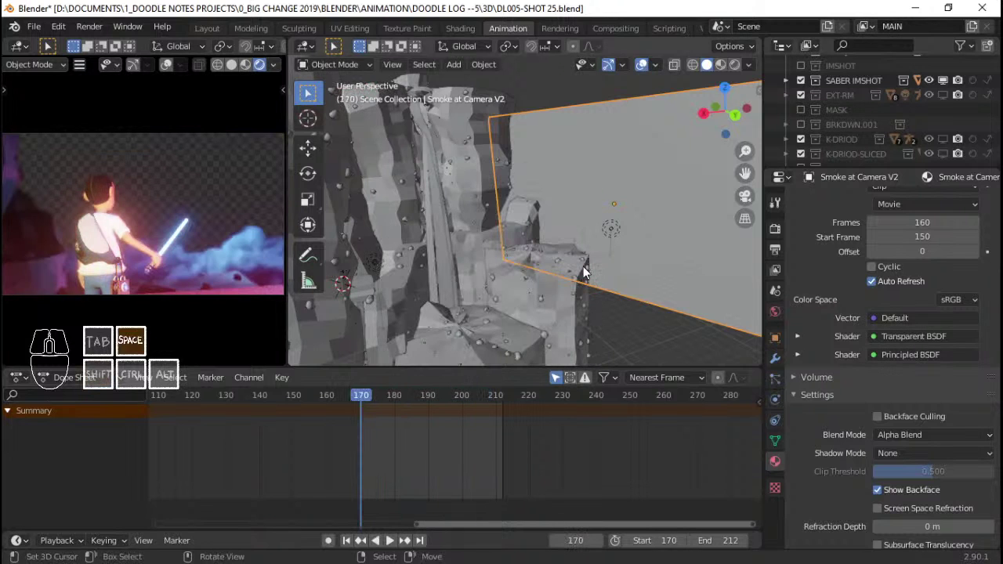
pyautogui.press('space')
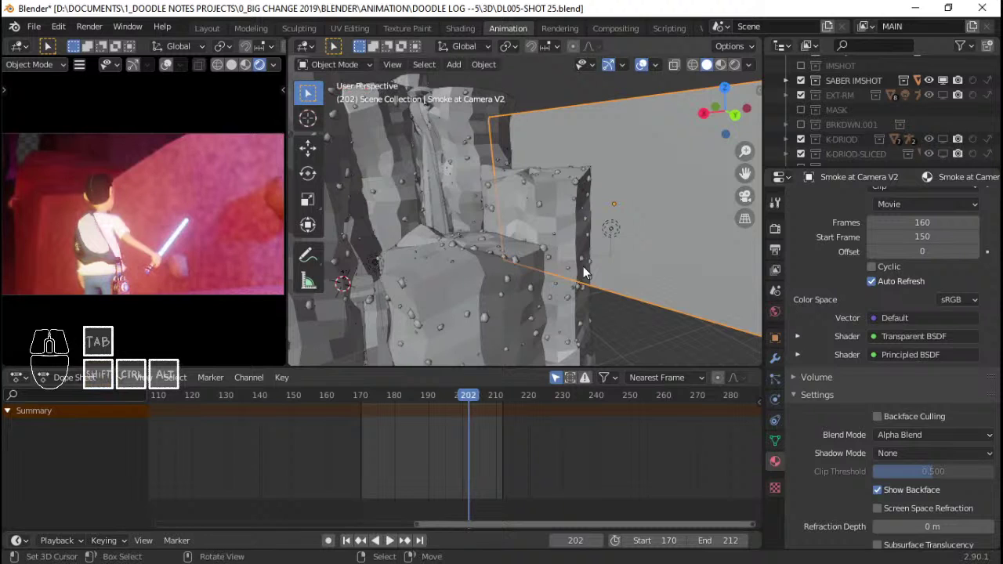
# Replay the shot, place the 3D cursor on the rocks near the character at frame 170 and save the file
pyautogui.keyDown('shift'); pyautogui.rightClick(383, 282); pyautogui.keyUp('shift')
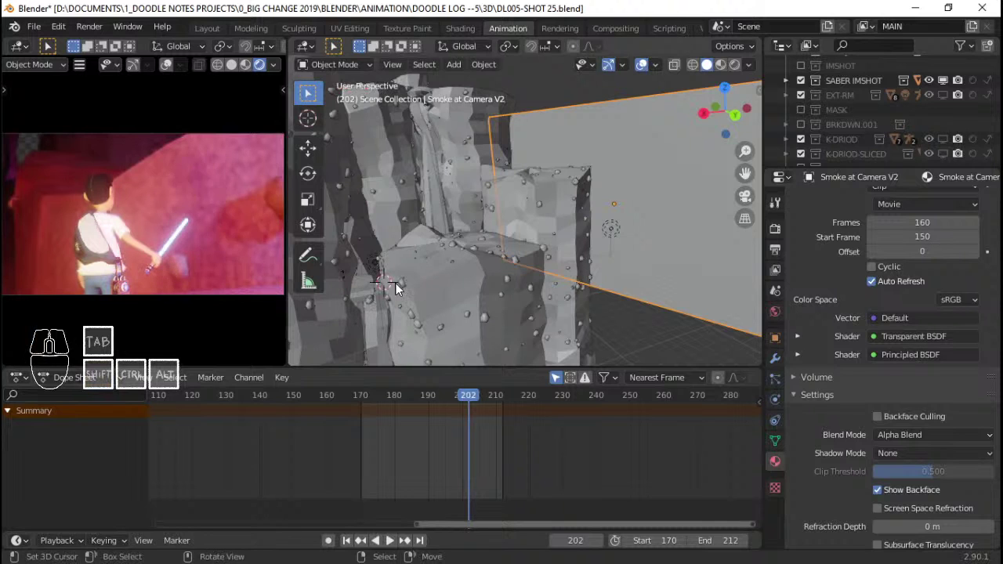
pyautogui.hotkey('shift', 'Left')
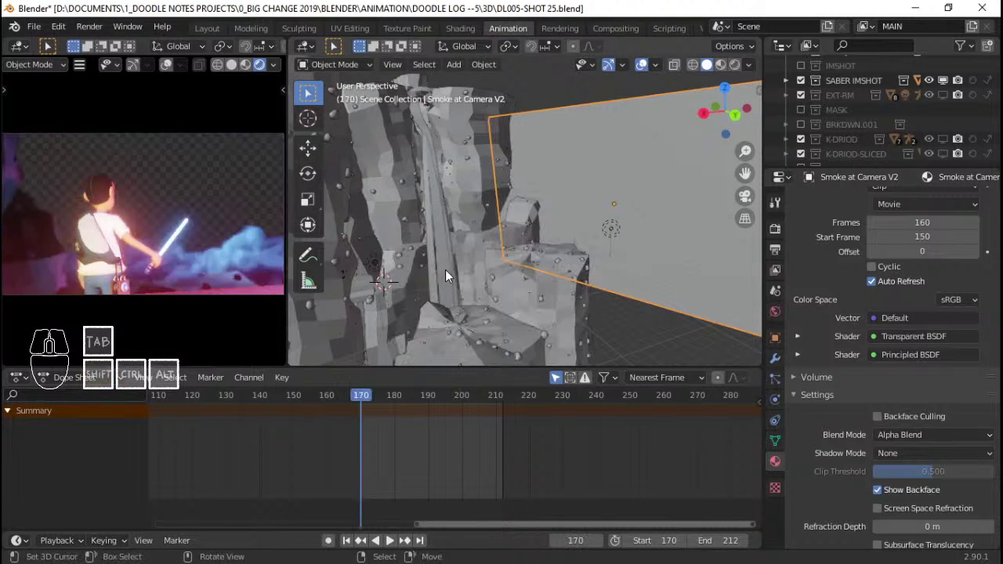
pyautogui.press('space')
pyautogui.hotkey('shift', 'Left')
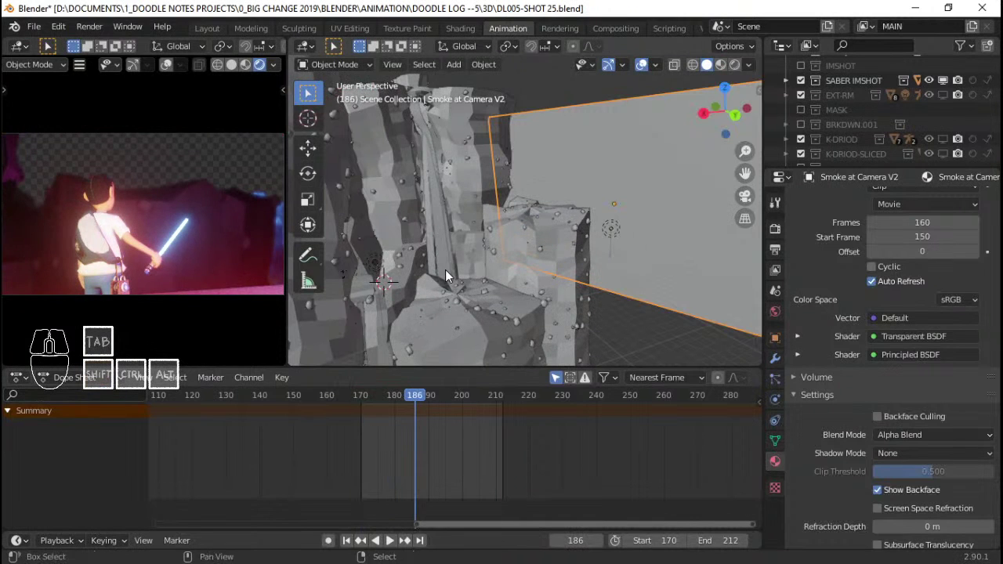
pyautogui.keyDown('shift'); pyautogui.moveTo(469, 294); pyautogui.dragTo(517, 195, button='middle'); pyautogui.keyUp('shift')
pyautogui.moveTo(449, 253)
pyautogui.mouseDown(button='middle')
pyautogui.moveTo(464, 279)
pyautogui.moveTo(450, 293)
pyautogui.moveTo(474, 274)
pyautogui.moveTo(461, 254)
pyautogui.mouseUp(button='middle')
pyautogui.click(461, 253)
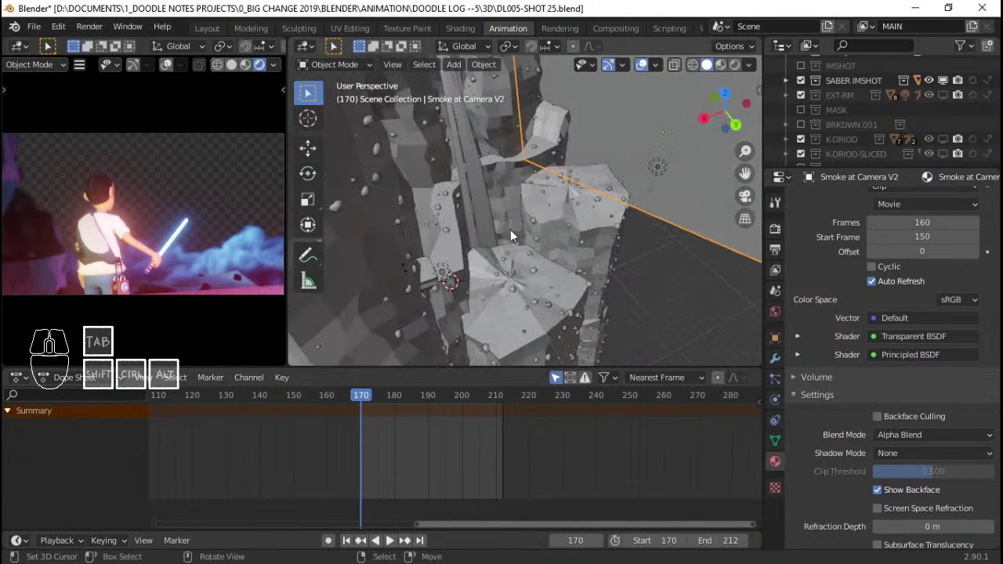
pyautogui.hotkey('ctrl', 's')
# Start an Images as Planes import and open the SMOKE assets folder
pyautogui.click(35, 29)
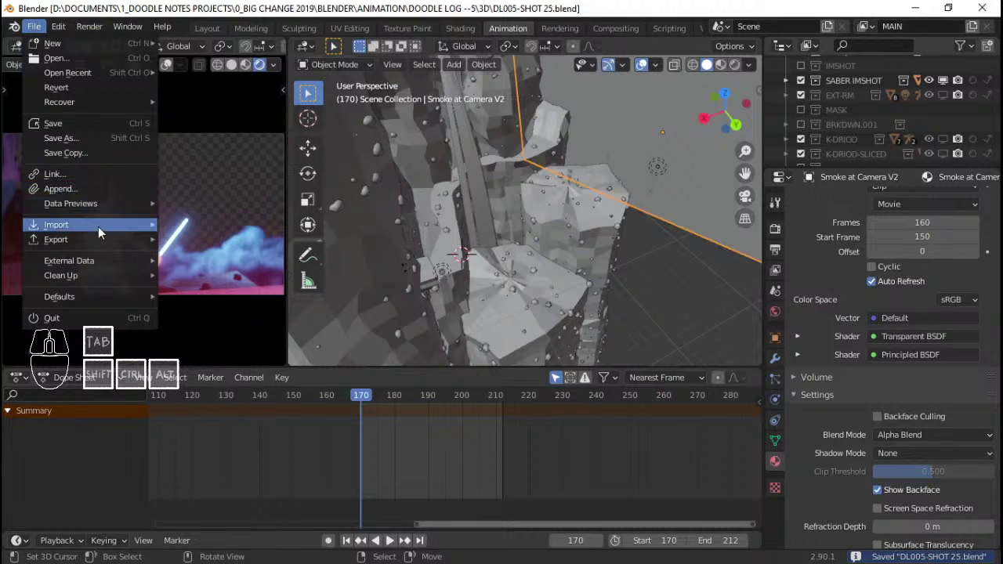
pyautogui.moveTo(98, 227)
pyautogui.click(231, 374)
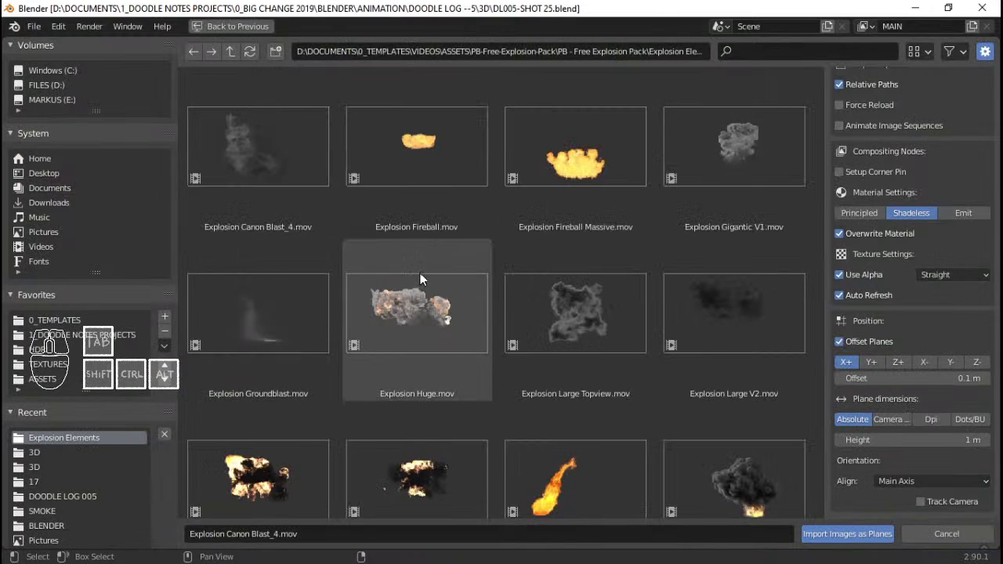
pyautogui.scroll(-1, 420, 272)
pyautogui.click(230, 52)
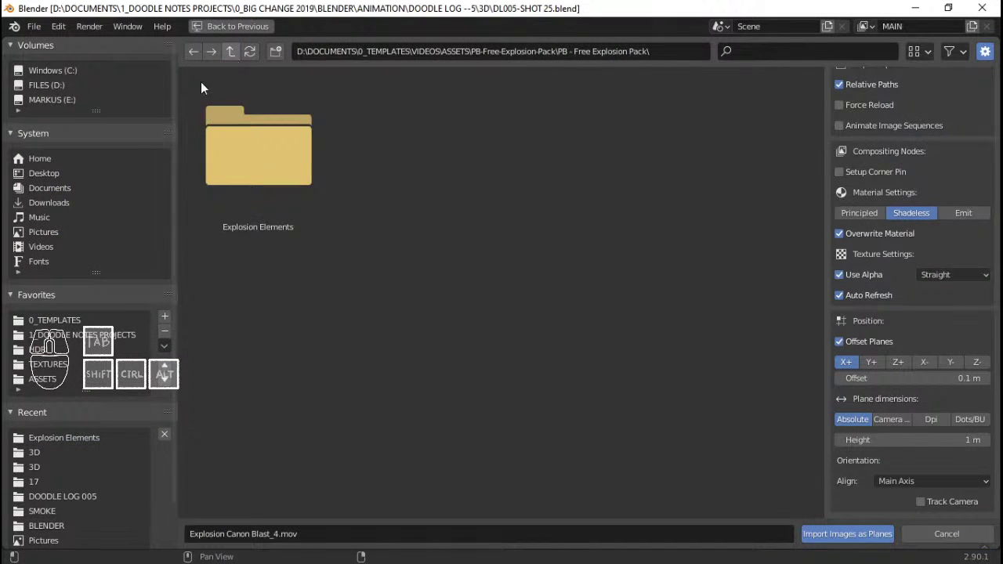
pyautogui.click(47, 512)
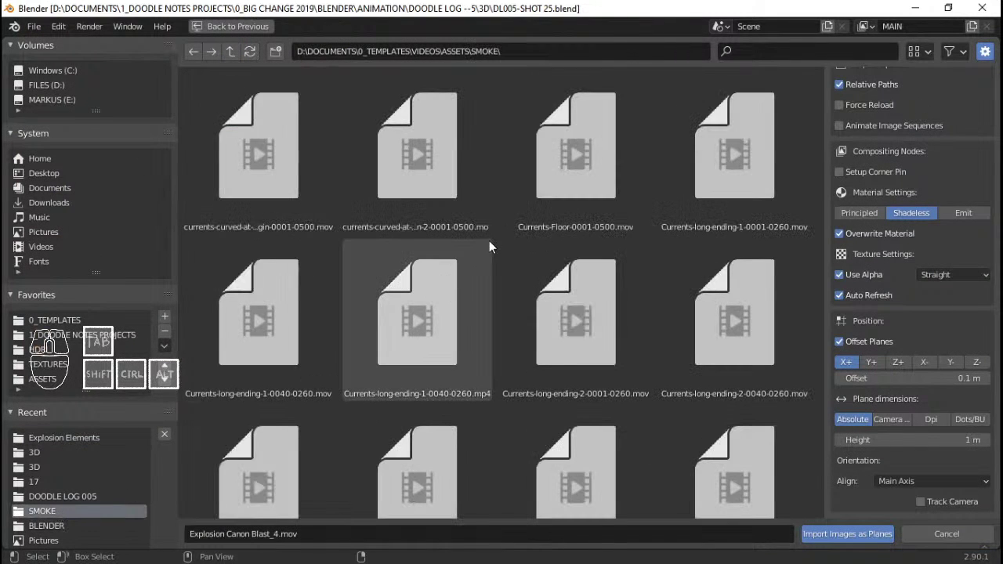
# Look through the smoke clip thumbnails in the SMOKE folder for another element to import
pyautogui.scroll(-5, 489, 241)
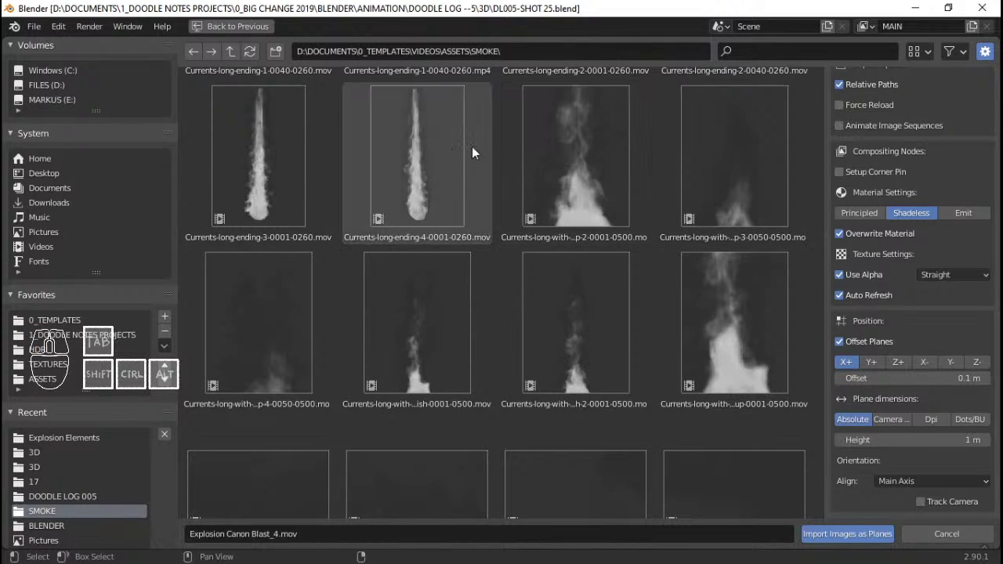
pyautogui.scroll(-3, 481, 238)
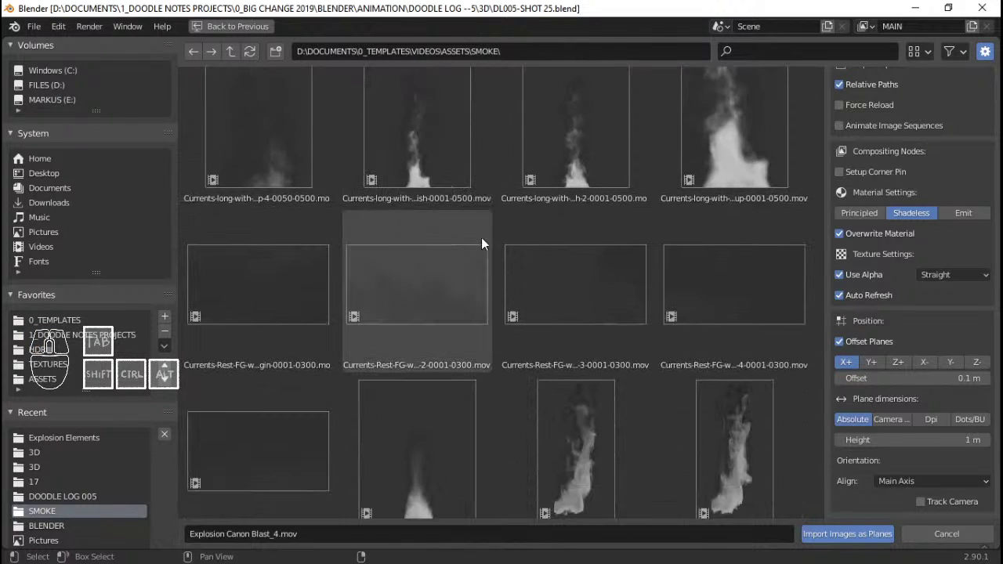
pyautogui.scroll(-8, 481, 238)
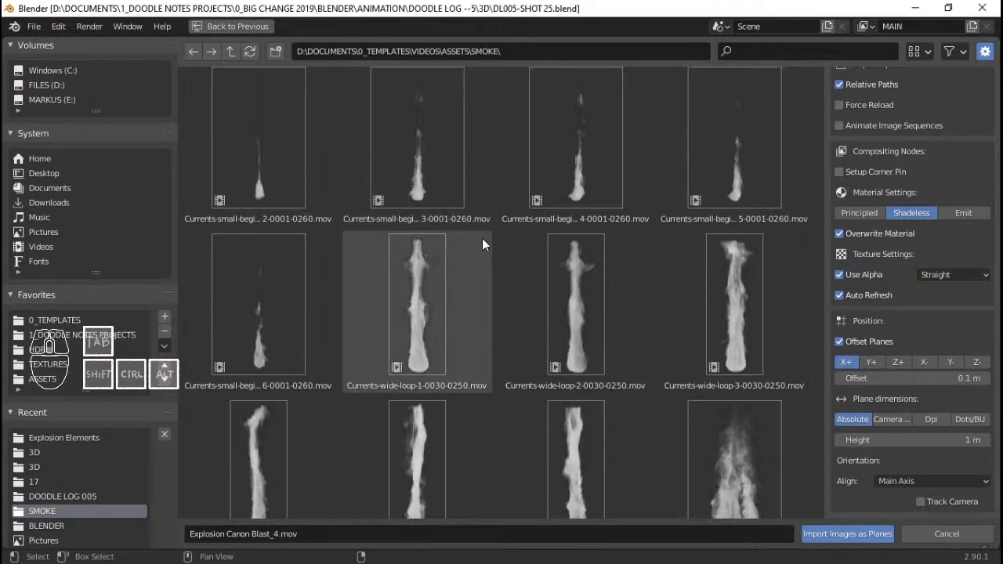
pyautogui.scroll(-5, 482, 243)
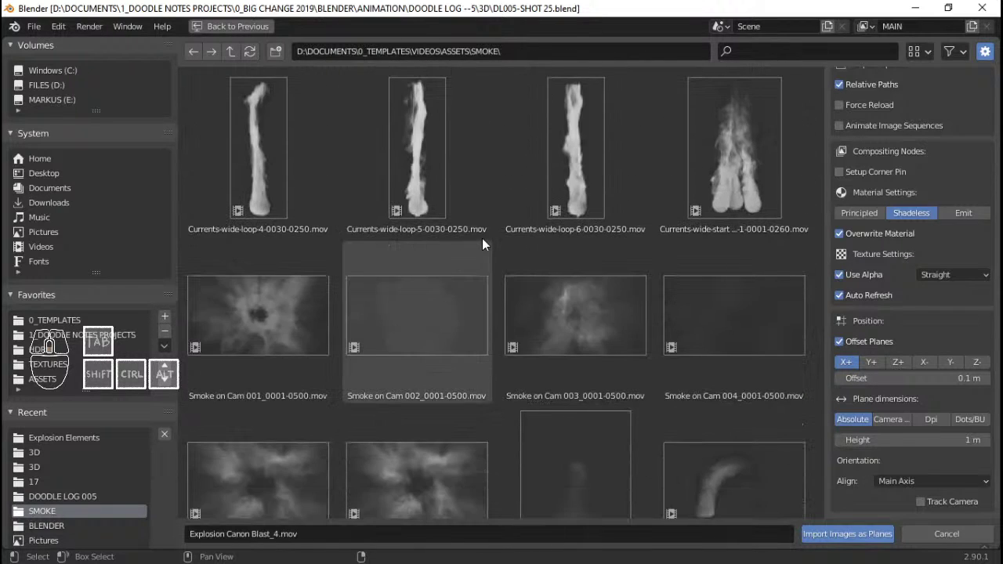
pyautogui.scroll(8, 482, 245)
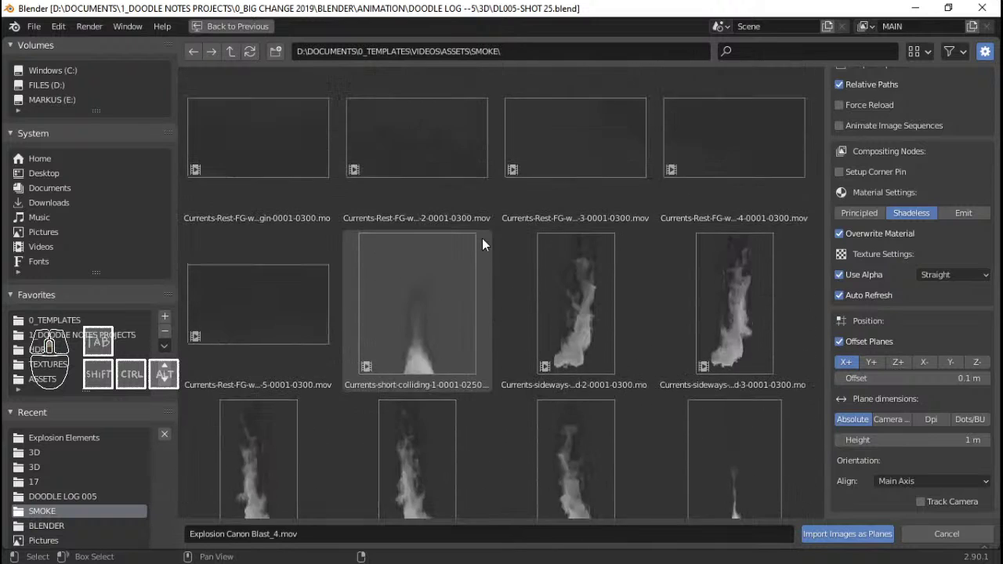
pyautogui.scroll(6, 481, 238)
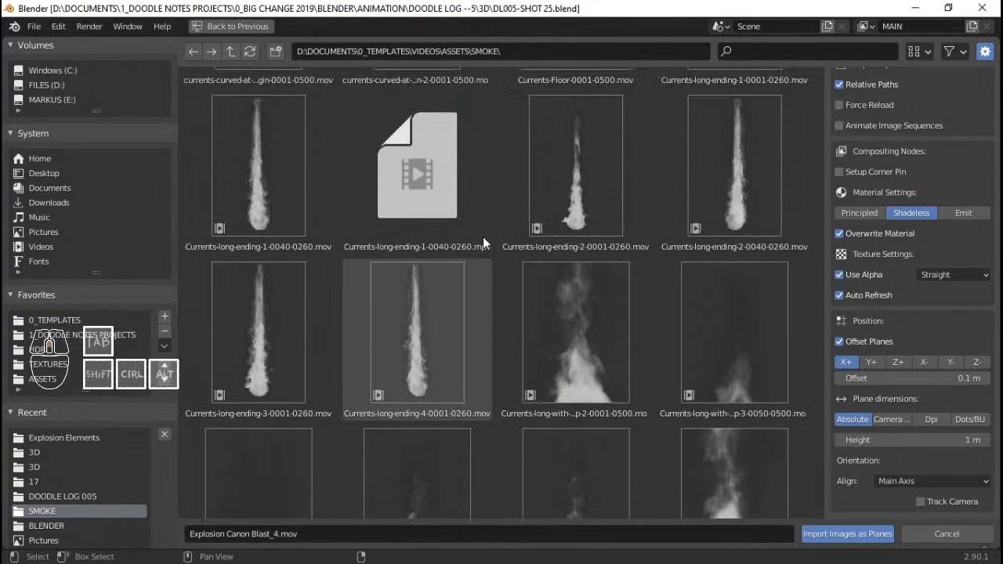
pyautogui.scroll(3, 483, 236)
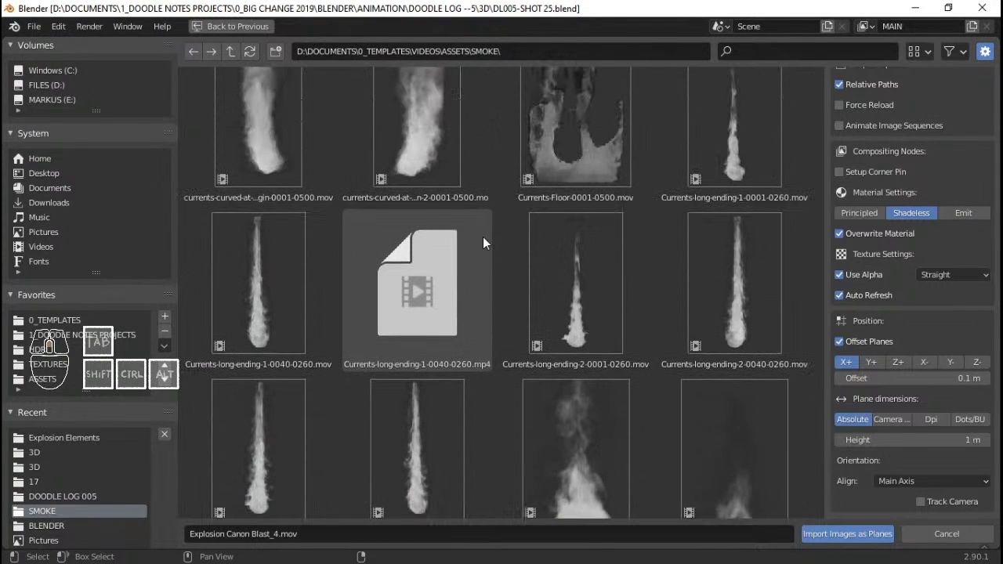
# Import Currents-long-with-start-and-finish--closeup-2-0001-0500.mov from the SMOKE folder as an image plane with a Principled material
pyautogui.scroll(1, 482, 236)
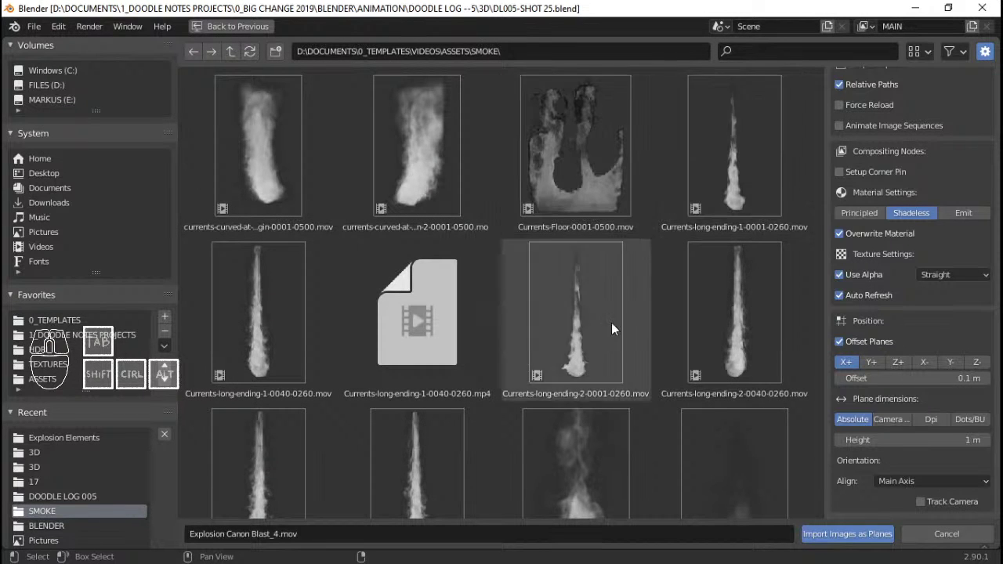
pyautogui.scroll(-7, 611, 329)
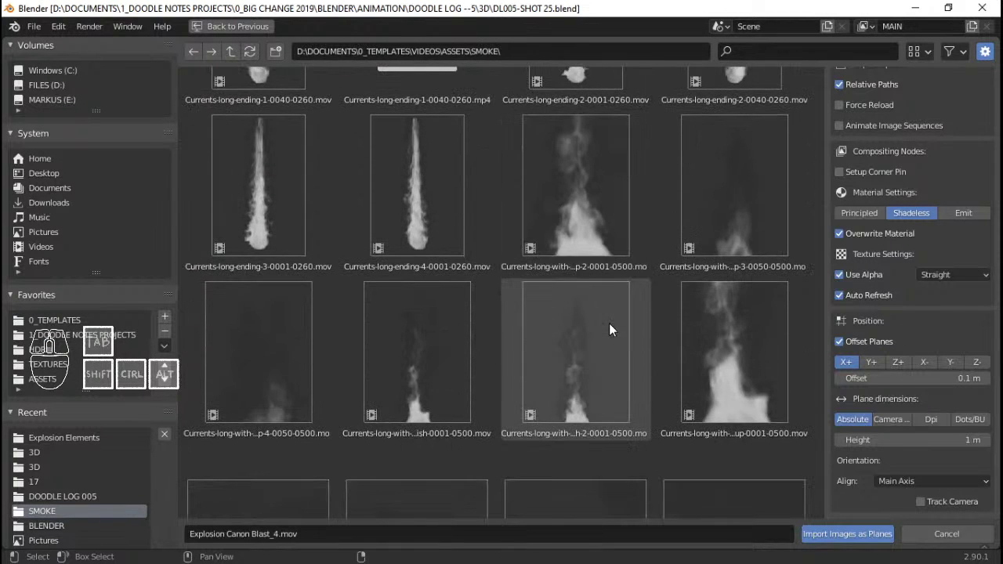
pyautogui.scroll(-10, 610, 329)
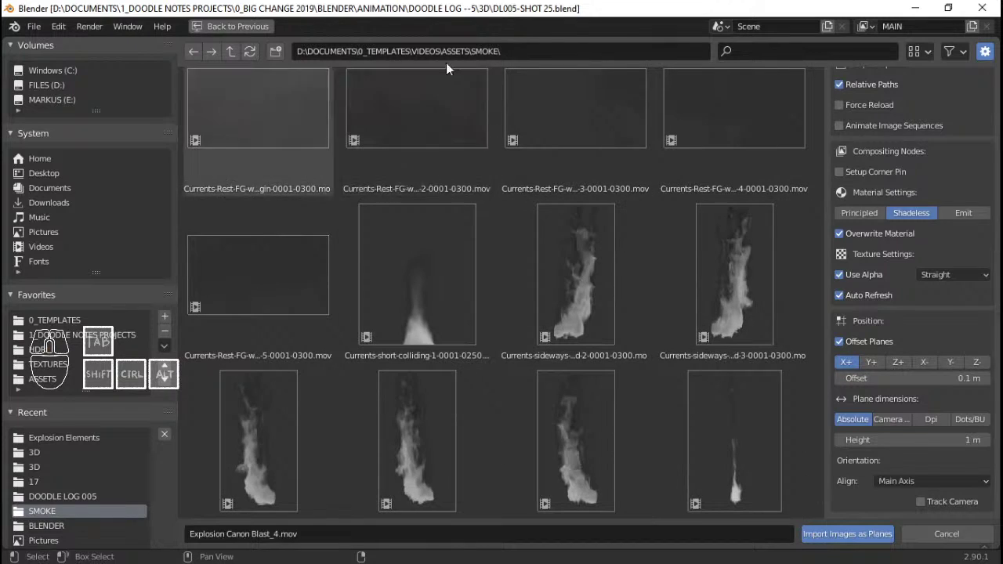
pyautogui.click(927, 51)
pyautogui.click(899, 101)
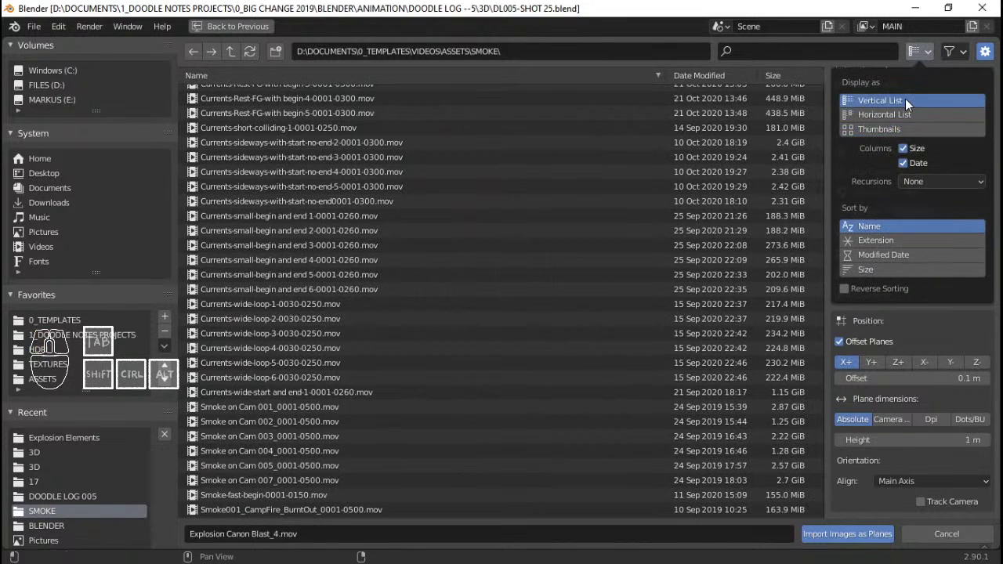
pyautogui.scroll(5, 299, 113)
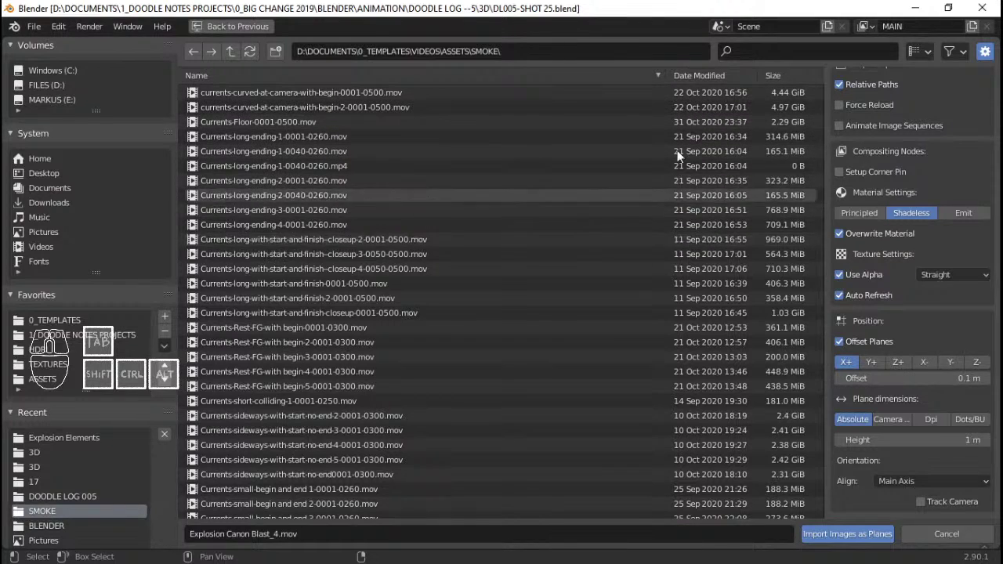
pyautogui.click(356, 241)
pyautogui.click(919, 51)
pyautogui.click(893, 129)
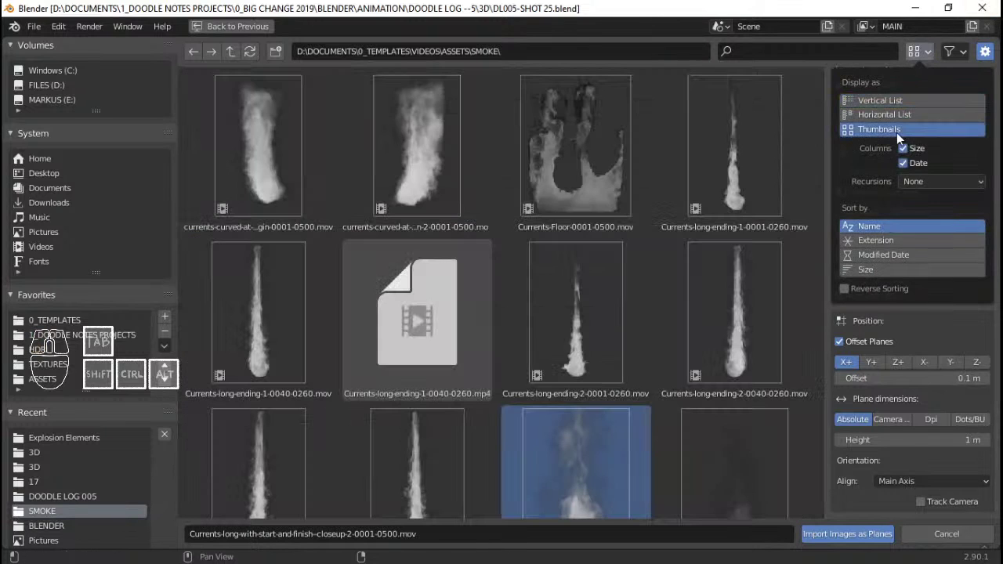
pyautogui.scroll(-5, 613, 346)
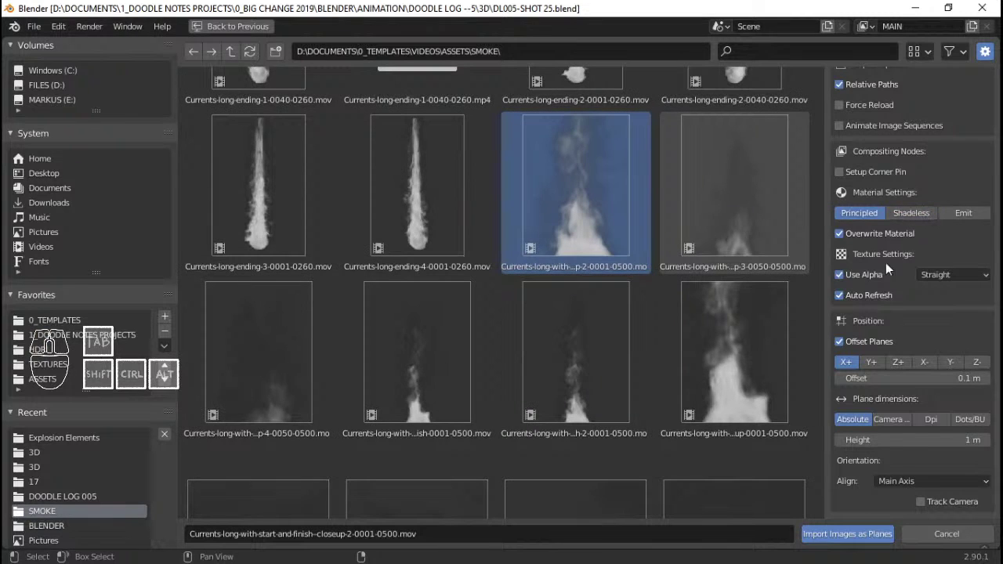
pyautogui.click(865, 535)
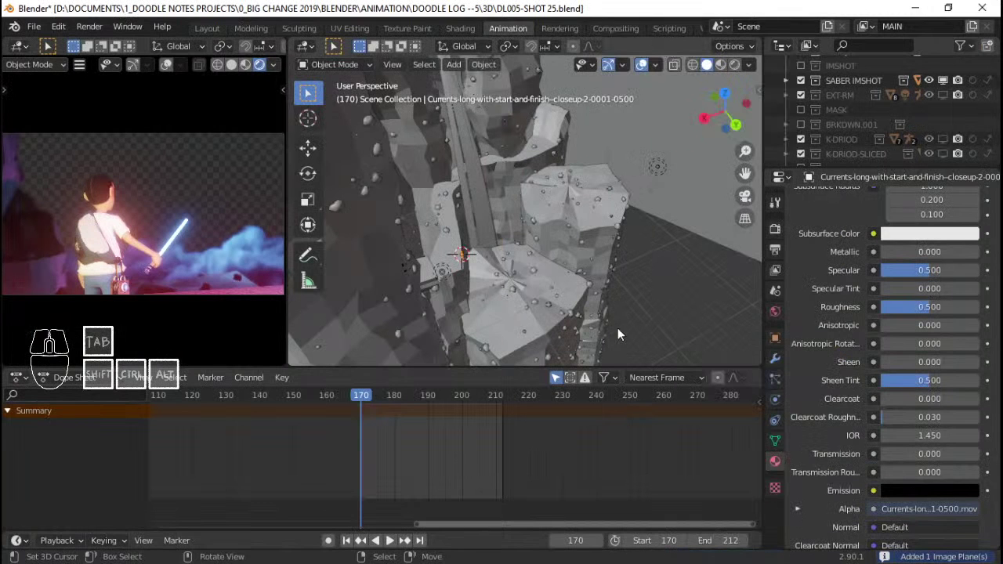
# Enlarge the imported smoke plane uniformly, then stretch it about 2.4 times along its local X axis
pyautogui.moveTo(526, 268); pyautogui.dragTo(491, 272, button='middle')
pyautogui.press('s')
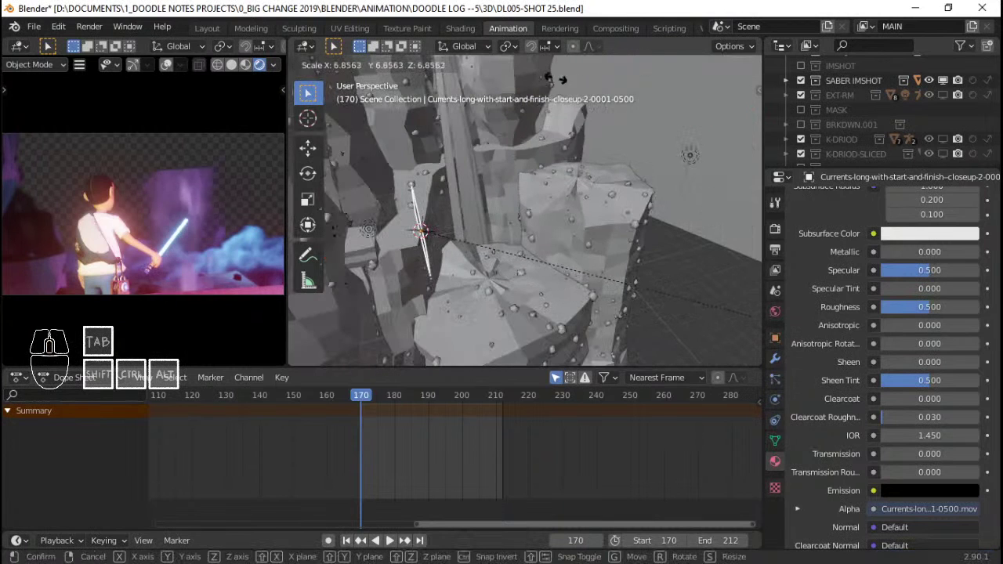
pyautogui.click(549, 137)
pyautogui.press('KP_Decimal')
pyautogui.moveTo(515, 278); pyautogui.dragTo(576, 228, button='middle')
pyautogui.press('s')
pyautogui.press('x')
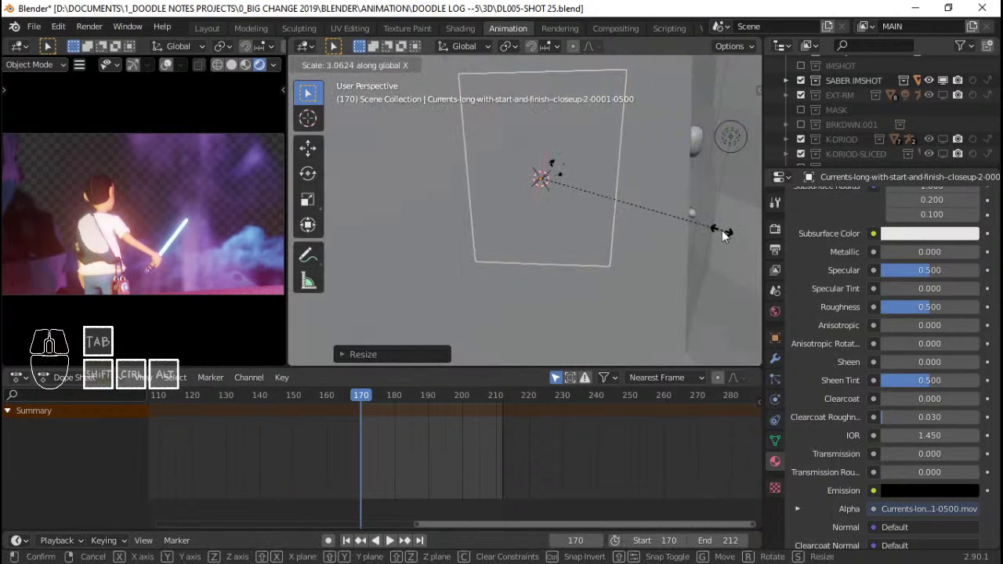
pyautogui.press('x')
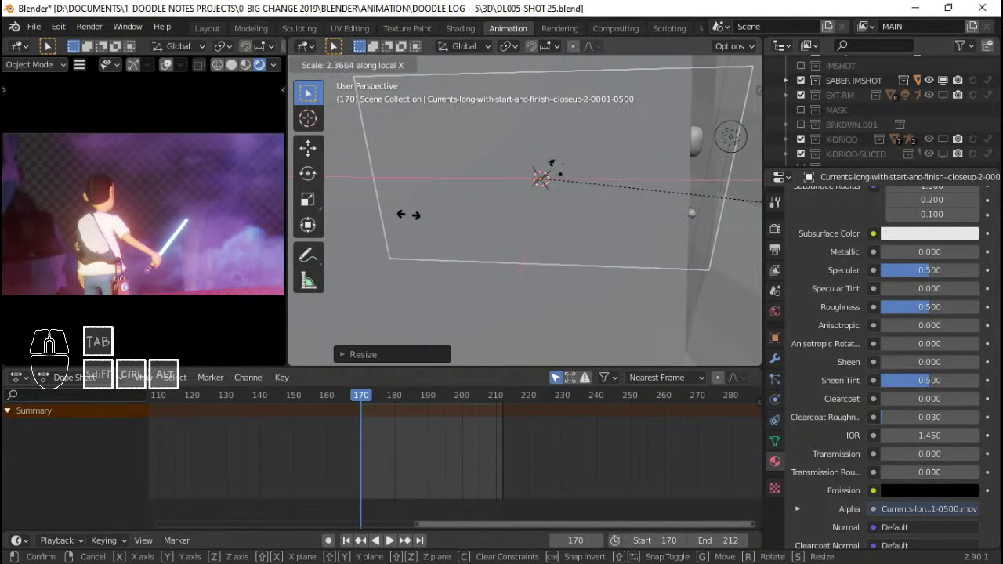
pyautogui.click(419, 212)
# Play the animation and scrub to frame 194 to check the smoke behind the character
pyautogui.moveTo(636, 190); pyautogui.dragTo(534, 213, button='middle')
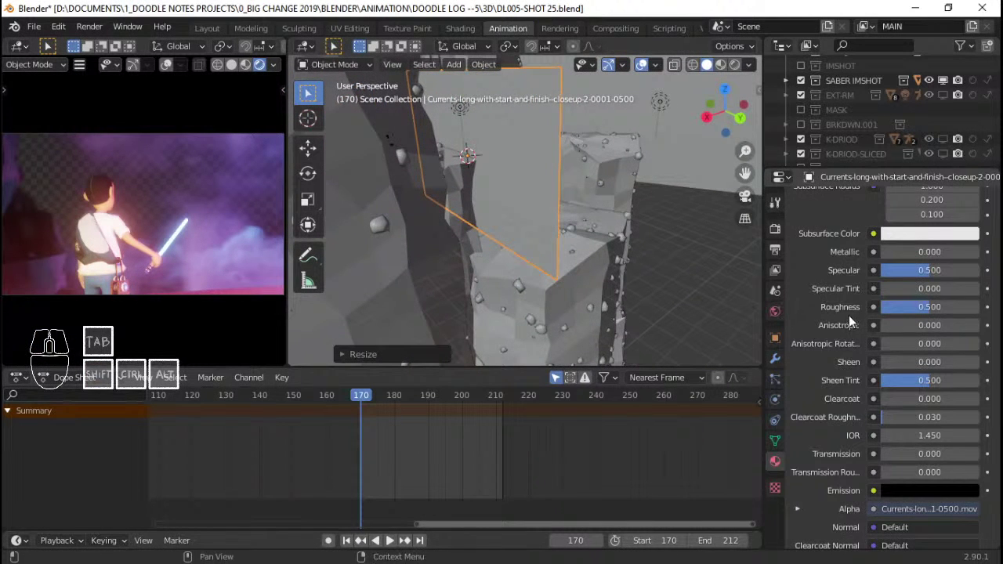
pyautogui.scroll(4, 969, 308)
pyautogui.scroll(-3, 924, 339)
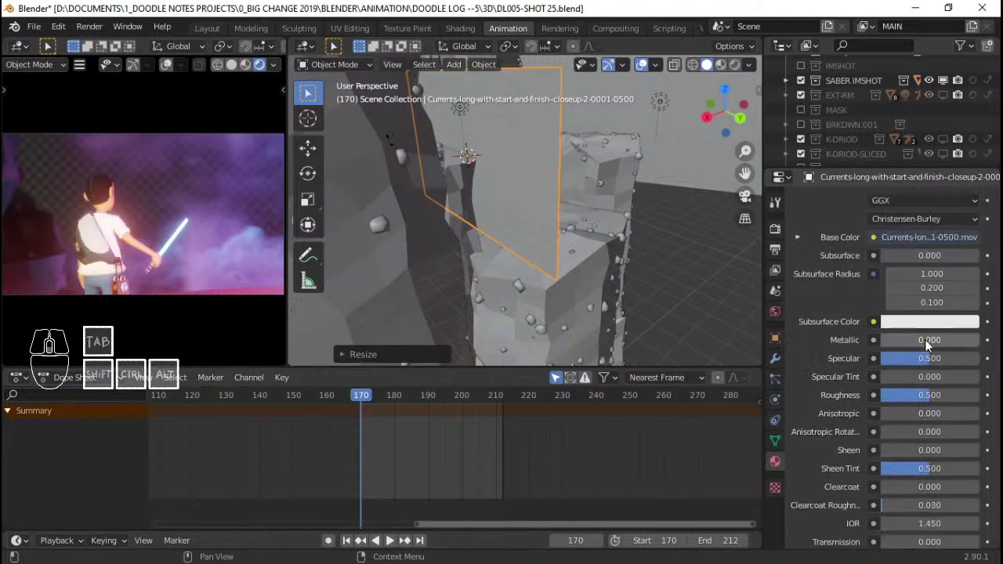
pyautogui.press('space')
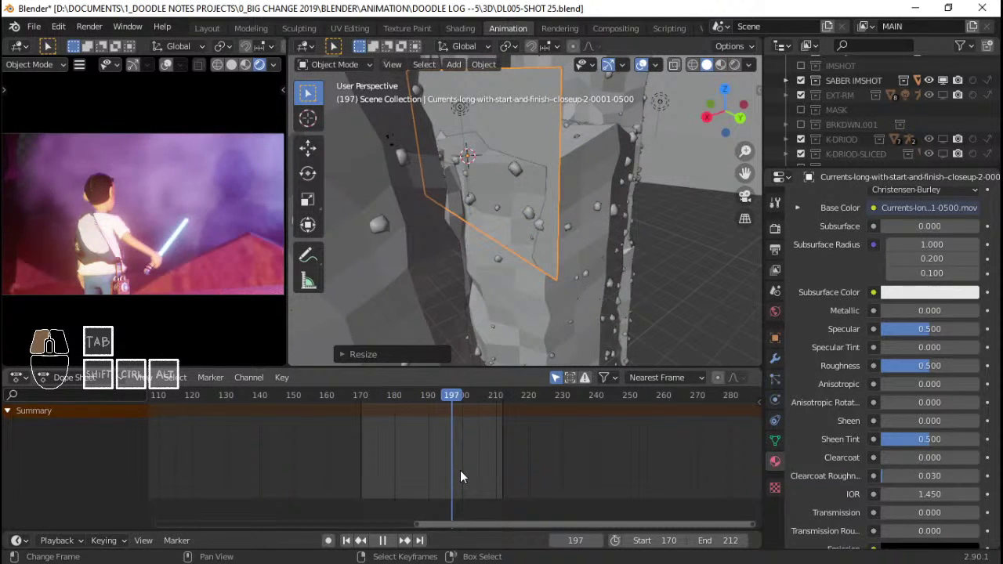
pyautogui.moveTo(460, 470); pyautogui.dragTo(442, 466)
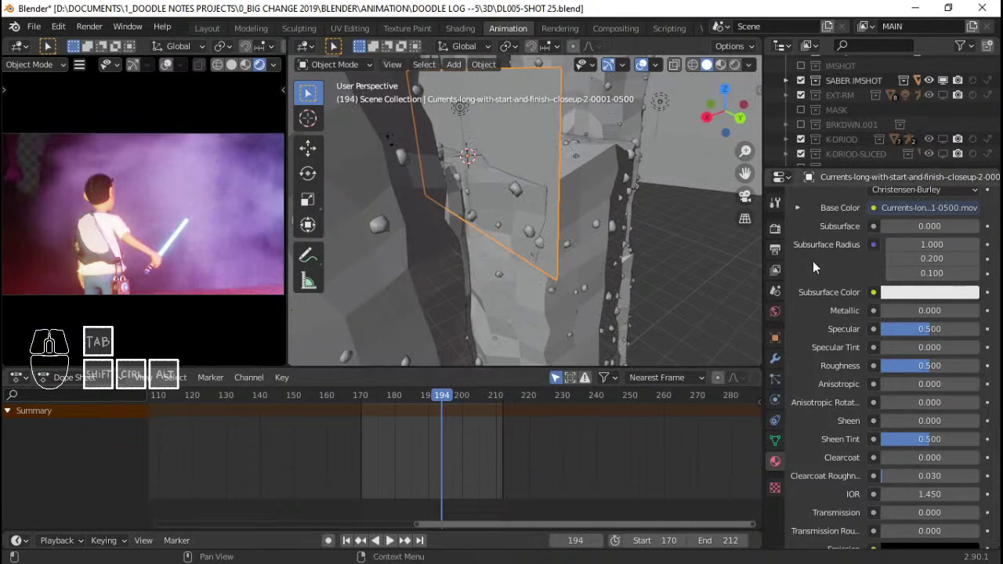
# Expand the Base Color texture settings of the smoke material and set the movie's start frame to 170
pyautogui.click(798, 208)
pyautogui.click(933, 332)
pyautogui.write('1')
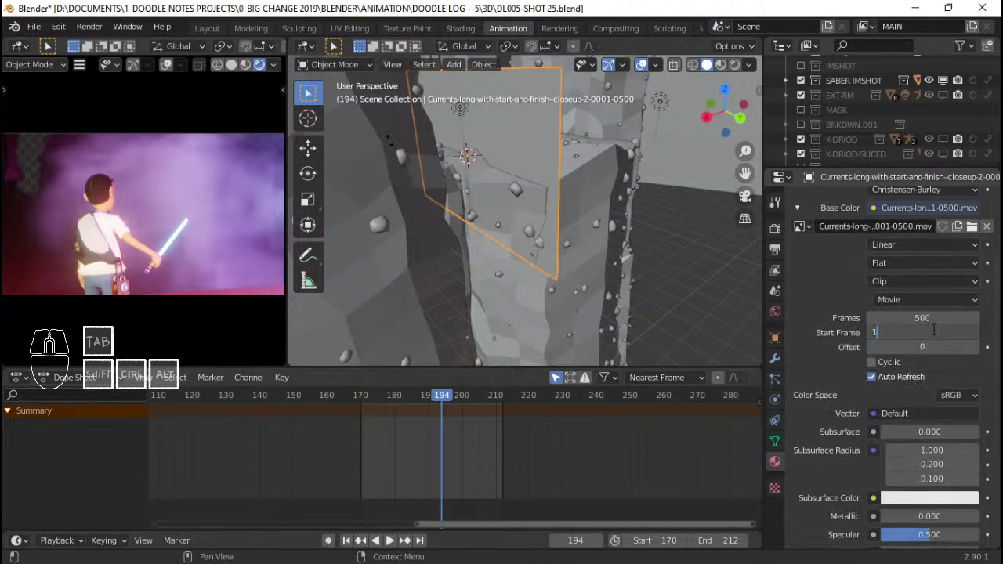
pyautogui.write('70')
pyautogui.press('Return')
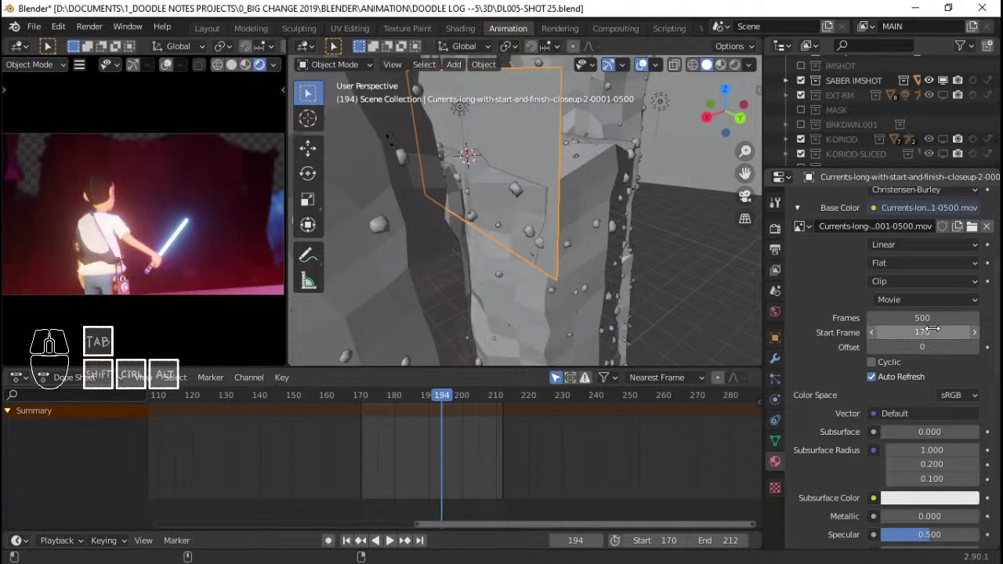
# Play the shot from its first frame and scrub back to frame 195 to check the smoke's timing
pyautogui.hotkey('shift', 'Left')
pyautogui.press('space')
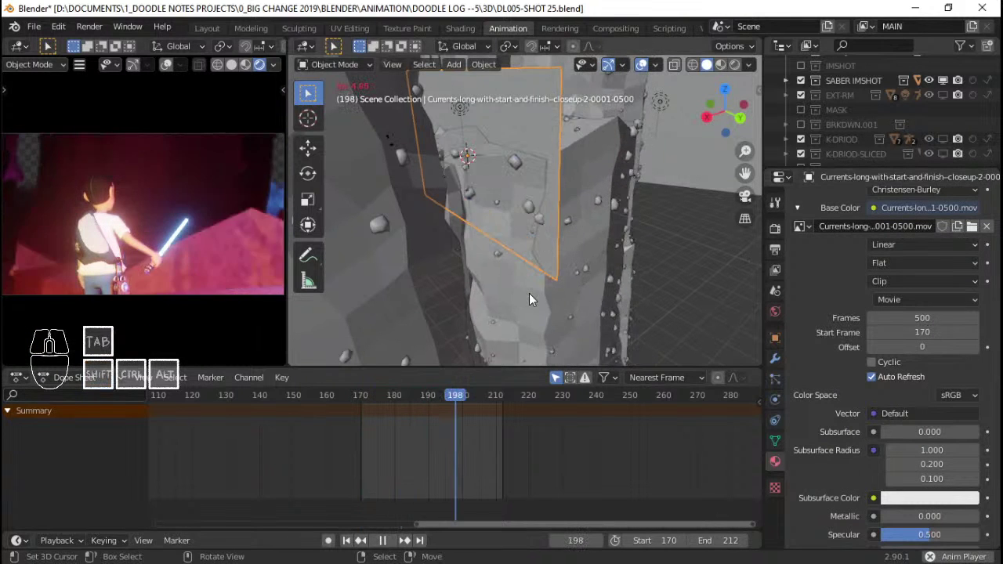
pyautogui.press('space')
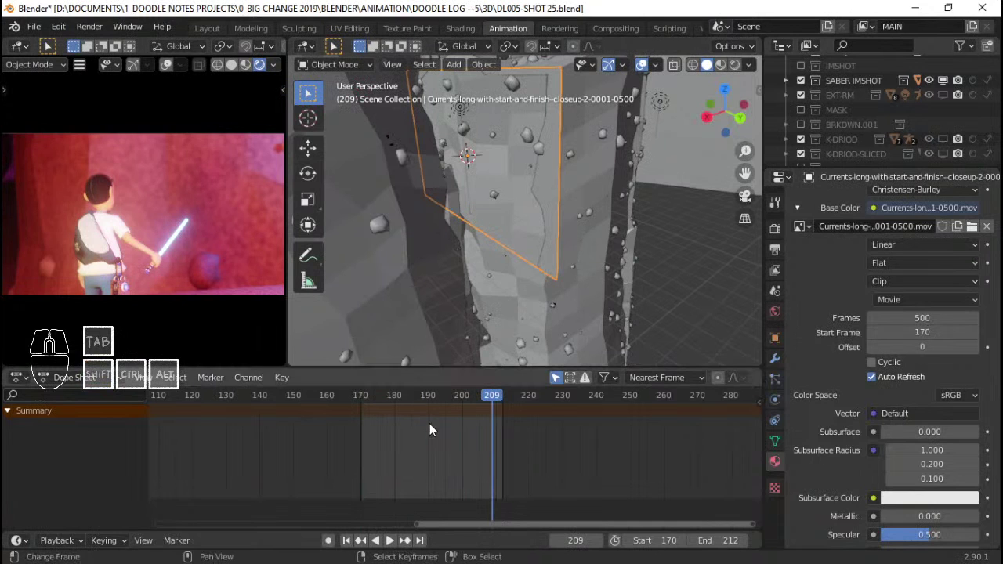
pyautogui.press('space')
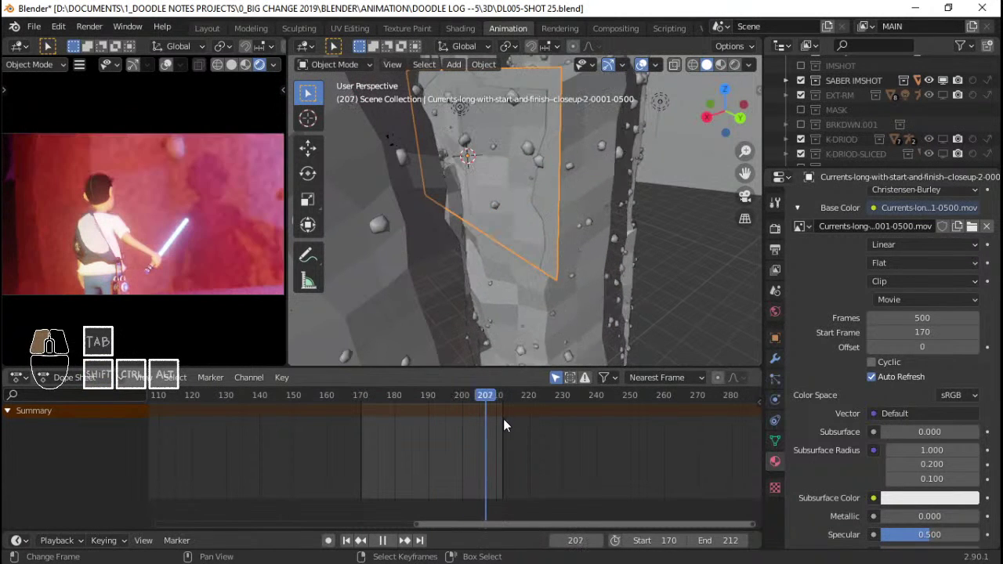
pyautogui.moveTo(504, 424); pyautogui.dragTo(445, 415)
pyautogui.press('space')
pyautogui.keyDown('shift'); pyautogui.moveTo(576, 118); pyautogui.dragTo(588, 180, button='middle'); pyautogui.keyUp('shift')
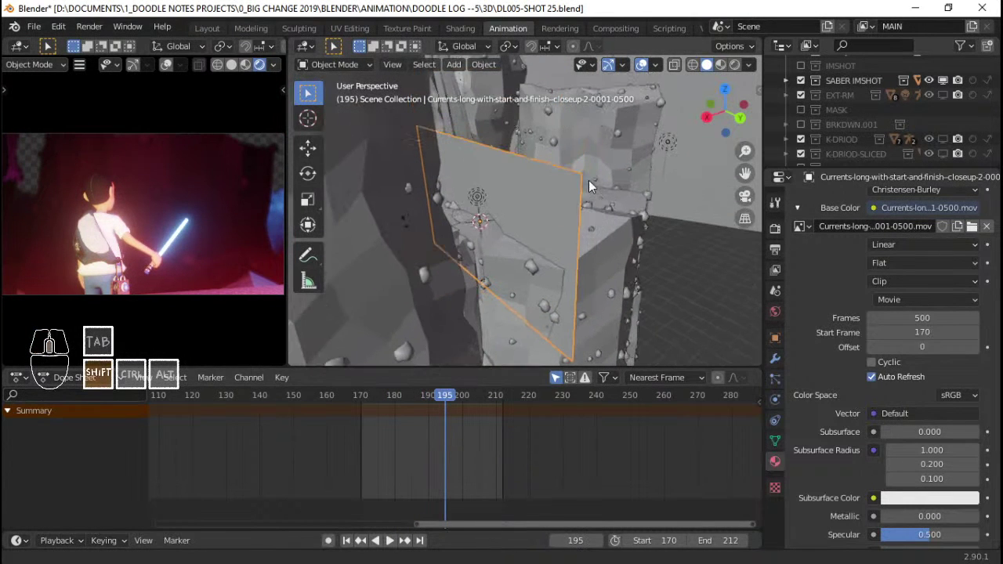
pyautogui.moveTo(254, 226); pyautogui.dragTo(165, 202, button='middle')
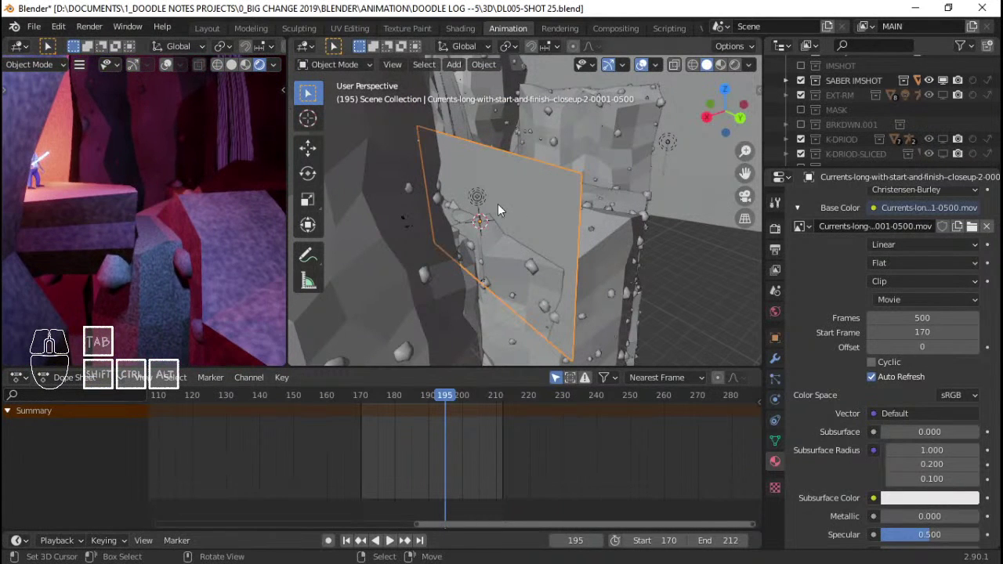
pyautogui.press('g')
pyautogui.press('z')
pyautogui.rightClick(504, 173)
# Set the smoke movie texture's start frame to 0
pyautogui.click(936, 335)
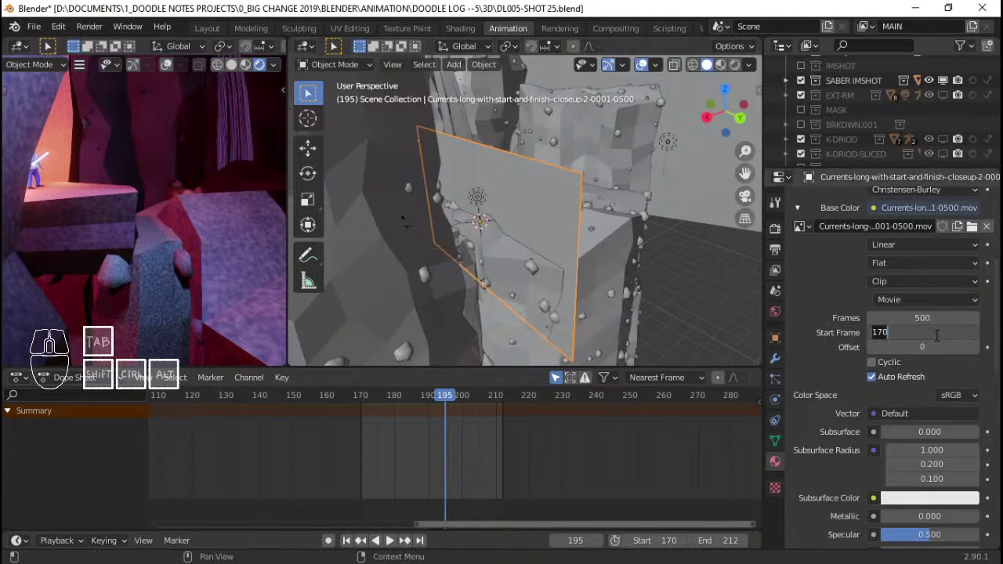
pyautogui.press('Return')
# Move the smoke plane about 2 m along the global X axis and rotate it around the global Z axis
pyautogui.moveTo(264, 203)
pyautogui.mouseDown(button='middle')
pyautogui.moveTo(213, 220)
pyautogui.moveTo(215, 243)
pyautogui.moveTo(223, 240)
pyautogui.mouseUp(button='middle')
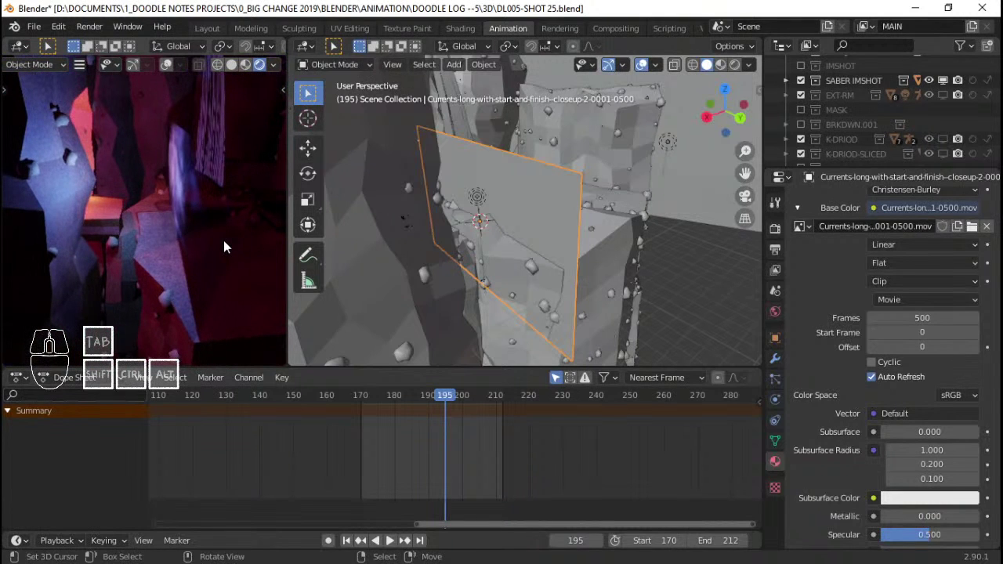
pyautogui.press('g')
pyautogui.press('y')
pyautogui.press('x')
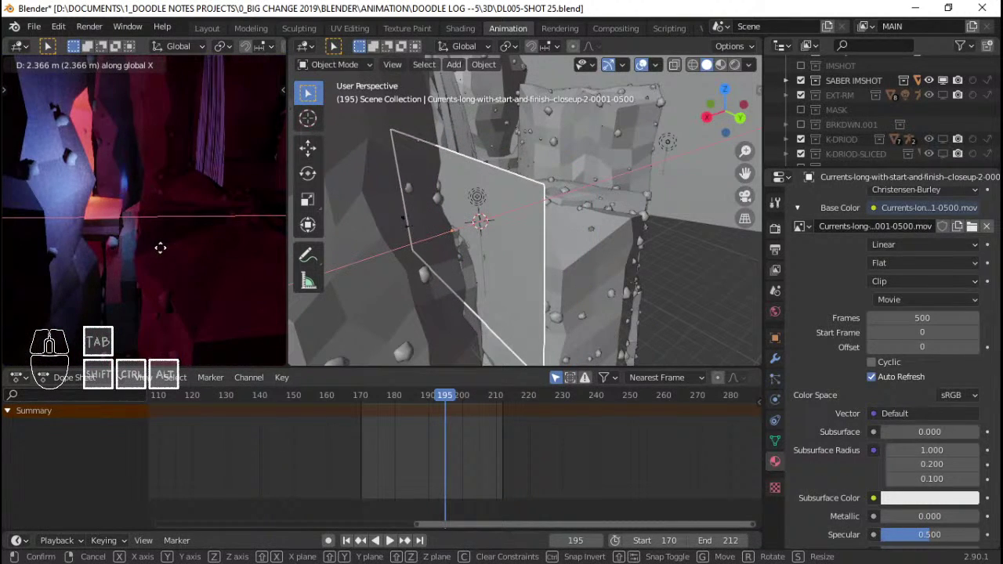
pyautogui.click(170, 246)
pyautogui.press('r')
pyautogui.press('z')
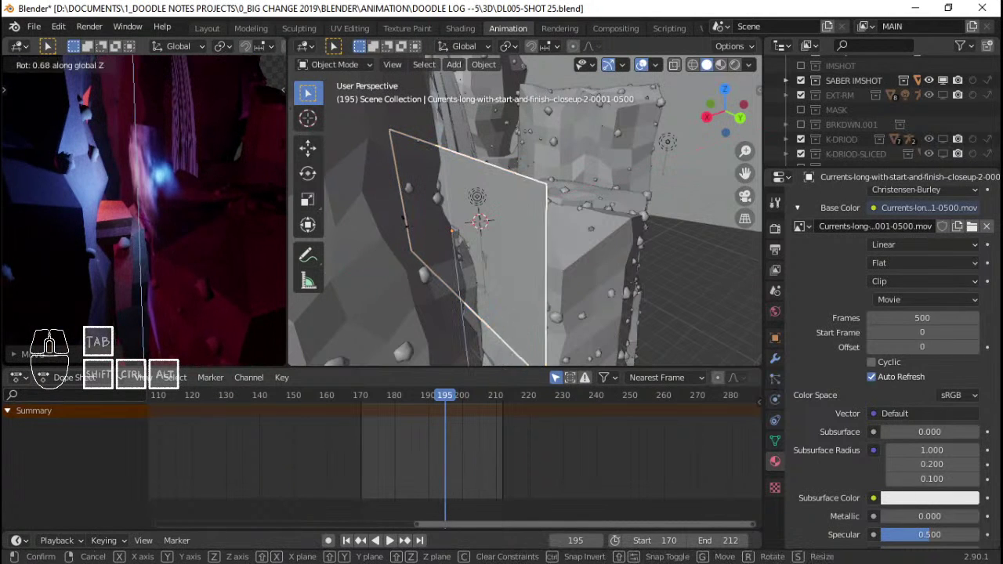
pyautogui.click(237, 246)
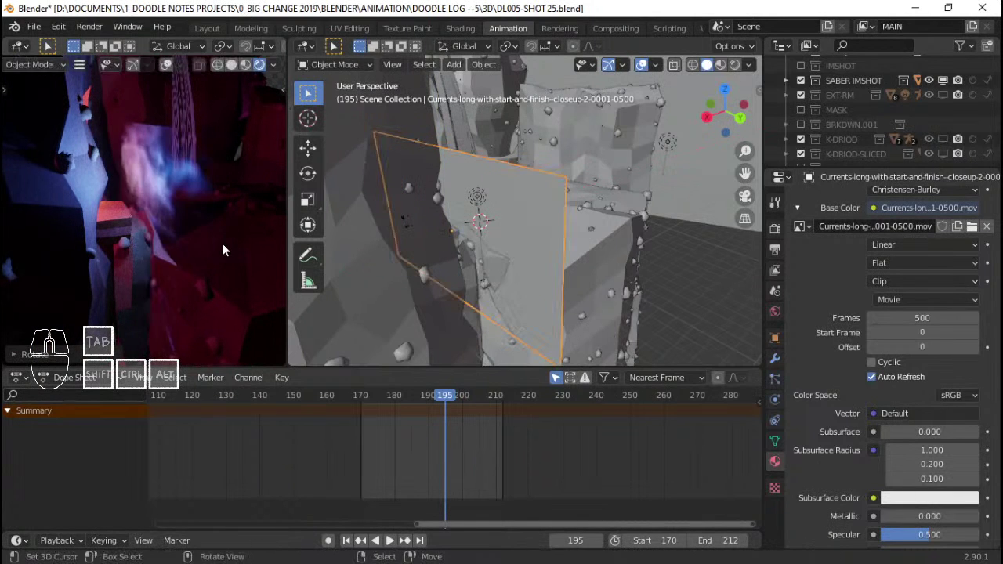
# Shift the smoke plane slightly along global X and raise it along global Z above the rock ledge
pyautogui.press('g')
pyautogui.press('x')
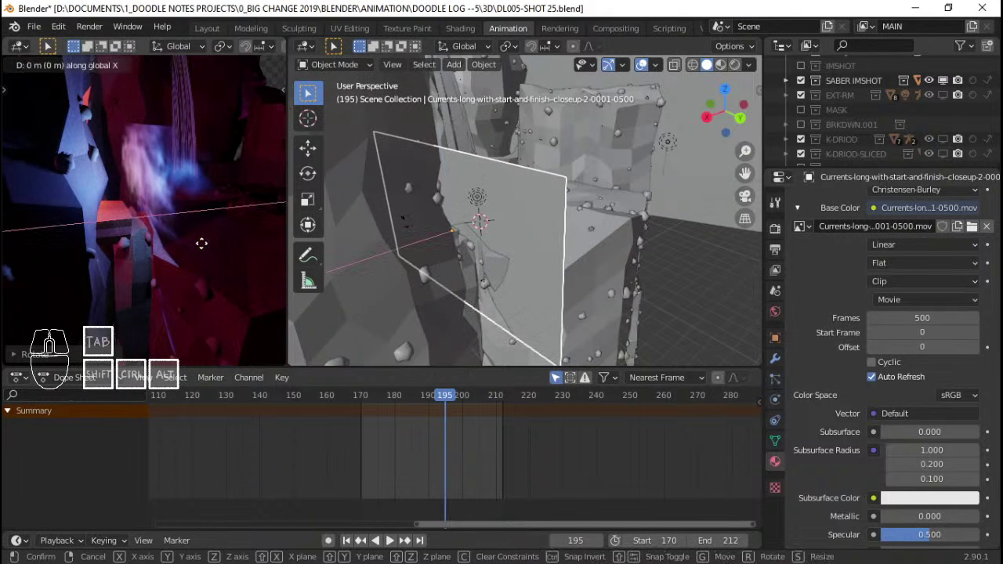
pyautogui.press('z')
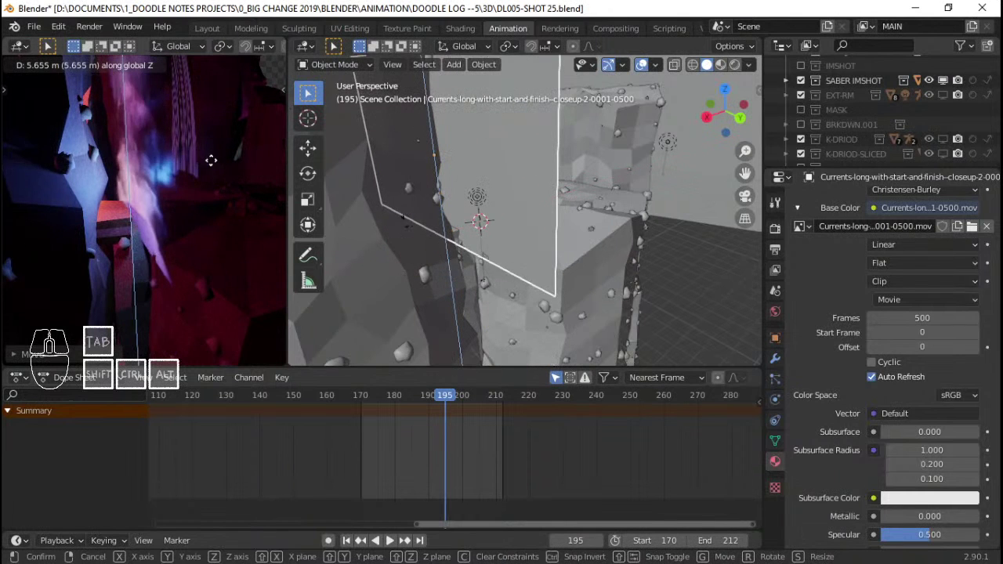
pyautogui.click(207, 187)
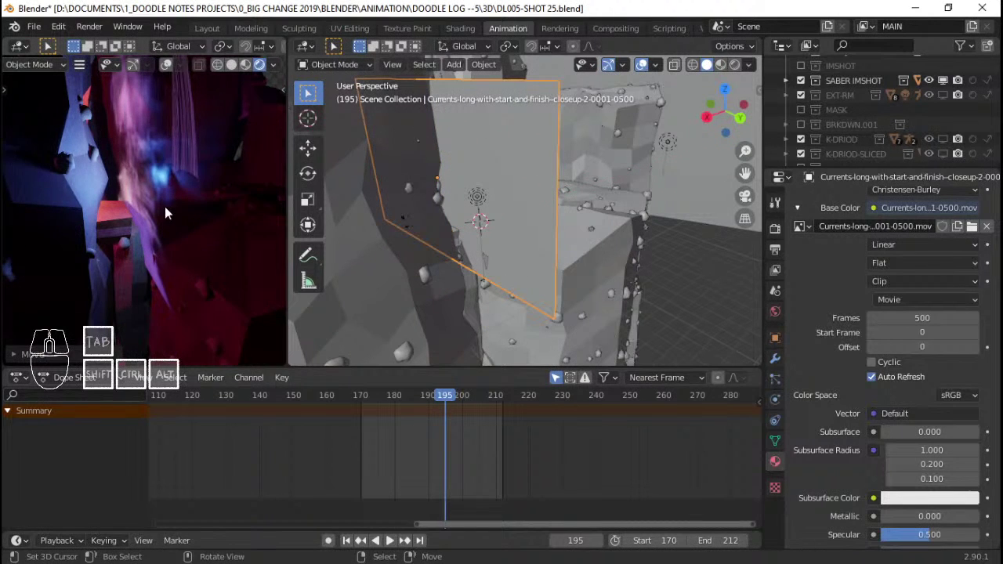
# Return the rendered view to the camera, set the smoke movie's start frame to 160 and play the animation
pyautogui.press('KP_0')
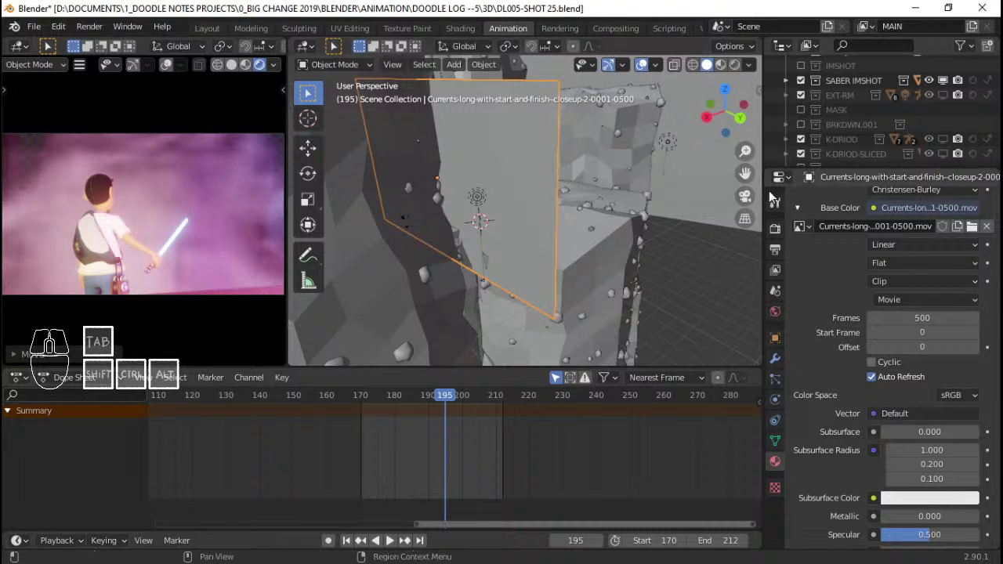
pyautogui.click(936, 333)
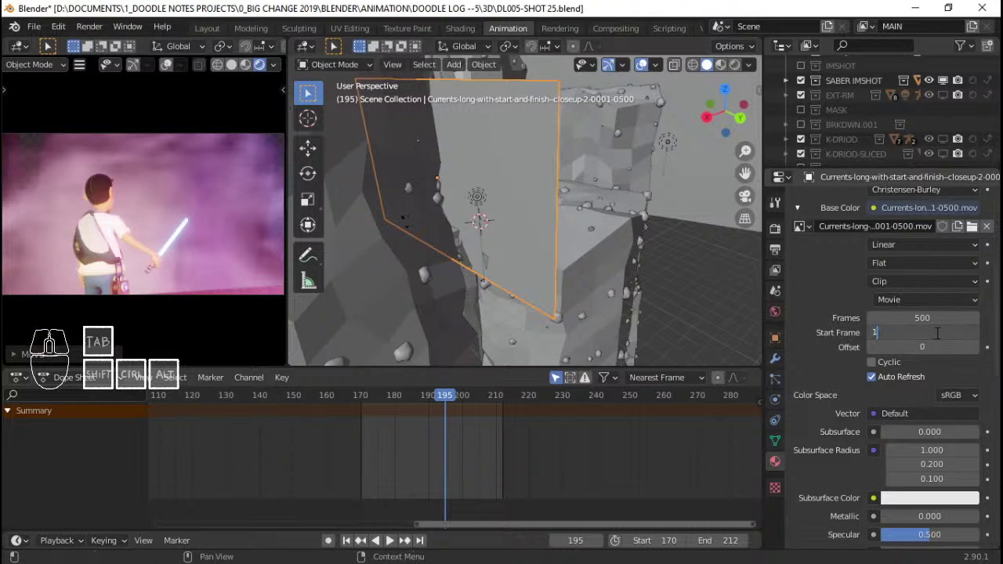
pyautogui.press('Return')
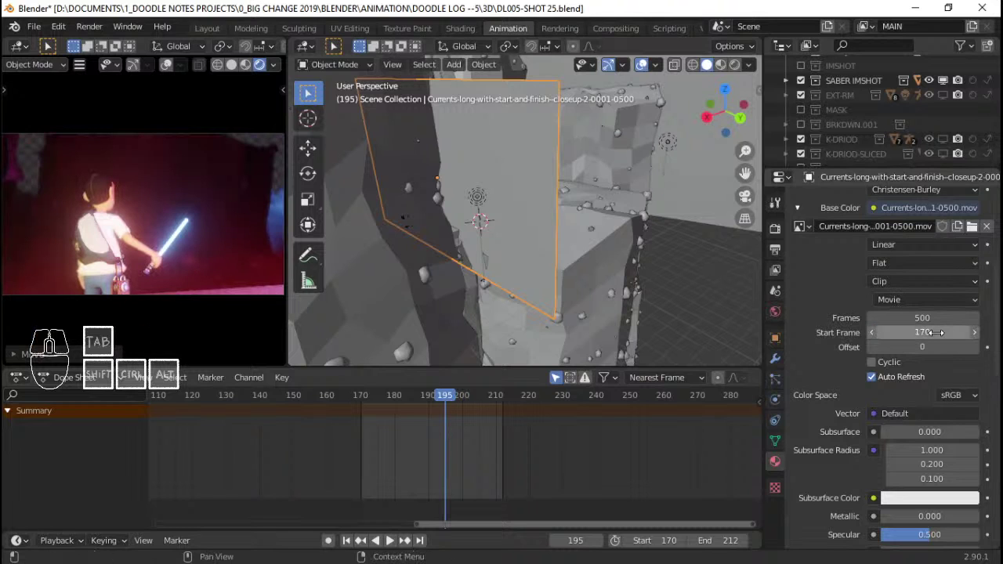
pyautogui.click(941, 332)
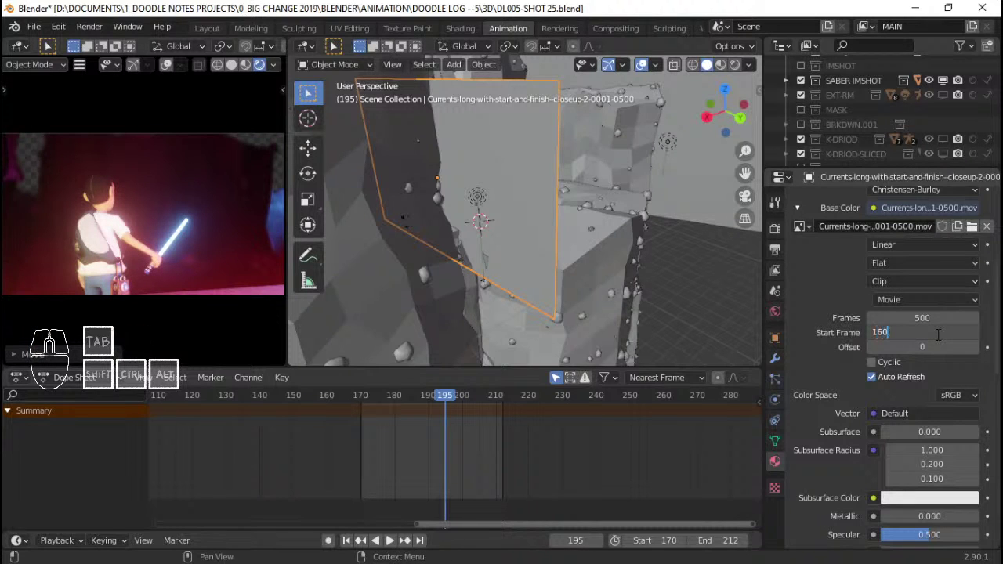
pyautogui.press('Return')
pyautogui.press('space')
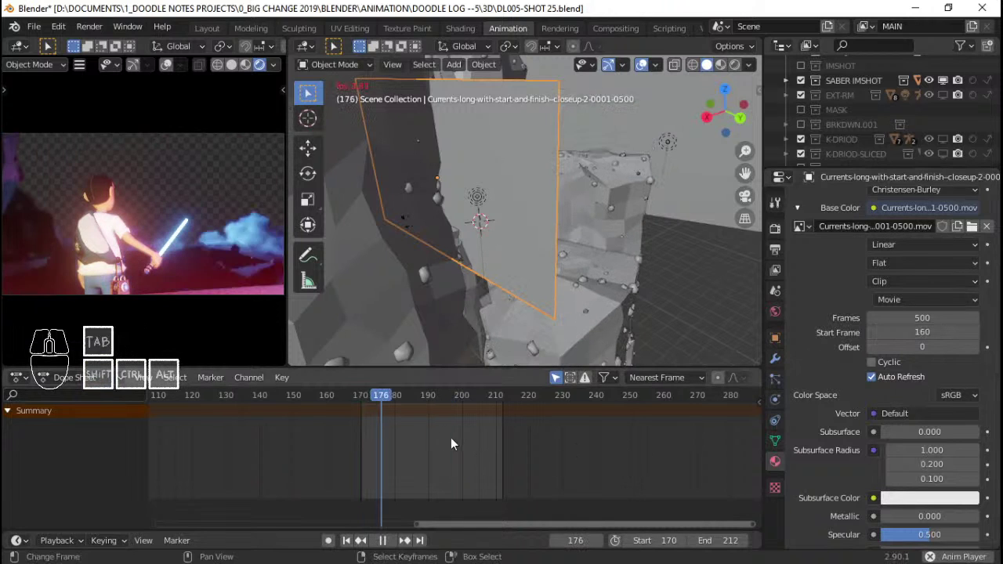
# Set the smoke movie's start frame to 150 and replay the animation from frame 170
pyautogui.press('space')
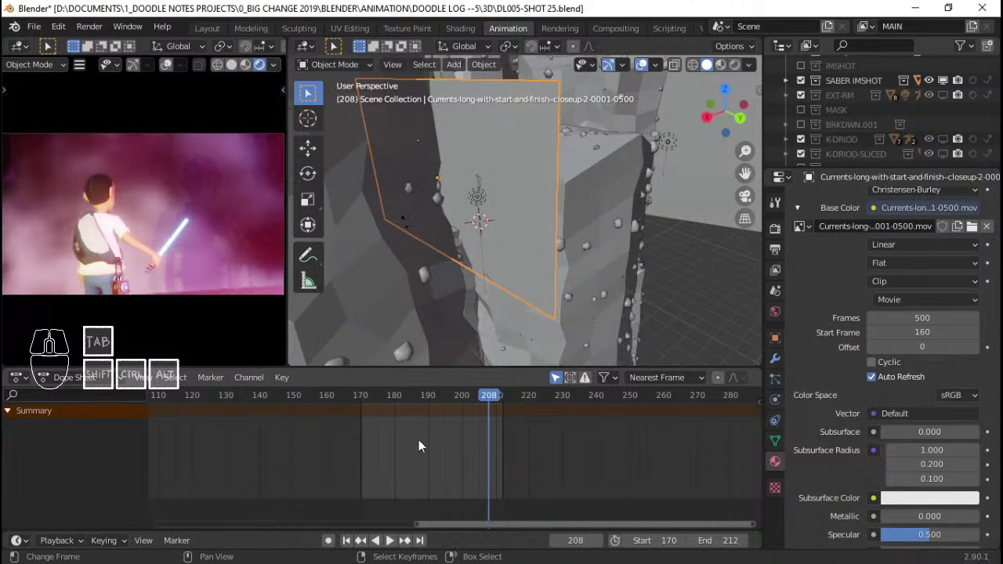
pyautogui.moveTo(409, 449); pyautogui.dragTo(504, 436)
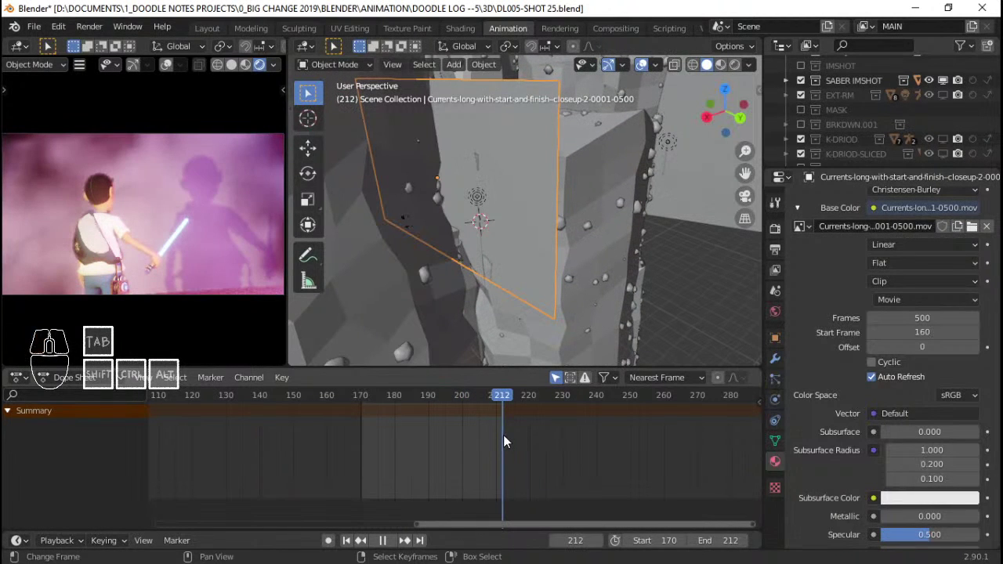
pyautogui.click(942, 332)
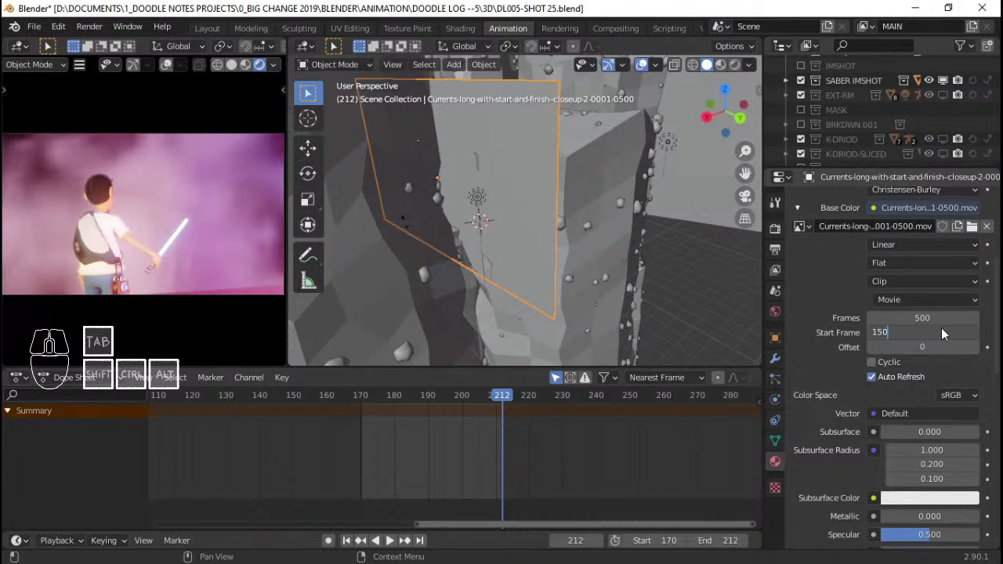
pyautogui.press('Return')
pyautogui.hotkey('shift', 'Left')
pyautogui.press('space')
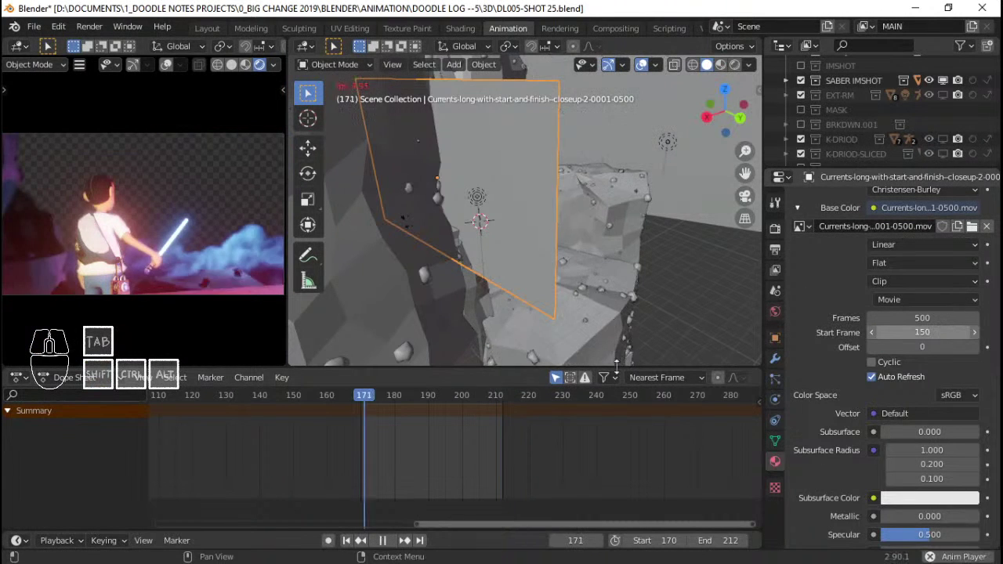
pyautogui.press('space')
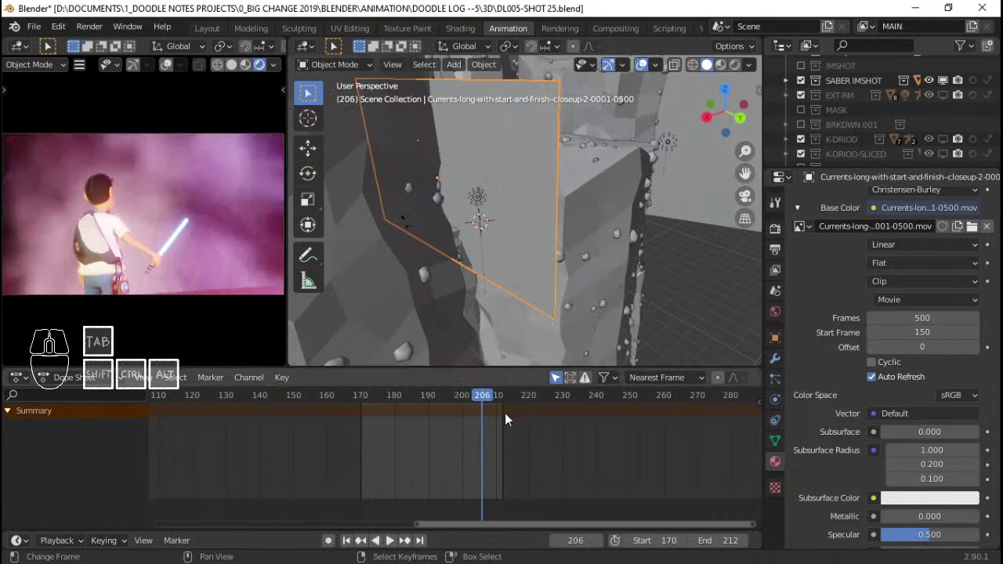
pyautogui.click(350, 454)
pyautogui.press('space')
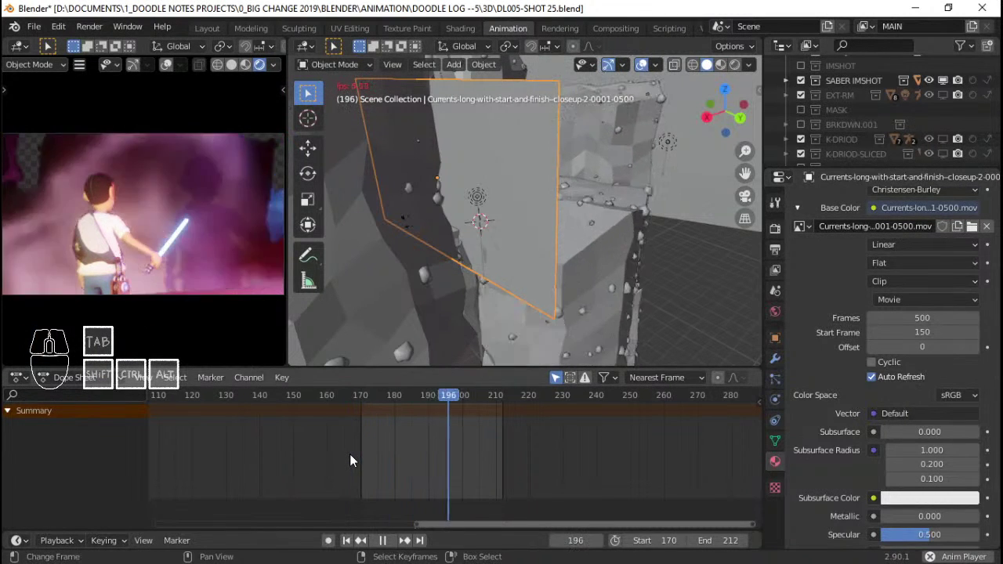
# Move the smoke plane along the global X axis toward the farther rock ledge, play the animation and return to frame 170
pyautogui.press('Escape')
pyautogui.moveTo(588, 217); pyautogui.dragTo(485, 276, button='middle')
pyautogui.press('g')
pyautogui.press('y')
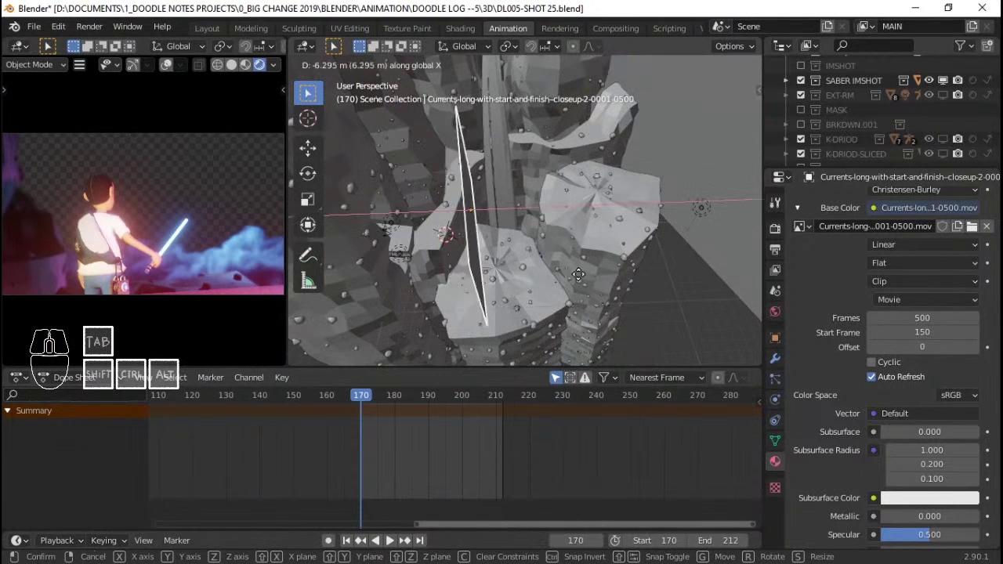
pyautogui.click(595, 293)
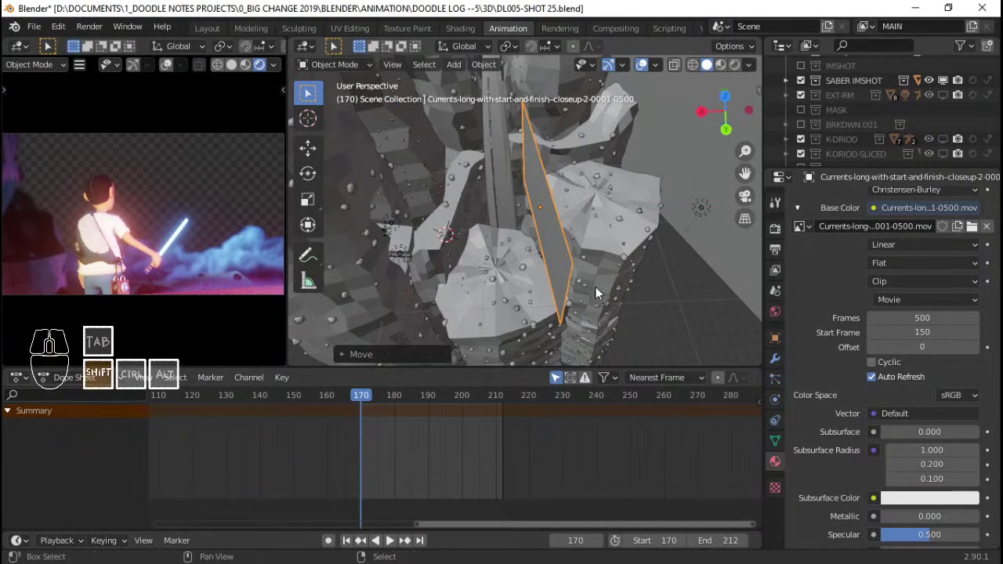
pyautogui.press('space')
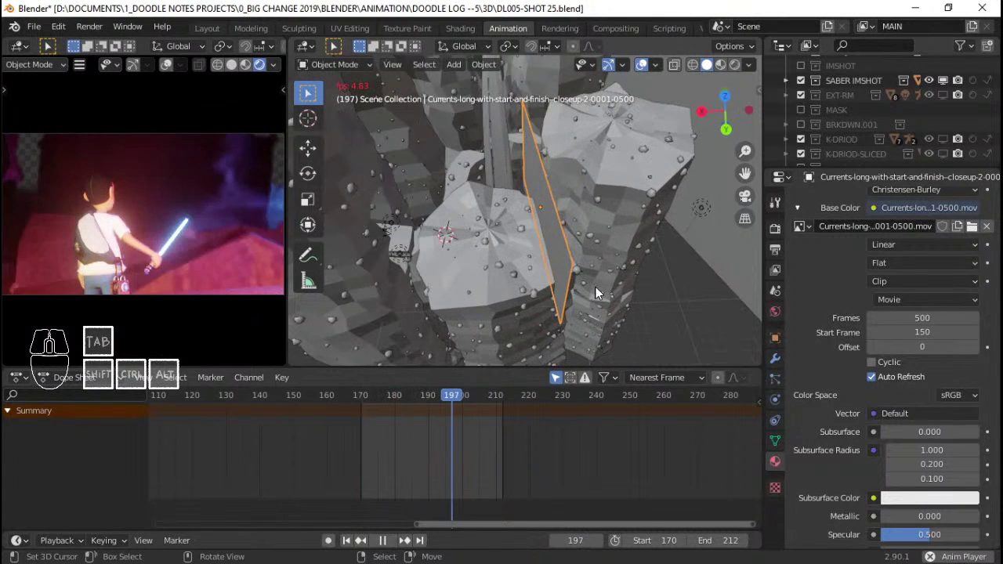
pyautogui.press('space')
pyautogui.hotkey('shift', 'Left')
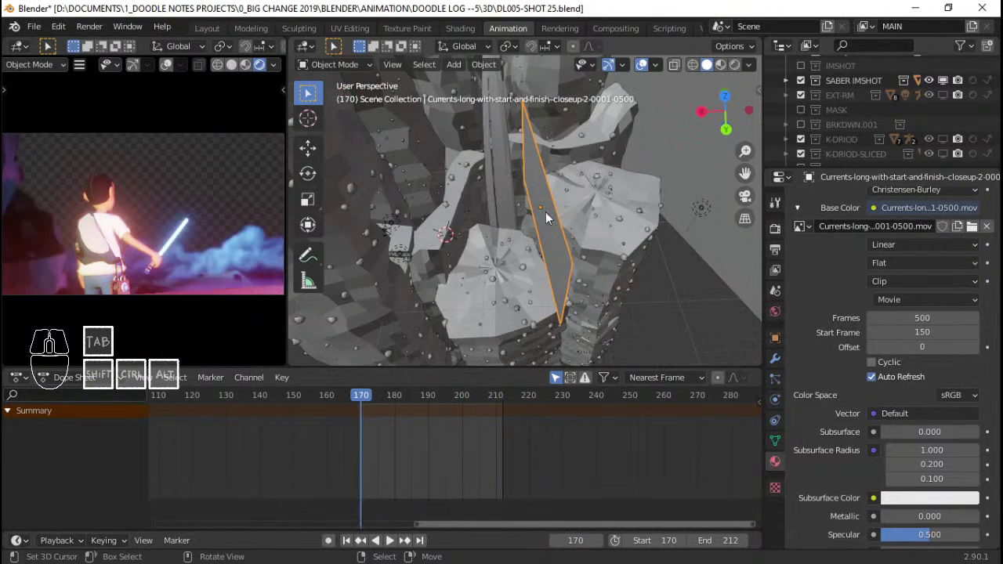
# Lower the smoke plane about 2.5 m along the global Z axis to just above the rock ledge
pyautogui.moveTo(595, 287); pyautogui.dragTo(582, 186, button='middle')
pyautogui.press('g')
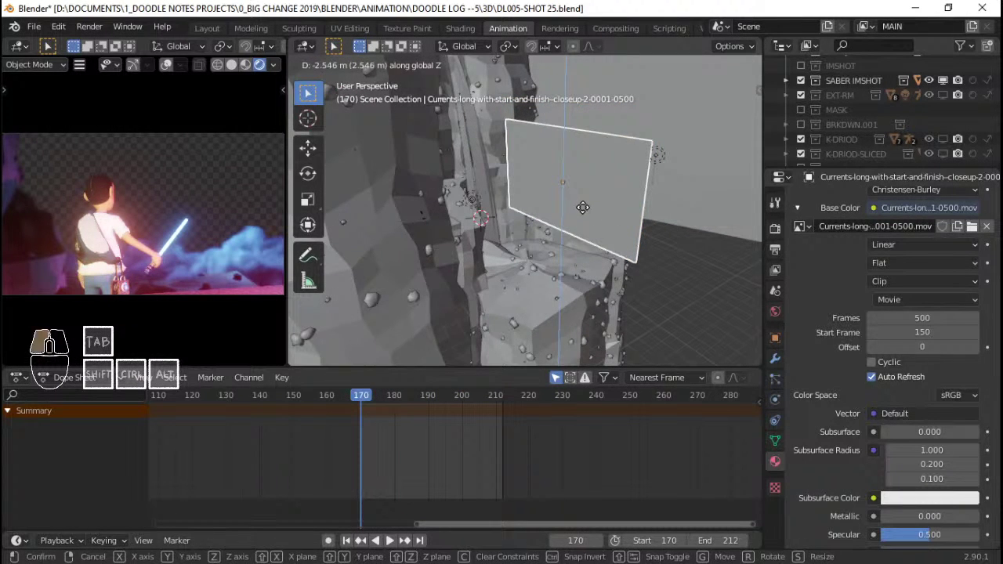
pyautogui.click(582, 204)
# Rotate the smoke plane around the Z axis and scale it up to cover more of the background
pyautogui.press('r')
pyautogui.press('z')
pyautogui.press('s')
pyautogui.press('Return')
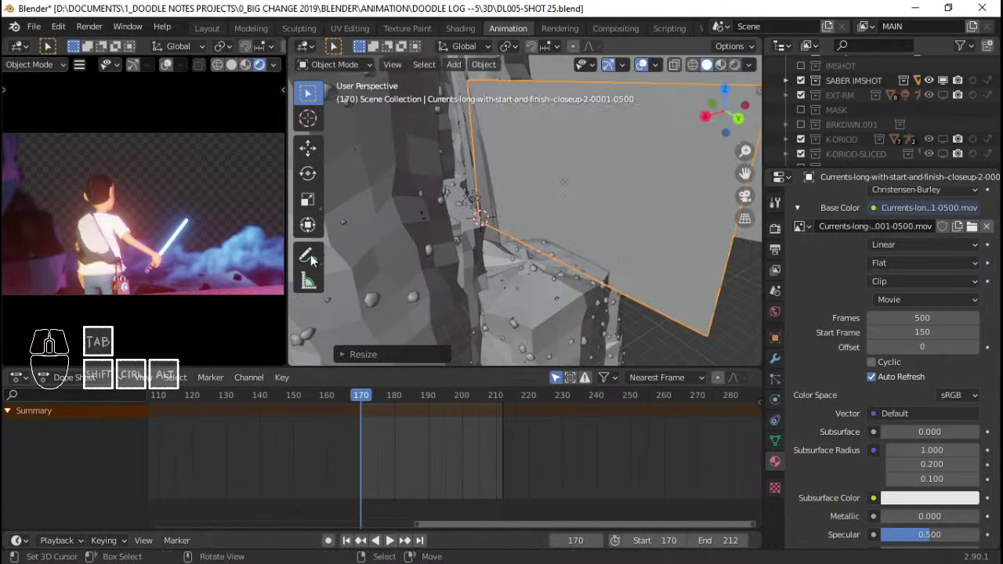
# Play the animation and step back and forth between about frames 186 and 196 to examine the smoke in the rendered view
pyautogui.press('space')
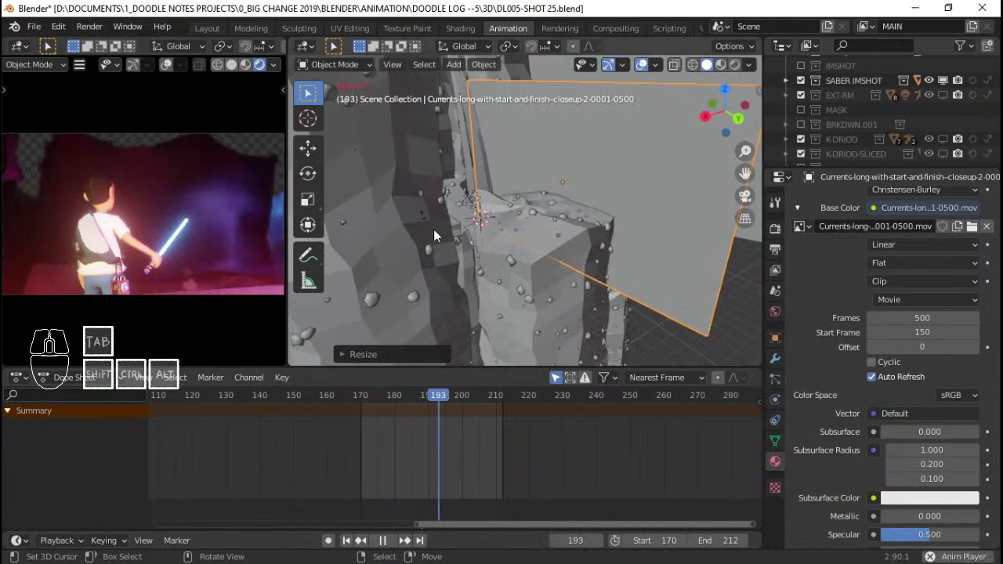
pyautogui.press('space')
pyautogui.hotkey('shift', 'Left')
pyautogui.press('space')
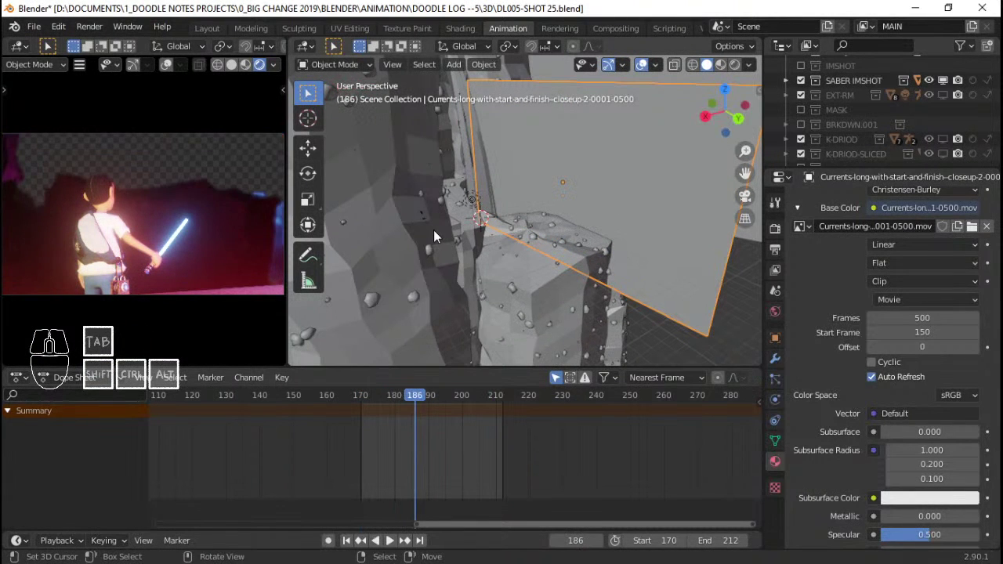
pyautogui.press('space')
pyautogui.press('Right')
pyautogui.press('Right')
pyautogui.press('Right')
pyautogui.press('Right')
pyautogui.press('Right')
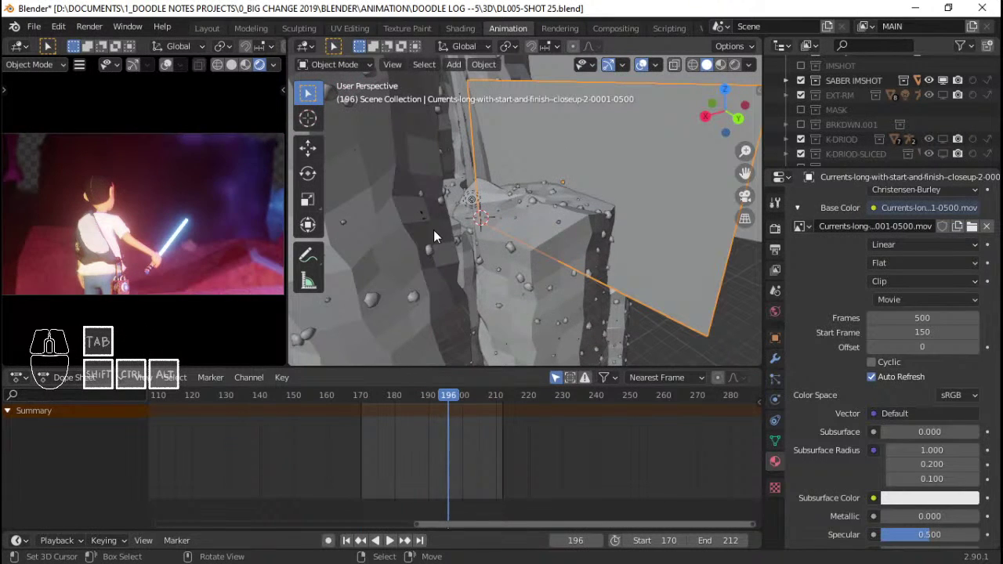
pyautogui.press('Left')
pyautogui.press('Left')
pyautogui.press('Left')
pyautogui.press('Left')
pyautogui.press('Left')
pyautogui.press('Left')
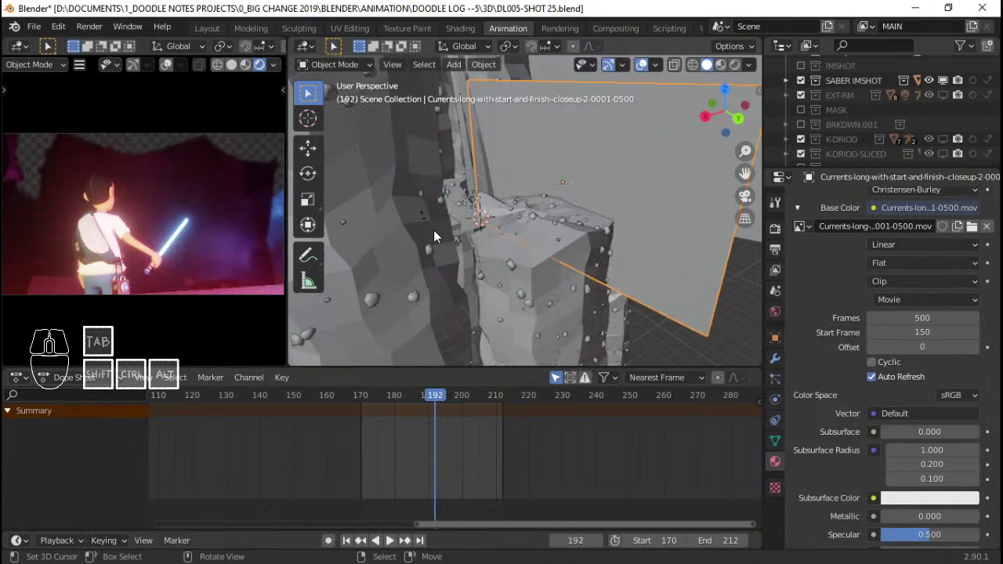
pyautogui.press('Right')
pyautogui.press('Right')
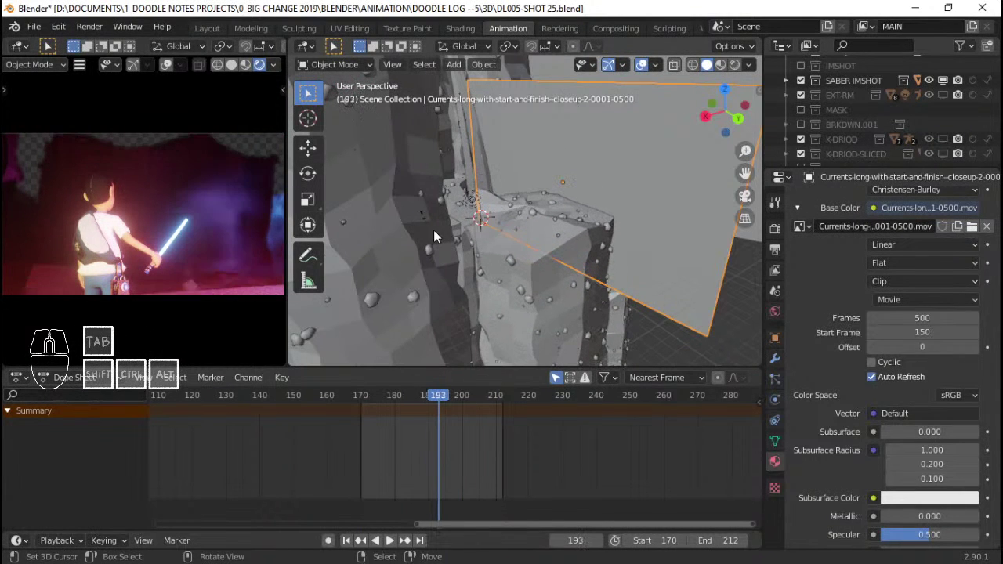
# Unlink the current smoke movie from the plane's Base Color image texture and return to frame 170
pyautogui.click(985, 228)
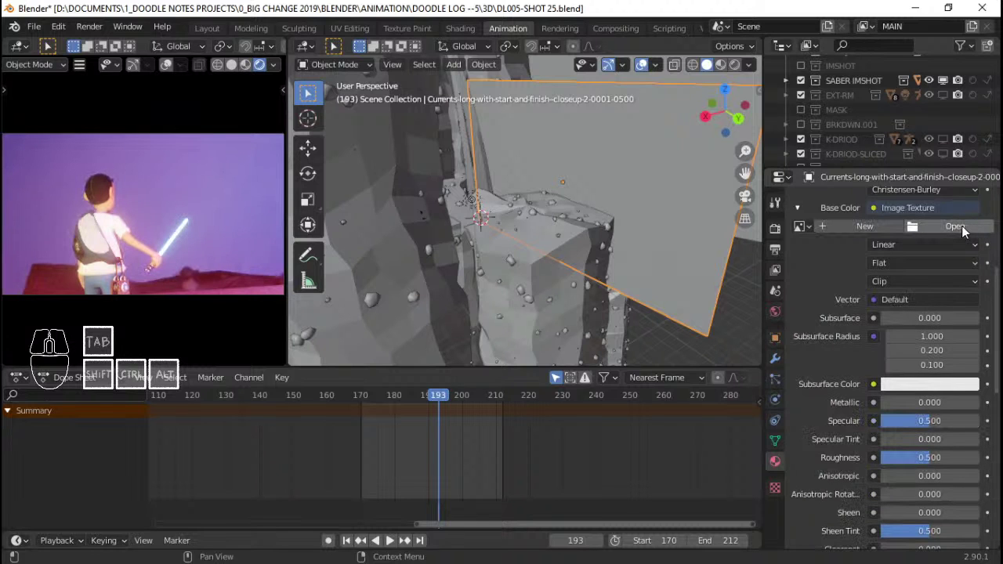
pyautogui.hotkey('shift', 'Left')
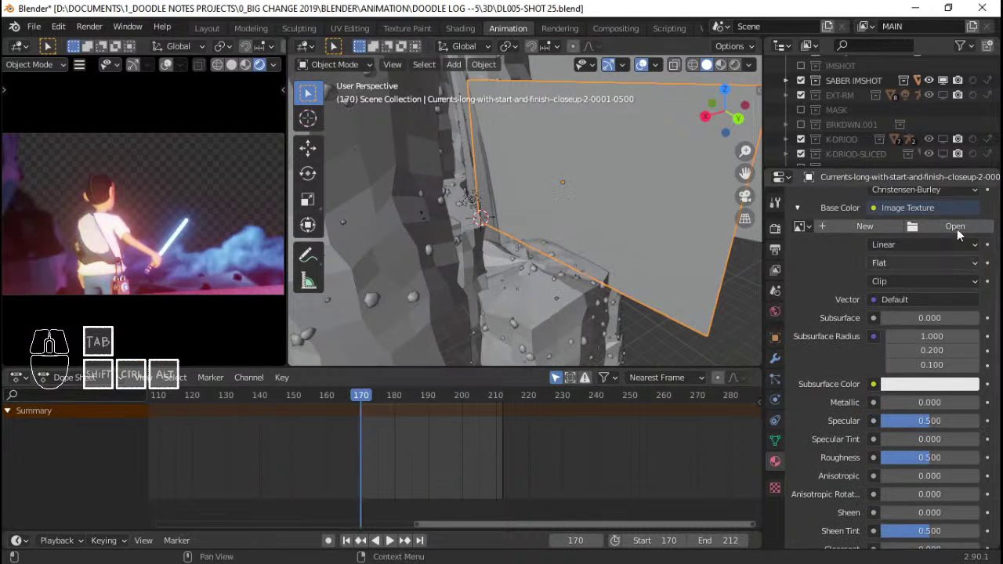
pyautogui.click(612, 27)
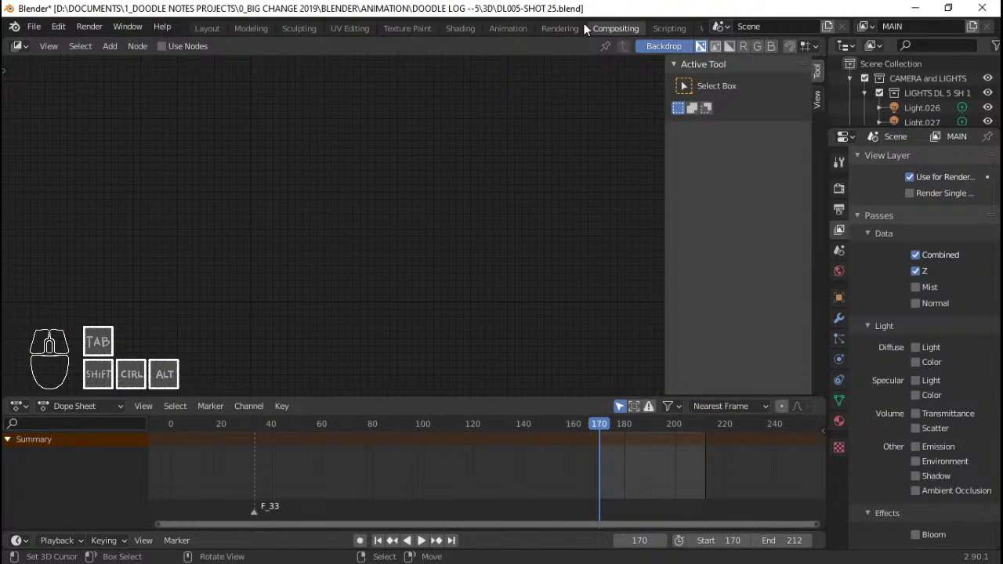
pyautogui.click(503, 30)
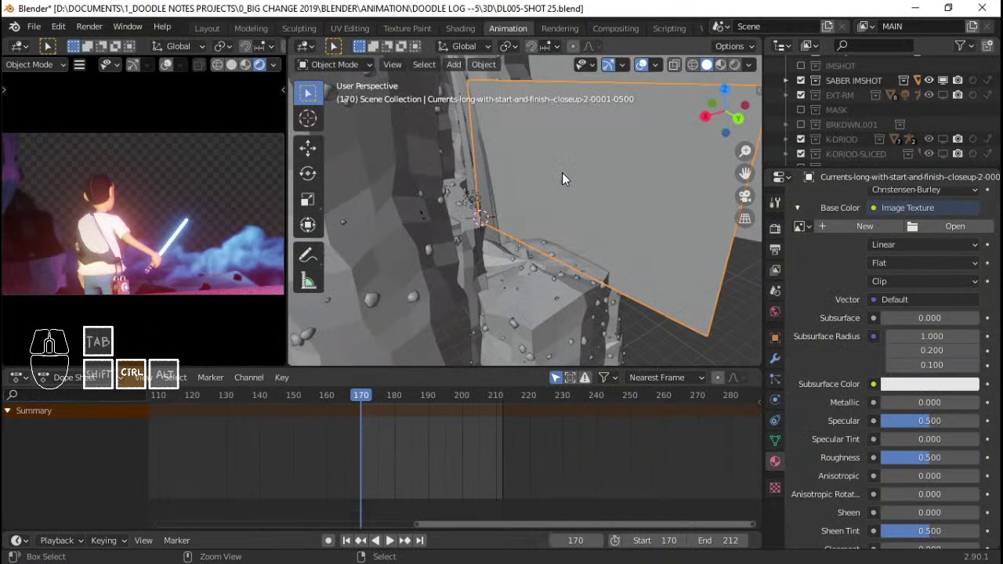
# Undo the last enlargement and rotation of the smoke plane and save the file
pyautogui.hotkey('ctrl', 'z')
pyautogui.scroll(-3, 670, 204)
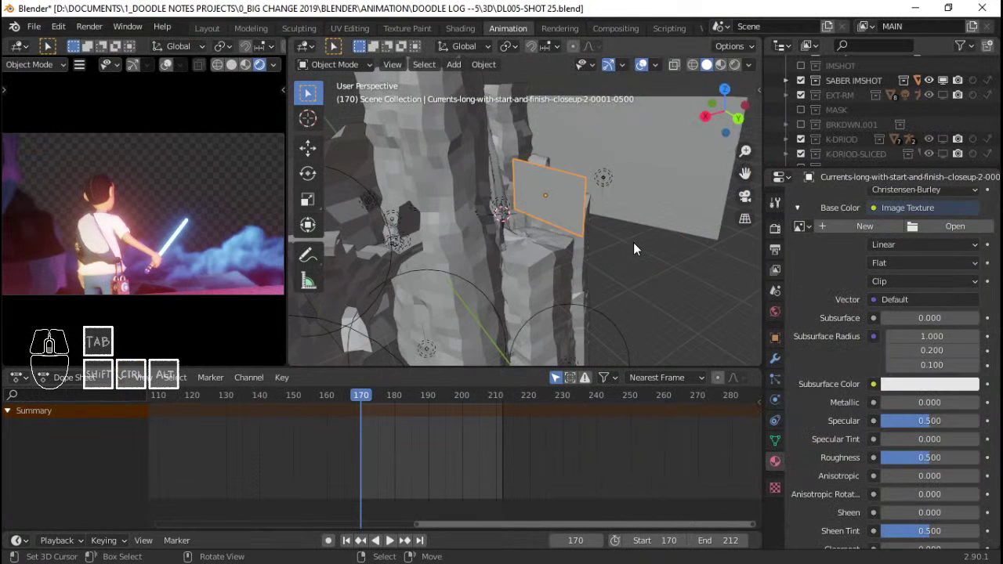
pyautogui.scroll(2, 629, 244)
pyautogui.hotkey('ctrl', 'z')
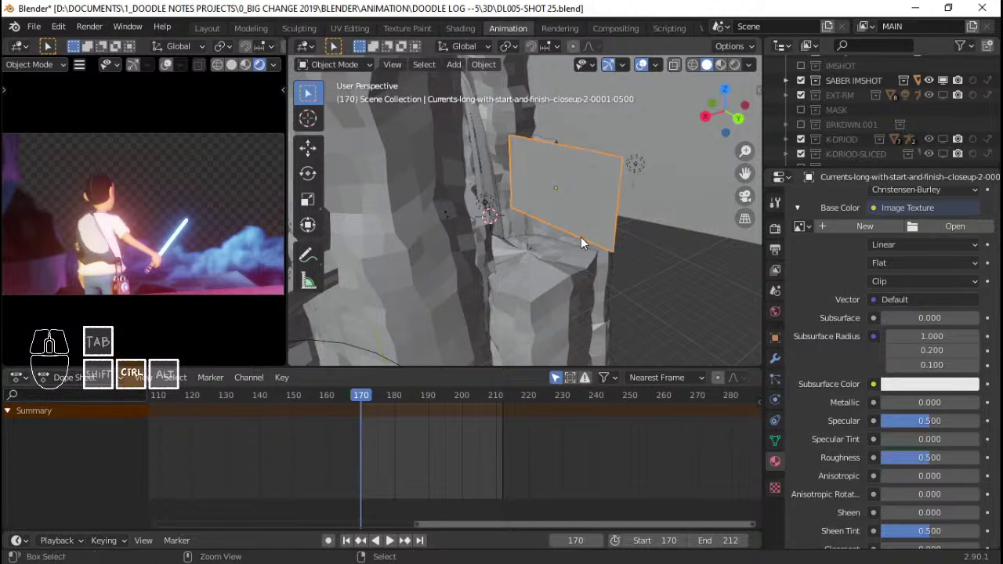
pyautogui.hotkey('ctrl', 's')
# Load "Currents-wide-start and end-1-0001-0260.mov" from the SMOKE folder as the plane's Base Color image texture
pyautogui.click(955, 227)
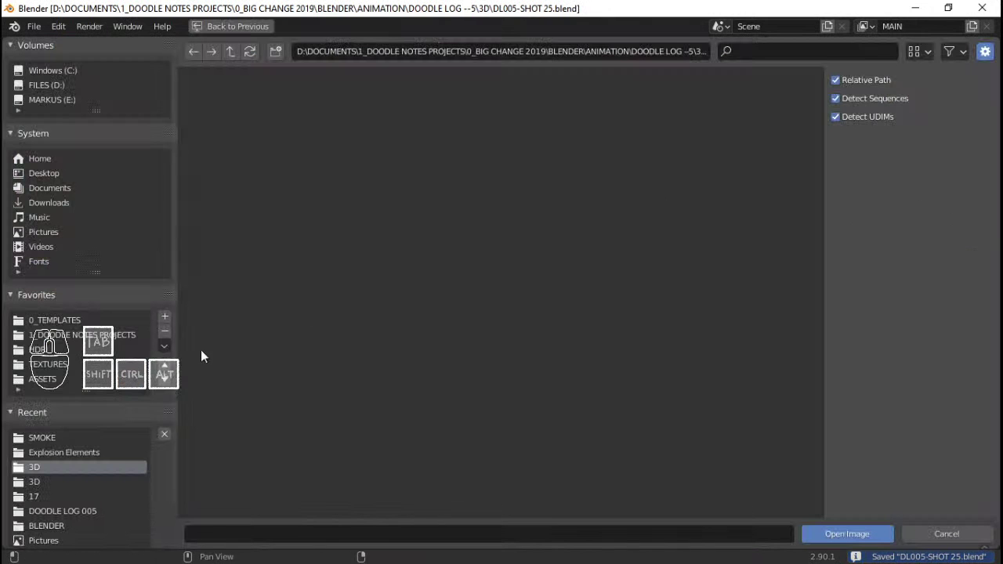
pyautogui.click(69, 436)
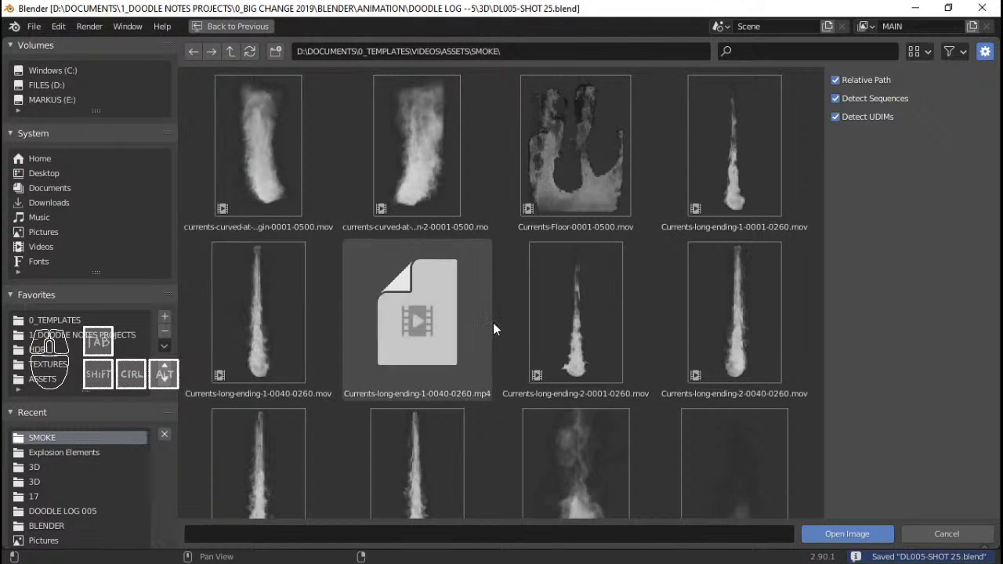
pyautogui.scroll(-5, 548, 324)
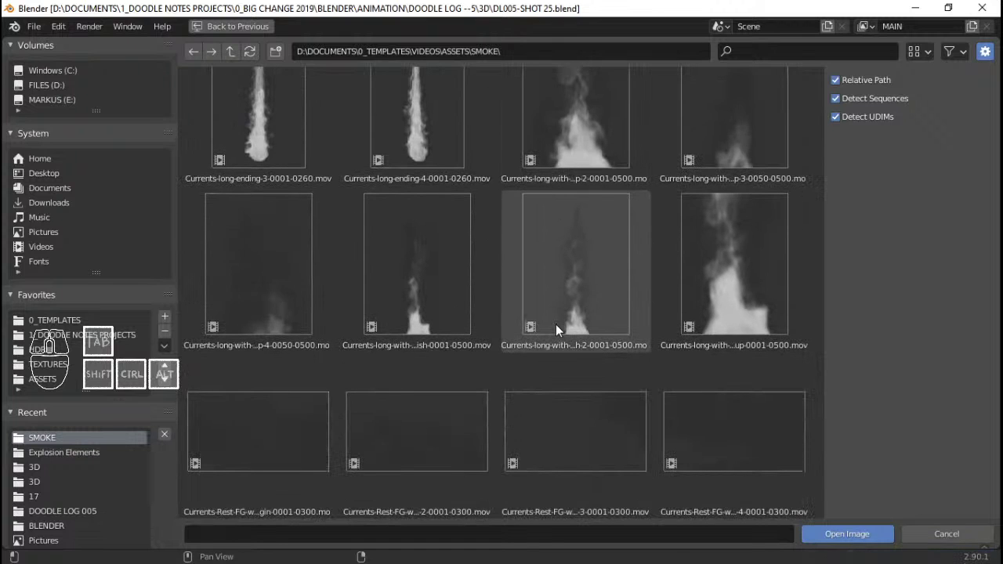
pyautogui.scroll(-5, 555, 324)
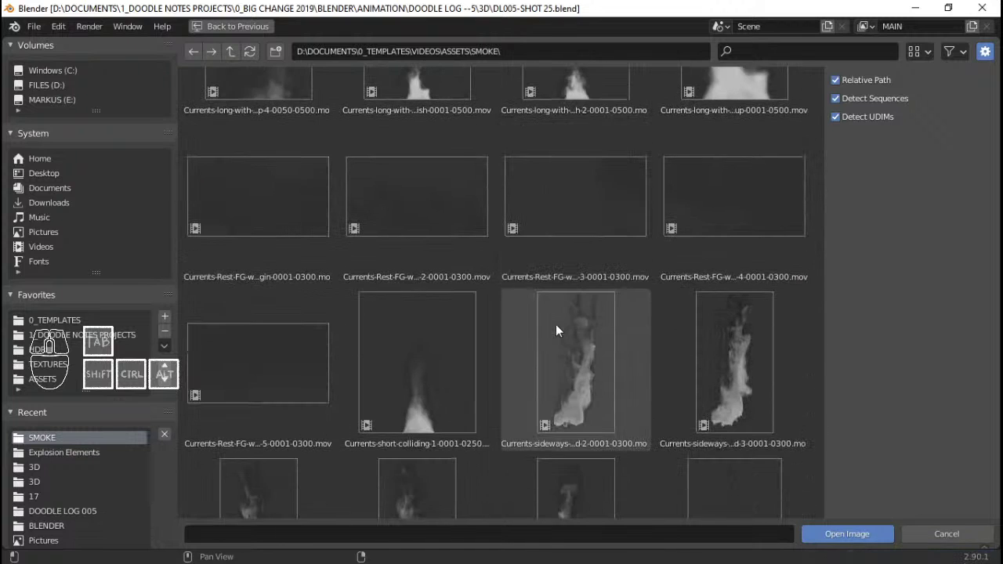
pyautogui.scroll(-10, 556, 325)
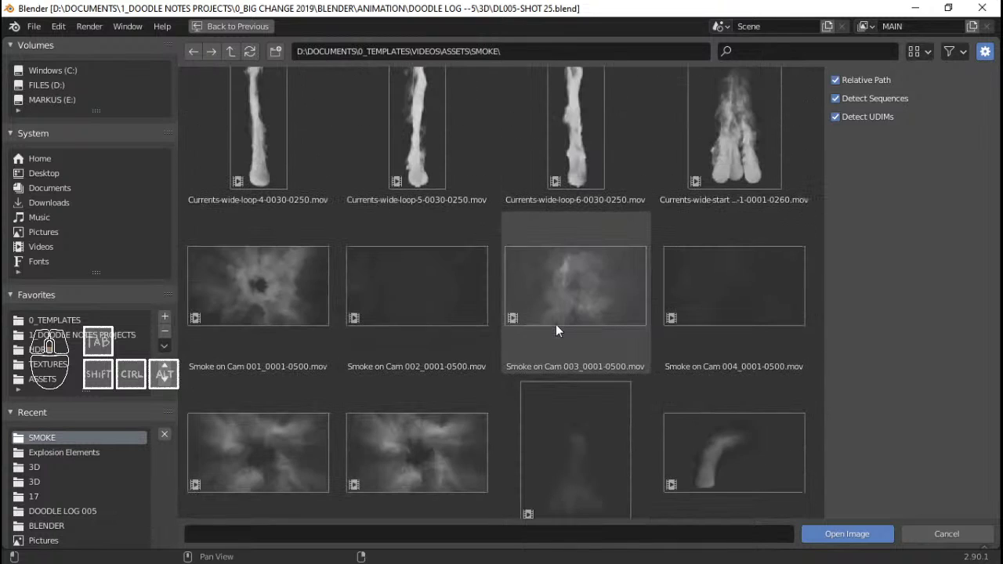
pyautogui.scroll(2, 556, 324)
pyautogui.click(740, 225)
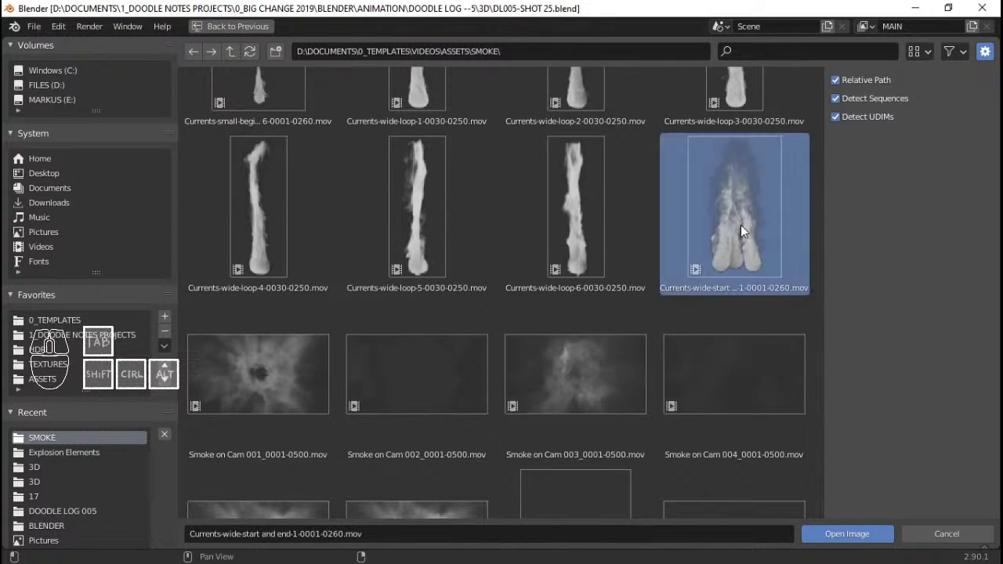
pyautogui.click(861, 533)
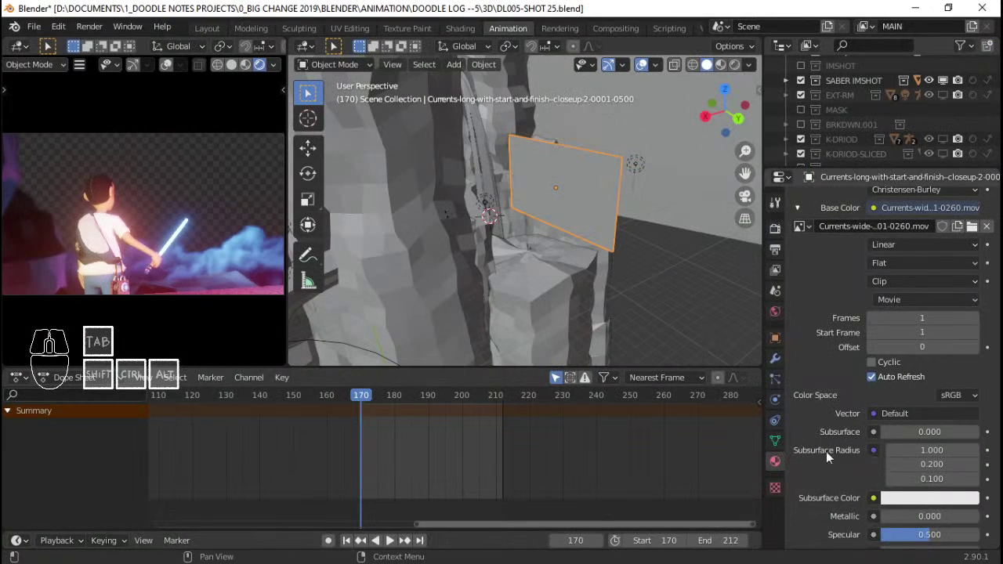
# Set the new smoke movie's frame count to 260 and save the file
pyautogui.click(934, 320)
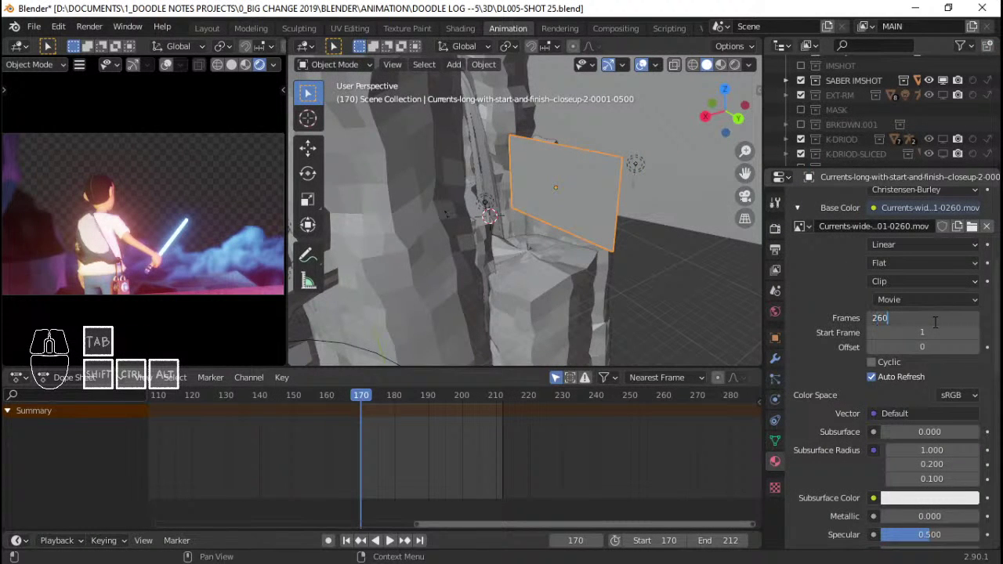
pyautogui.press('Return')
pyautogui.hotkey('ctrl', 's')
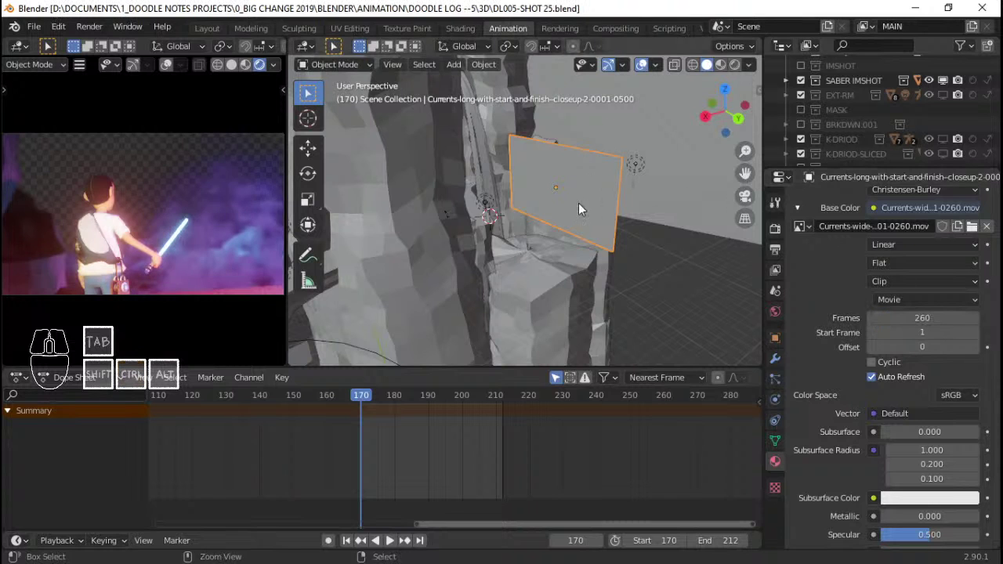
pyautogui.press('s')
pyautogui.press('Escape')
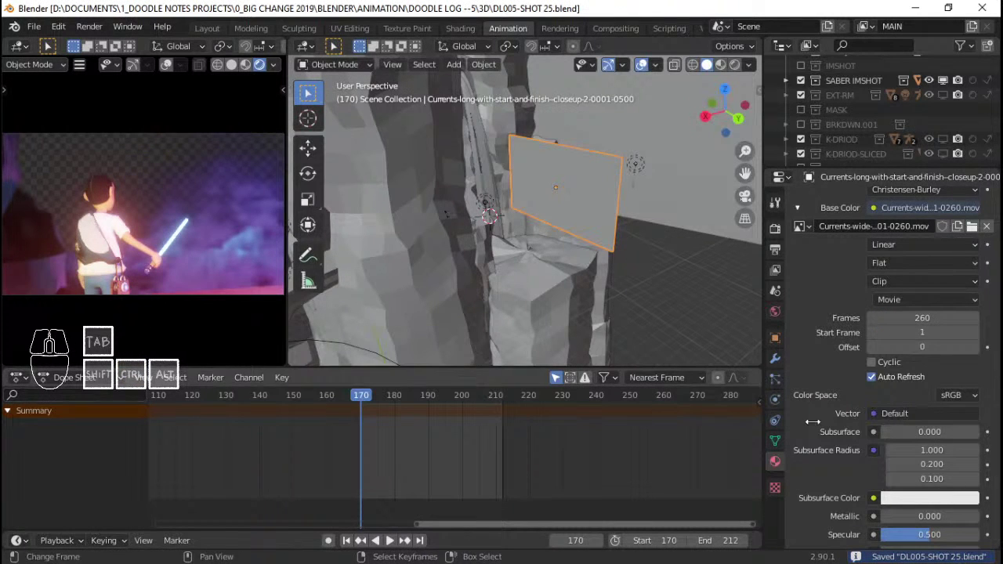
# Set the new smoke movie's start frame to 150 and play the animation
pyautogui.click(922, 334)
pyautogui.write('15')
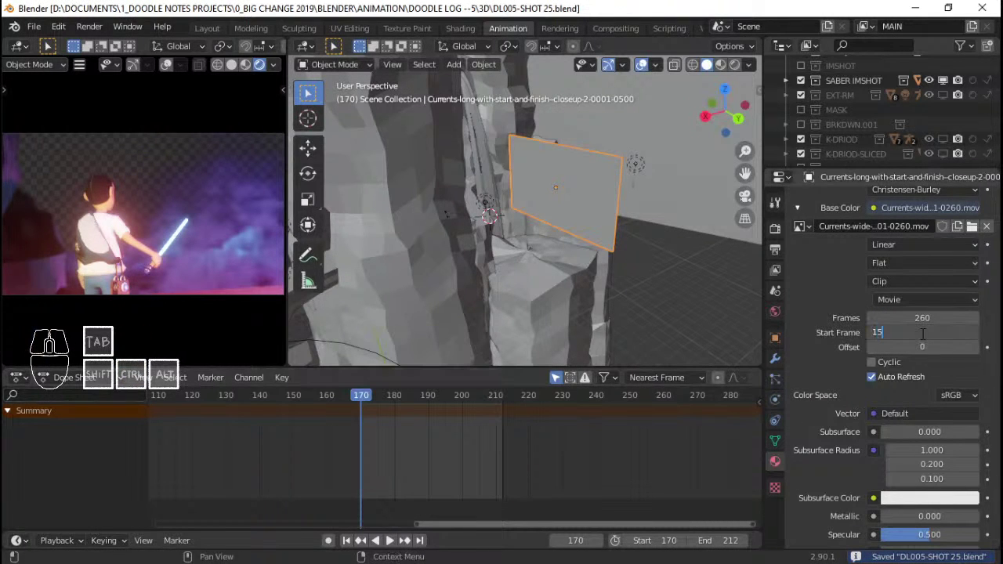
pyautogui.write('0')
pyautogui.press('Return')
pyautogui.press('space')
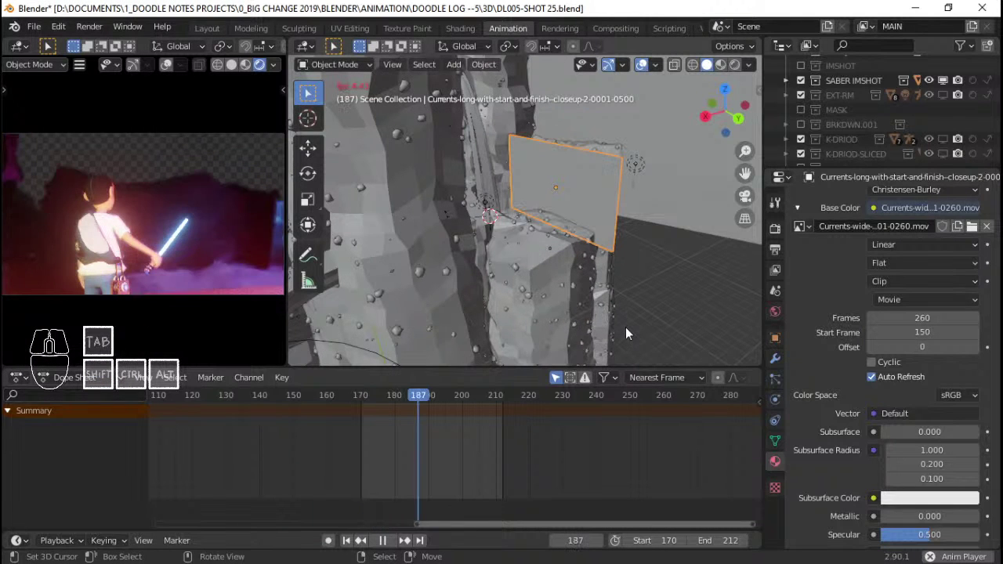
# Move the smoke plane about 13 m along the global X axis
pyautogui.click(408, 460)
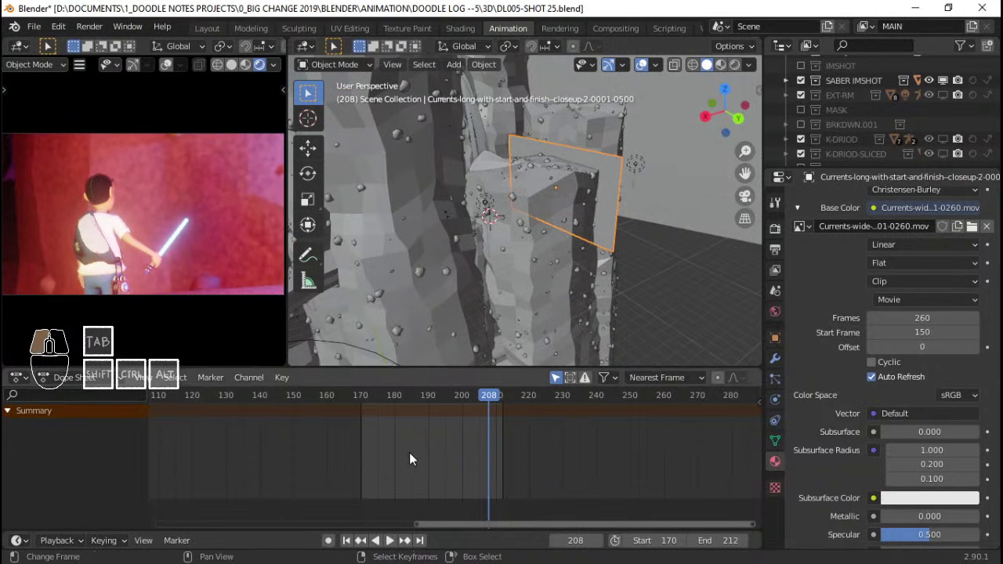
pyautogui.moveTo(438, 450); pyautogui.dragTo(452, 450)
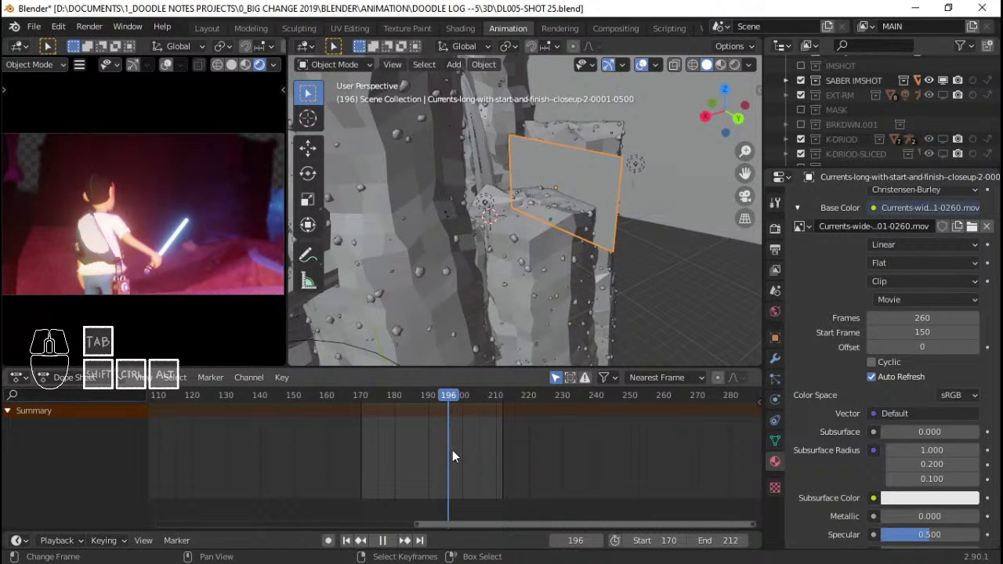
pyautogui.moveTo(624, 206); pyautogui.dragTo(597, 227, button='middle')
pyautogui.scroll(5, 597, 227)
pyautogui.press('g')
pyautogui.press('x')
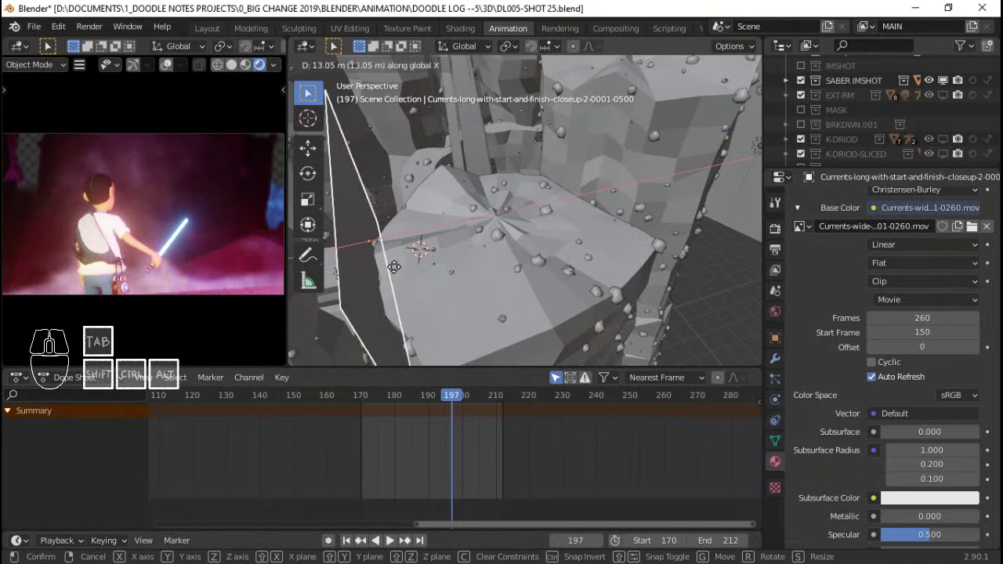
pyautogui.click(395, 284)
# Play the animation from frame 170 to check the smoke plane's new position
pyautogui.hotkey('shift', 'Left')
pyautogui.press('space')
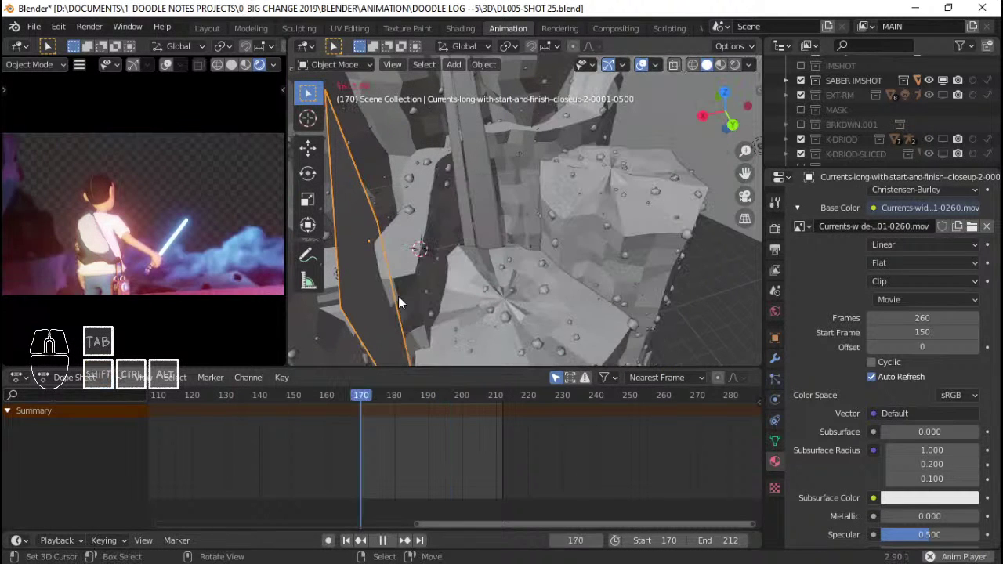
pyautogui.press('Escape')
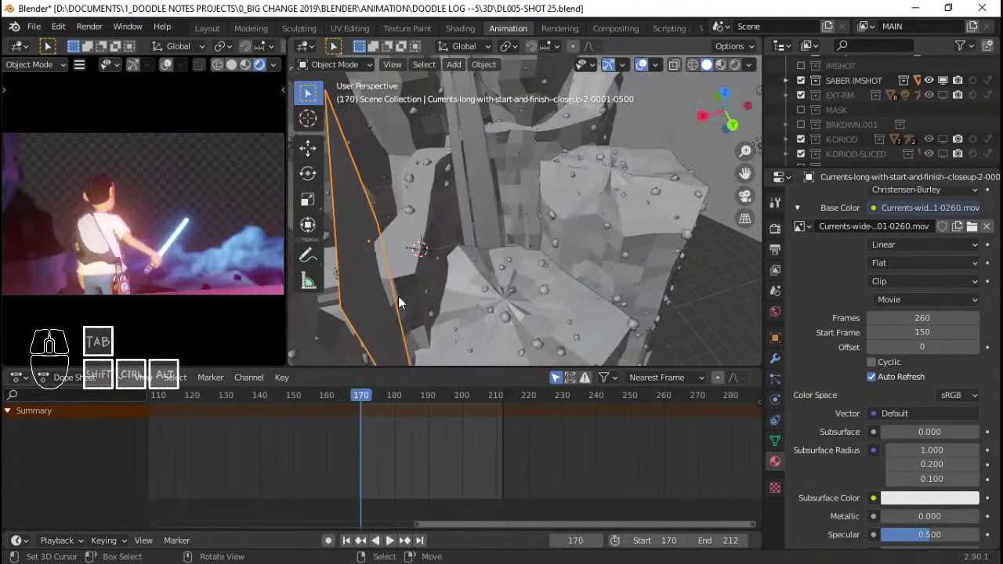
pyautogui.press('space')
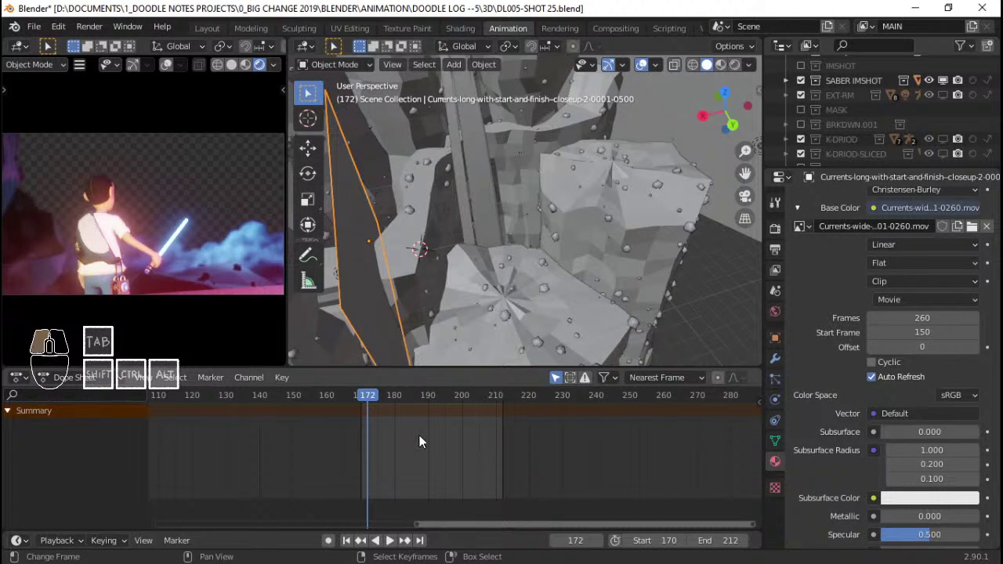
pyautogui.press('space')
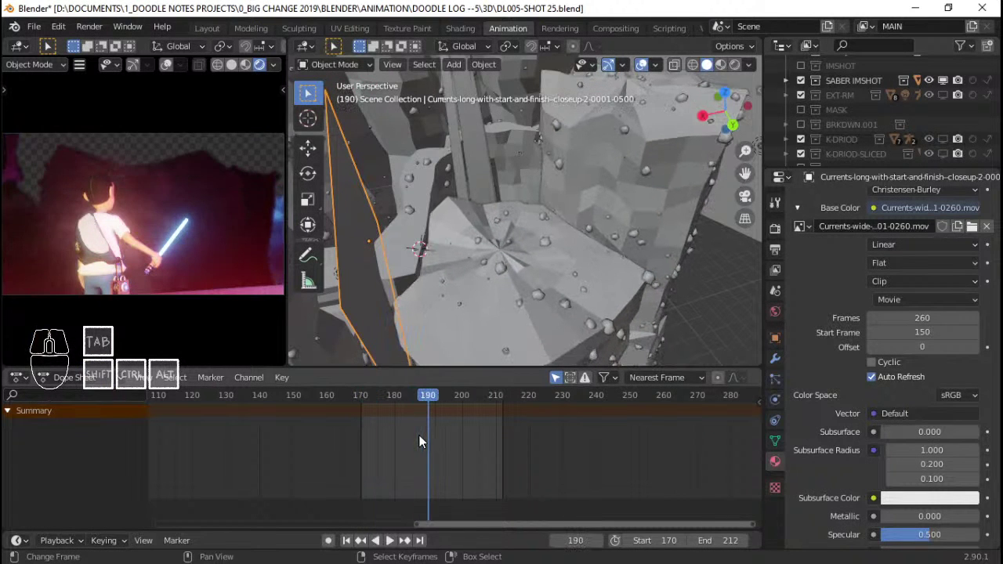
# Step frame by frame from 190 to 213 to examine where the moving rocks cross the smoke plane
pyautogui.press('Right')
pyautogui.press('Right')
pyautogui.press('Right')
pyautogui.press('Right')
pyautogui.press('Right')
pyautogui.press('Right')
pyautogui.press('Right')
pyautogui.press('Right')
pyautogui.press('Right')
pyautogui.press('Right')
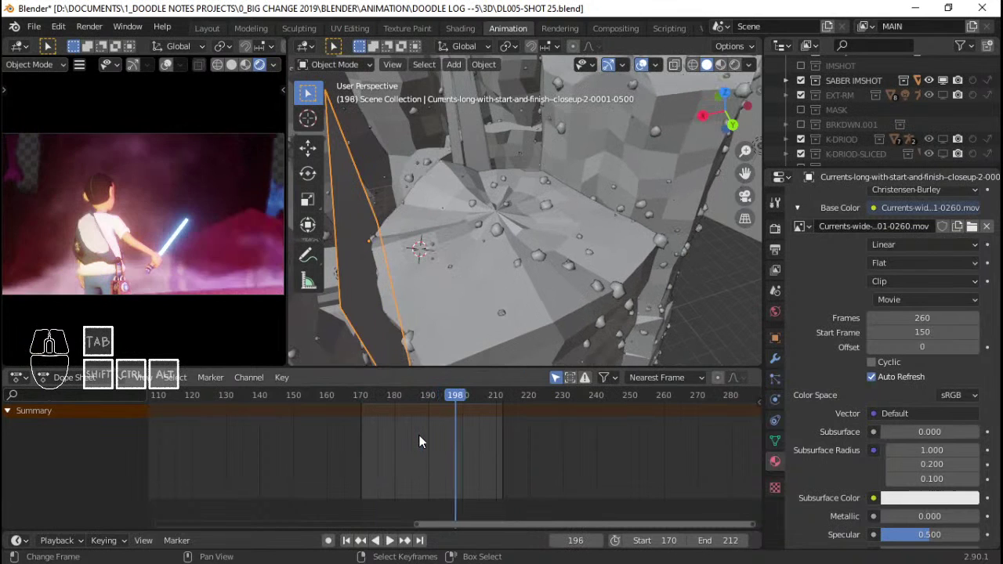
pyautogui.press('Right')
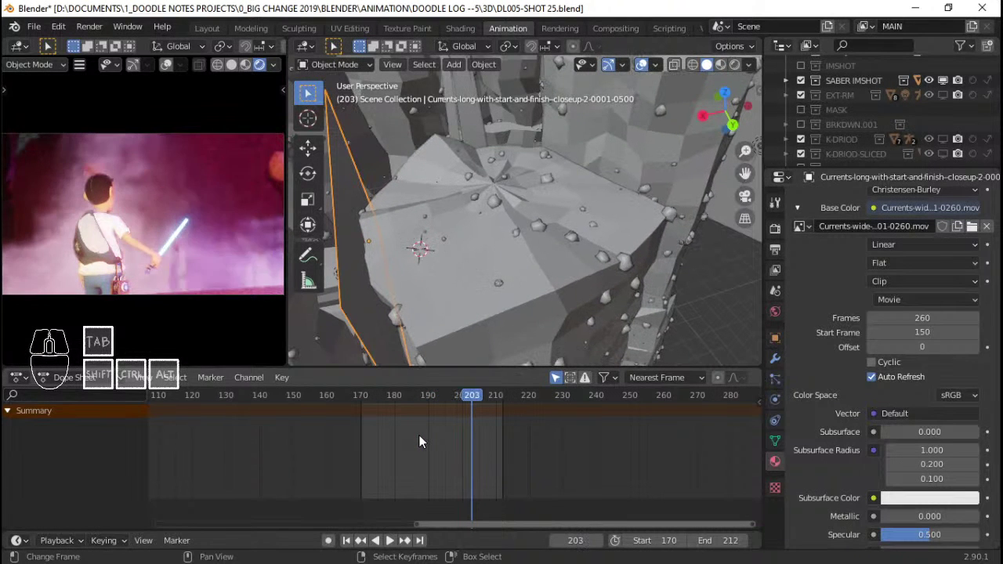
pyautogui.press('Right')
pyautogui.press('Right')
pyautogui.press('Right')
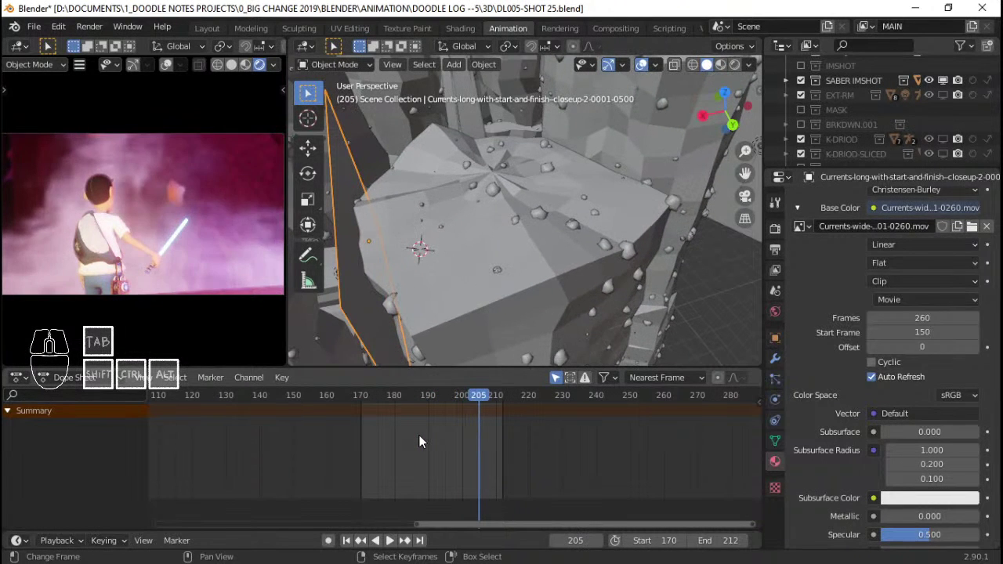
pyautogui.press('Right')
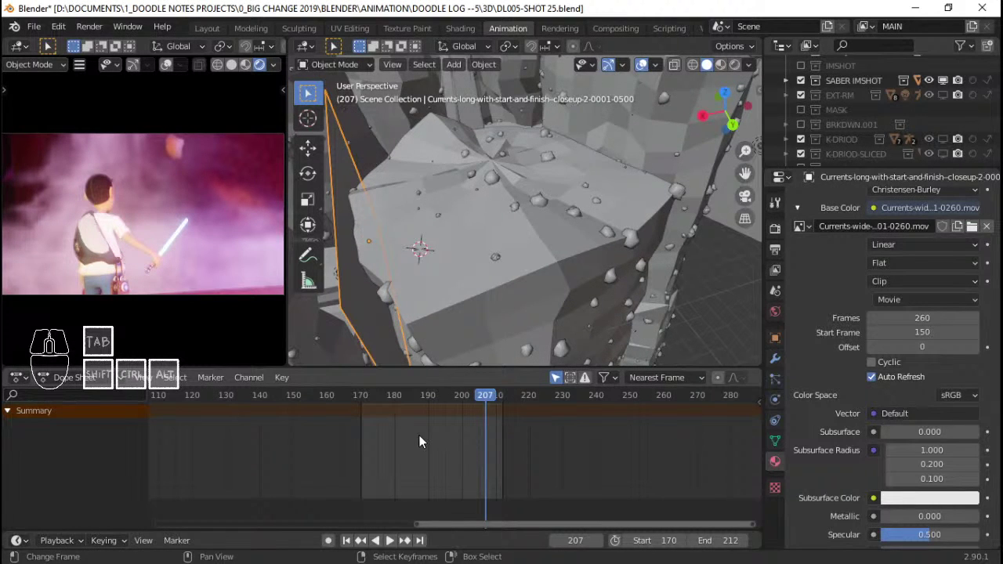
pyautogui.press('Right')
pyautogui.press('Right')
pyautogui.press('Right')
pyautogui.press('Right')
pyautogui.press('Right')
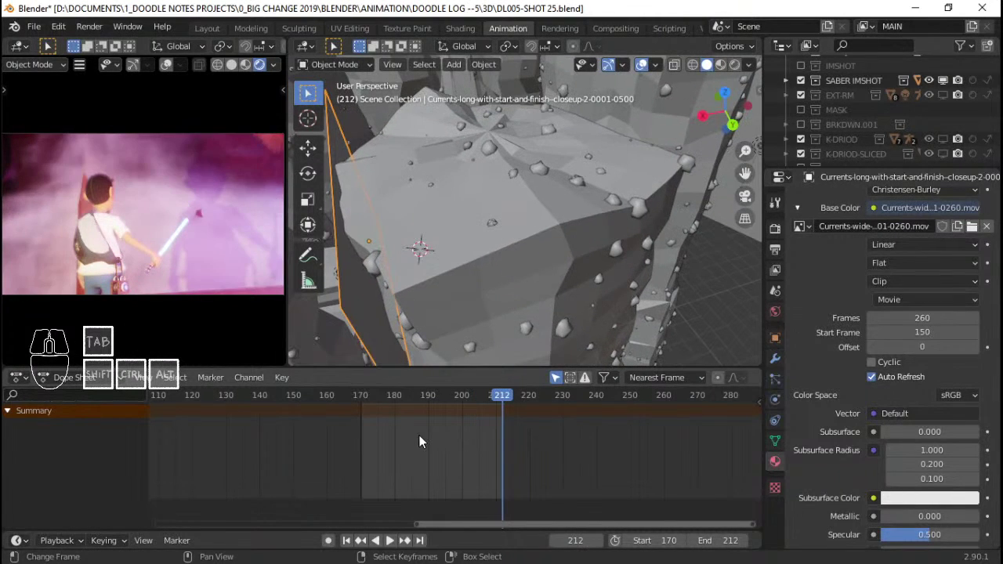
pyautogui.press('Right')
# Shift the smoke plane slightly along the global X axis, away from the rising rock
pyautogui.keyDown('shift'); pyautogui.moveTo(492, 210); pyautogui.dragTo(531, 195, button='middle'); pyautogui.keyUp('shift')
pyautogui.press('g')
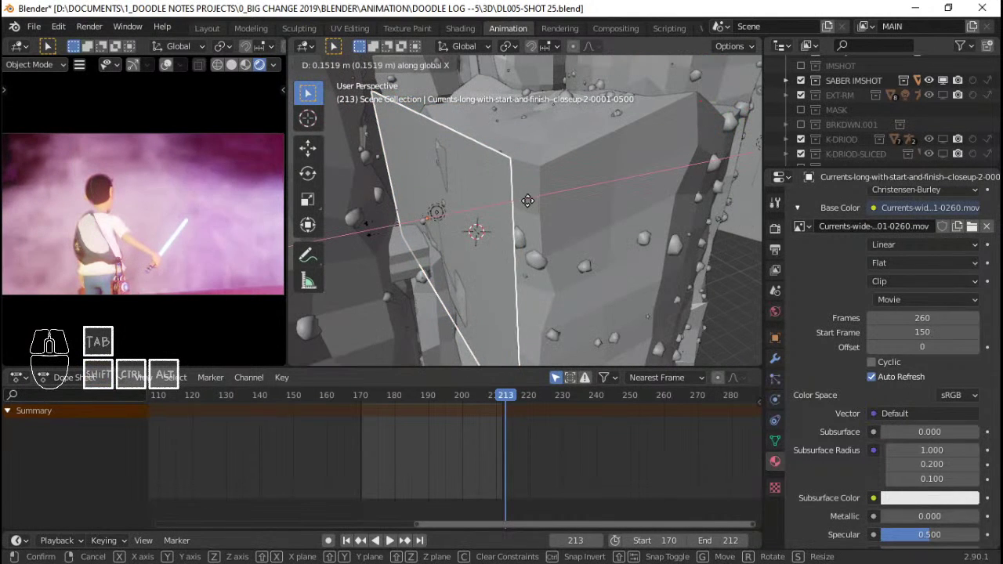
pyautogui.click(524, 203)
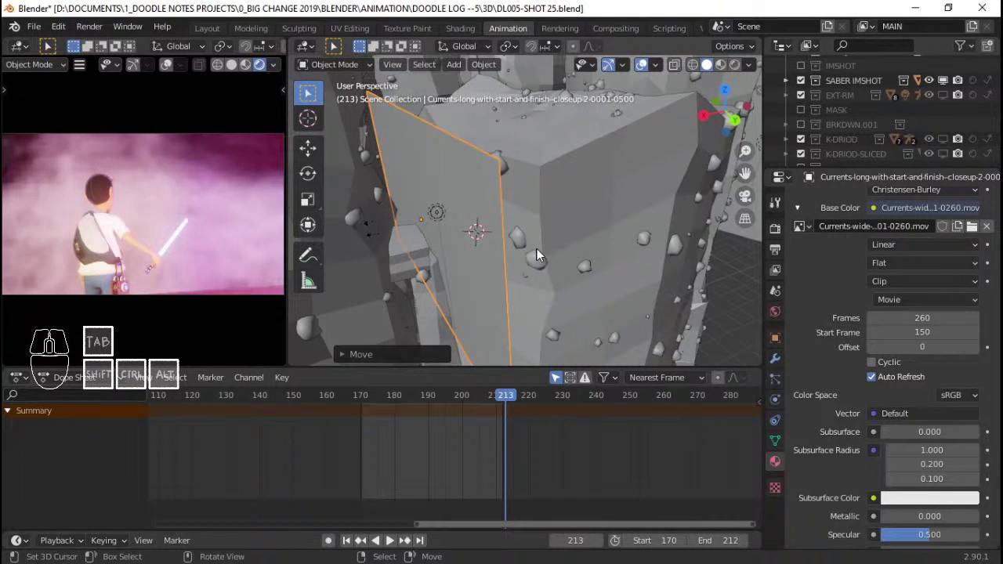
# Review the shot from frame 170 and step through to frame 209, examining the gap between smoke plane and rock
pyautogui.hotkey('shift', 'Left')
pyautogui.press('space')
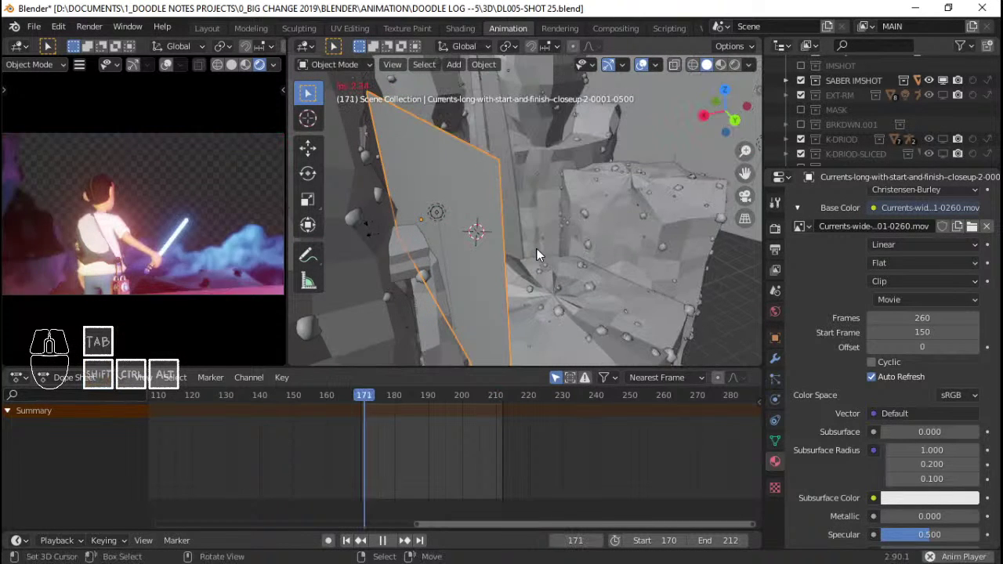
pyautogui.press('space')
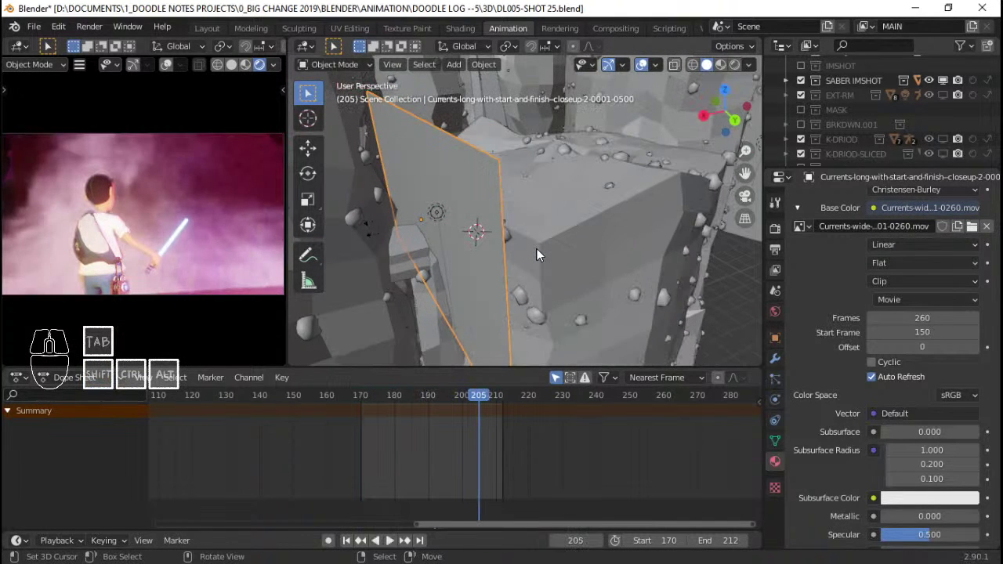
pyautogui.press('Right')
pyautogui.press('Right')
pyautogui.press('Right')
pyautogui.press('Right')
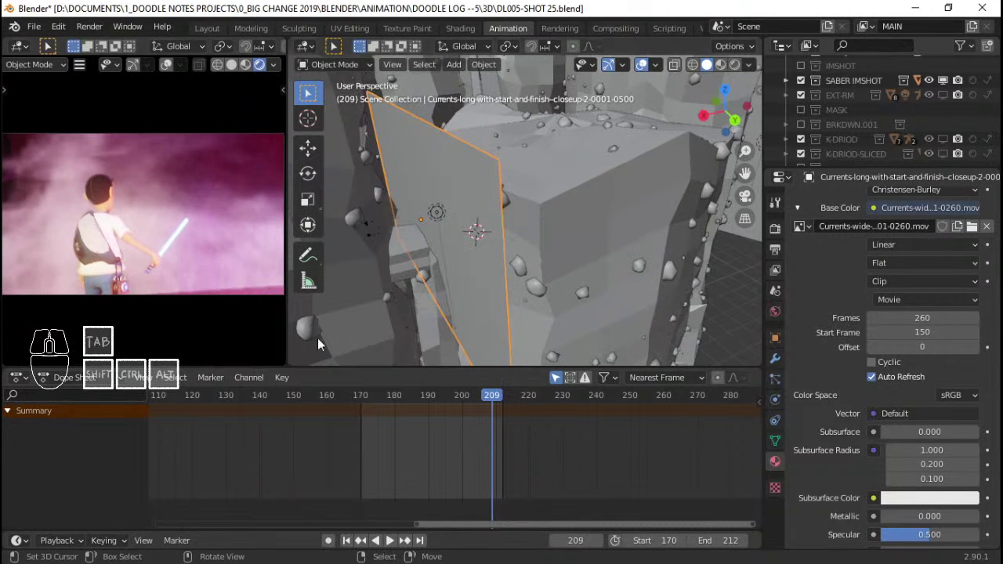
pyautogui.moveTo(464, 238); pyautogui.dragTo(470, 345, button='middle')
pyautogui.scroll(2, 504, 247)
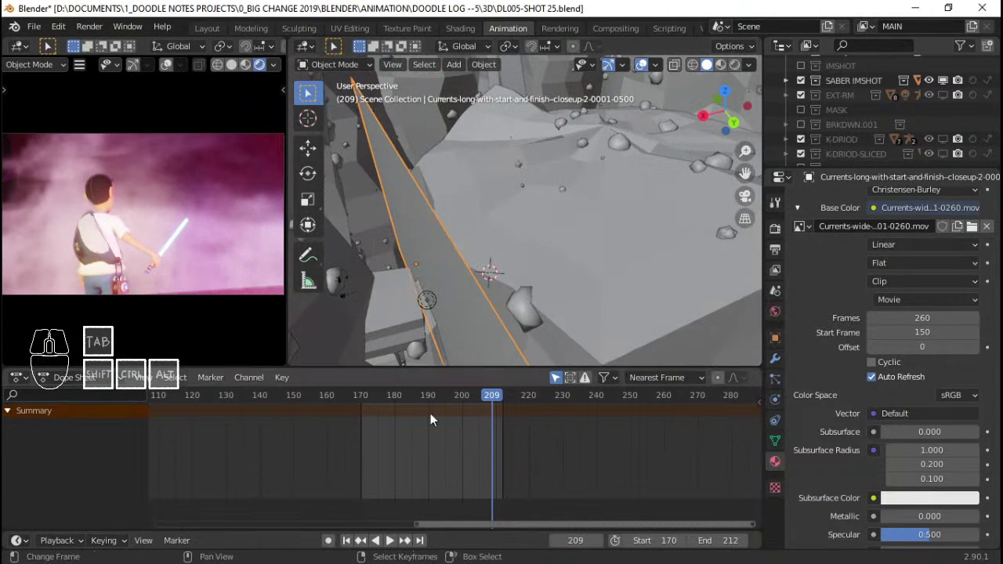
pyautogui.click(365, 437)
pyautogui.press('space')
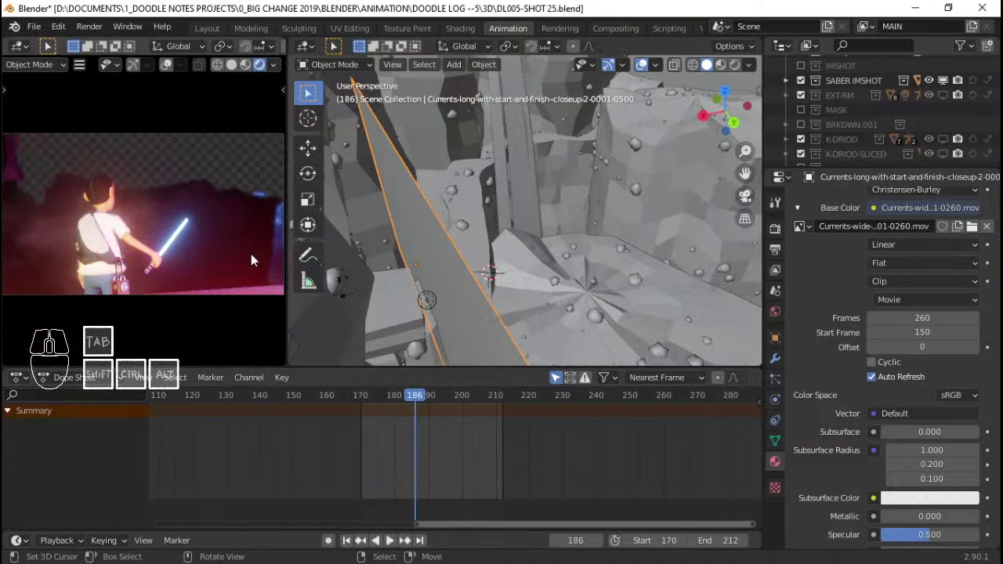
# Enable the WALL 2 collection to fill the empty background and play the animation from frame 170
pyautogui.scroll(7, 825, 88)
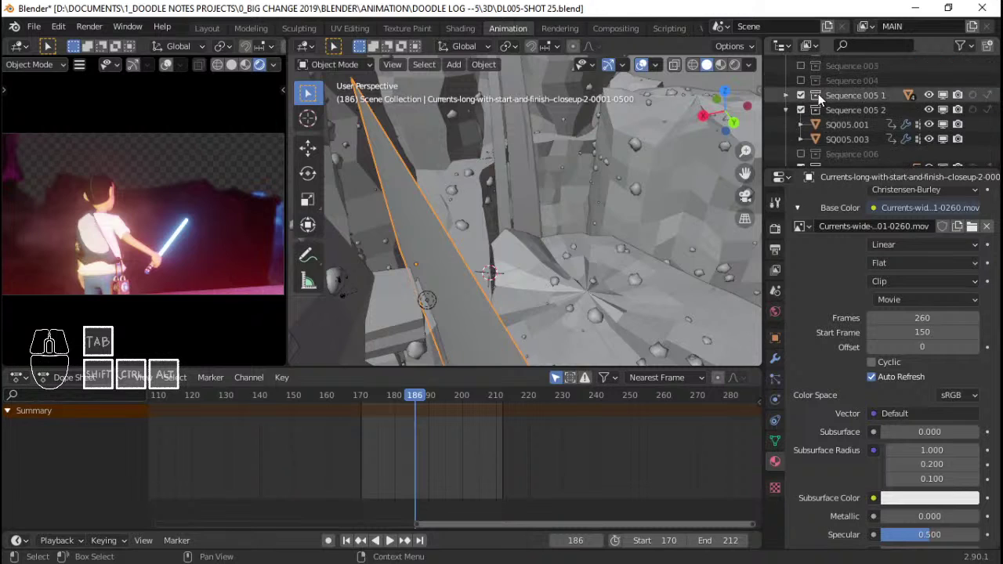
pyautogui.scroll(4, 818, 93)
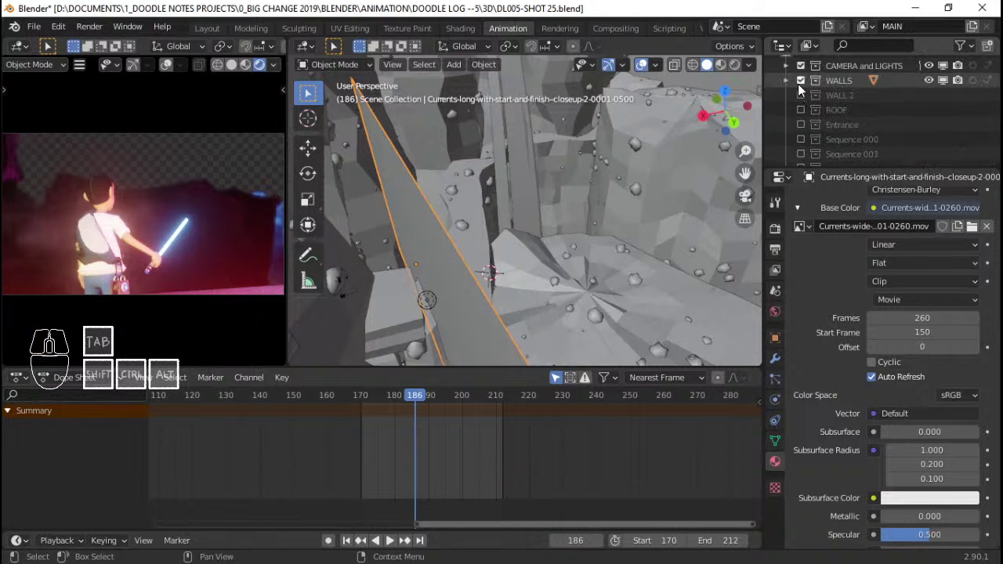
pyautogui.click(799, 95)
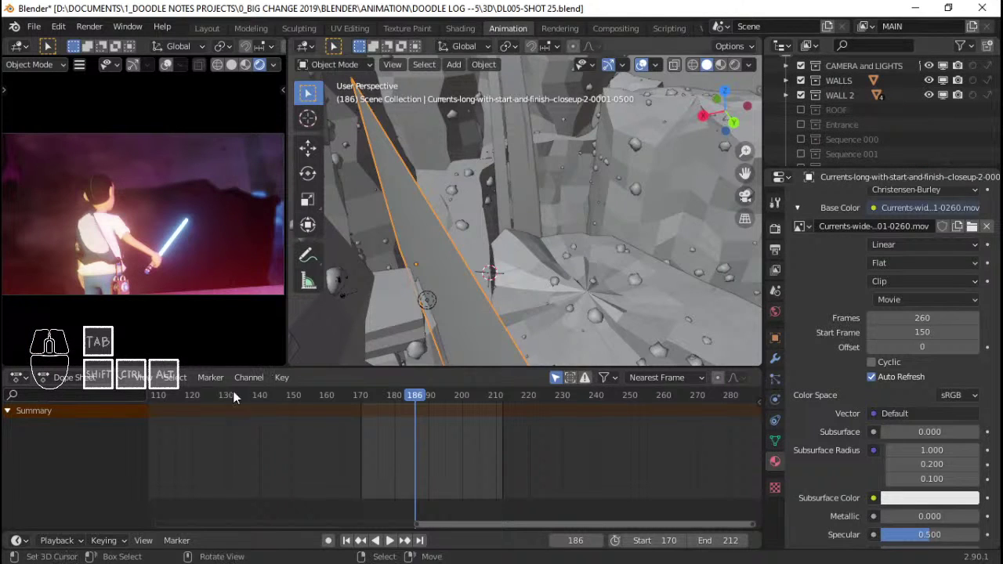
pyautogui.click(358, 436)
pyautogui.press('space')
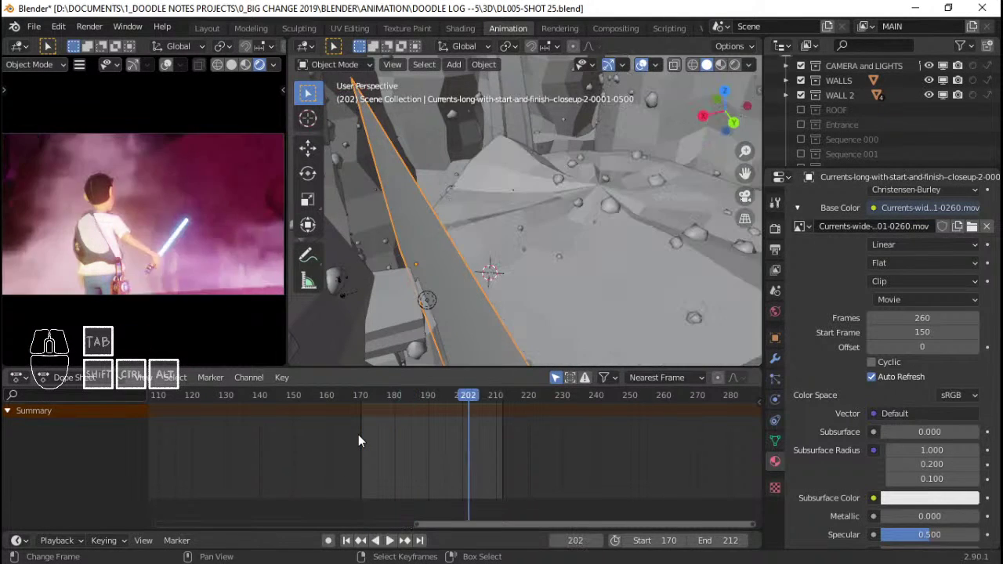
# Centre the view on the smoke plane and try clearing its scale, undoing the change
pyautogui.click(448, 265)
pyautogui.press('KP_Decimal')
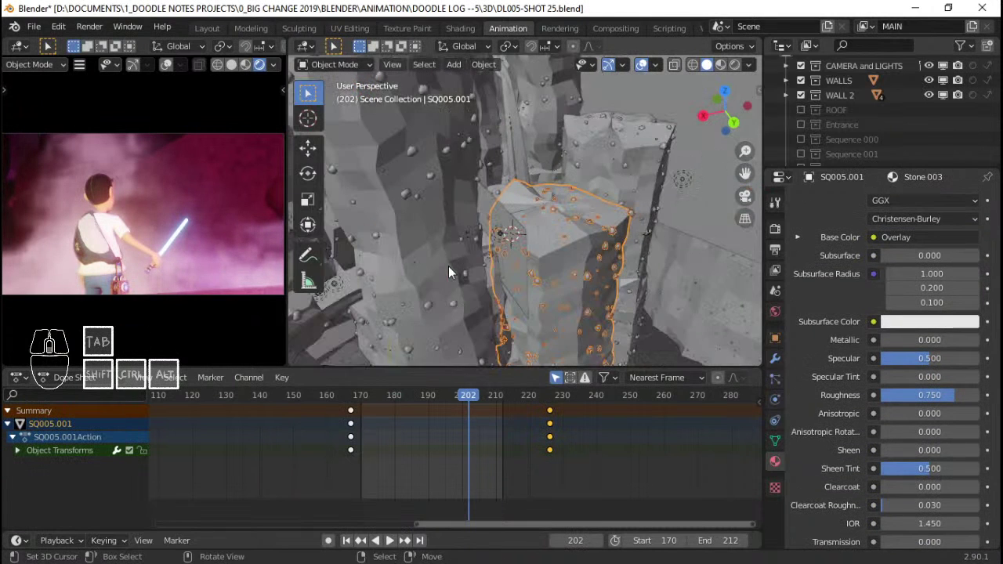
pyautogui.click(493, 204)
pyautogui.press('KP_Decimal')
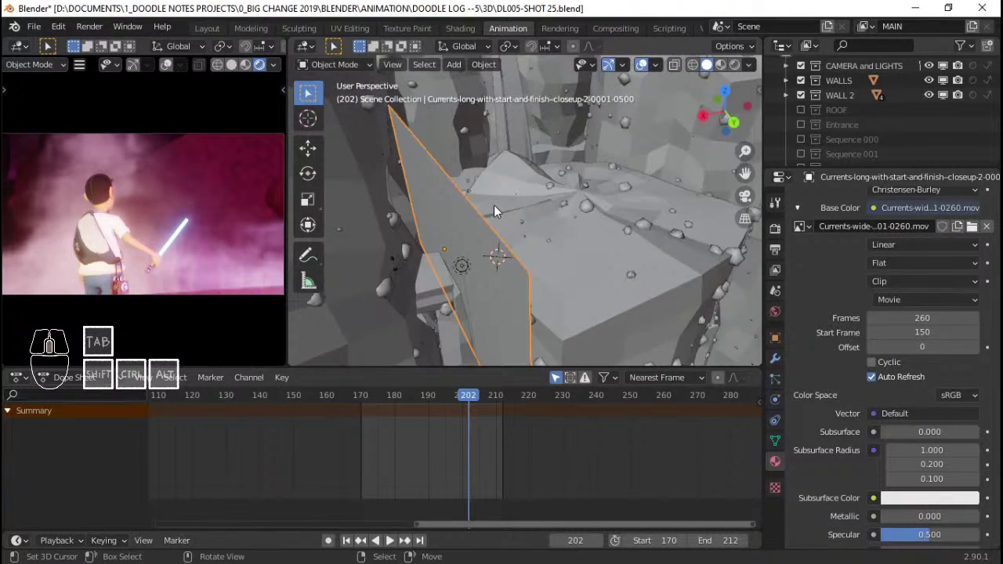
pyautogui.hotkey('alt', 's')
pyautogui.hotkey('ctrl', 'z')
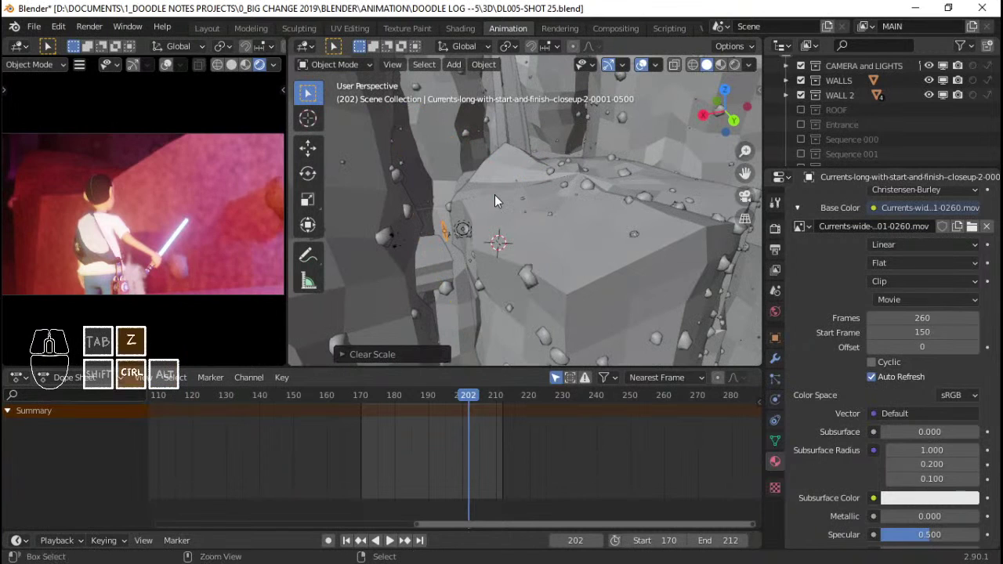
# Move the smoke plane about 2 m along its local X axis and play the shot to check it
pyautogui.click(364, 421)
pyautogui.press('space')
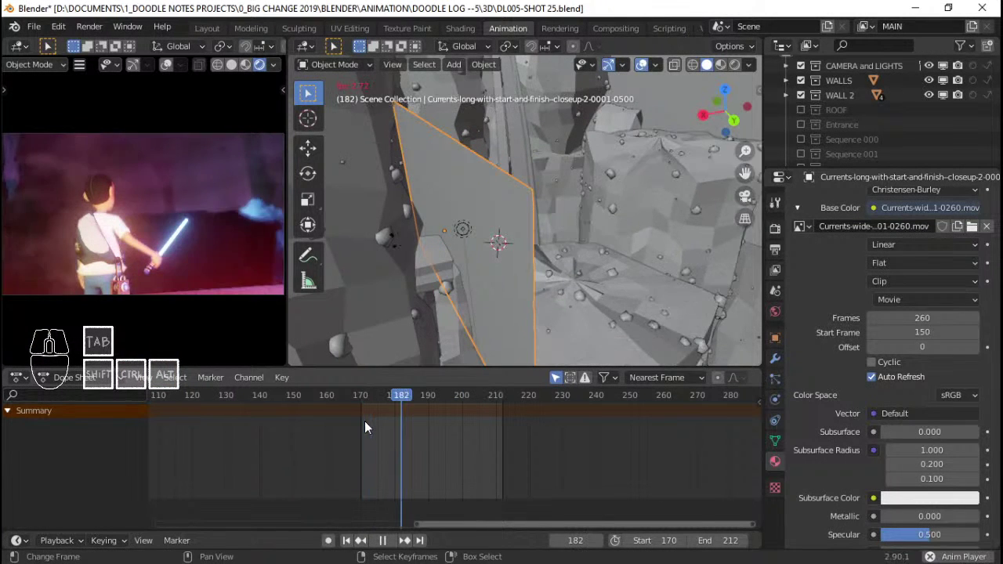
pyautogui.press('space')
pyautogui.moveTo(472, 327); pyautogui.dragTo(536, 306, button='middle')
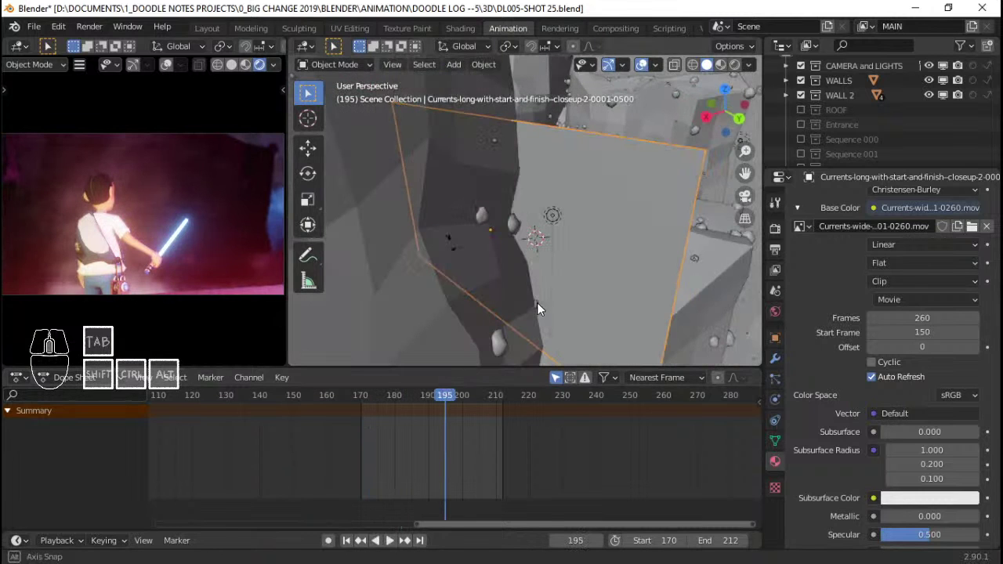
pyautogui.press('g')
pyautogui.press('x')
pyautogui.press('x')
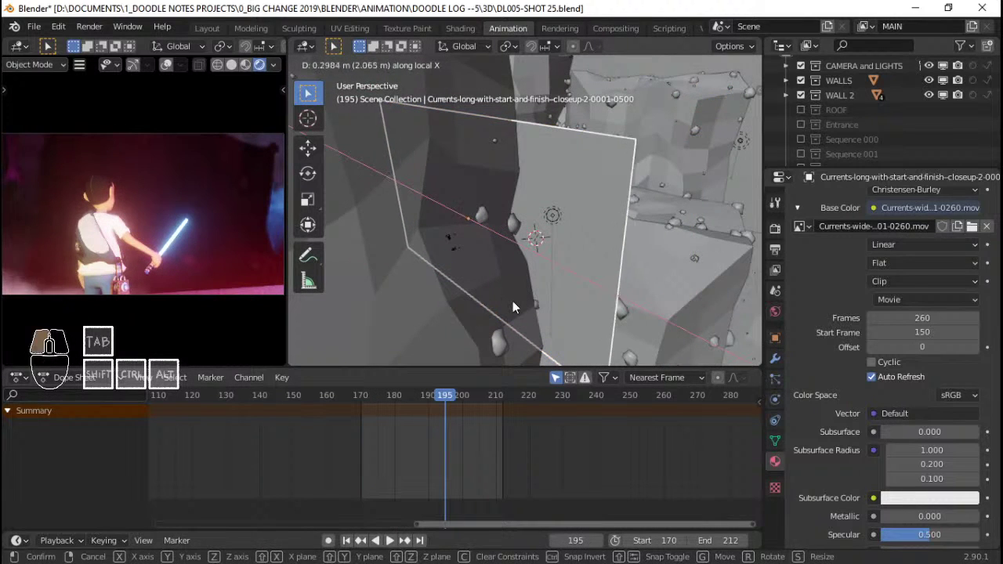
pyautogui.click(512, 301)
pyautogui.press('space')
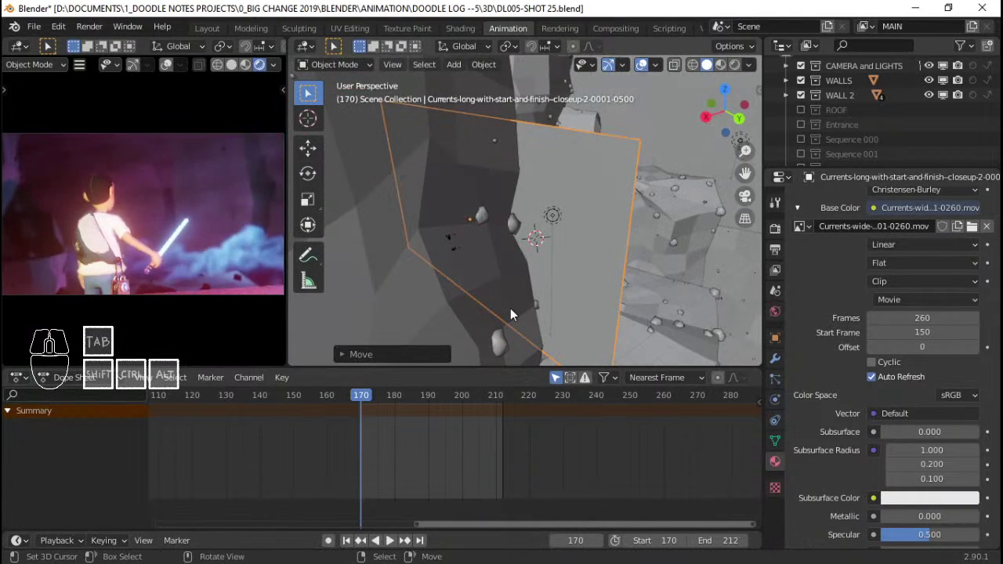
pyautogui.press('space')
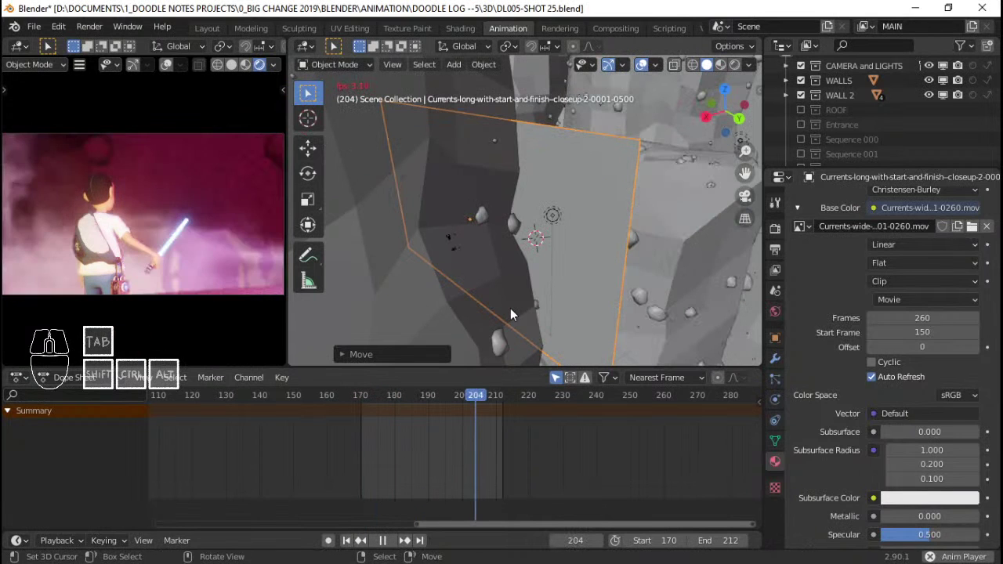
pyautogui.press('space')
pyautogui.press('s')
pyautogui.press('x')
pyautogui.press('x')
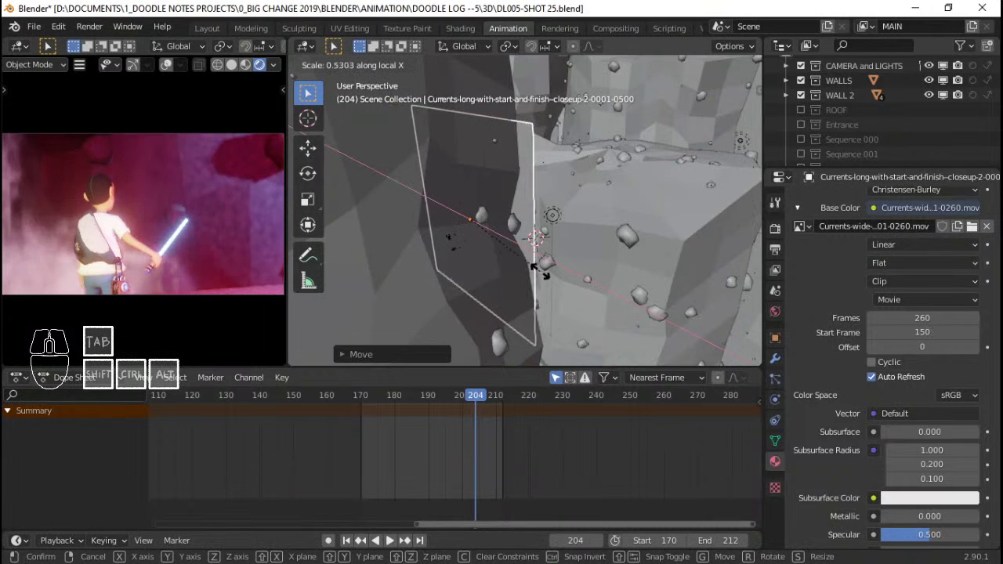
pyautogui.click(536, 274)
# Replay the animation from frame 170 to review the smoke against the background walls
pyautogui.press('space')
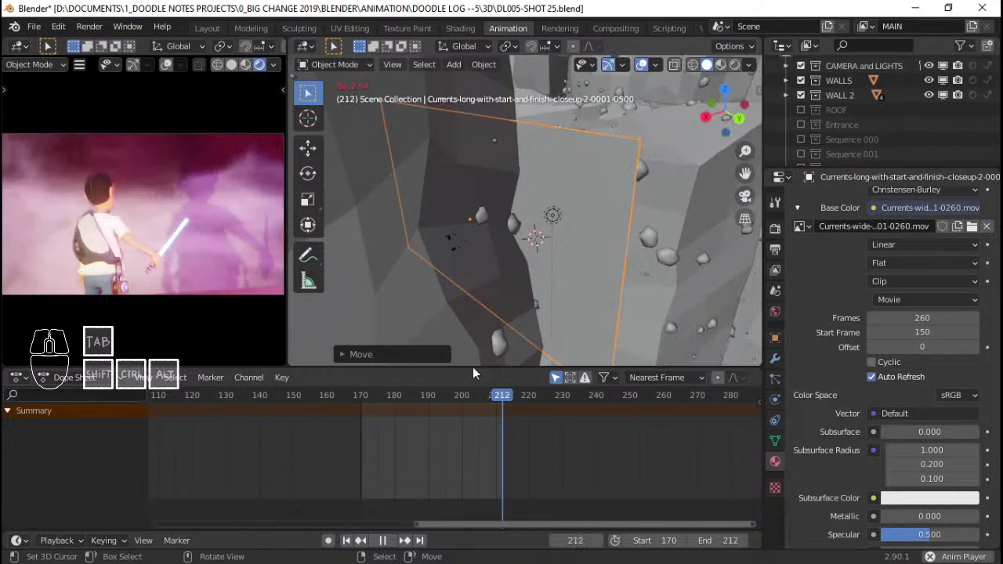
pyautogui.press('space')
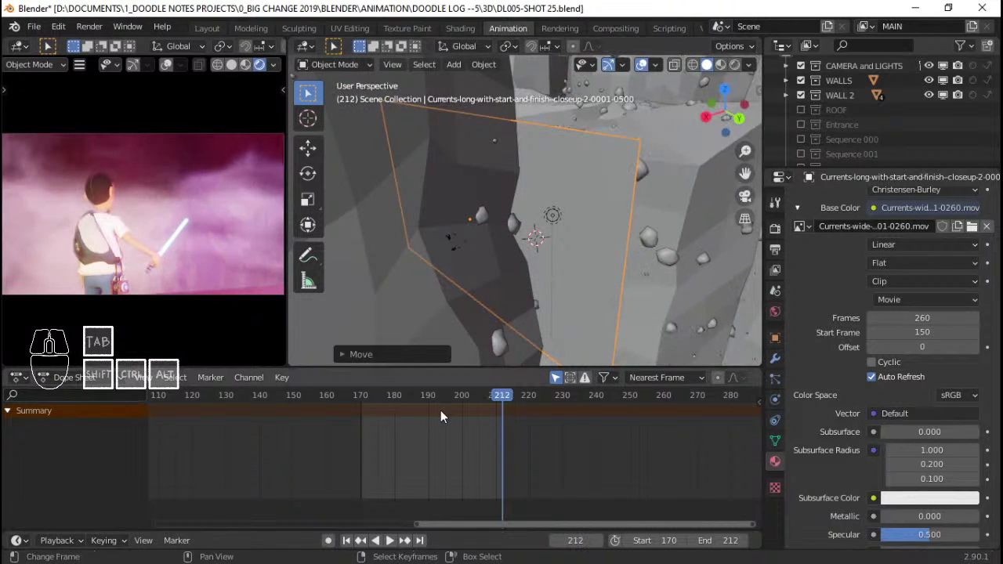
pyautogui.click(361, 420)
pyautogui.press('space')
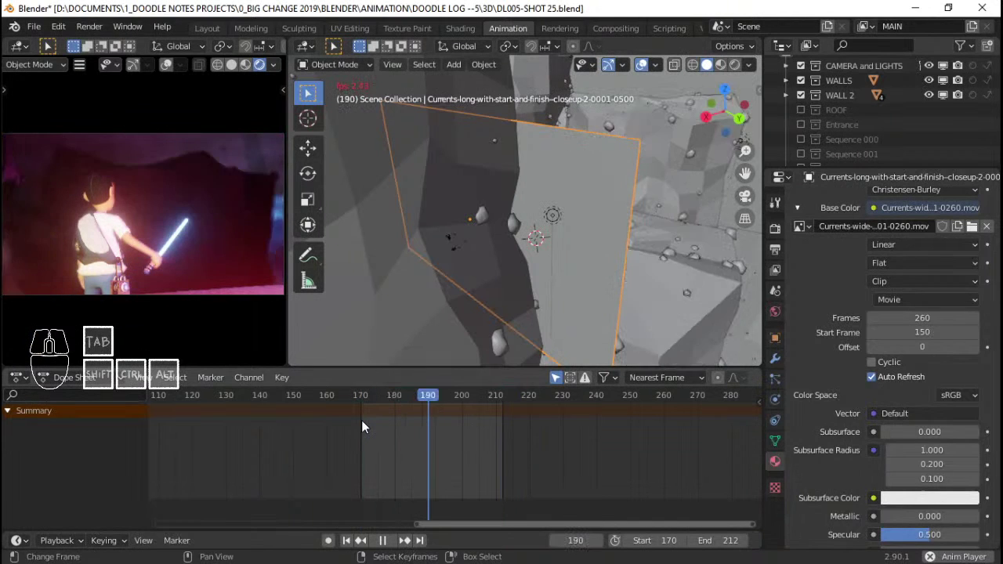
# Set the smoke movie's start frame to 140 and replay the shot from frame 170 to check the smoke
pyautogui.press('space')
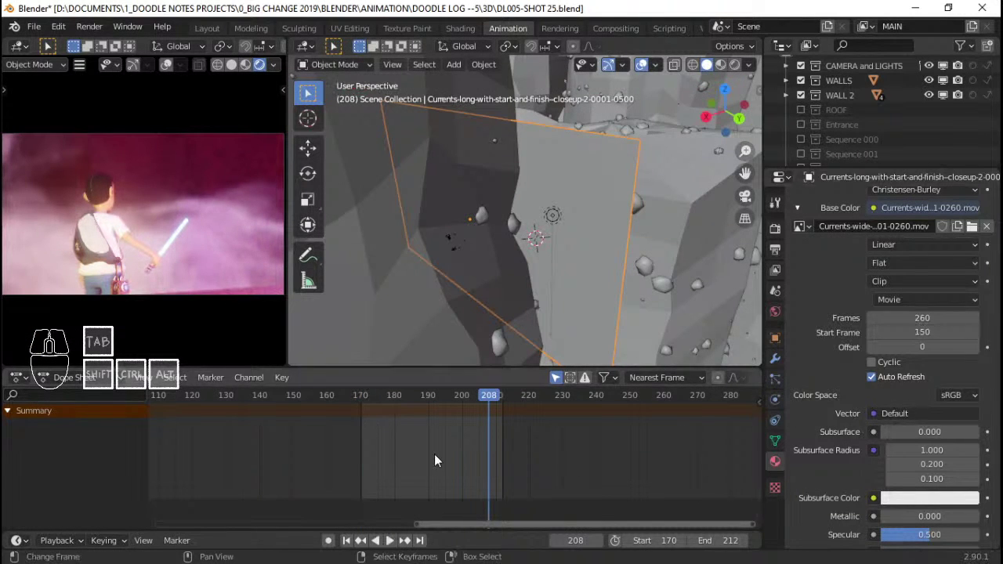
pyautogui.press('space')
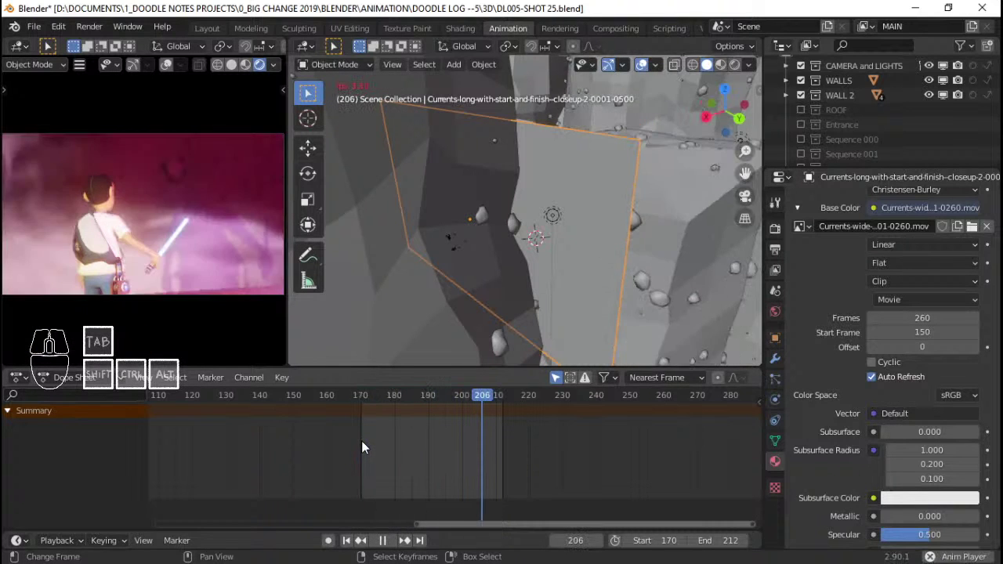
pyautogui.press('space')
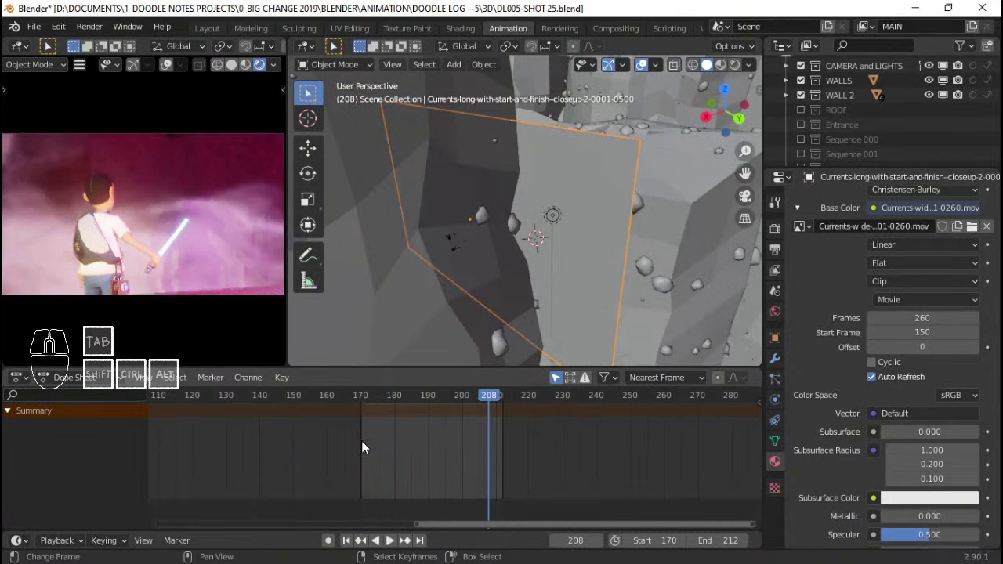
pyautogui.click(941, 327)
pyautogui.write('1')
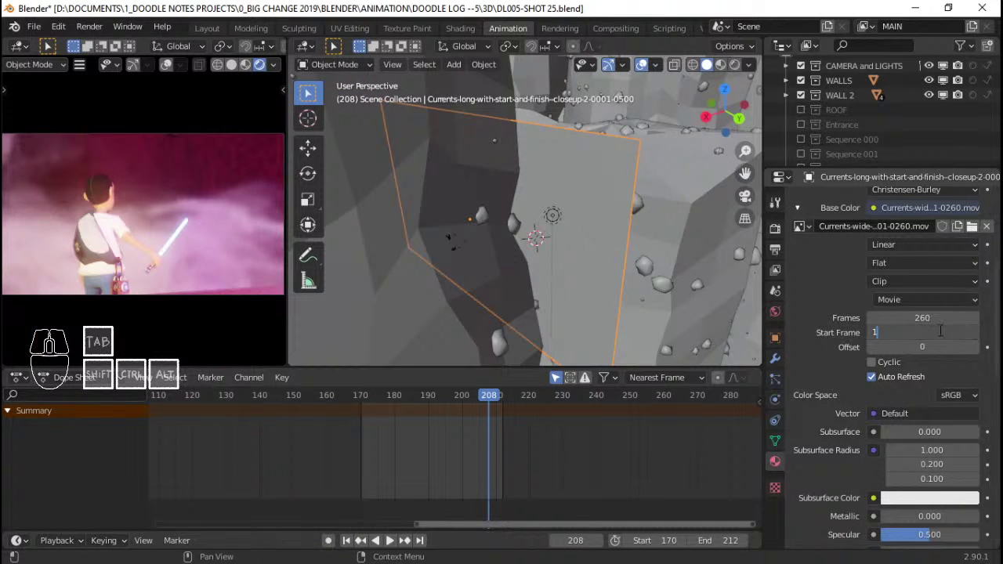
pyautogui.write('40')
pyautogui.press('Return')
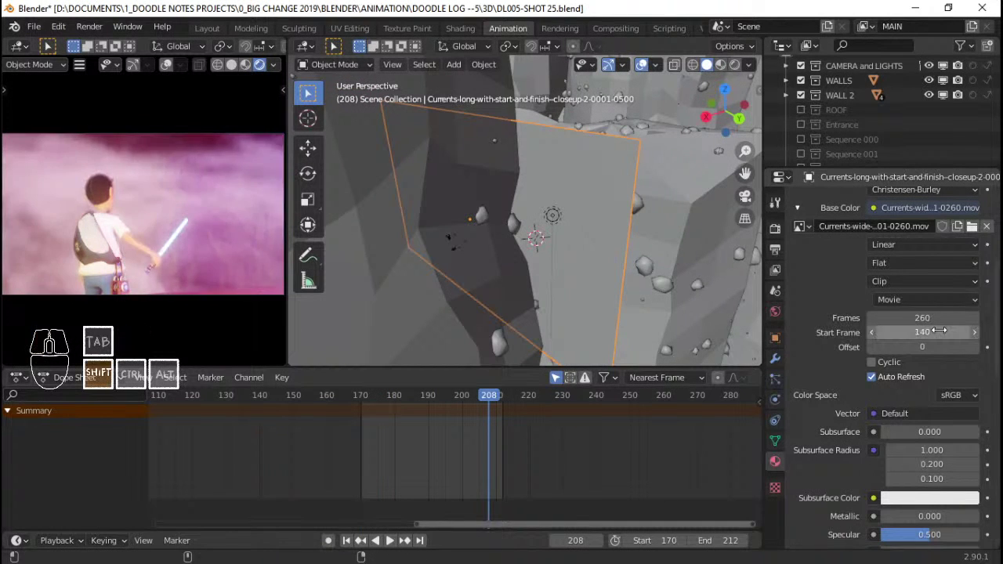
pyautogui.hotkey('shift', 'Left')
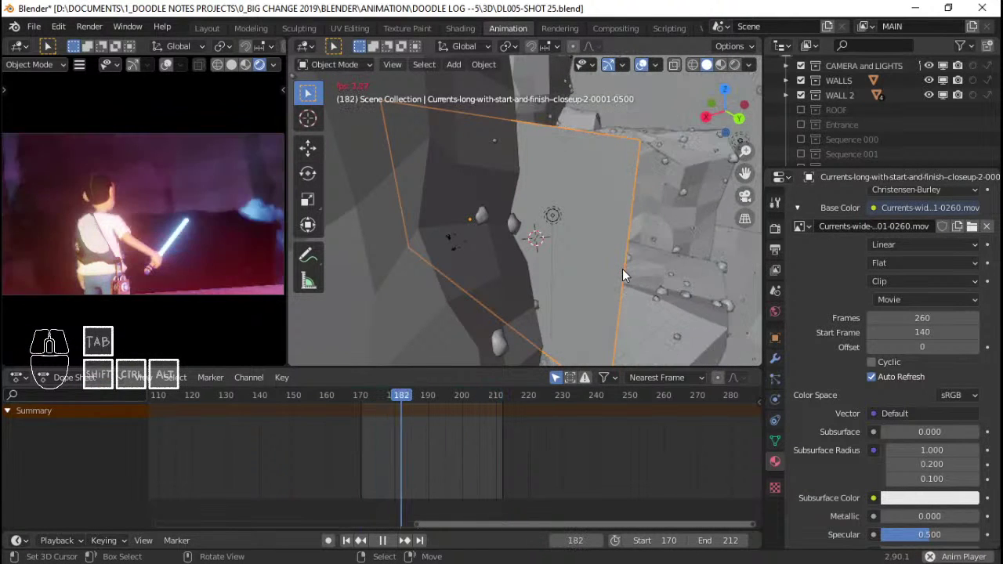
pyautogui.press('space')
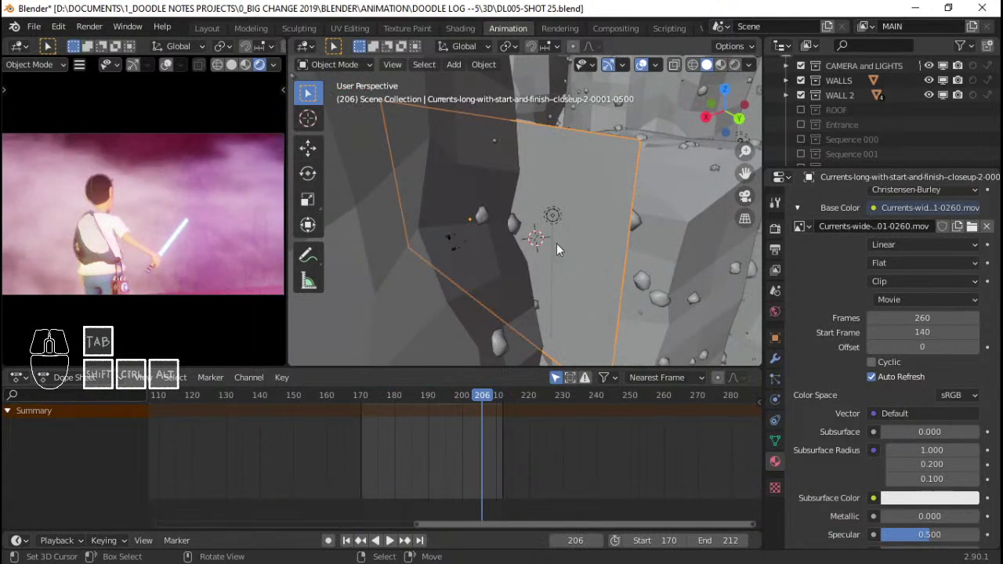
# Move the smoke plane about -0.71 m along its local X axis and replay the shot from frame 170
pyautogui.moveTo(556, 249); pyautogui.dragTo(572, 249, button='middle')
pyautogui.press('g')
pyautogui.press('x')
pyautogui.press('x')
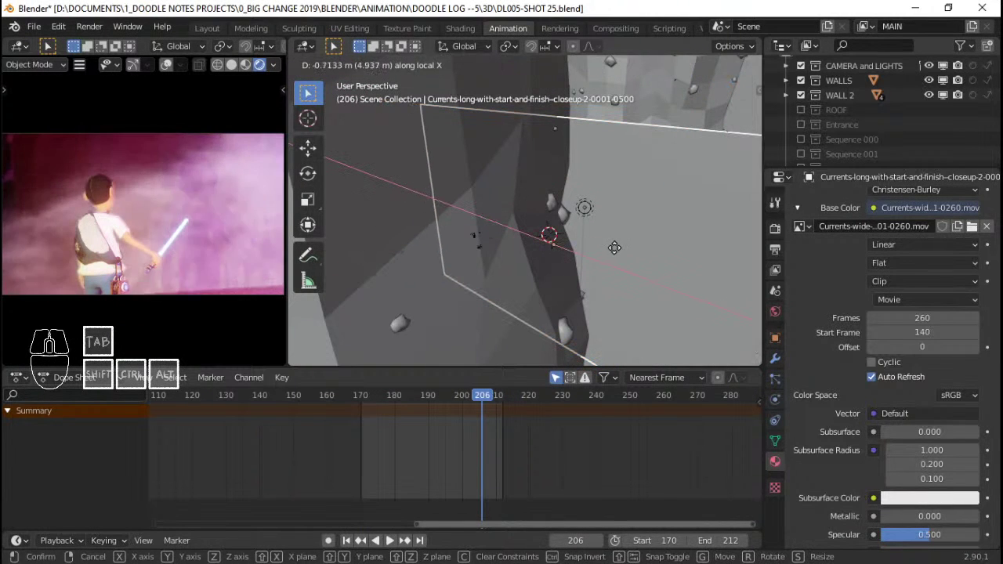
pyautogui.click(614, 248)
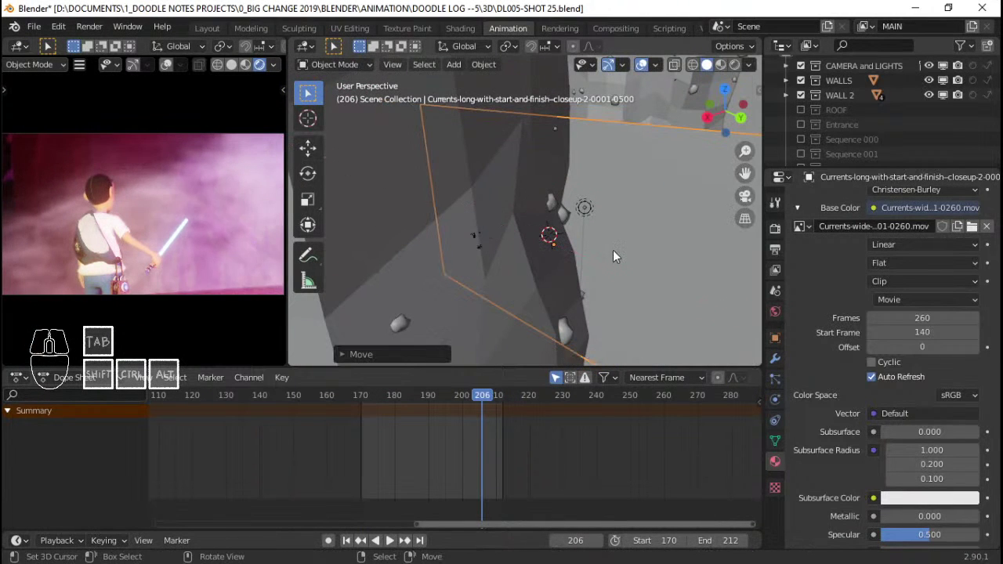
pyautogui.hotkey('shift', 'Left')
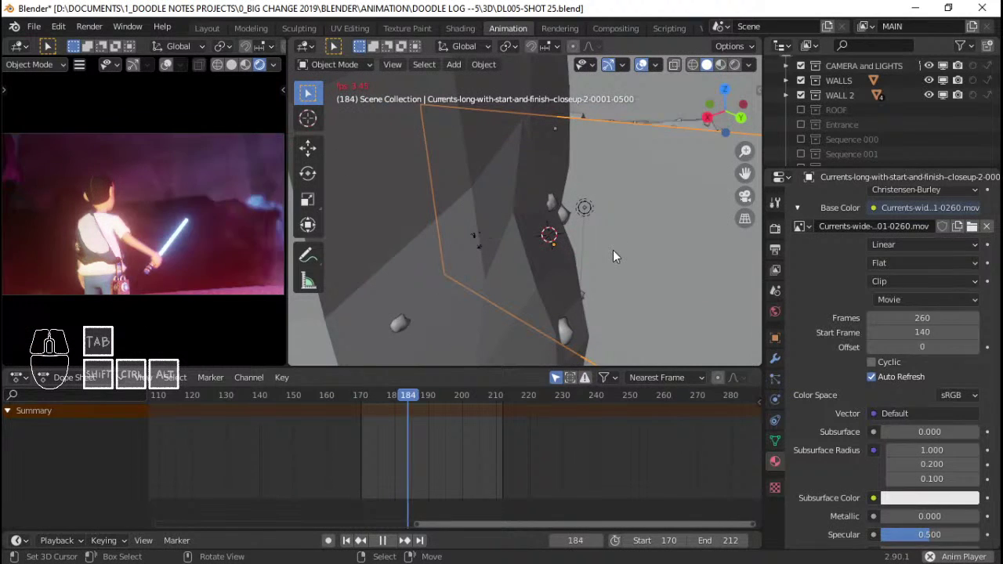
pyautogui.press('space')
pyautogui.hotkey('shift', 'Left')
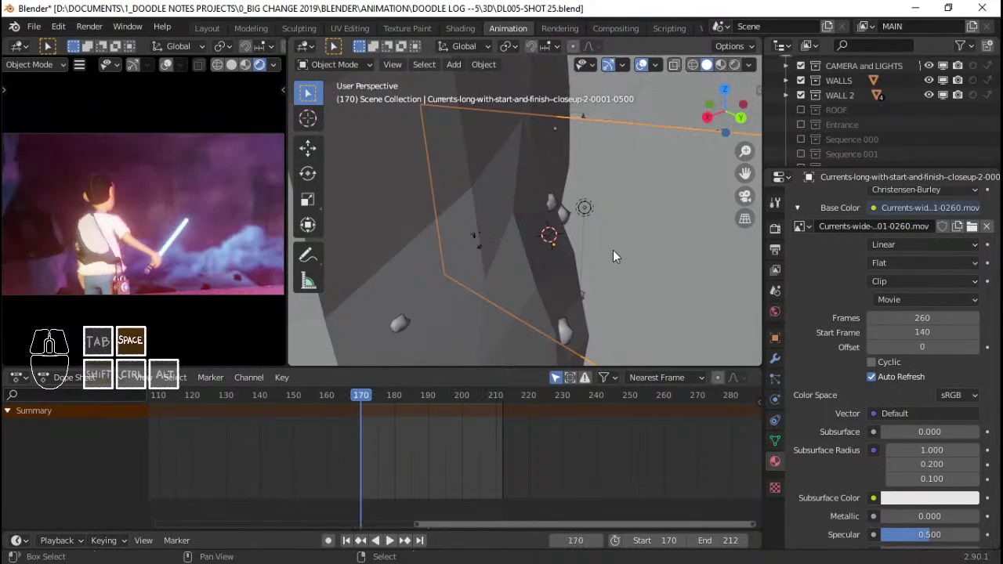
pyautogui.press('space')
pyautogui.press('space')
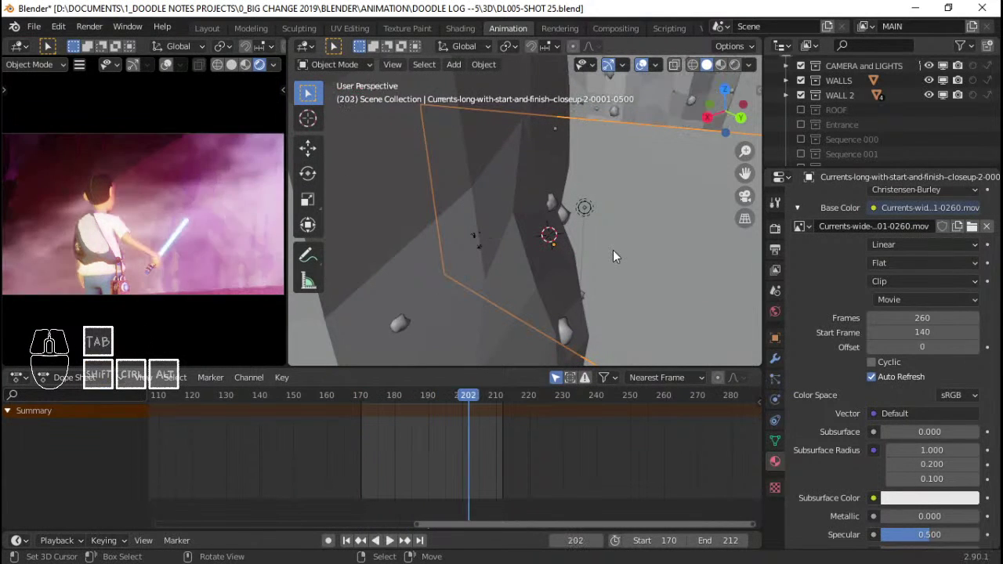
pyautogui.press('s')
pyautogui.press('x')
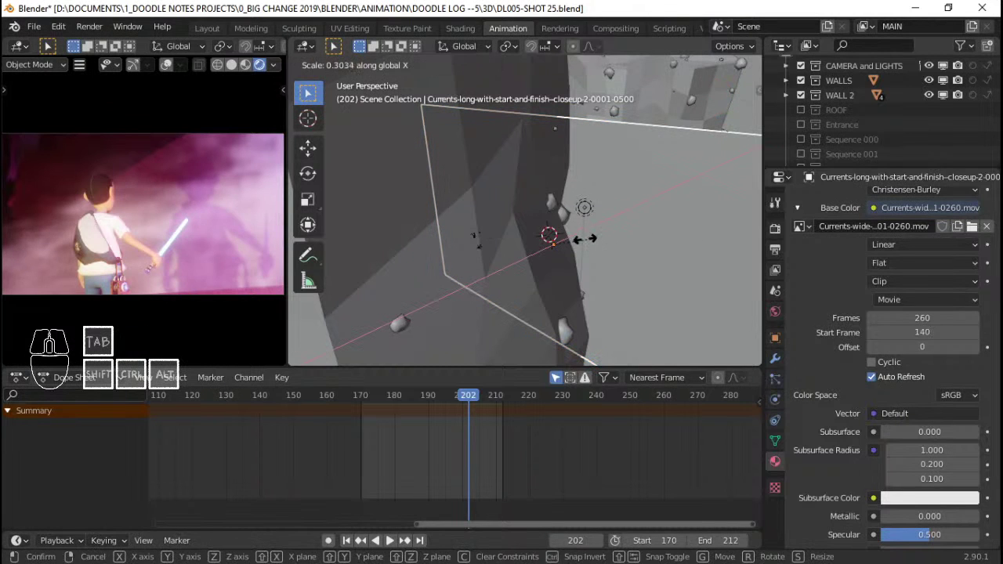
pyautogui.press('x')
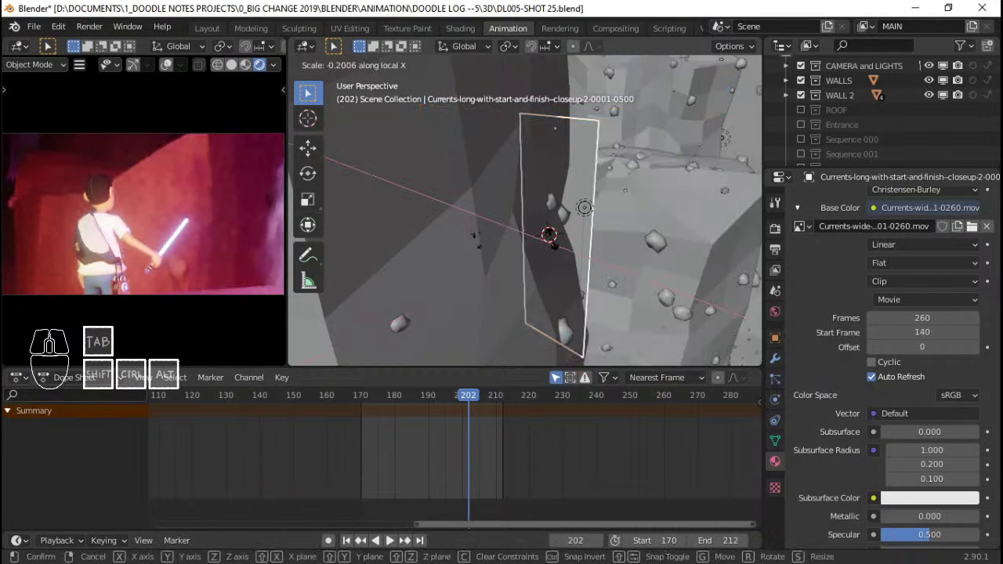
pyautogui.rightClick(714, 259)
pyautogui.press('s')
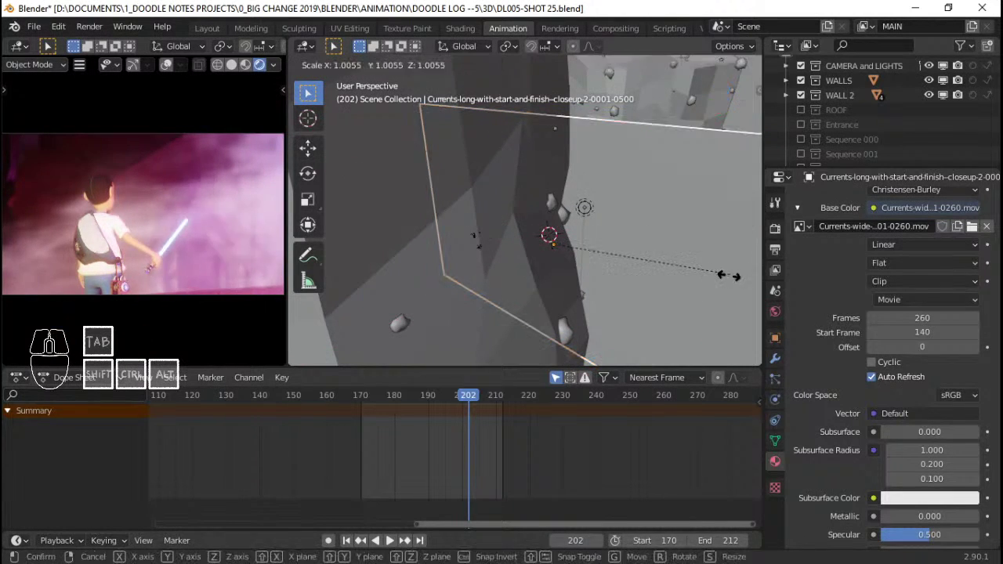
pyautogui.press('x')
pyautogui.press('x')
pyautogui.rightClick(583, 252)
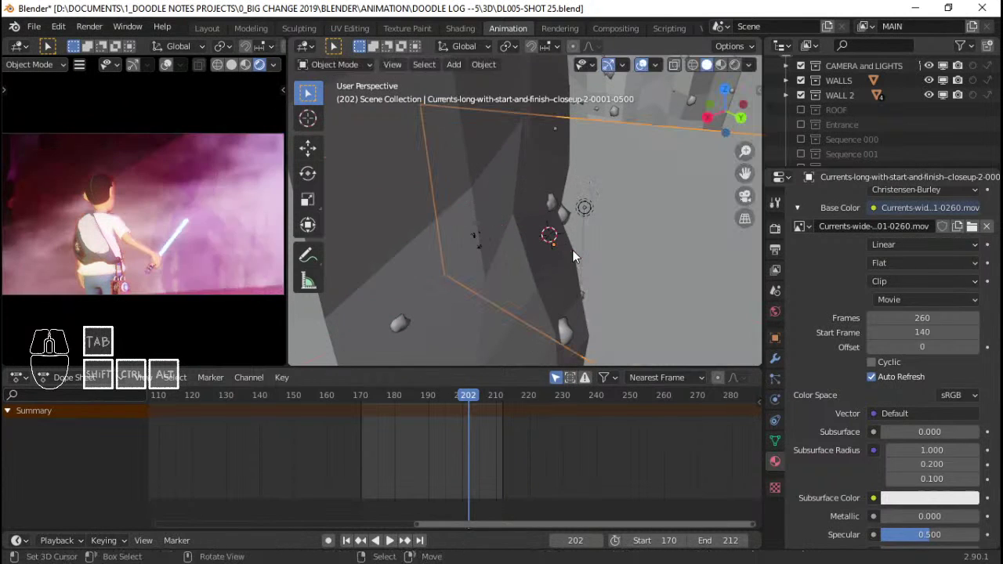
pyautogui.press('s')
pyautogui.click(573, 256)
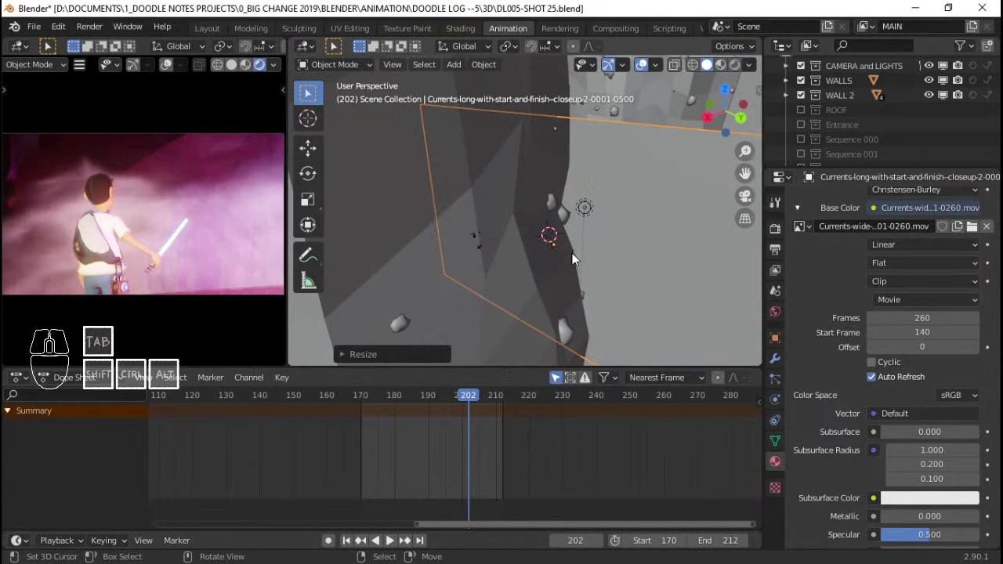
# Move the smoke plane about 0.8 m along its local X axis and replay the shot to check its coverage
pyautogui.press('g')
pyautogui.press('x')
pyautogui.press('x')
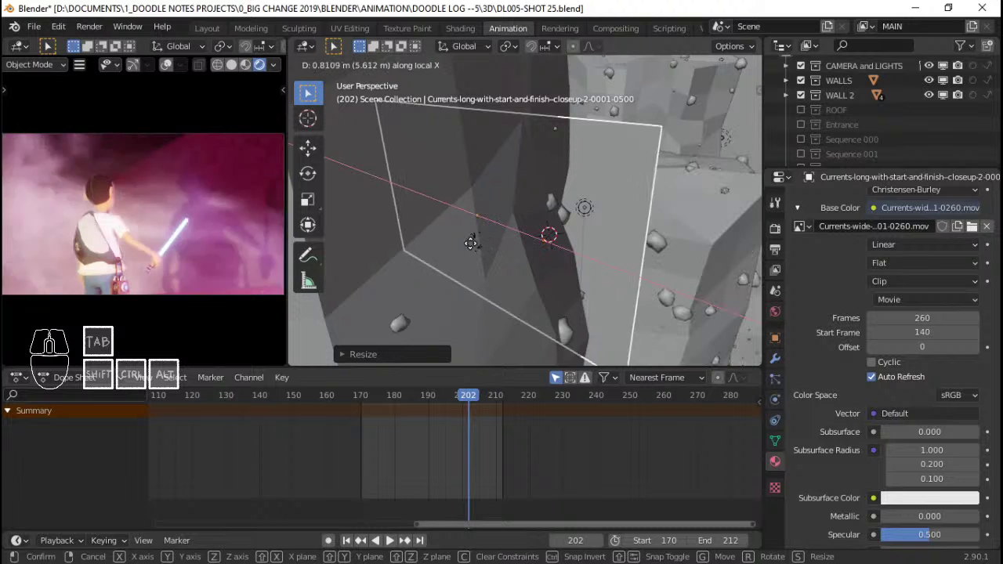
pyautogui.click(487, 244)
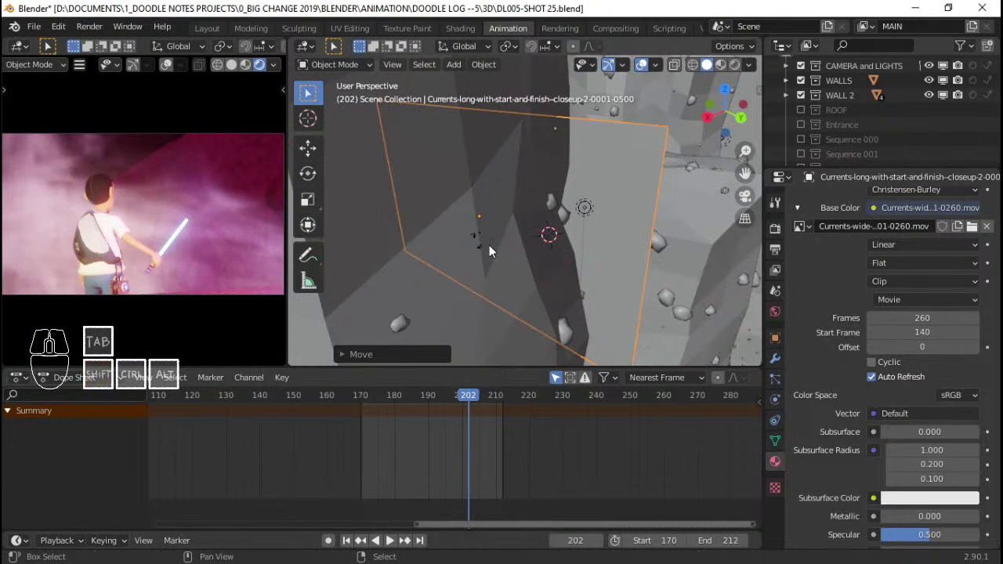
pyautogui.press('space')
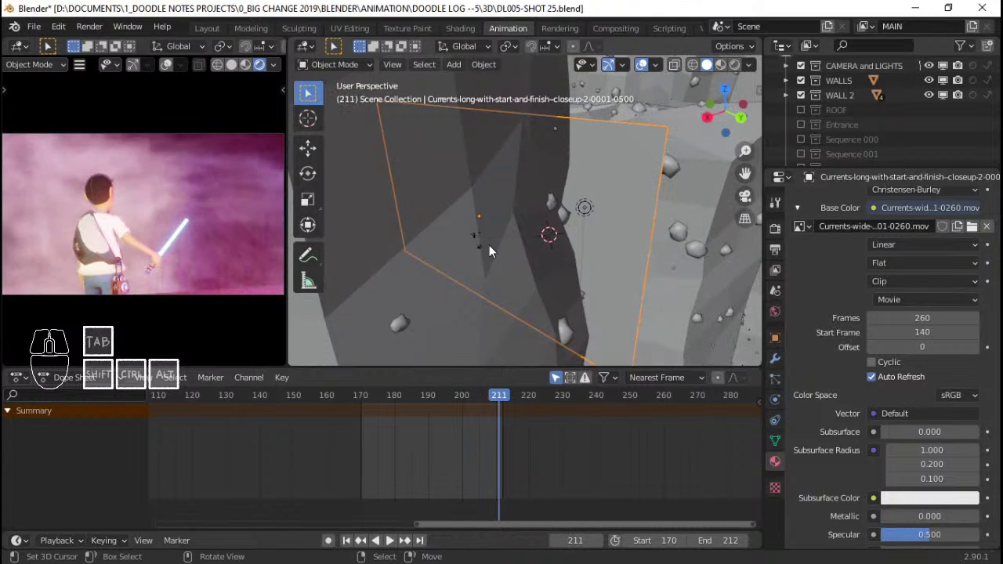
pyautogui.press('space')
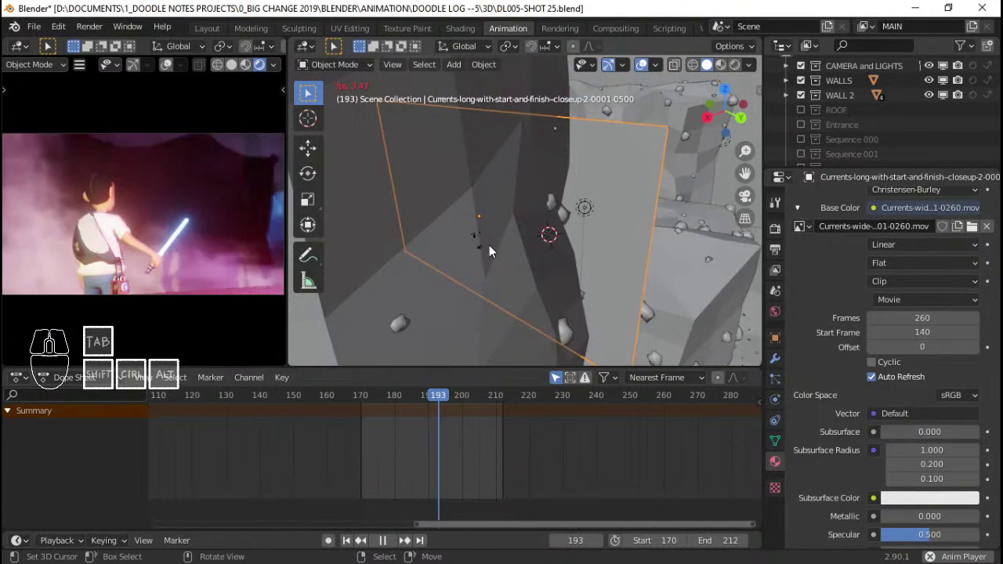
pyautogui.press('space')
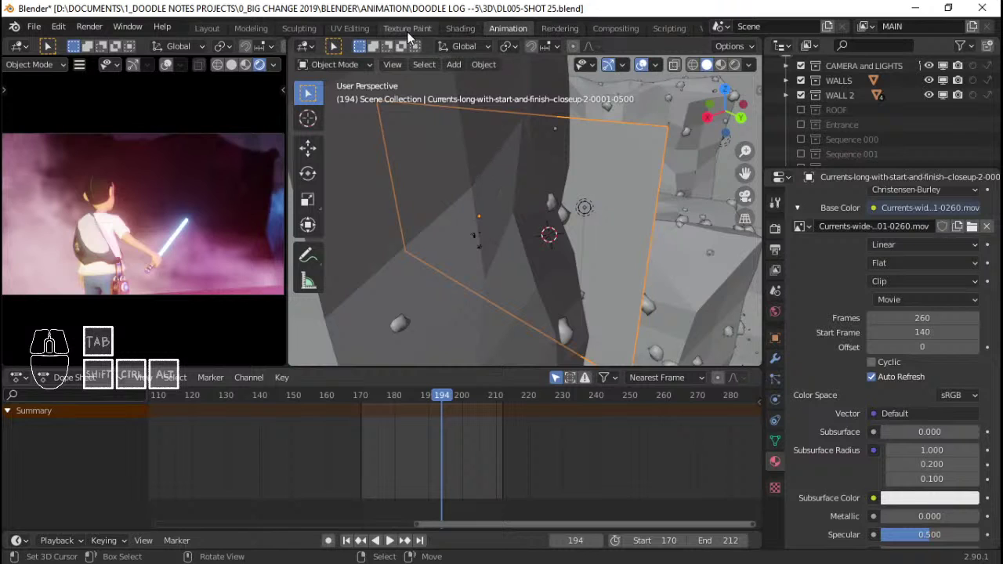
pyautogui.hotkey('shift', 'ctrl', 'space')
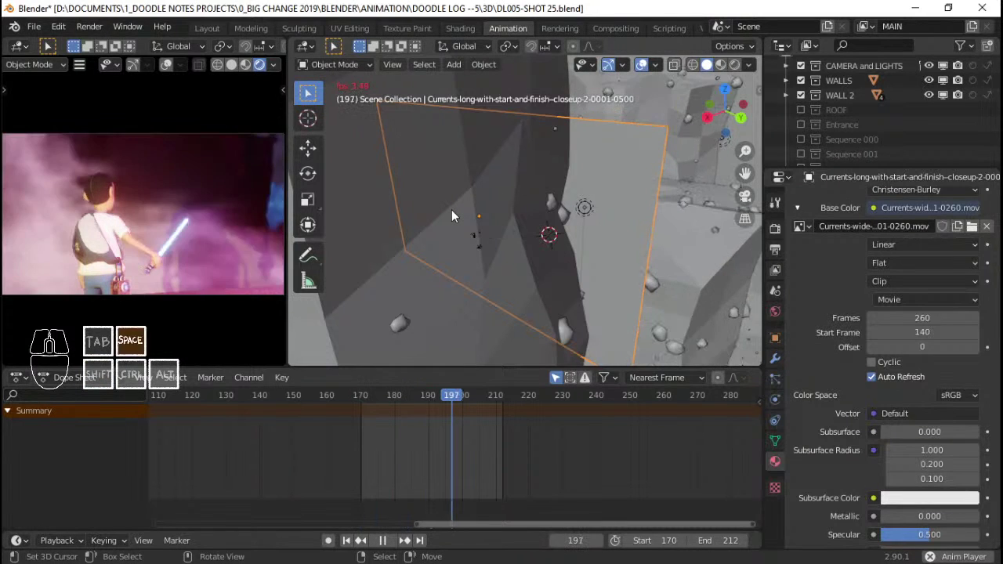
pyautogui.press('space')
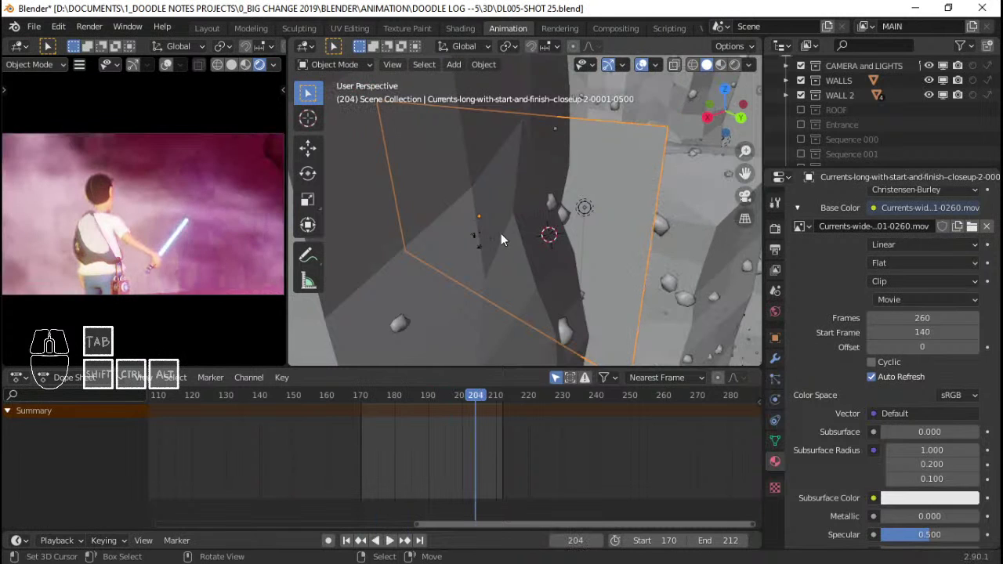
# In the Shading workspace, set the smoke material's Principled BSDF Specular to 0 and Roughness to about 0.62
pyautogui.click(459, 29)
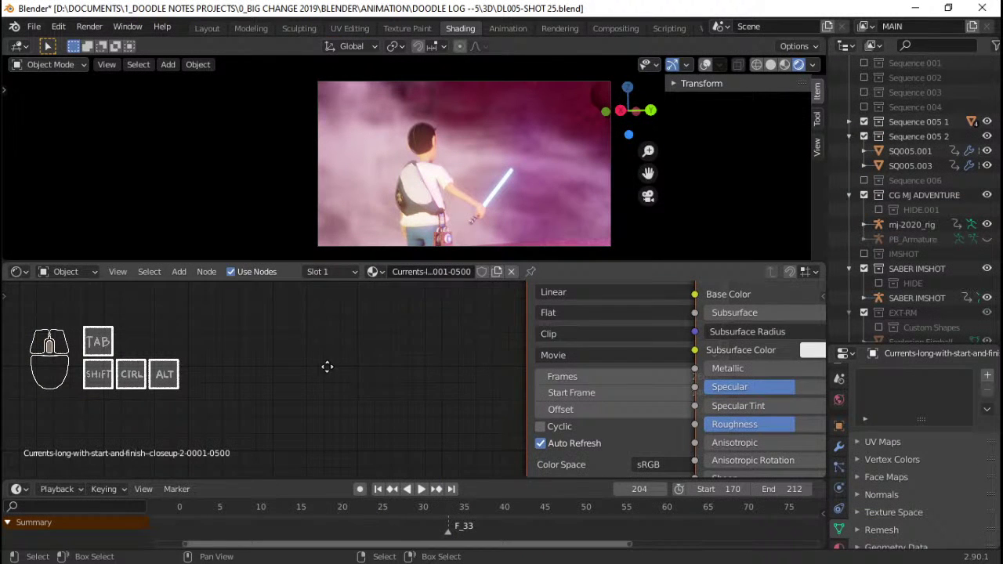
pyautogui.press('Home')
pyautogui.scroll(-2, 499, 364)
pyautogui.moveTo(406, 350); pyautogui.dragTo(251, 349)
pyautogui.moveTo(391, 368); pyautogui.dragTo(425, 326, button='middle')
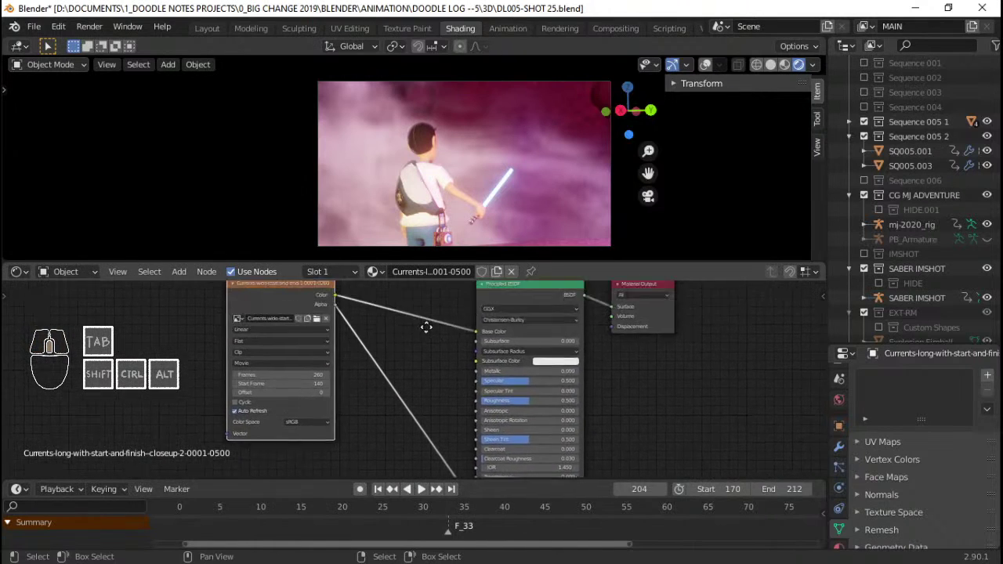
pyautogui.scroll(1, 427, 327)
pyautogui.scroll(1, 475, 325)
pyautogui.moveTo(548, 290); pyautogui.dragTo(517, 276)
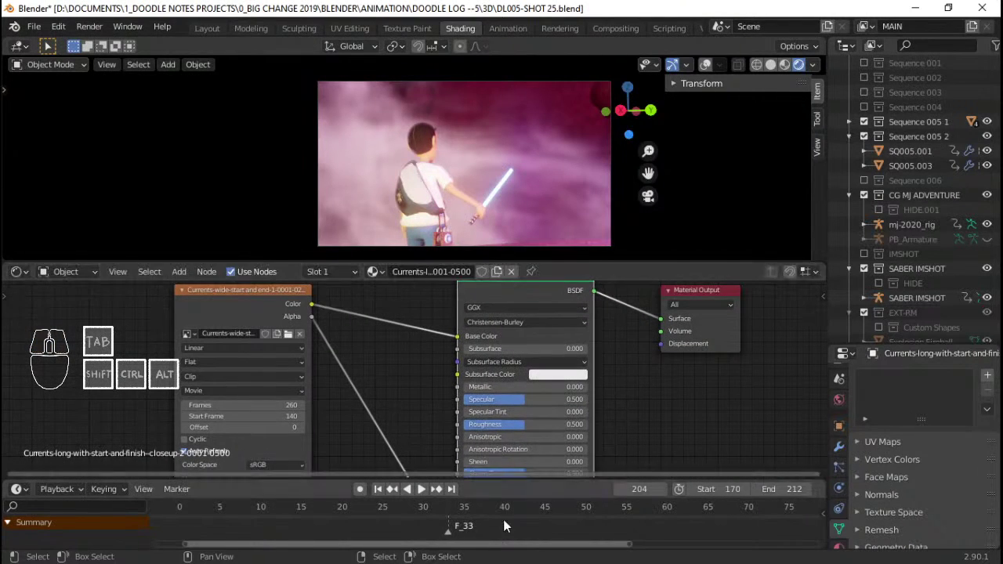
pyautogui.moveTo(525, 400); pyautogui.dragTo(463, 400)
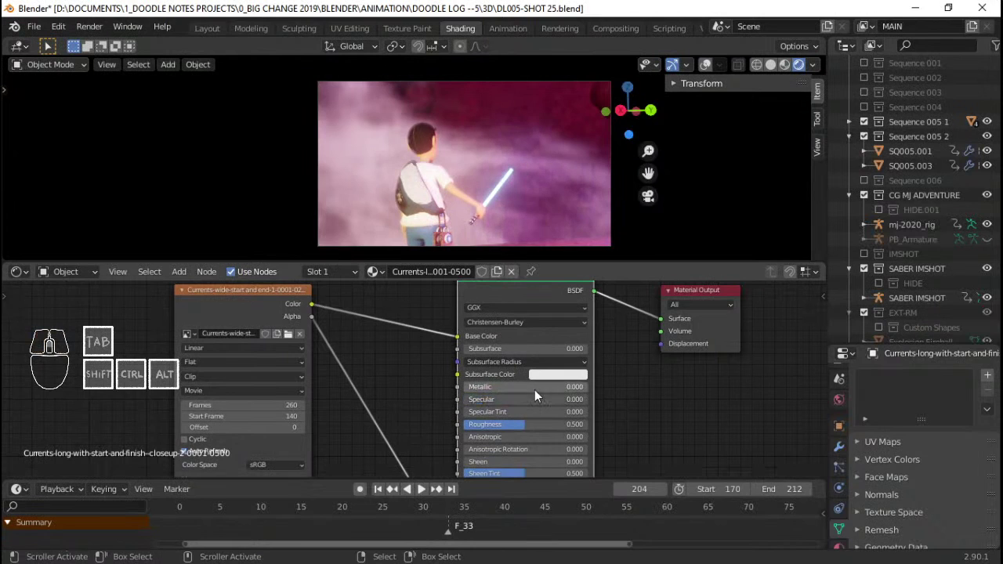
pyautogui.scroll(2, 534, 390)
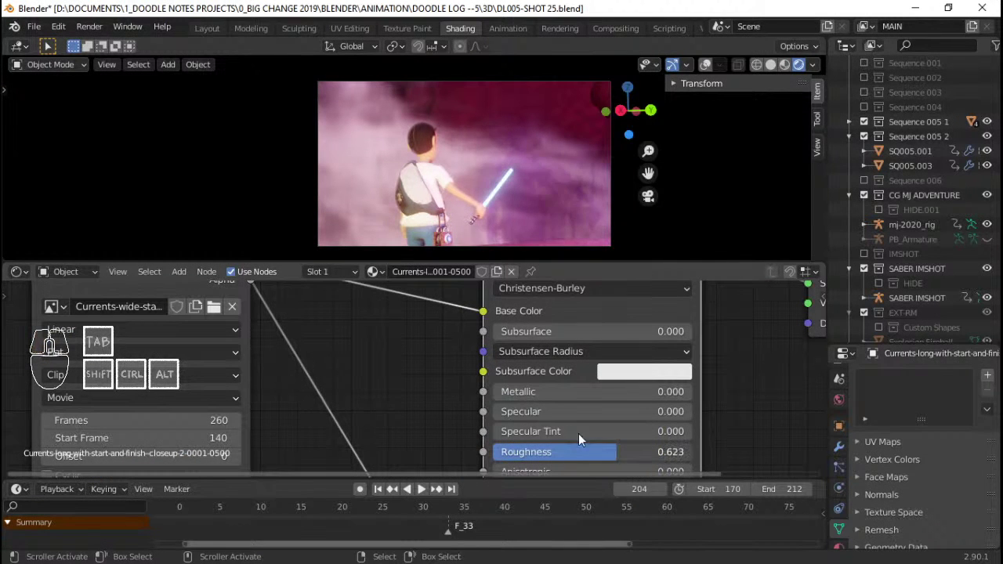
pyautogui.keyDown('shift'); pyautogui.scroll(-6, 578, 438); pyautogui.keyUp('shift')
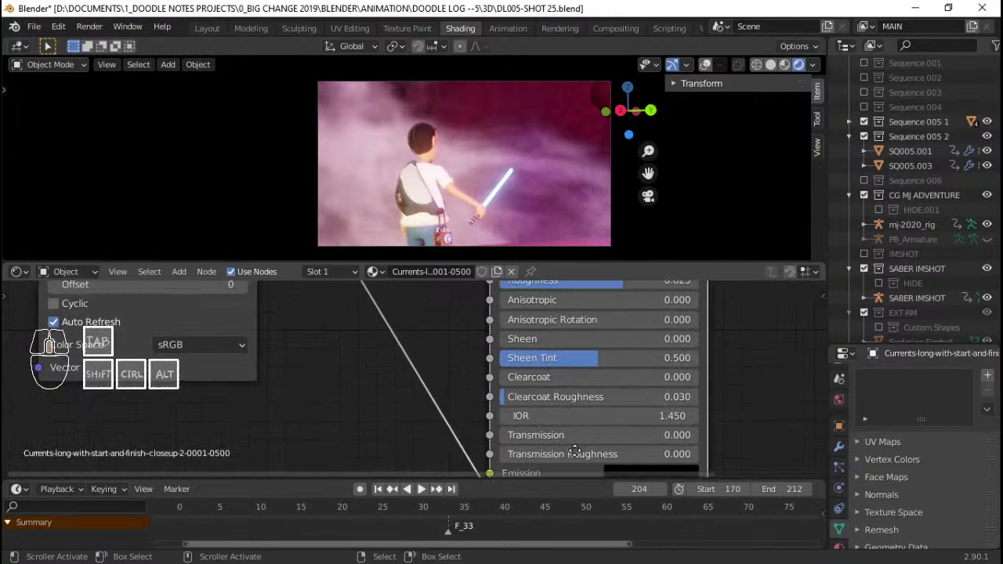
pyautogui.keyDown('shift'); pyautogui.scroll(8, 575, 452); pyautogui.keyUp('shift')
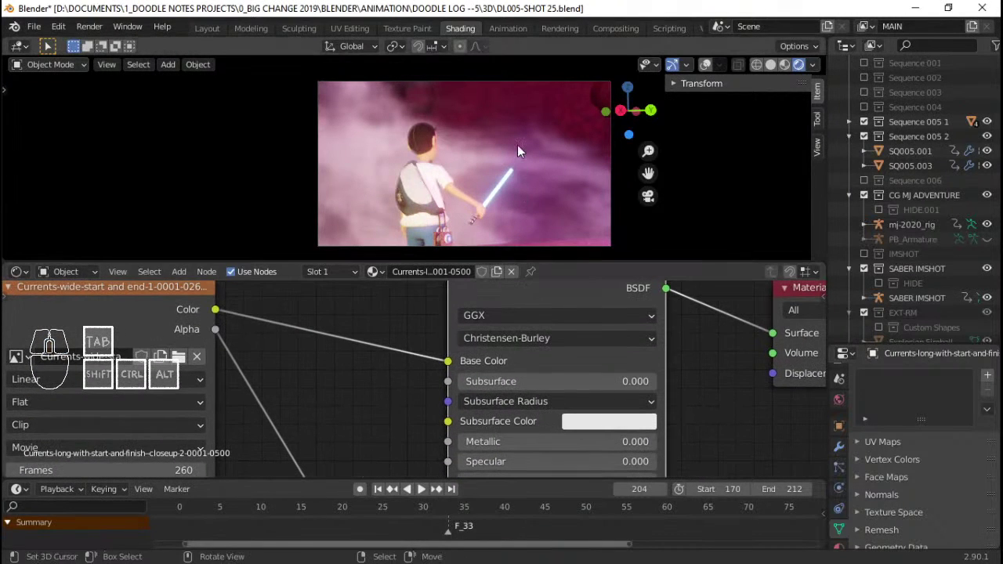
# Replay the shot, step back to frame 202 and return to frame 170 to review the smoke's look
pyautogui.press('space')
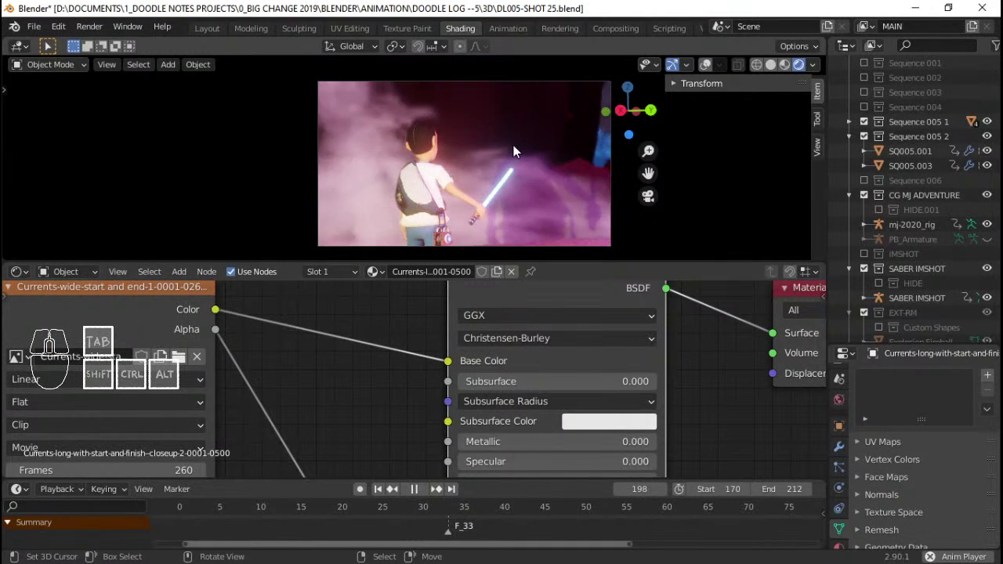
pyautogui.press('space')
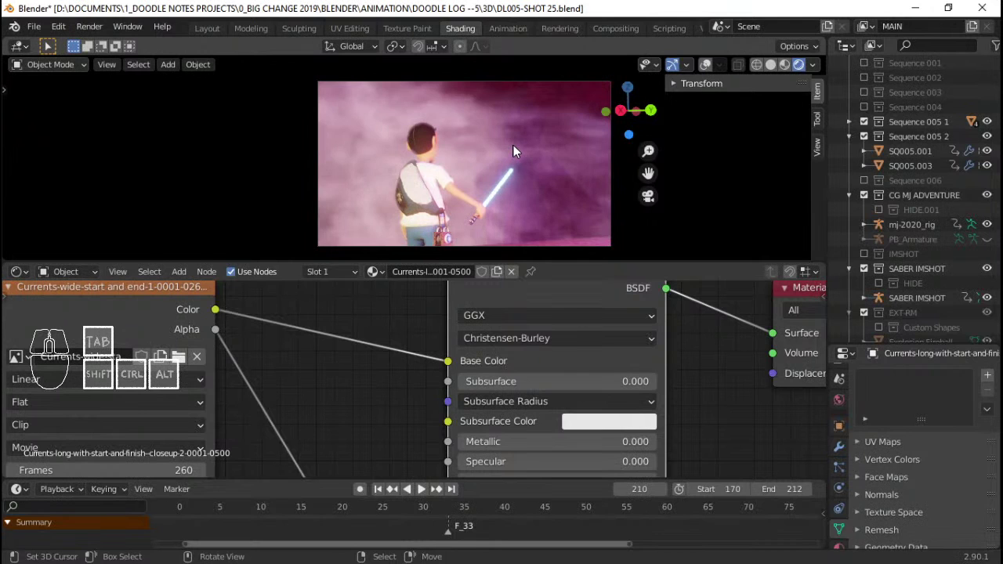
pyautogui.press('Left')
pyautogui.press('Left')
pyautogui.press('Left')
pyautogui.press('Left')
pyautogui.press('Left')
pyautogui.press('Left')
pyautogui.press('Left')
pyautogui.press('Left')
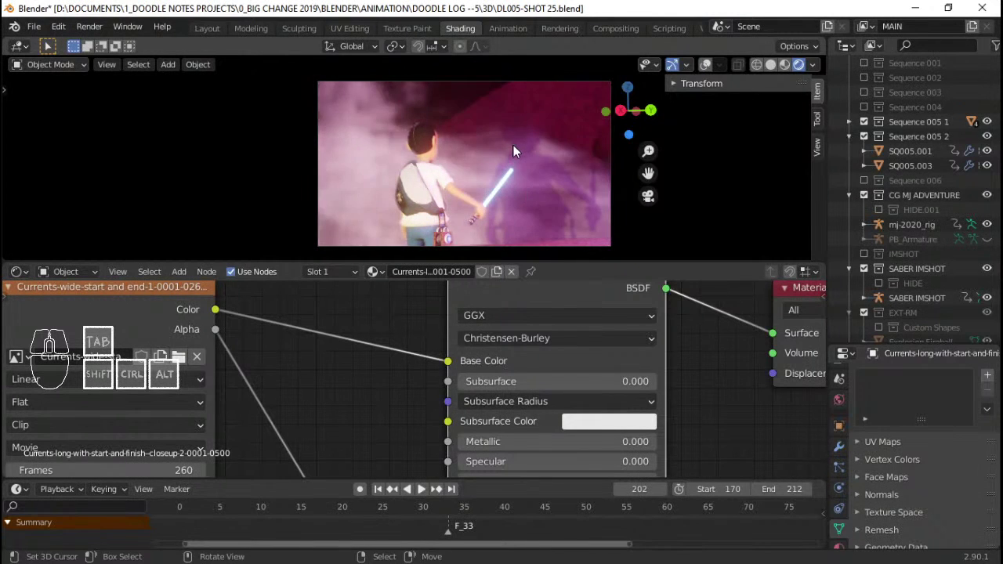
pyautogui.hotkey('shift', 'Left')
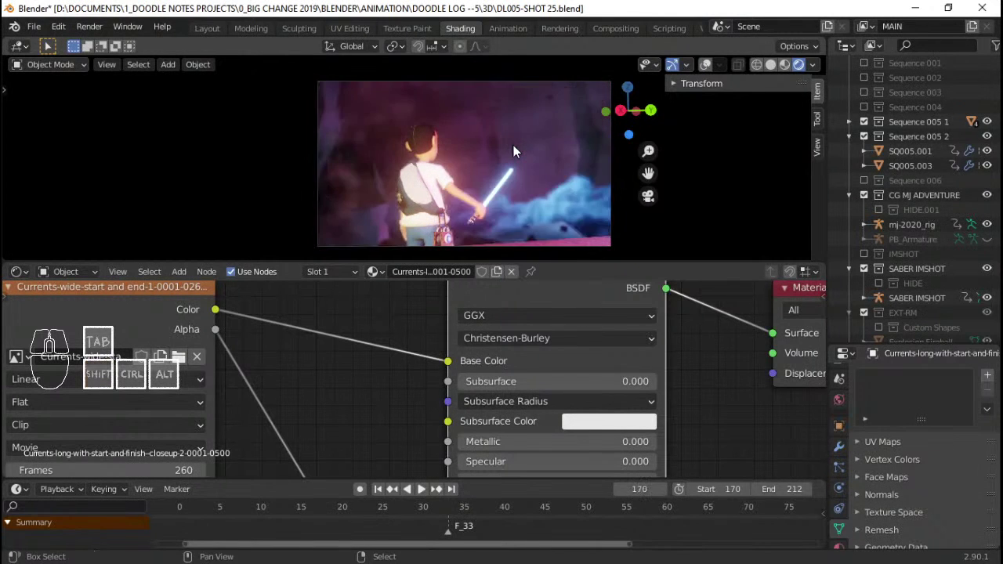
# Replay the shot from frame 170 and stop around frame 206 to check the smoke's coverage
pyautogui.press('space')
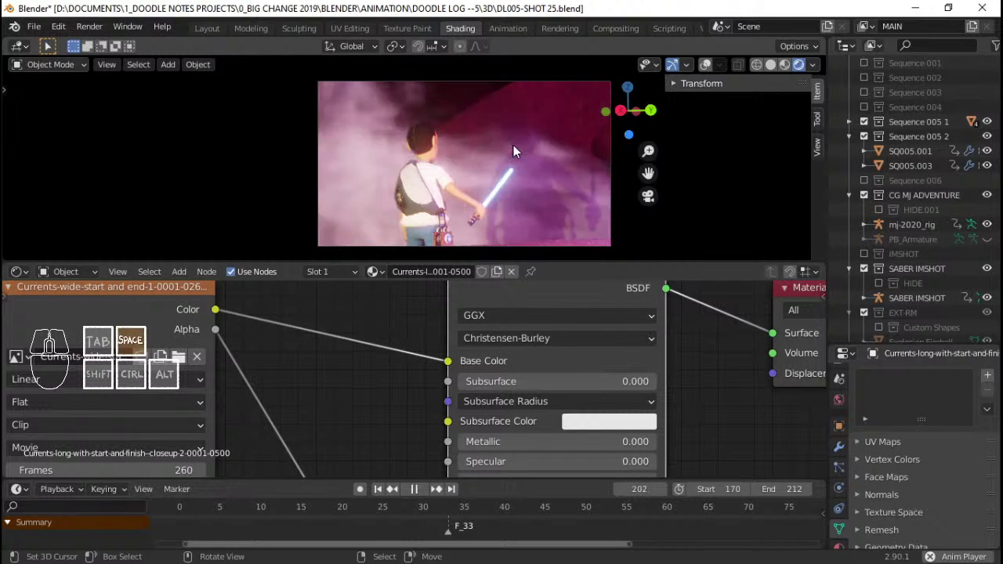
pyautogui.press('space')
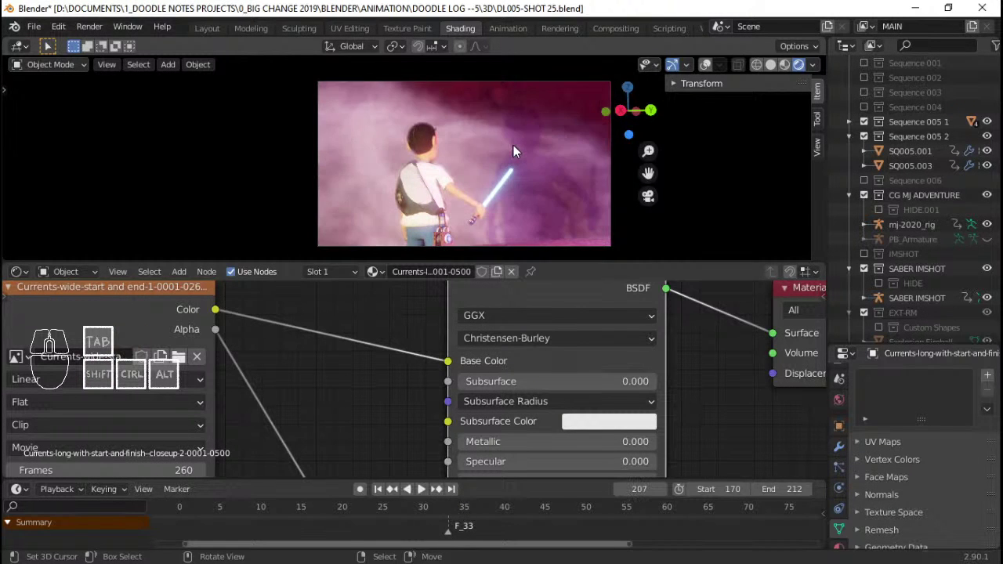
pyautogui.press('Left')
pyautogui.click(513, 145)
# In the Animation workspace, select the smoke plane and insert a Location & Rotation keyframe at frame 194
pyautogui.click(509, 28)
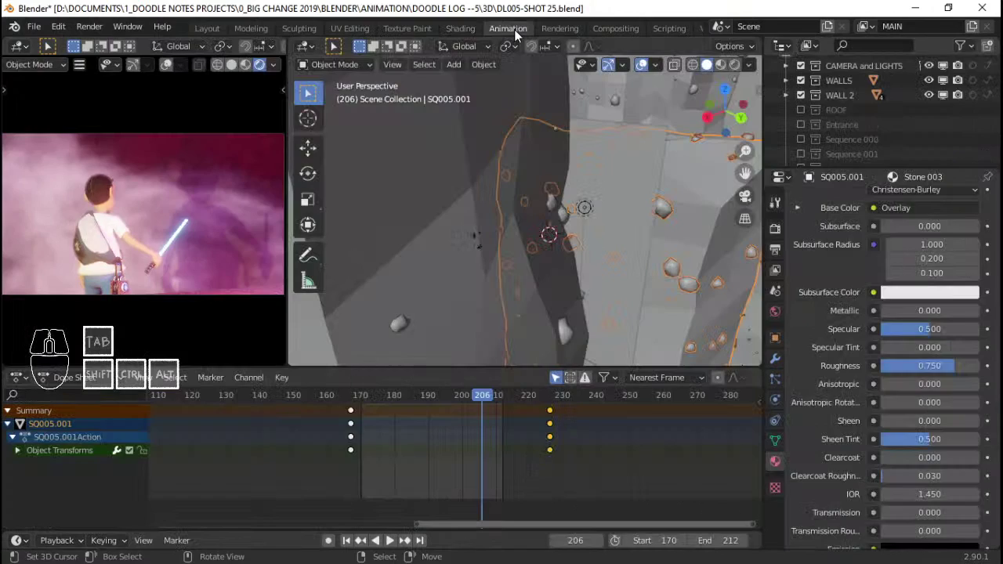
pyautogui.scroll(-4, 615, 193)
pyautogui.moveTo(614, 194); pyautogui.dragTo(536, 219, button='middle')
pyautogui.scroll(4, 462, 235)
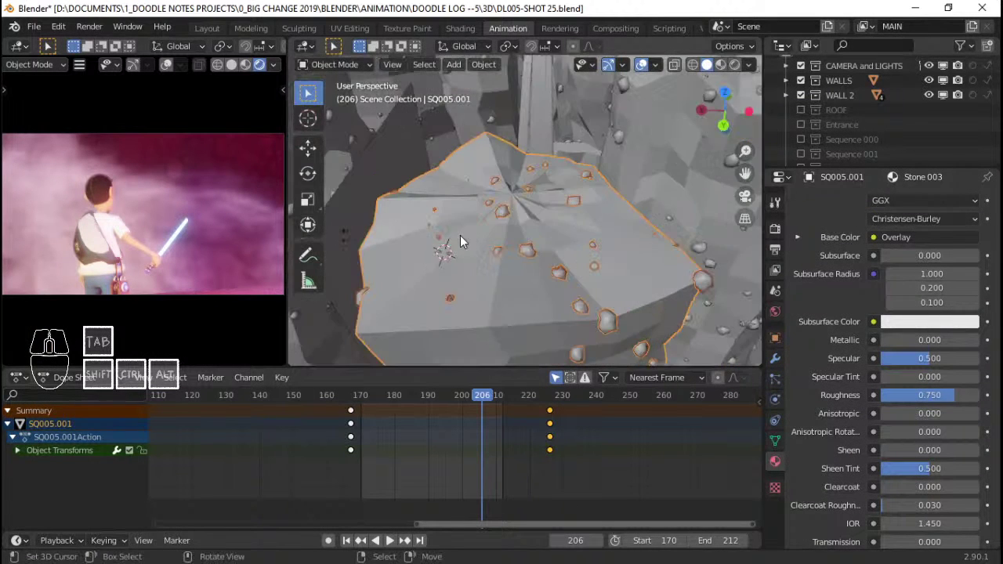
pyautogui.moveTo(460, 235); pyautogui.dragTo(514, 213, button='middle')
pyautogui.click(501, 215)
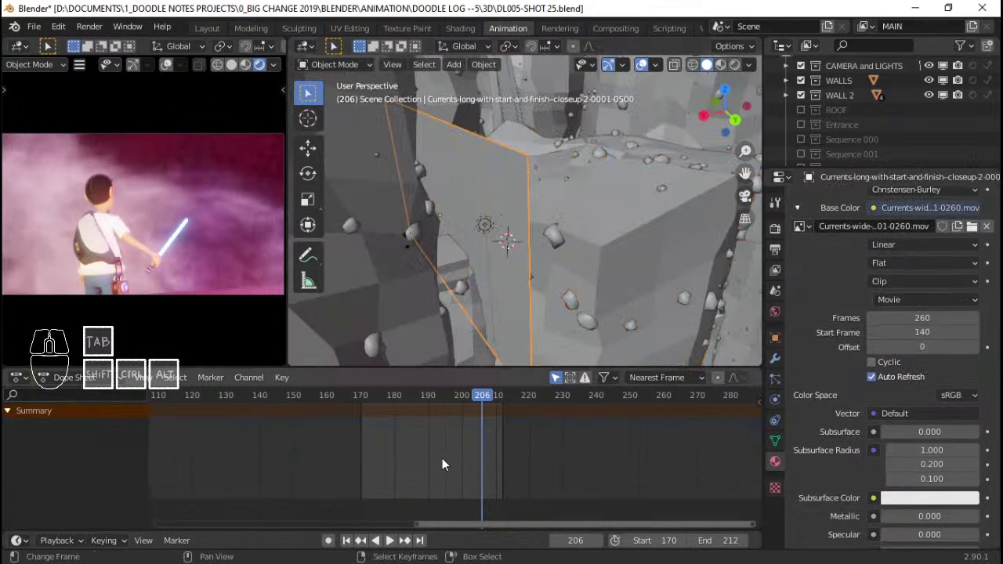
pyautogui.press('Left')
pyautogui.press('Left')
pyautogui.press('Left')
pyautogui.press('Left')
pyautogui.press('Left')
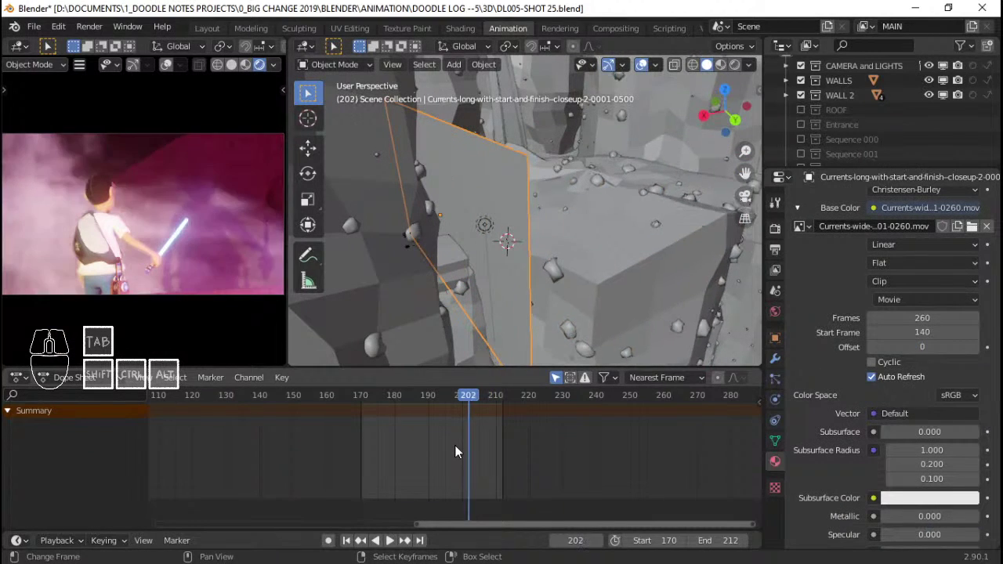
pyautogui.press('Left')
pyautogui.press('Left')
pyautogui.press('Left')
pyautogui.press('Left')
pyautogui.press('Left')
pyautogui.press('Left')
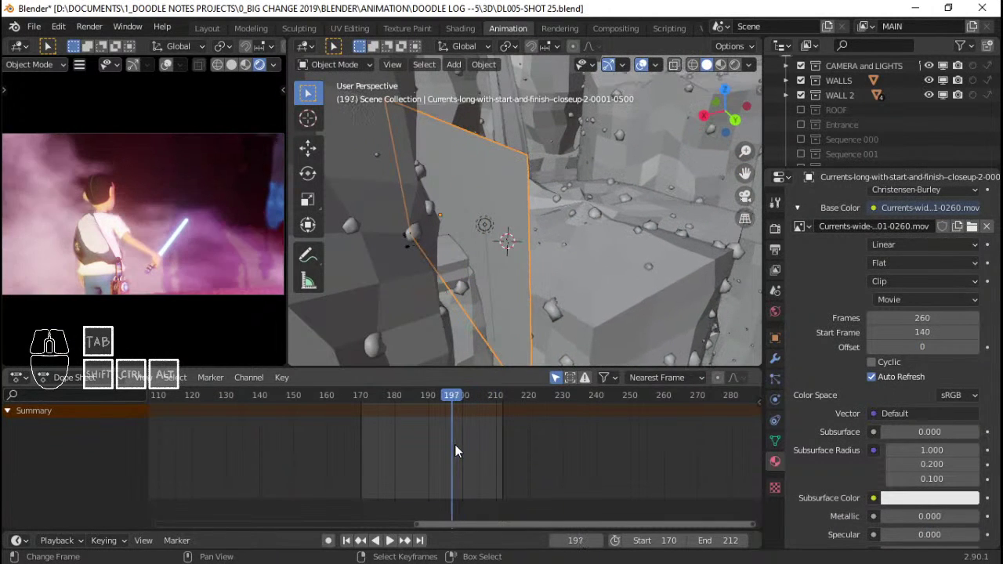
pyautogui.press('Left')
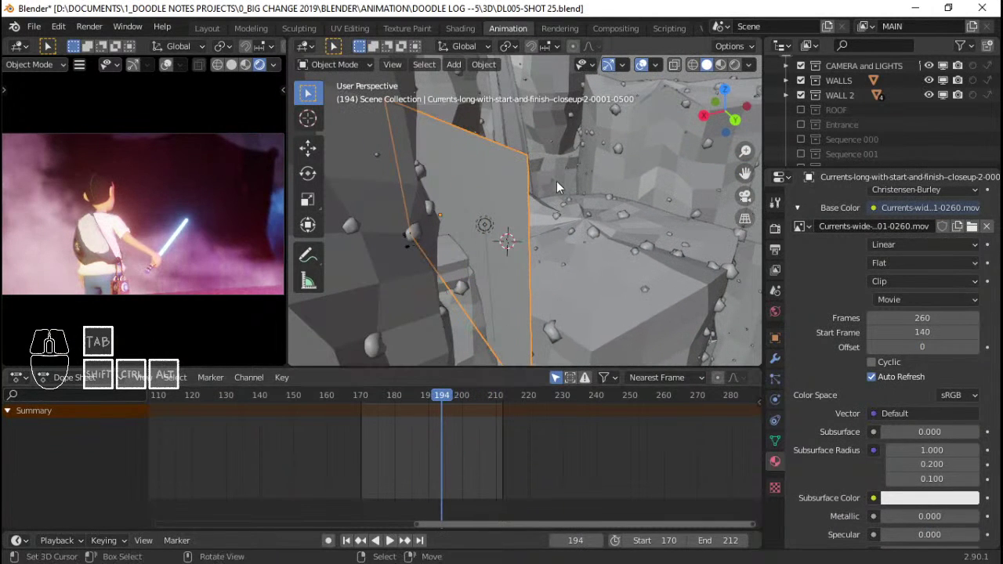
pyautogui.press('i')
# At frame 201, raise the smoke plane along Z until smoke fills the camera view and insert a Location & Rotation keyframe
pyautogui.press('Right')
pyautogui.press('Right')
pyautogui.press('Right')
pyautogui.press('Right')
pyautogui.press('Right')
pyautogui.press('Right')
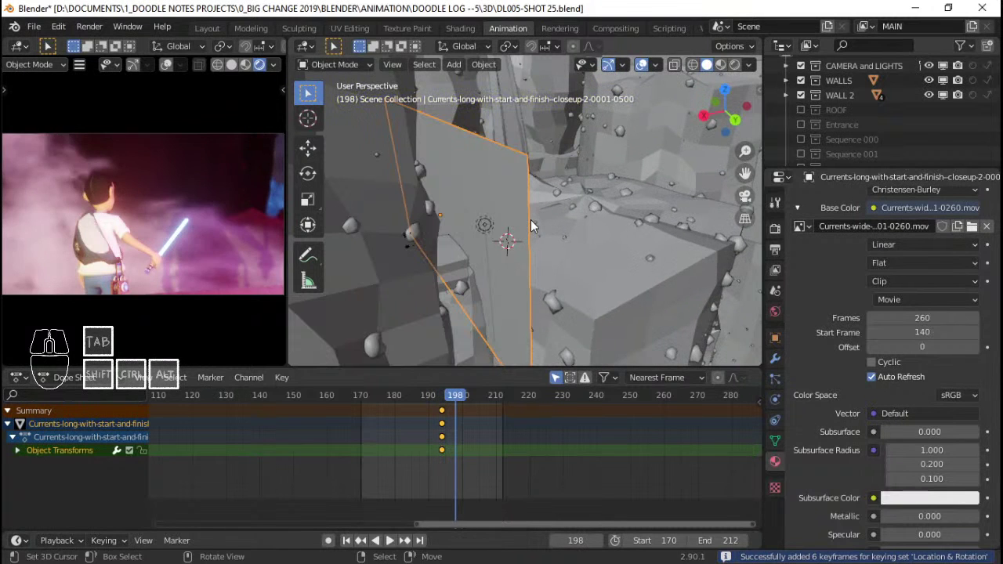
pyautogui.press('Right')
pyautogui.press('g')
pyautogui.press('z')
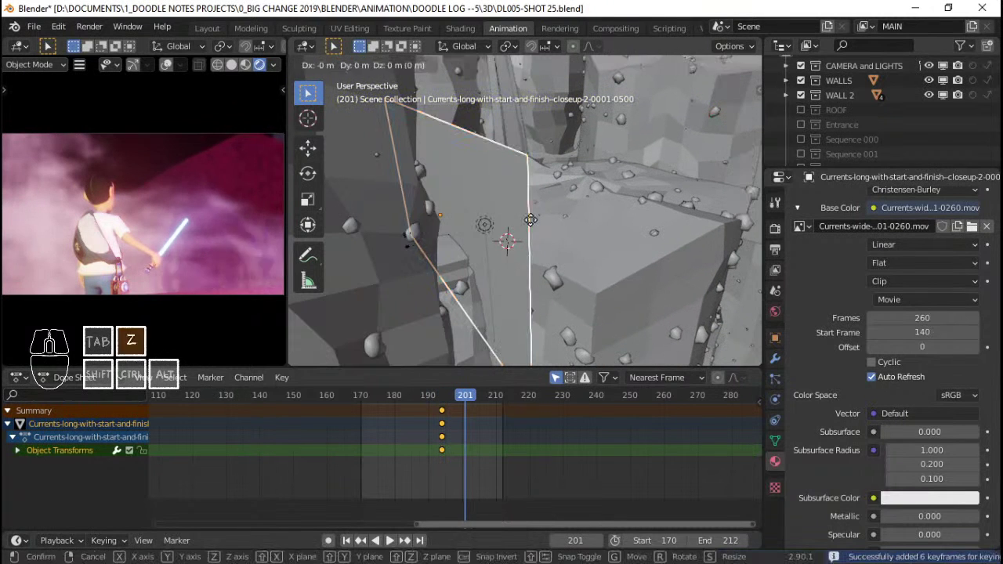
pyautogui.click(535, 193)
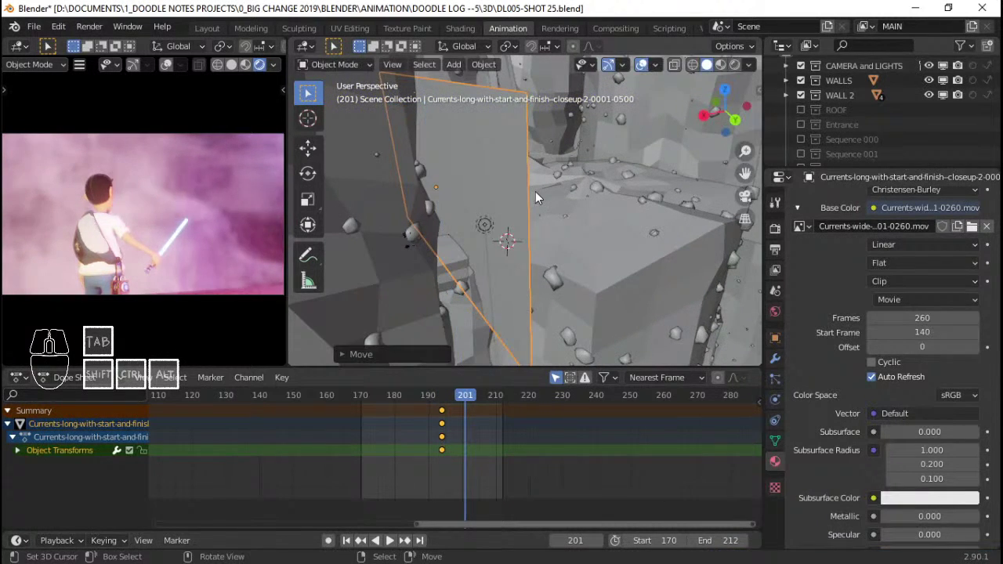
pyautogui.press('i')
# Replay the shot from frame 170 to check the smoke plane's keyframed rise
pyautogui.hotkey('shift', 'Left')
pyautogui.press('space')
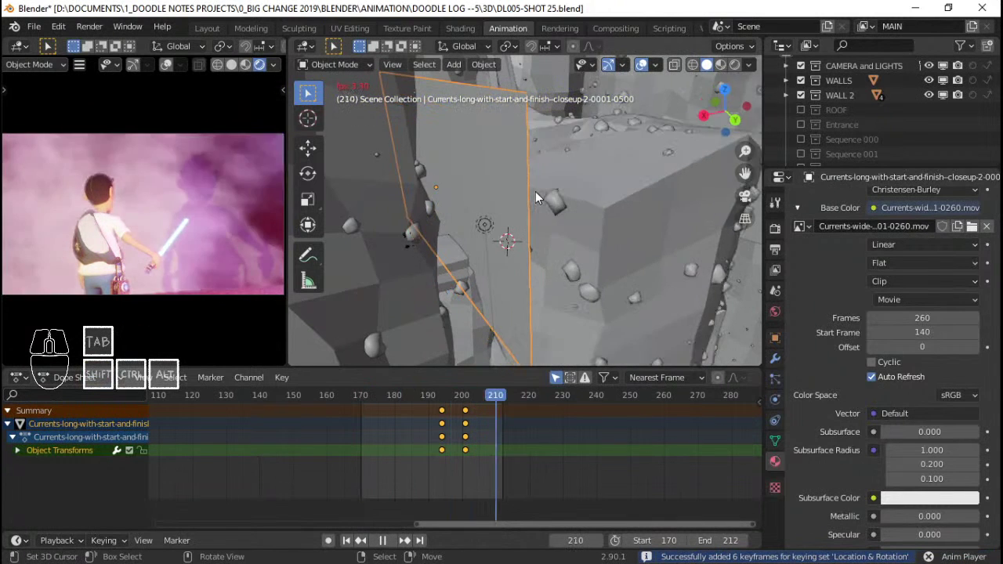
pyautogui.press('space')
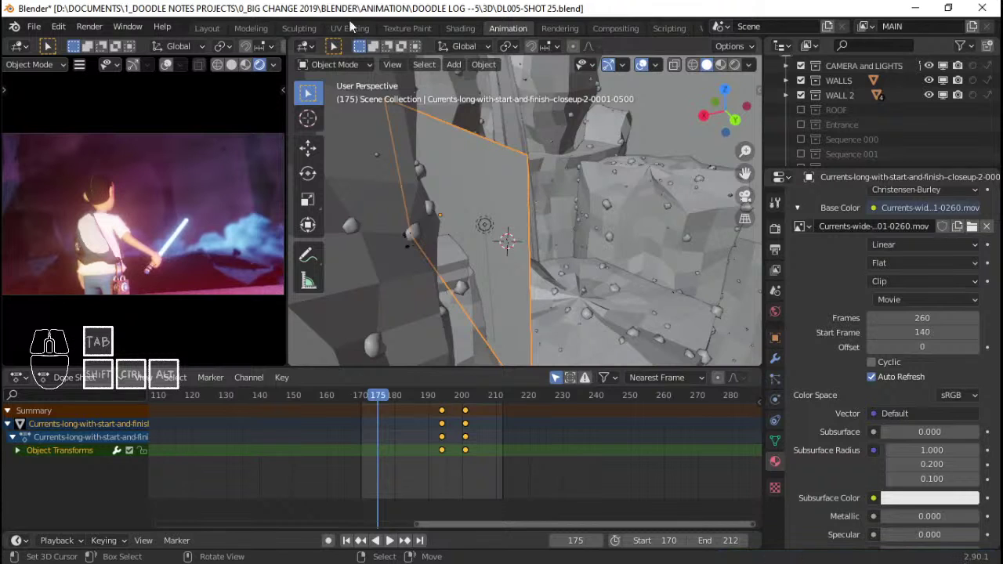
# Set the camera view to Solid shading and play the shot from frame 170 to judge the smoke's timing
pyautogui.click(229, 68)
pyautogui.hotkey('shift', 'Left')
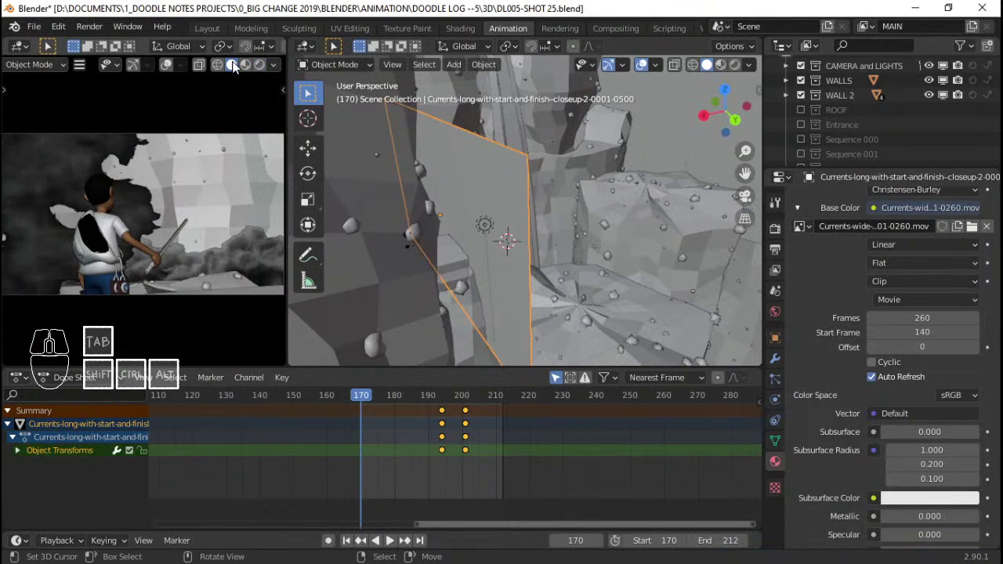
pyautogui.press('space')
pyautogui.press('space')
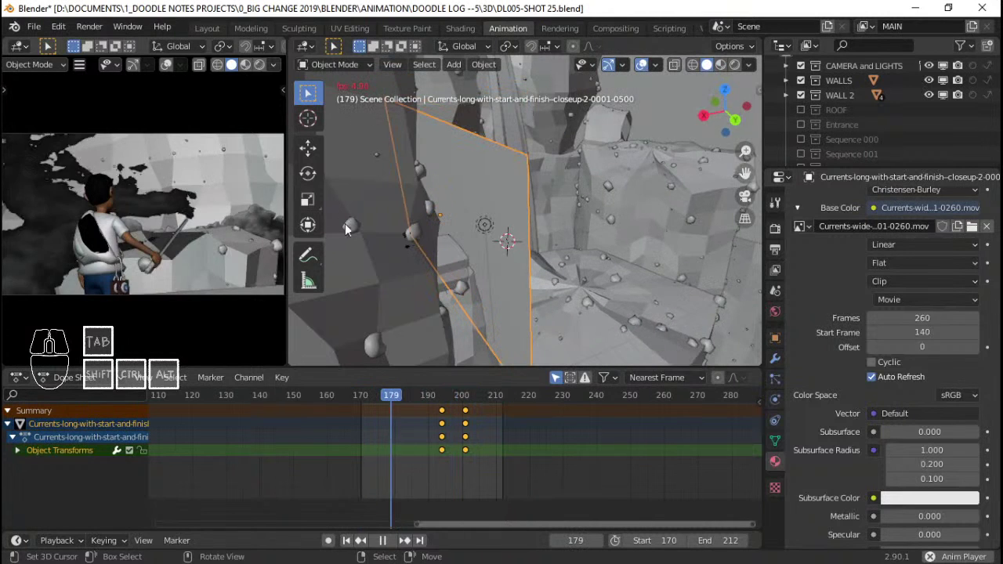
pyautogui.press('space')
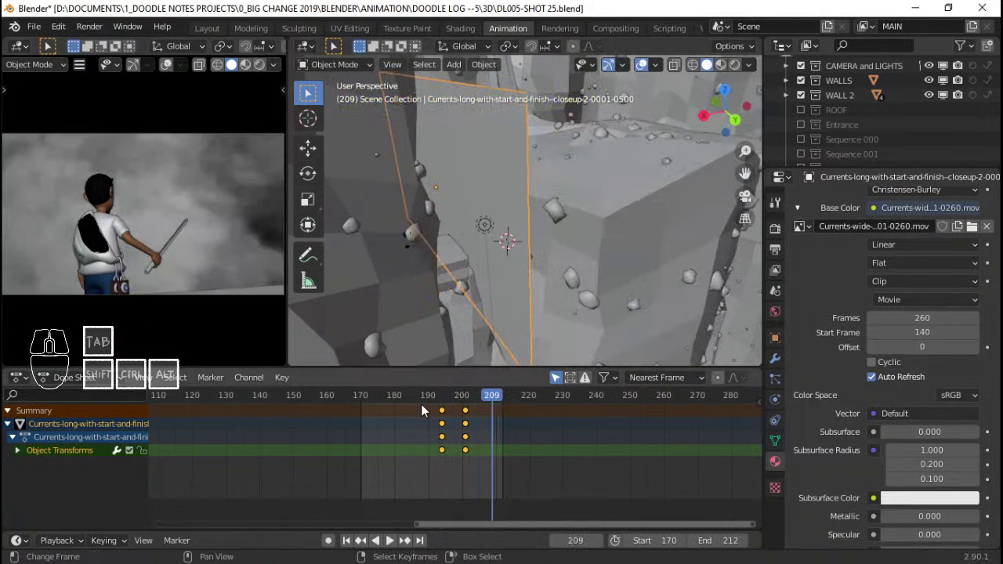
pyautogui.press('space')
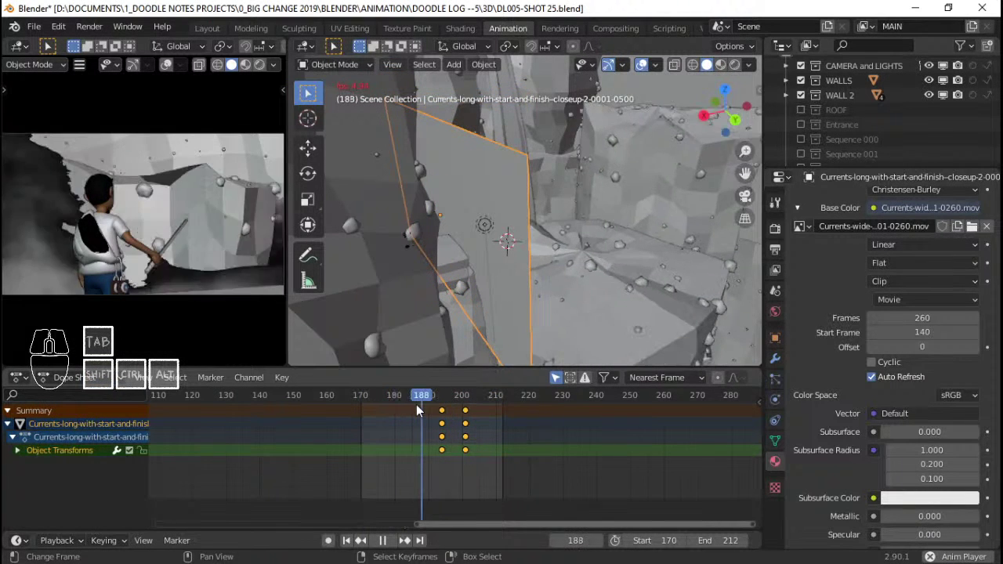
pyautogui.press('Escape')
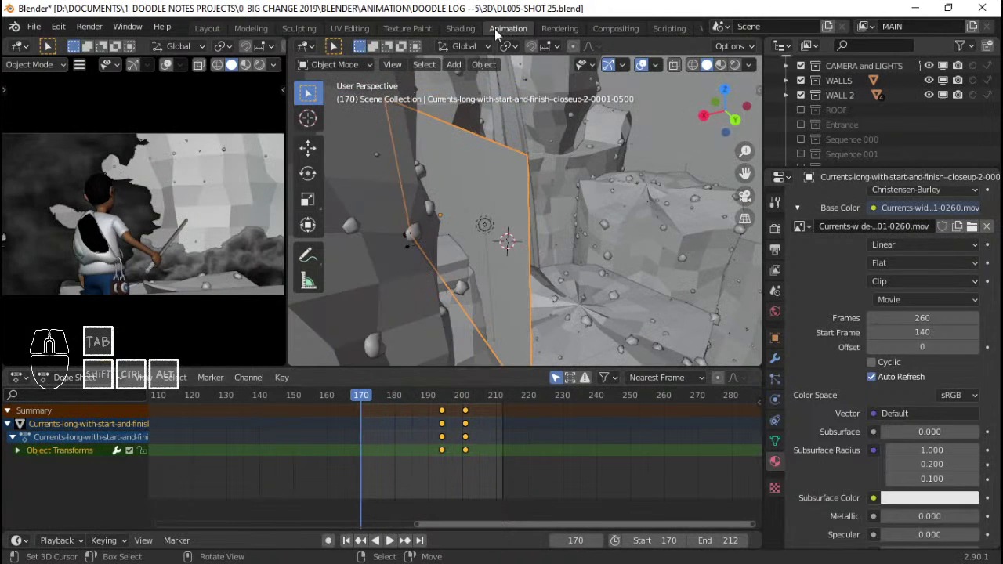
# Return the camera view to Rendered shading, play the shot and step through its closing frames up to 211
pyautogui.click(260, 65)
pyautogui.press('space')
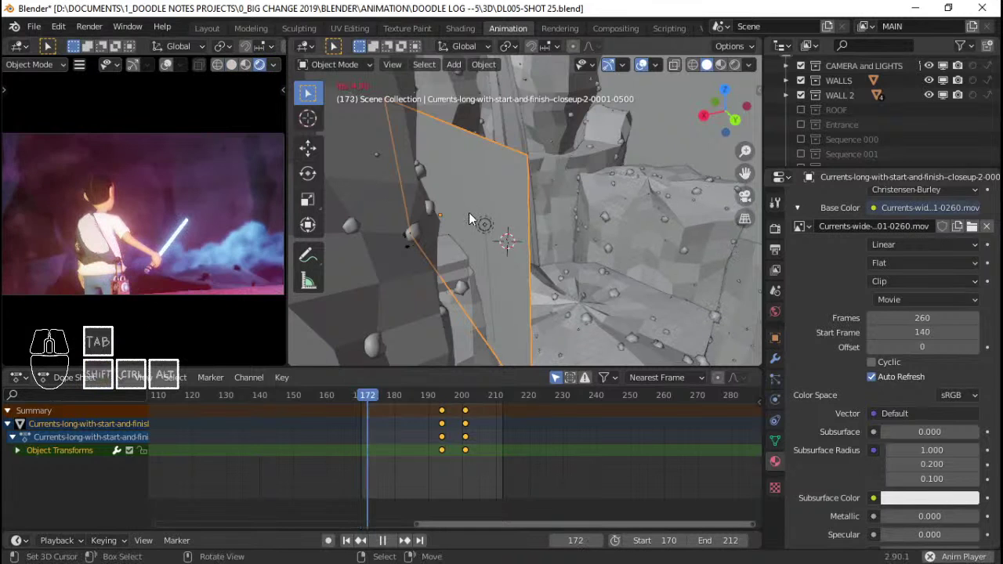
pyautogui.press('space')
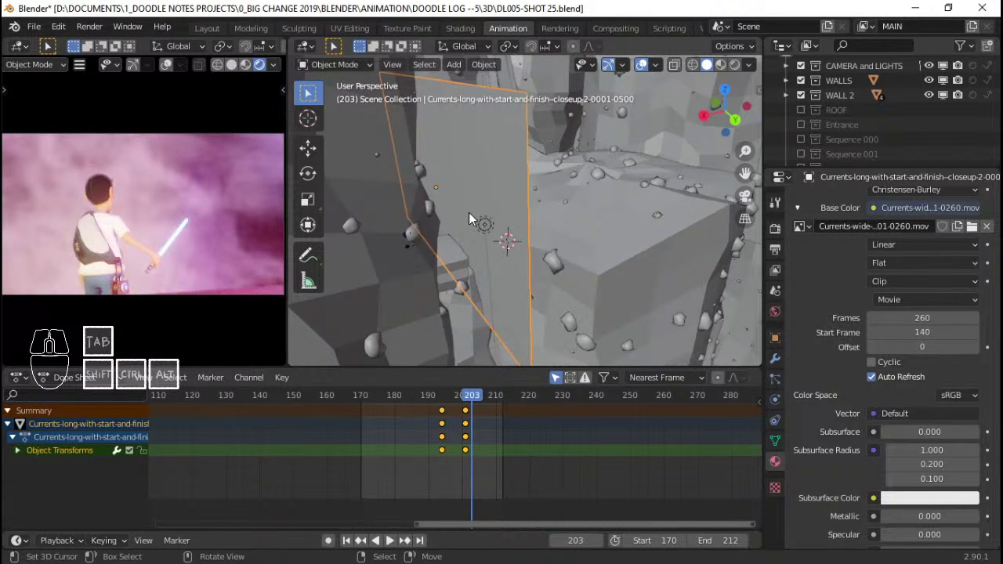
pyautogui.press('Right')
pyautogui.press('Right')
pyautogui.press('Right')
pyautogui.press('Right')
pyautogui.press('Right')
pyautogui.press('Right')
pyautogui.press('Right')
pyautogui.press('Right')
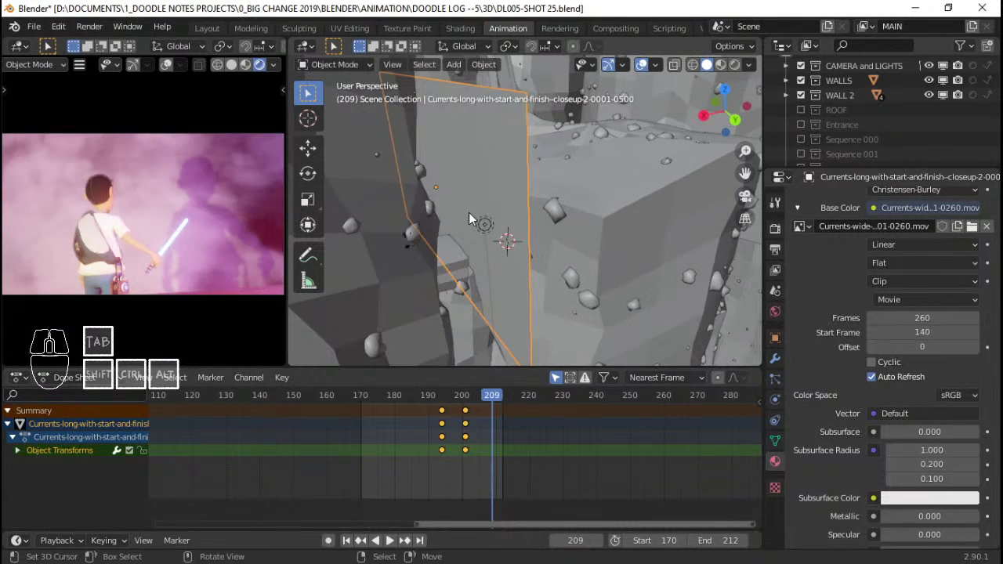
# Play the rendered shot again from the start and return to frame 170
pyautogui.hotkey('shift', 'Left')
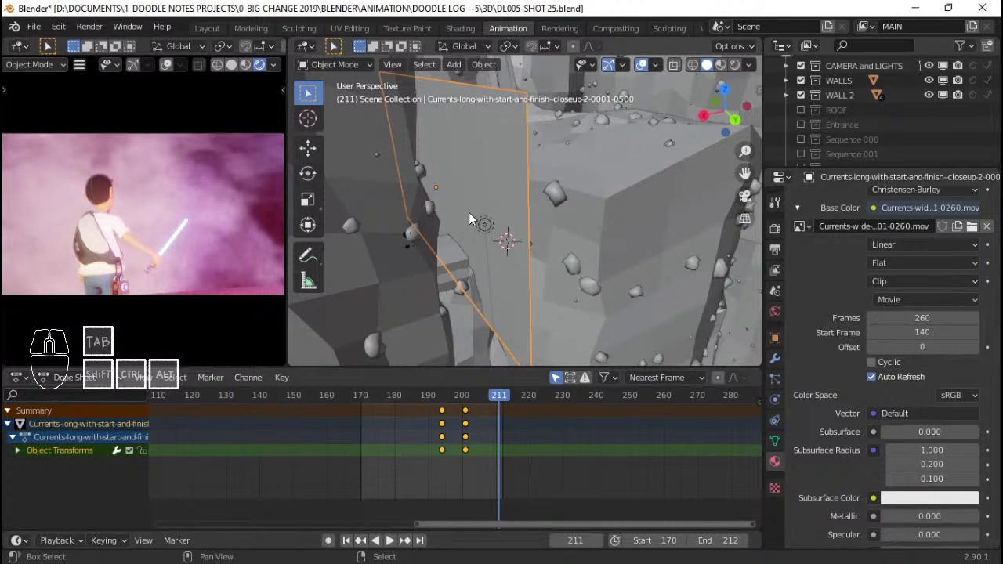
pyautogui.press('space')
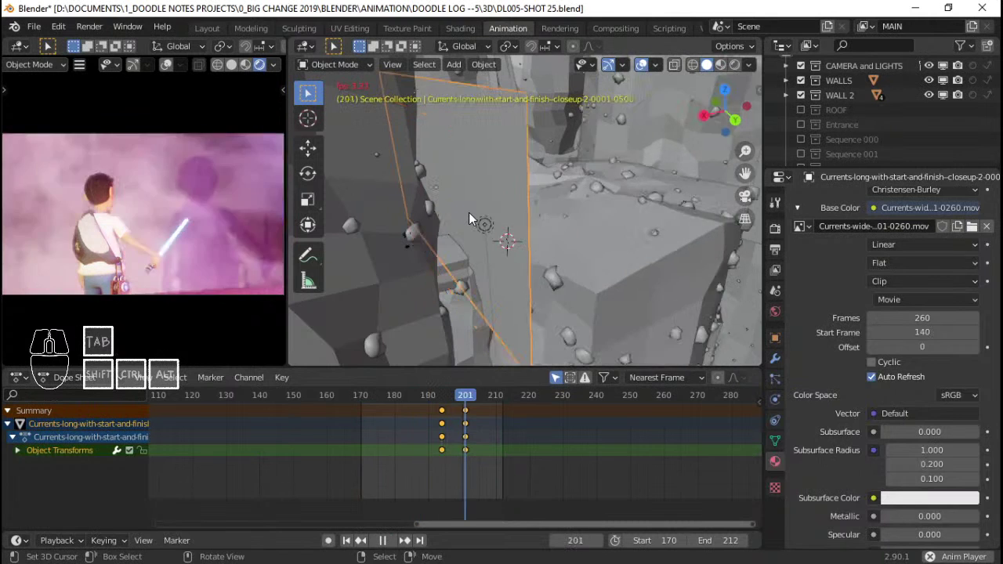
pyautogui.press('space')
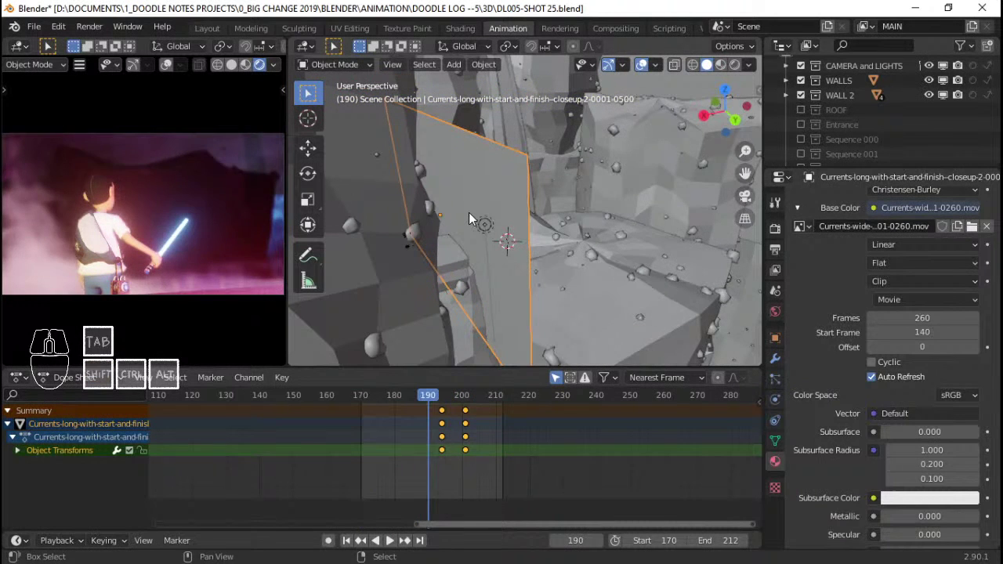
pyautogui.hotkey('shift', 'Left')
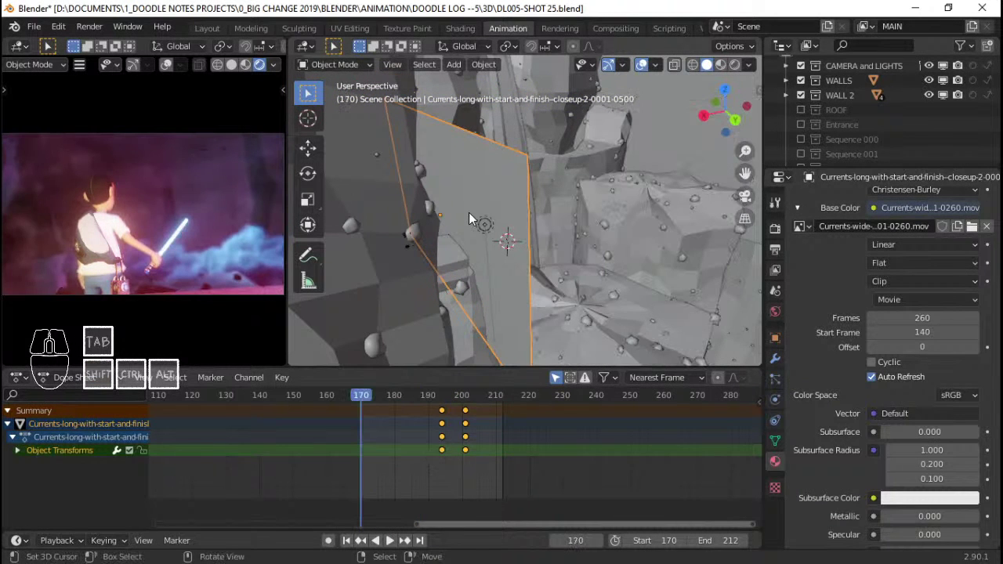
# In the Shading workspace, show the World shader nodes and move the Background node farther from World Output
pyautogui.click(465, 29)
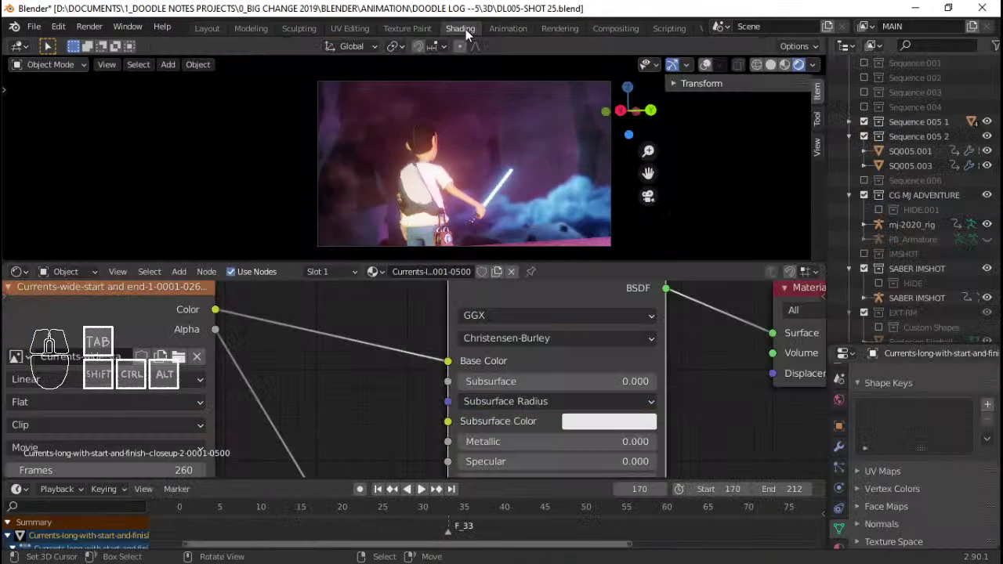
pyautogui.scroll(-2, 593, 314)
pyautogui.scroll(-4, 549, 317)
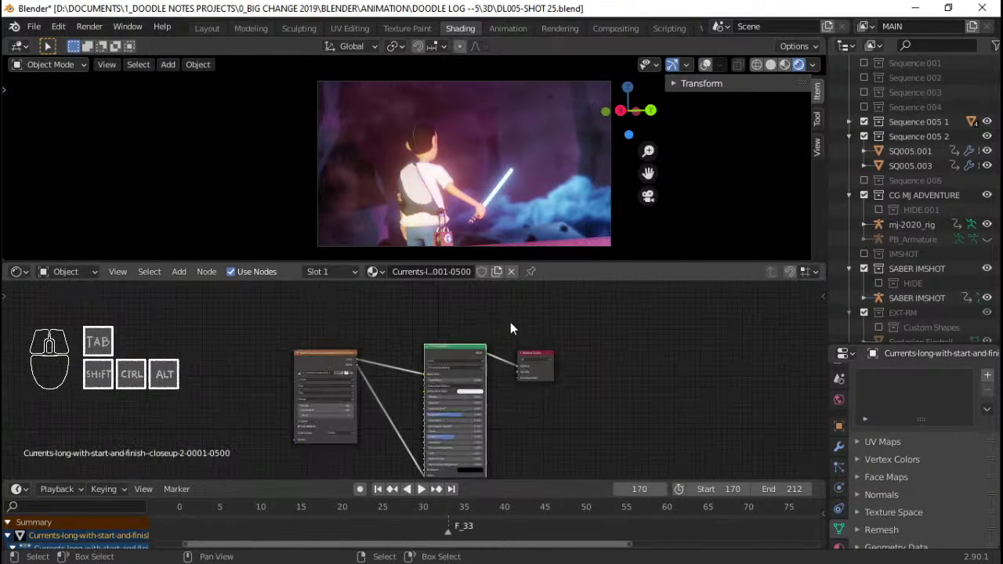
pyautogui.click(70, 273)
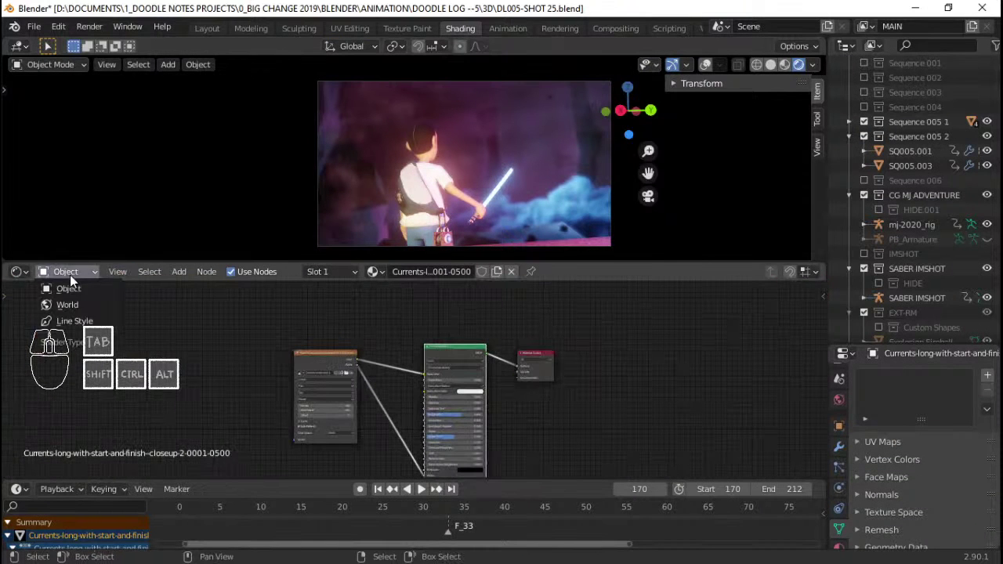
pyautogui.click(74, 303)
pyautogui.scroll(3, 470, 396)
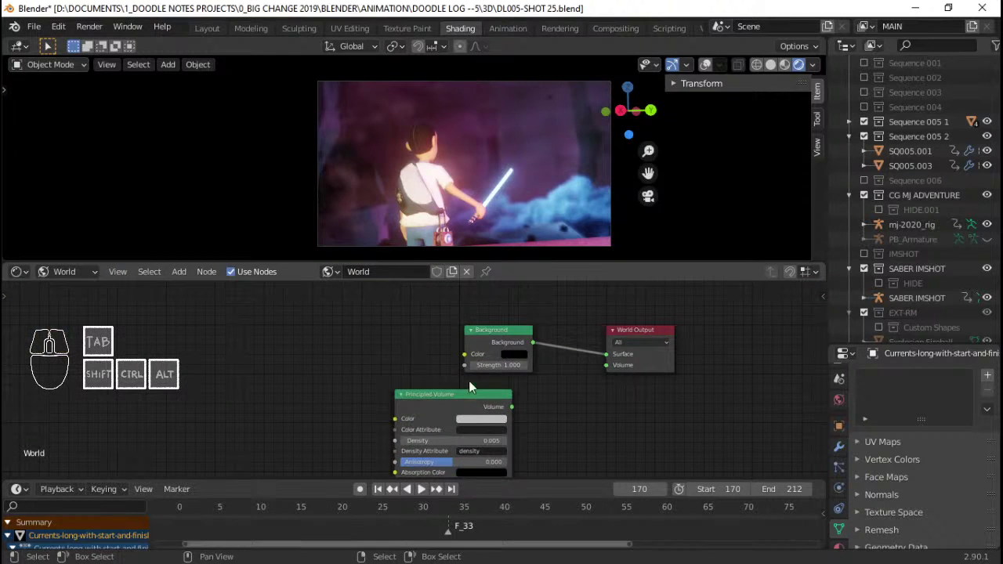
pyautogui.moveTo(489, 336); pyautogui.dragTo(324, 337)
# Delete the unconnected Principled Volume node and add a fresh Principled Volume between Background and World Output
pyautogui.hotkey('shift', 'a')
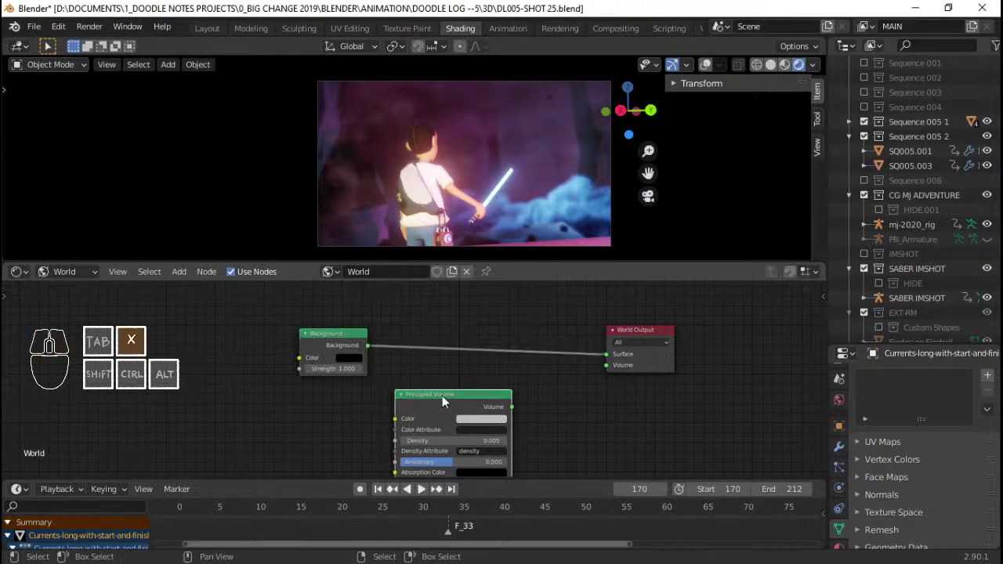
pyautogui.moveTo(434, 381)
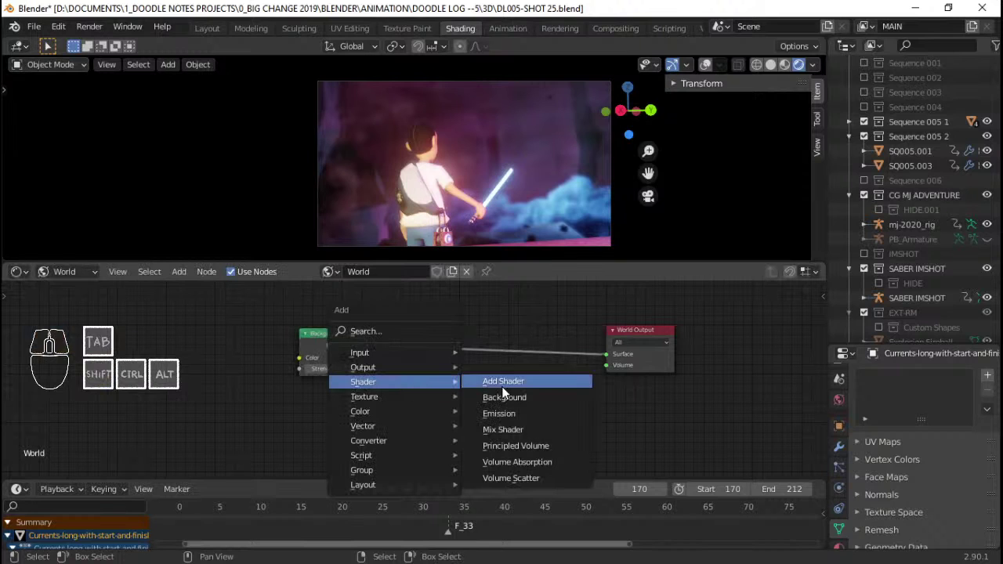
pyautogui.click(543, 444)
pyautogui.click(434, 370)
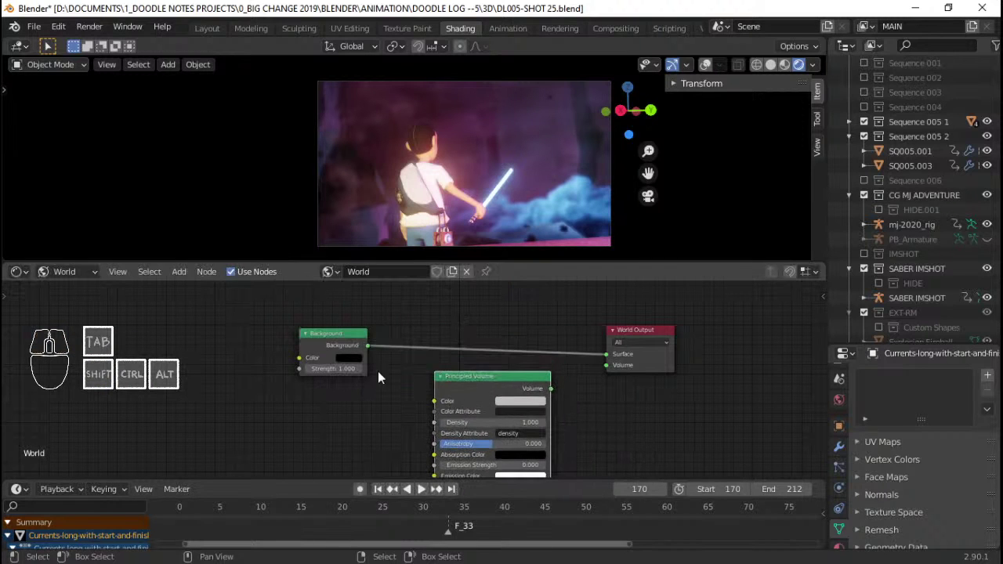
# Connect the Principled Volume node's Volume output to the World Output's Volume input
pyautogui.scroll(2, 384, 376)
pyautogui.moveTo(433, 344); pyautogui.dragTo(380, 374, button='middle')
pyautogui.moveTo(516, 357); pyautogui.dragTo(481, 377, button='middle')
pyautogui.moveTo(512, 382); pyautogui.dragTo(529, 382)
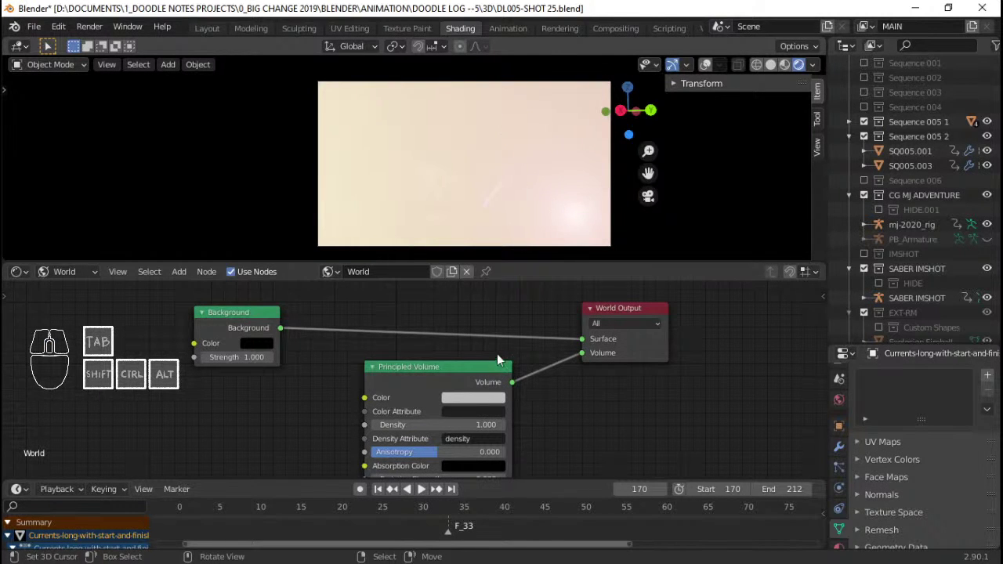
# Set the Density of the world's Principled Volume node to 0.01
pyautogui.scroll(4, 470, 337)
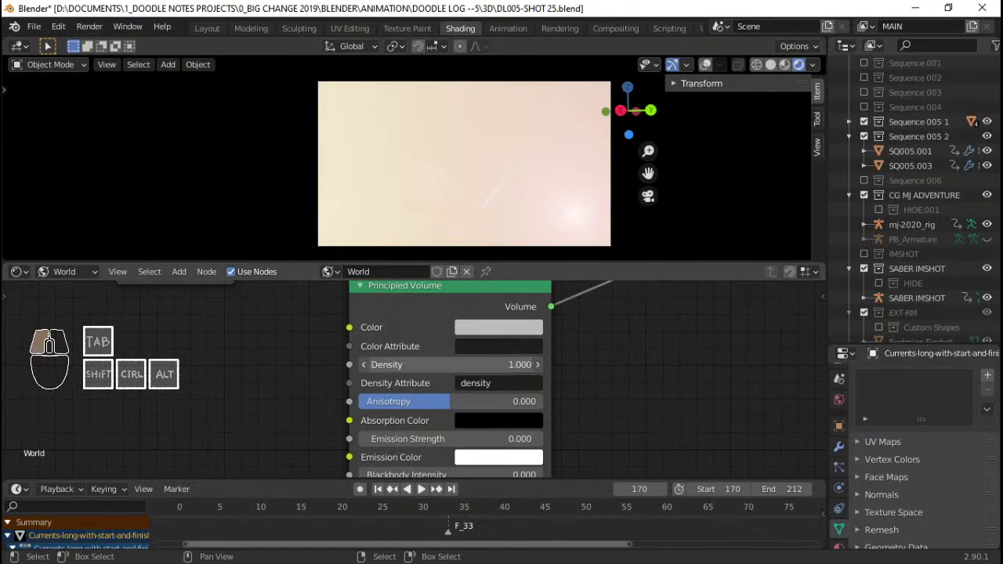
pyautogui.click(486, 364)
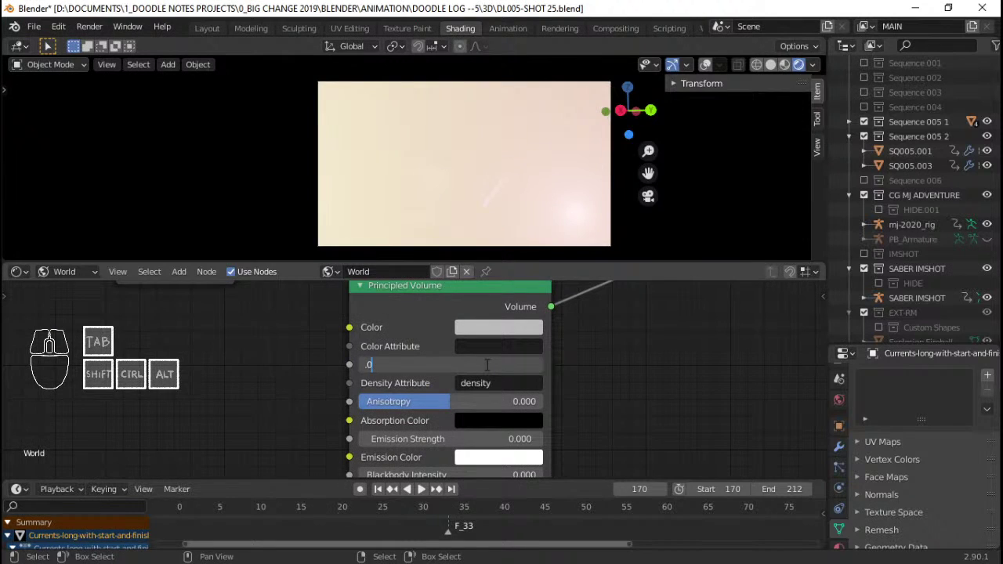
pyautogui.write('1')
pyautogui.press('Return')
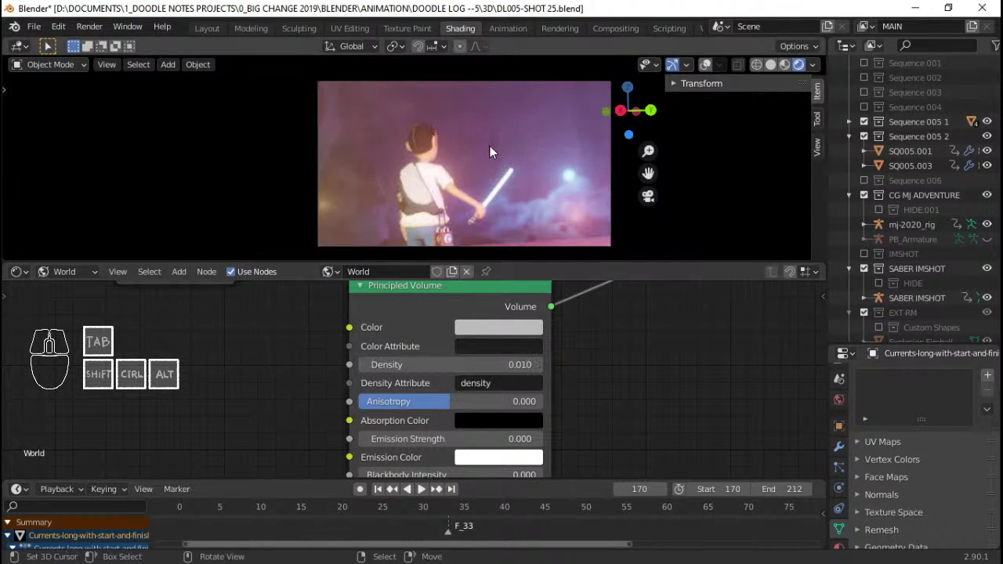
# Lower the Principled Volume density to 0.005 and check the fog around the smoke in the rendered camera view
pyautogui.click(467, 362)
pyautogui.write('.005')
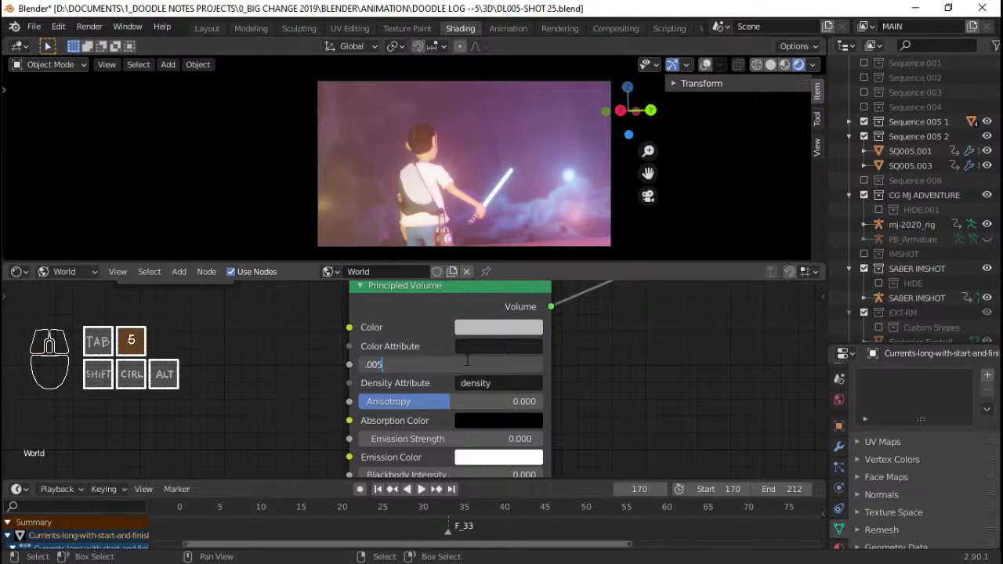
pyautogui.press('Return')
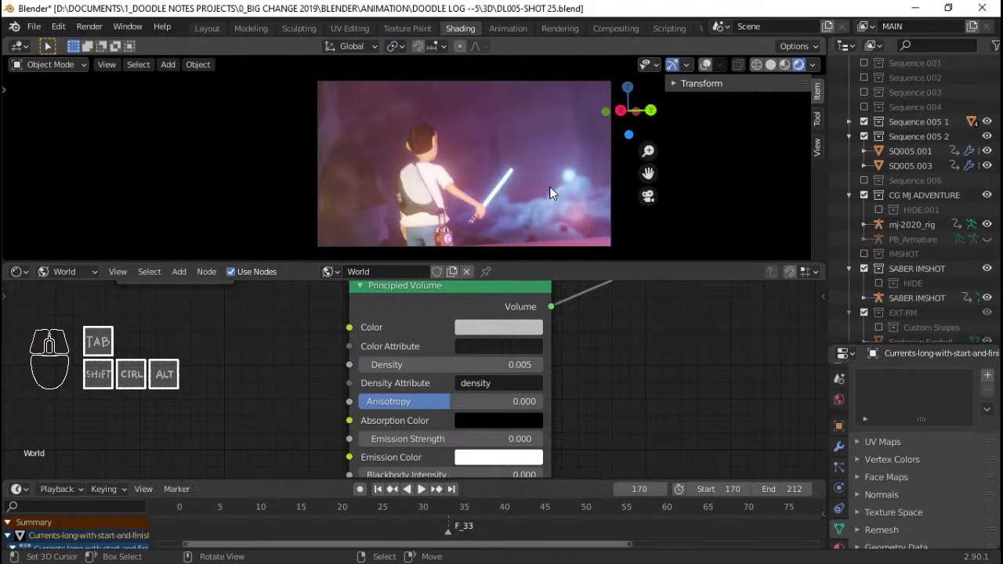
pyautogui.scroll(2, 572, 174)
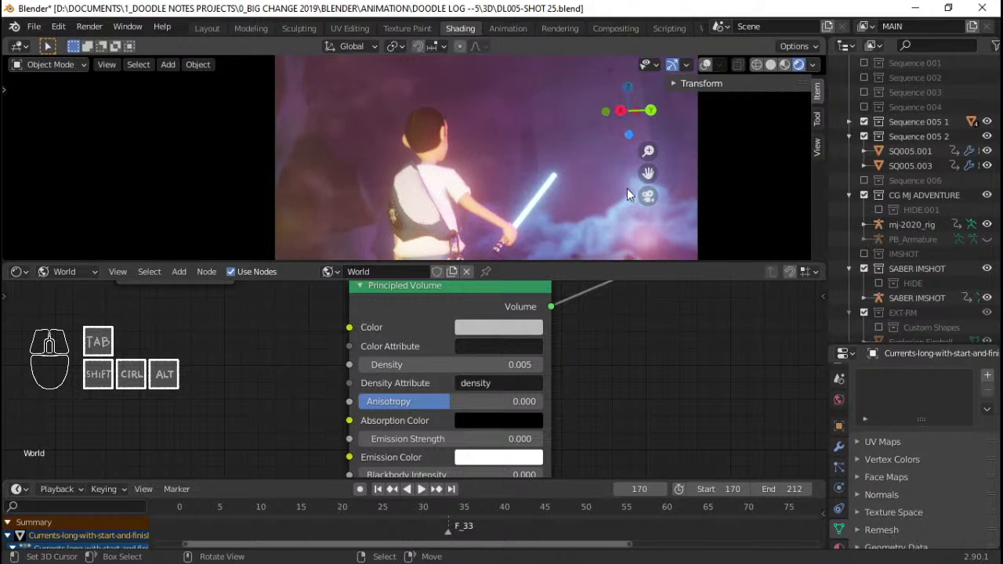
pyautogui.keyDown('shift'); pyautogui.moveTo(540, 191); pyautogui.dragTo(507, 190, button='middle'); pyautogui.keyUp('shift')
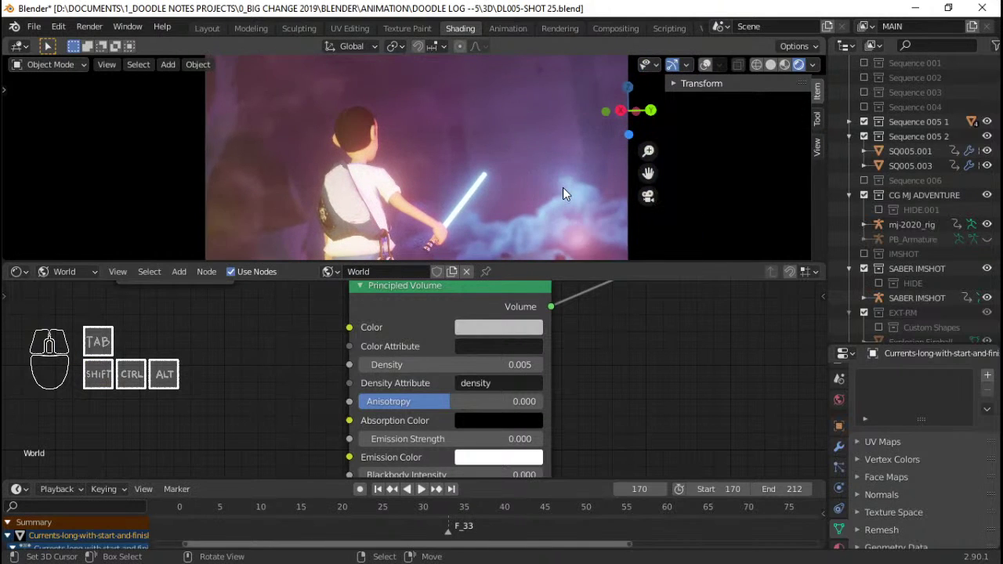
pyautogui.click(563, 187)
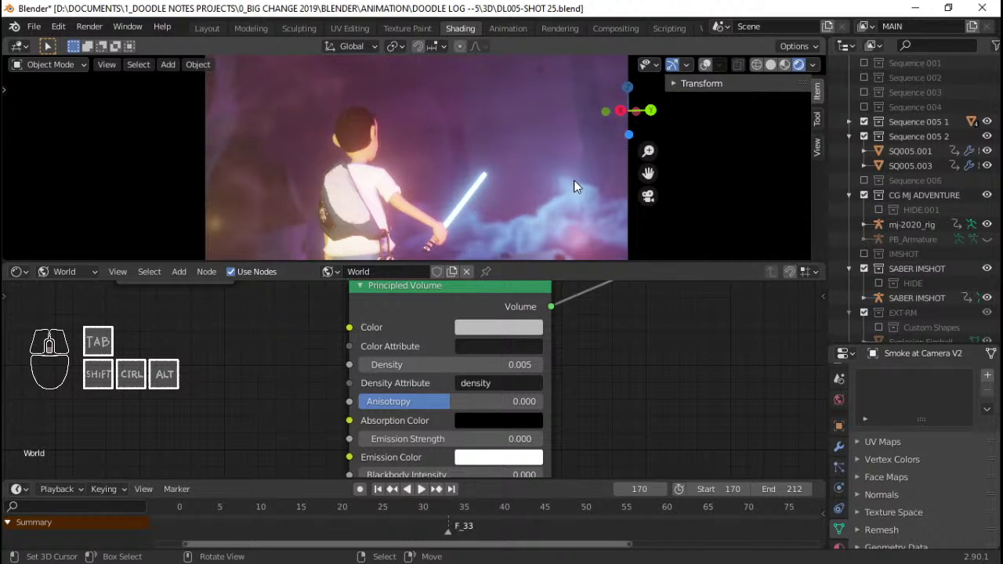
pyautogui.scroll(-2, 573, 186)
pyautogui.moveTo(476, 351); pyautogui.dragTo(446, 366, button='middle')
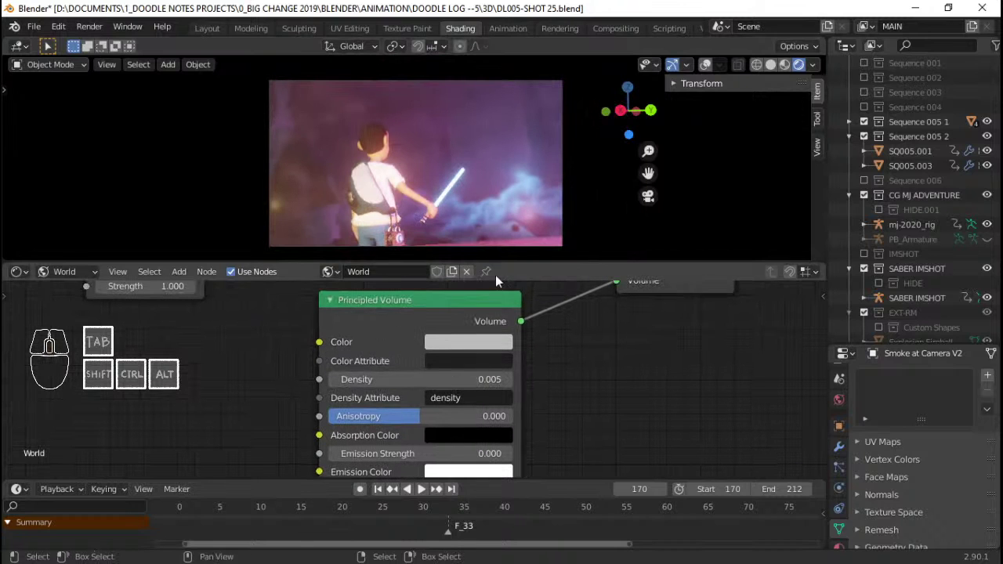
pyautogui.moveTo(503, 177)
pyautogui.mouseDown(button='middle')
pyautogui.moveTo(477, 188)
pyautogui.moveTo(513, 183)
pyautogui.mouseUp(button='middle')
pyautogui.press('KP_0')
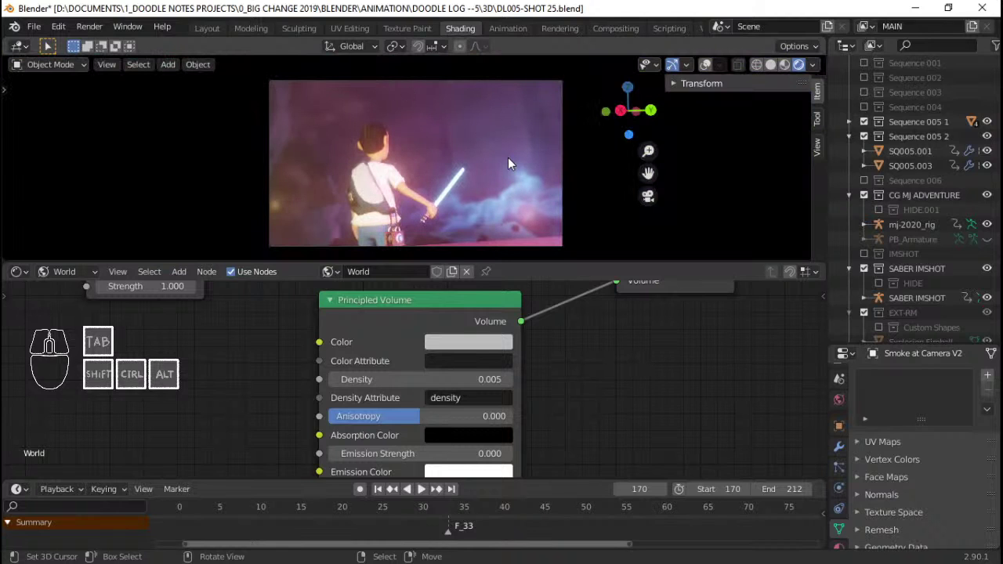
# Set the Principled Volume density to 0.001
pyautogui.click(464, 380)
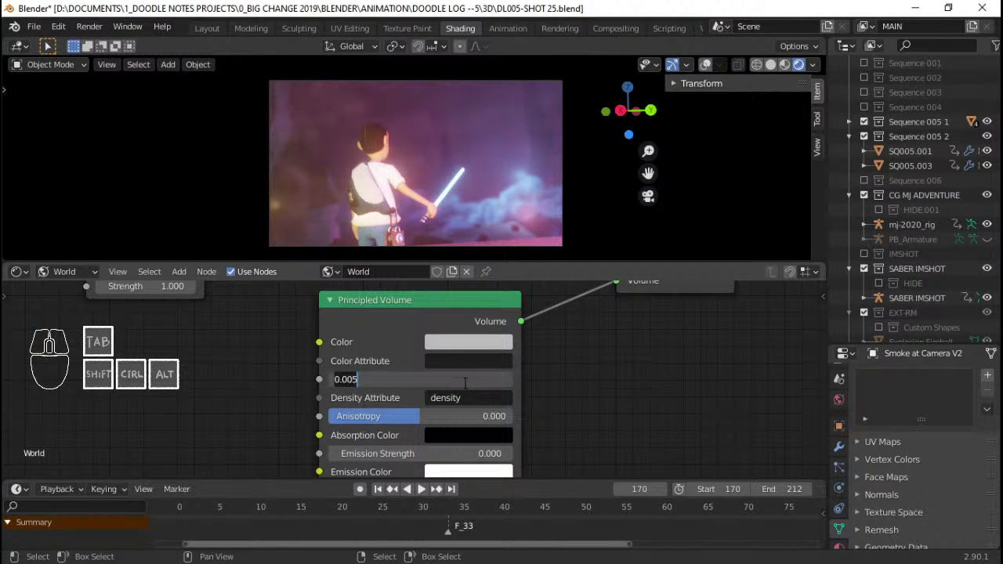
pyautogui.hotkey('ctrl', 'a')
pyautogui.write('.001')
pyautogui.press('Return')
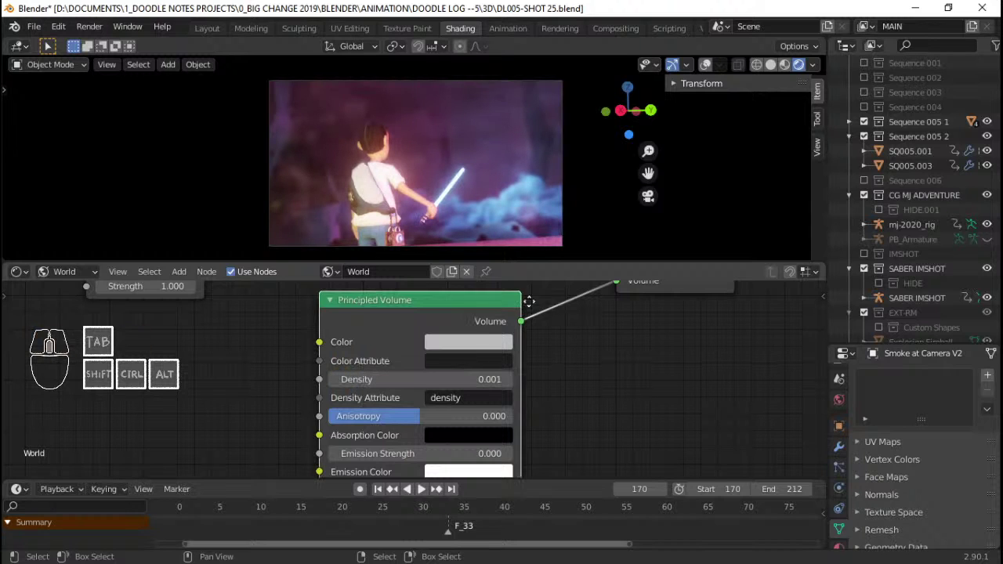
# Mute and unmute the Principled Volume node repeatedly to compare the rendered shot with and without the fog
pyautogui.moveTo(466, 319); pyautogui.dragTo(384, 376, button='middle')
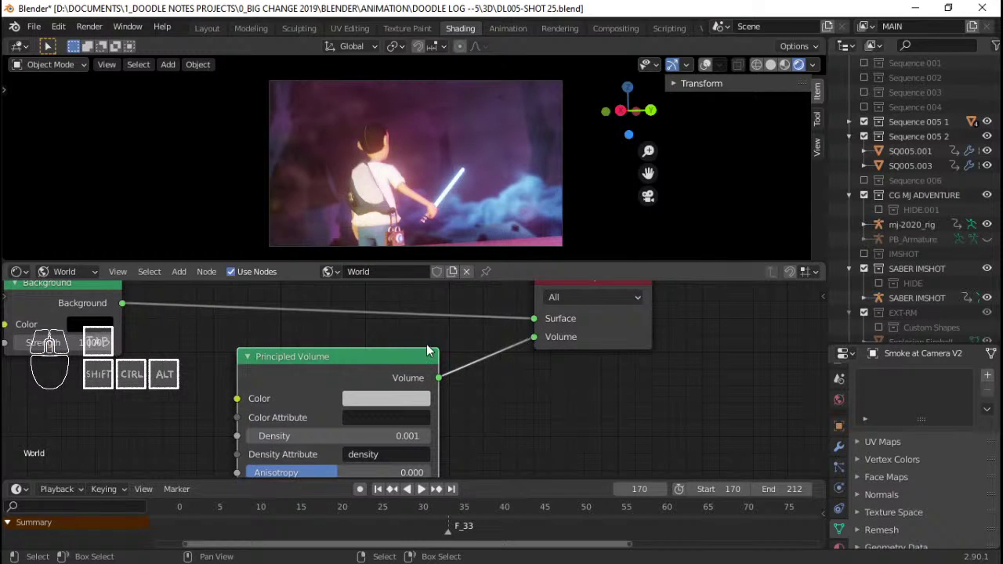
pyautogui.press('m')
pyautogui.press('m')
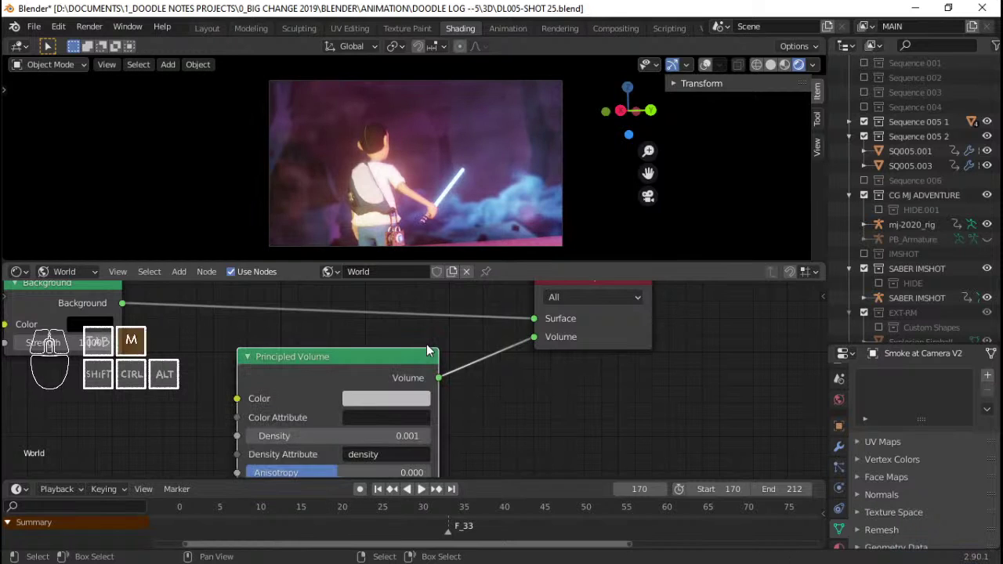
pyautogui.press('m')
pyautogui.press('m')
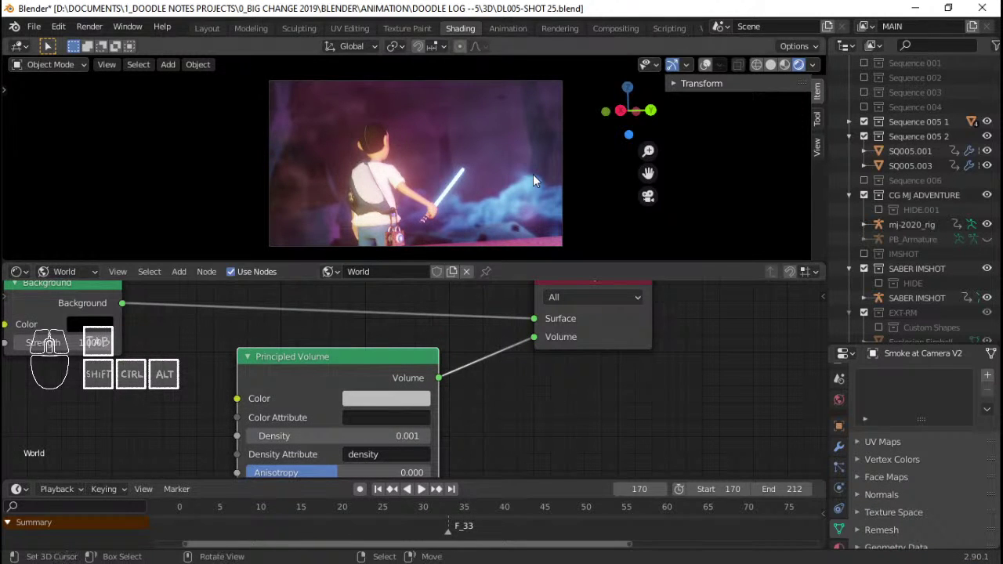
# In the Animation workspace, raise the blue 10000 W point light along Z and shift it about 7.9 m along Y
pyautogui.click(496, 30)
pyautogui.moveTo(545, 212)
pyautogui.mouseDown(button='middle')
pyautogui.moveTo(629, 204)
pyautogui.moveTo(580, 216)
pyautogui.moveTo(594, 175)
pyautogui.moveTo(574, 178)
pyautogui.mouseUp(button='middle')
pyautogui.click(567, 200)
pyautogui.press('g')
pyautogui.press('z')
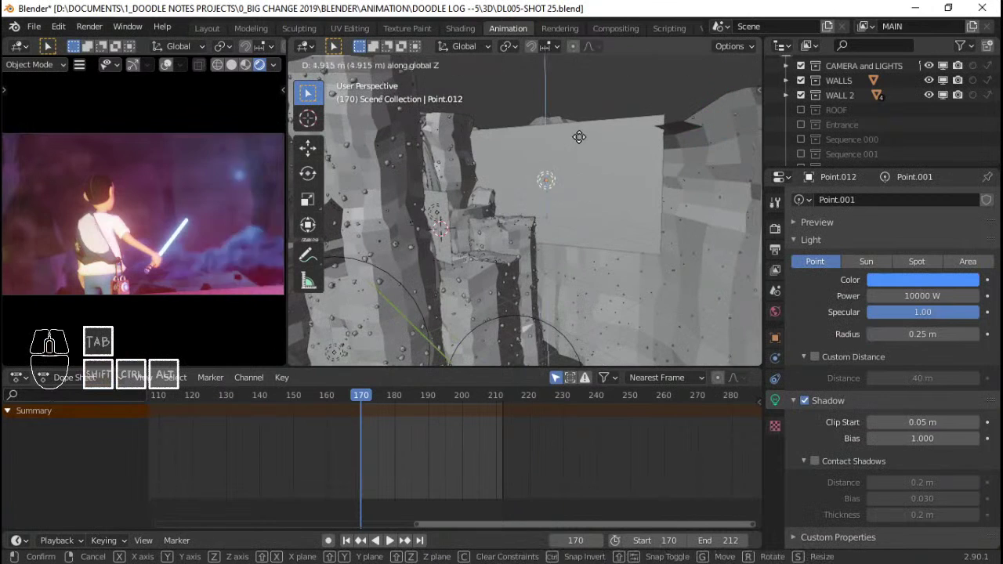
pyautogui.click(579, 162)
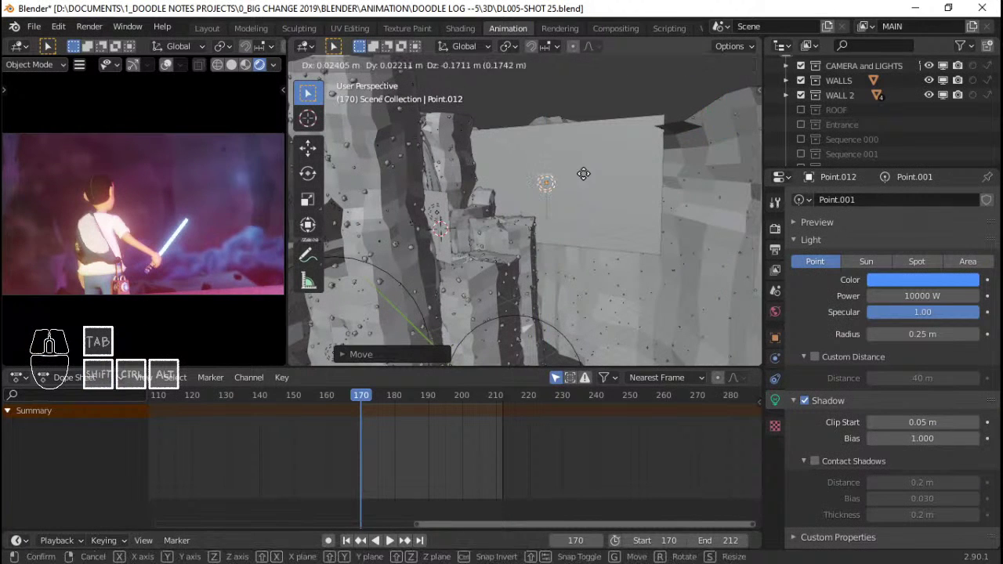
pyautogui.press('g')
pyautogui.press('y')
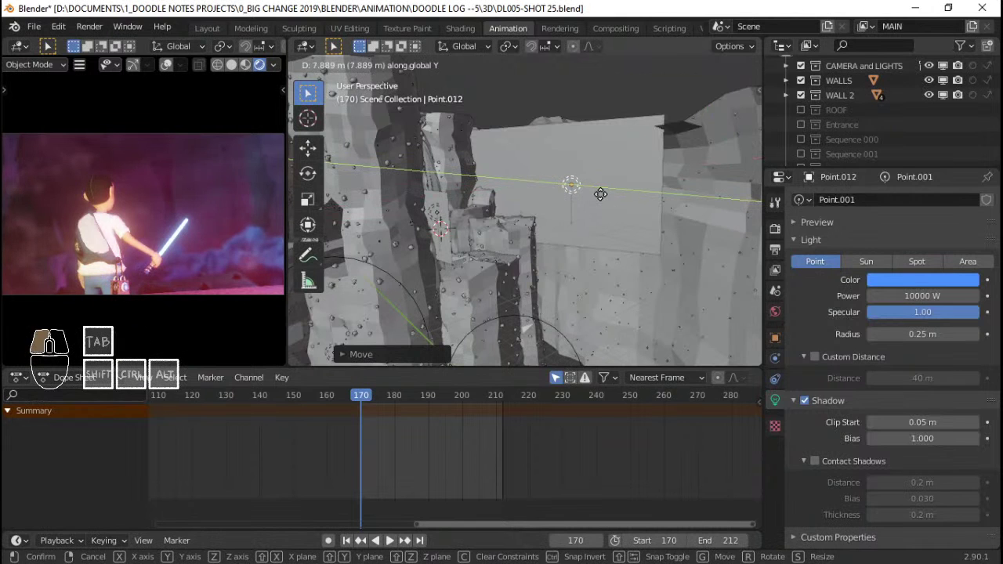
pyautogui.click(600, 194)
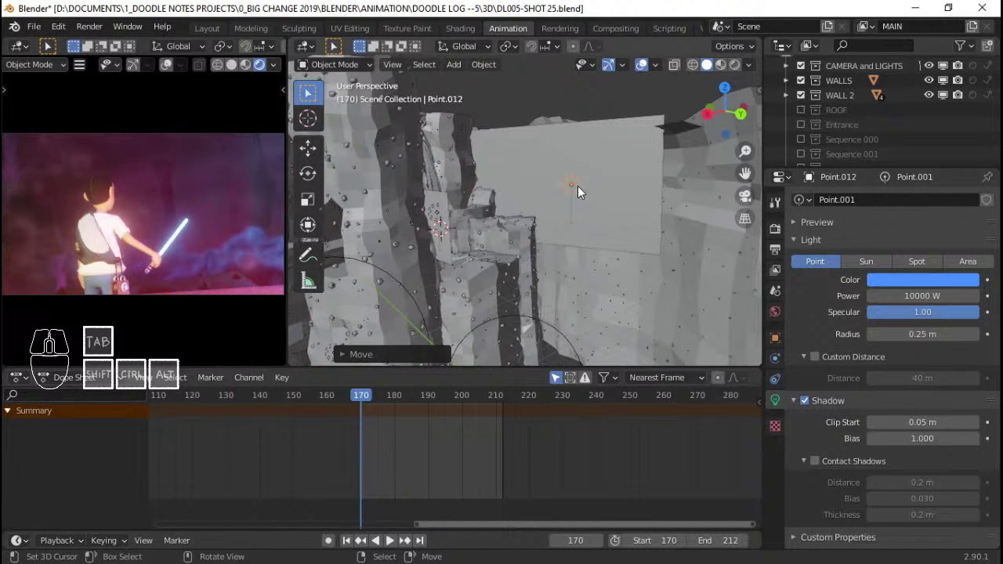
pyautogui.press('g')
pyautogui.press('z')
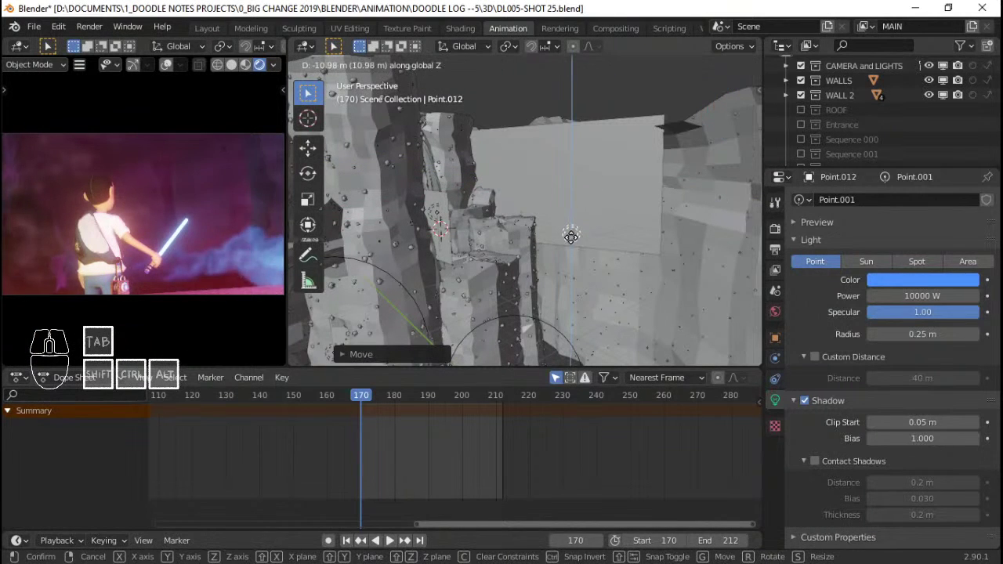
pyautogui.rightClick(570, 237)
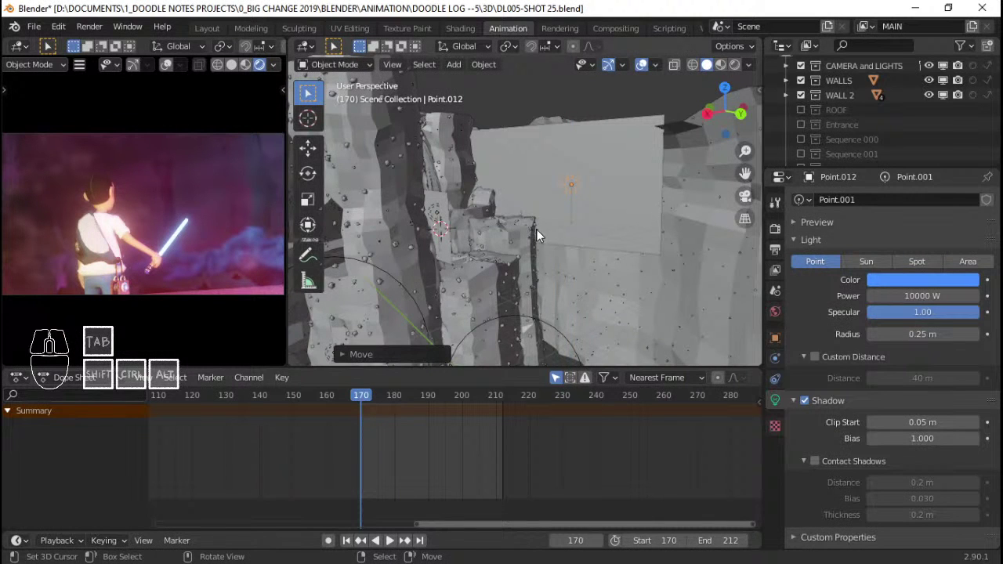
# Examine the area around the background smoke plane from another angle and select the blue 5000 W point light there
pyautogui.moveTo(539, 232); pyautogui.dragTo(492, 253, button='middle')
pyautogui.click(446, 249)
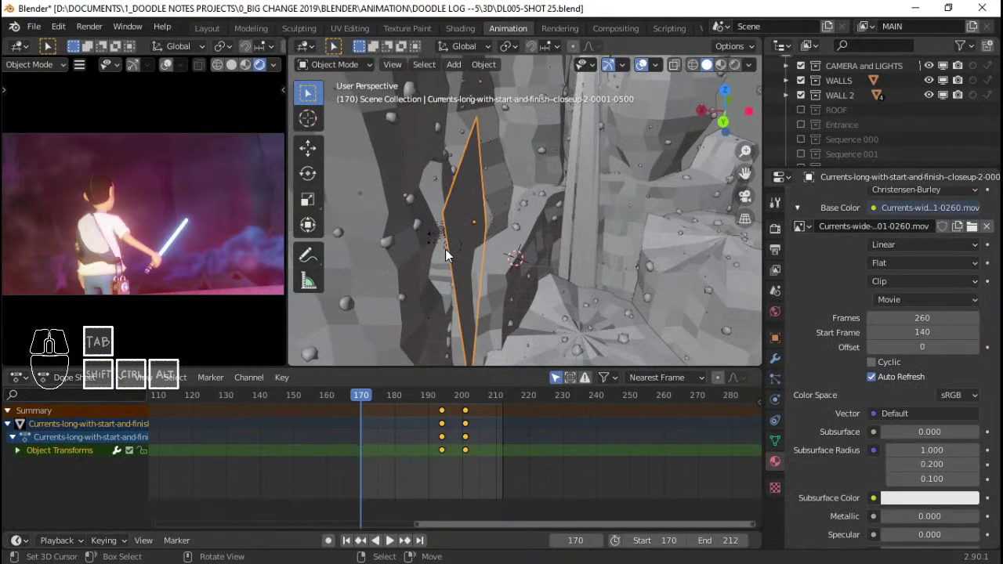
pyautogui.click(445, 249)
pyautogui.click(445, 249)
pyautogui.moveTo(443, 249); pyautogui.dragTo(481, 235, button='middle')
pyautogui.click(526, 225)
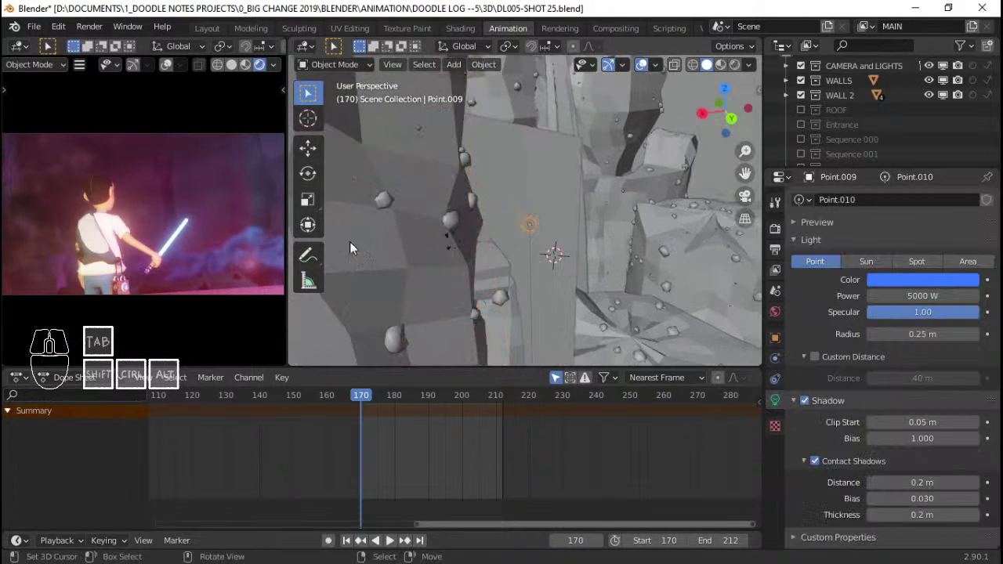
# Find the Smoke at Camera V2 plane and move the pink 500 W point light beside the character outward along the Y axis
pyautogui.click(253, 264)
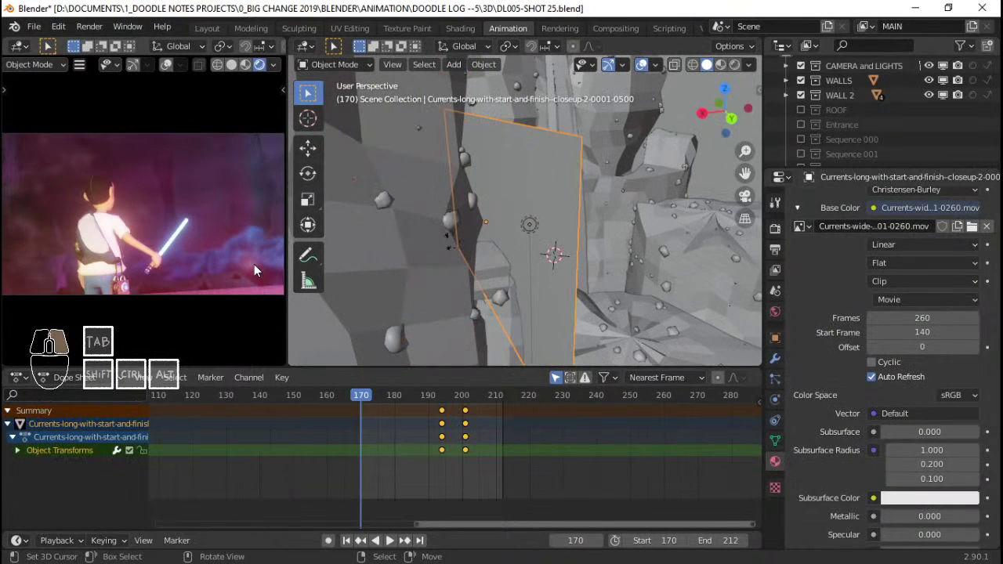
pyautogui.click(254, 264)
pyautogui.click(254, 264)
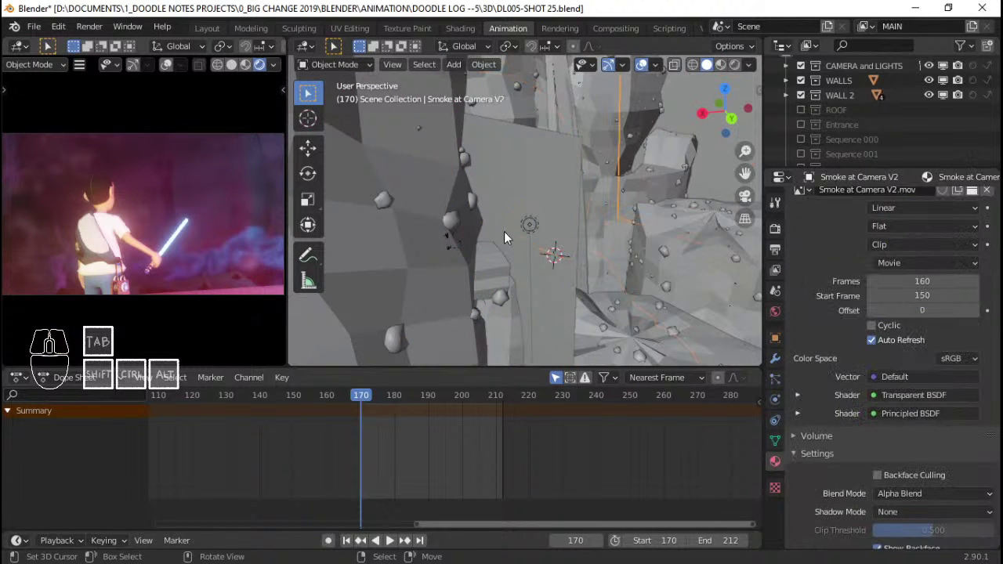
pyautogui.press('Home')
pyautogui.keyDown('shift'); pyautogui.moveTo(584, 231); pyautogui.dragTo(532, 223, button='middle'); pyautogui.keyUp('shift')
pyautogui.press('KP_Decimal')
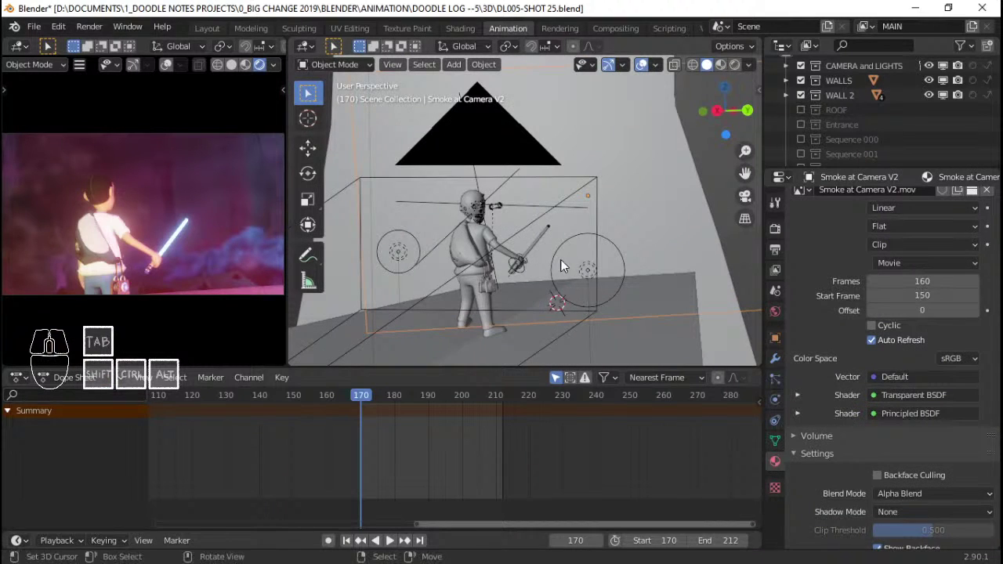
pyautogui.click(575, 238)
pyautogui.click(575, 238)
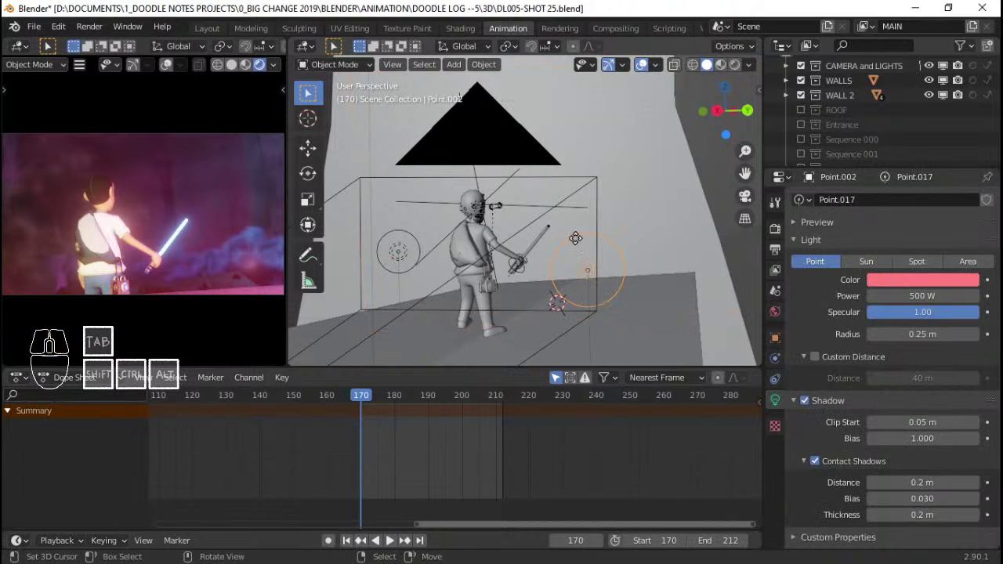
pyautogui.press('g')
pyautogui.press('y')
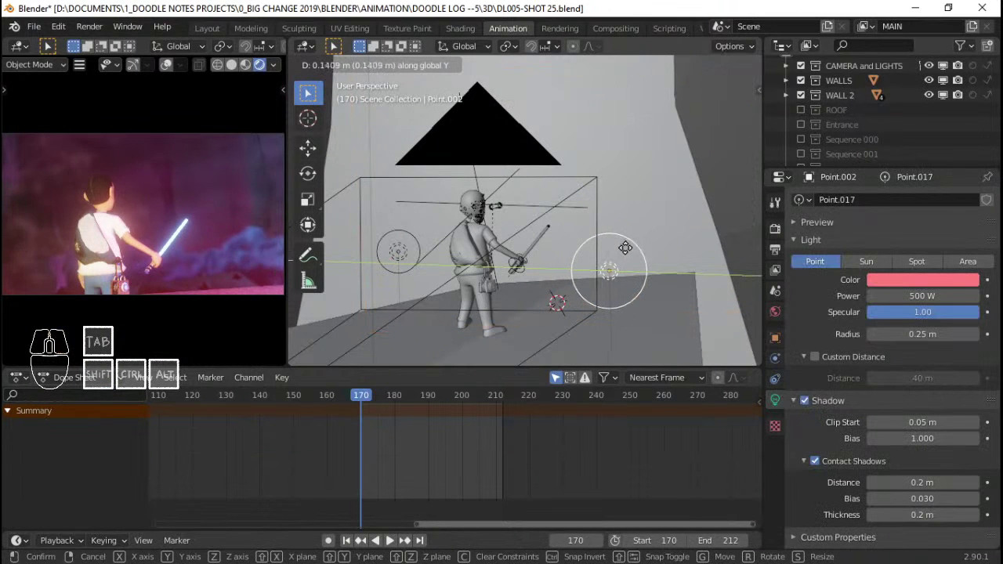
pyautogui.click(631, 249)
# Move the orange 100 W point light away from the character along the Y axis and play the shot to frame 185
pyautogui.click(414, 232)
pyautogui.press('g')
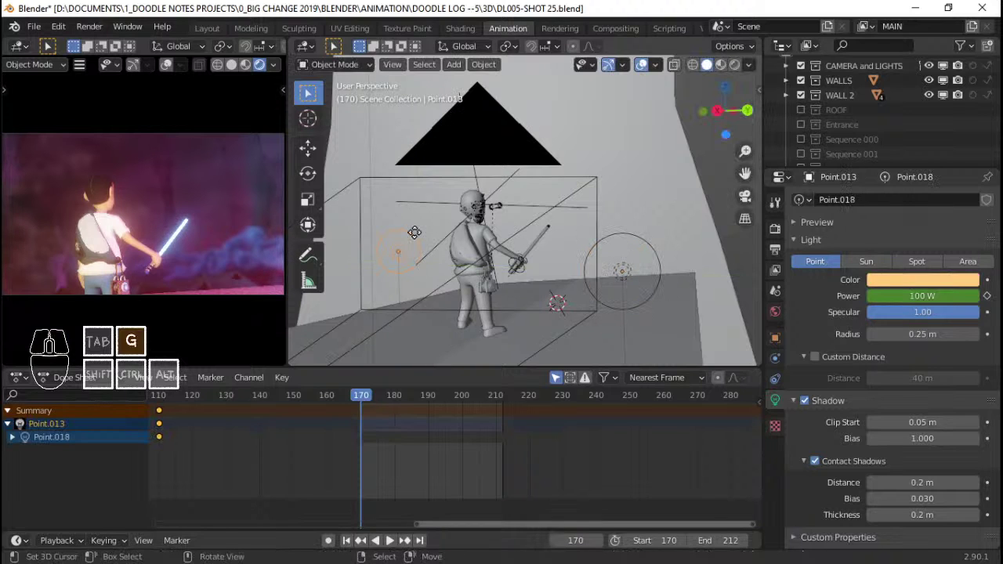
pyautogui.press('x')
pyautogui.click(412, 232)
pyautogui.moveTo(190, 450); pyautogui.dragTo(321, 460, button='middle')
pyautogui.press('g')
pyautogui.press('y')
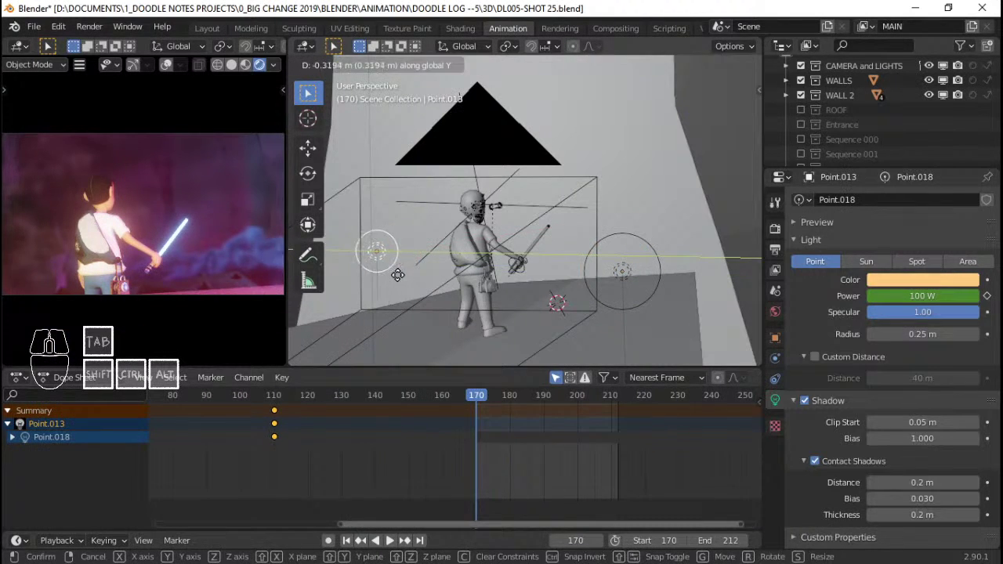
pyautogui.click(391, 275)
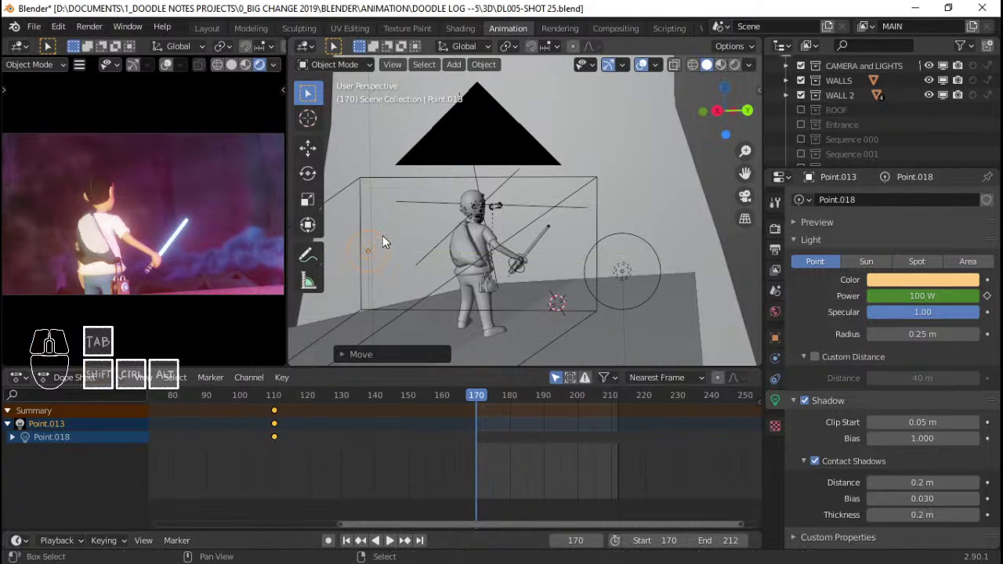
pyautogui.press('space')
pyautogui.press('space')
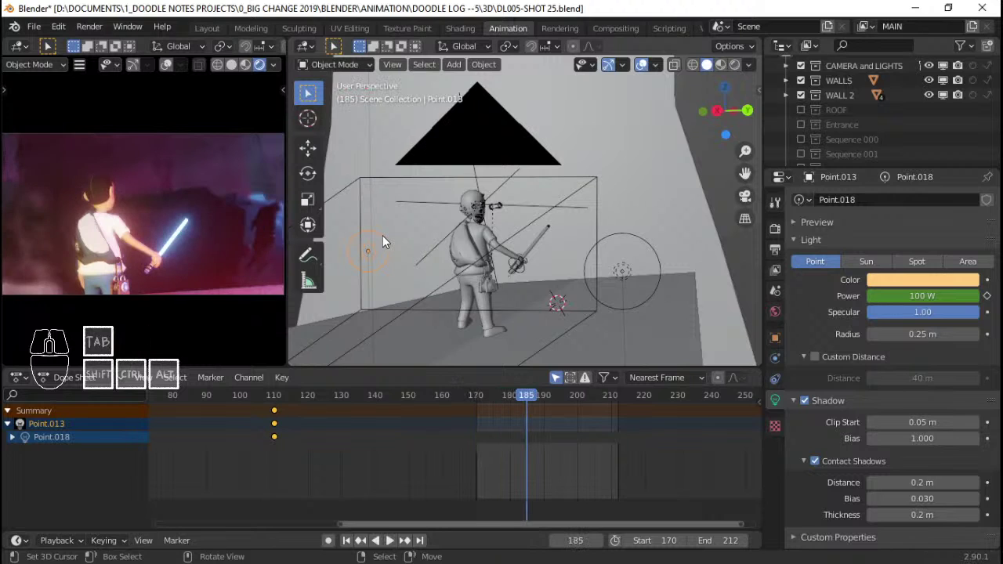
# Move the pink 500 W point light farther from the character along Y and play the shot from frame 170
pyautogui.click(643, 243)
pyautogui.click(644, 243)
pyautogui.press('g')
pyautogui.press('y')
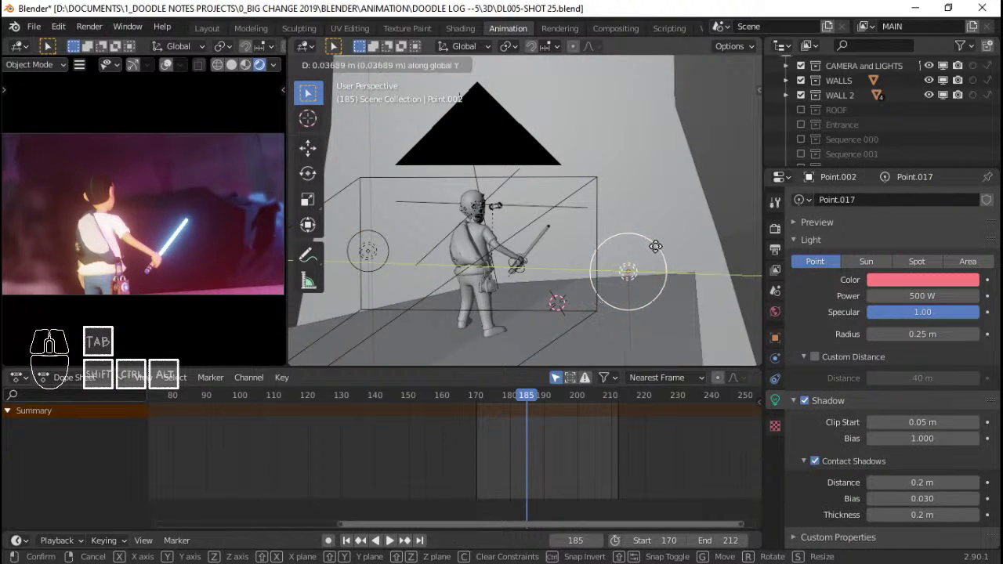
pyautogui.click(678, 258)
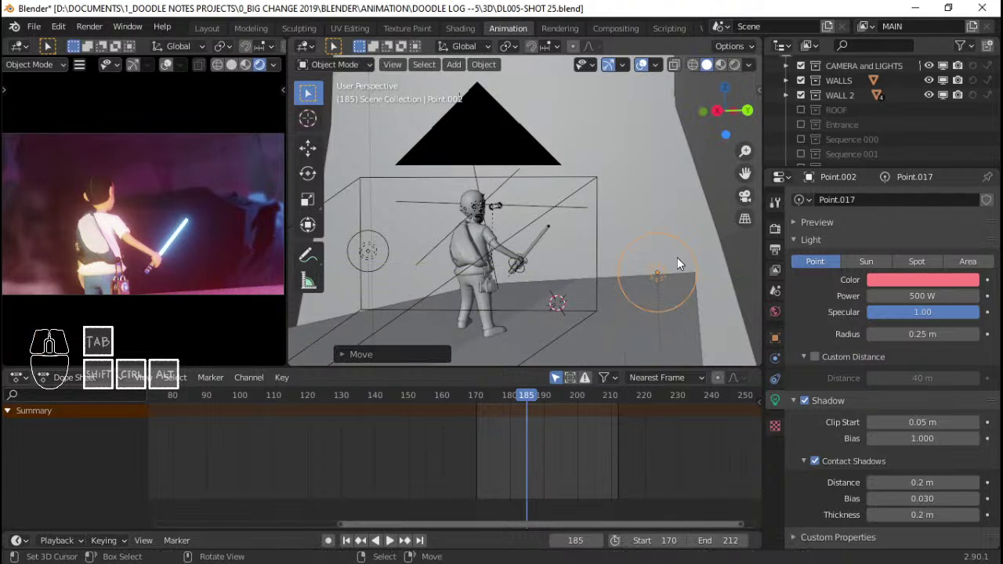
pyautogui.hotkey('shift', 'Left')
pyautogui.press('space')
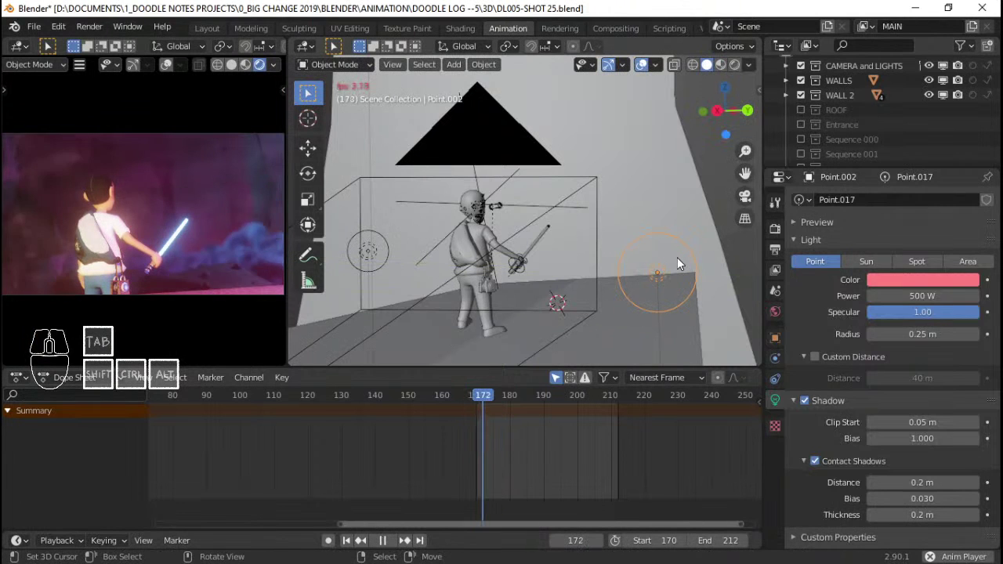
# Set the world's Principled Volume density to 0.005 and play the shot from frame 170 to frame 182
pyautogui.press('Escape')
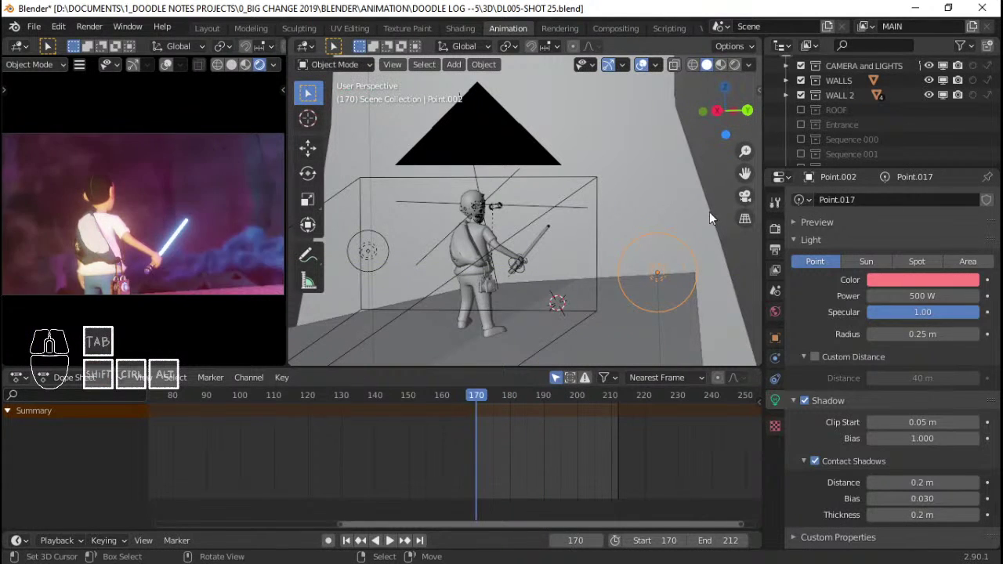
pyautogui.click(459, 28)
pyautogui.scroll(2, 380, 365)
pyautogui.moveTo(388, 350); pyautogui.dragTo(407, 300, button='middle')
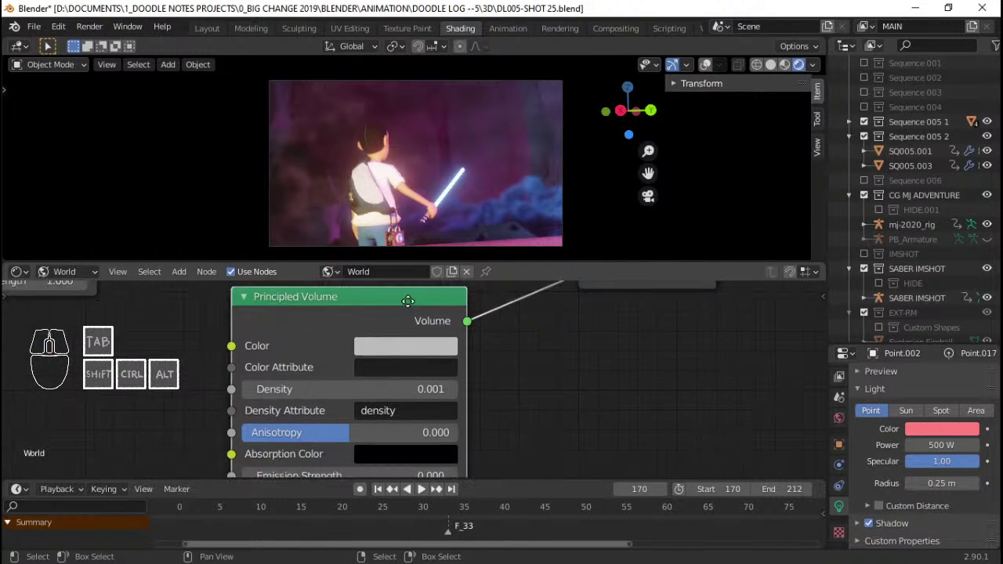
pyautogui.moveTo(487, 326)
pyautogui.mouseDown(button='middle')
pyautogui.moveTo(470, 359)
pyautogui.moveTo(504, 327)
pyautogui.mouseUp(button='middle')
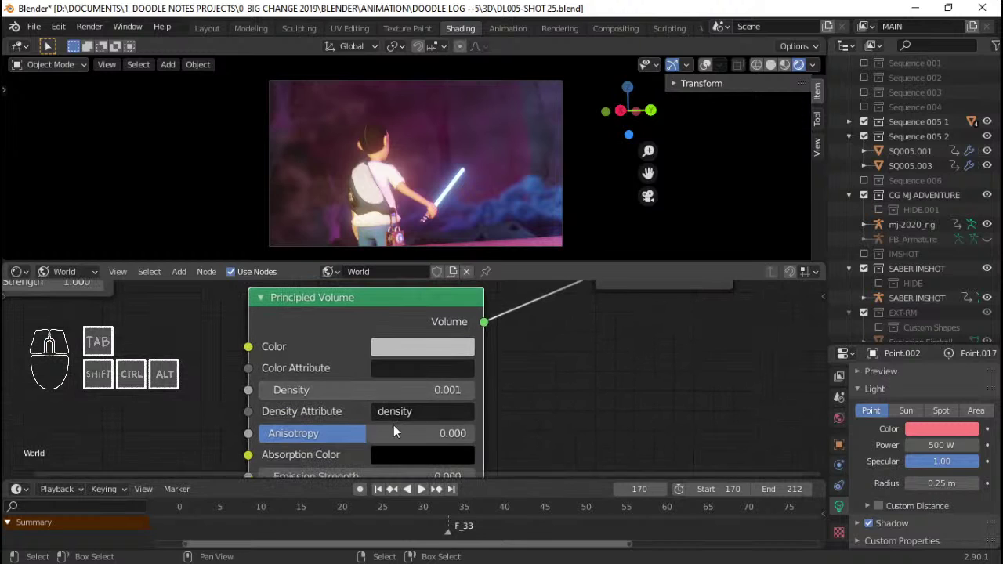
pyautogui.click(376, 394)
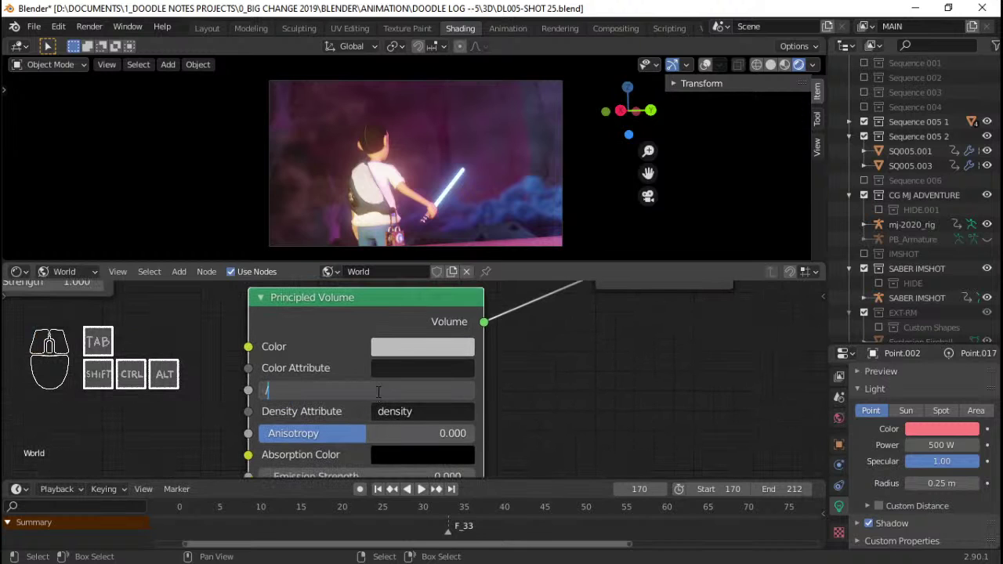
pyautogui.write('.005')
pyautogui.press('Return')
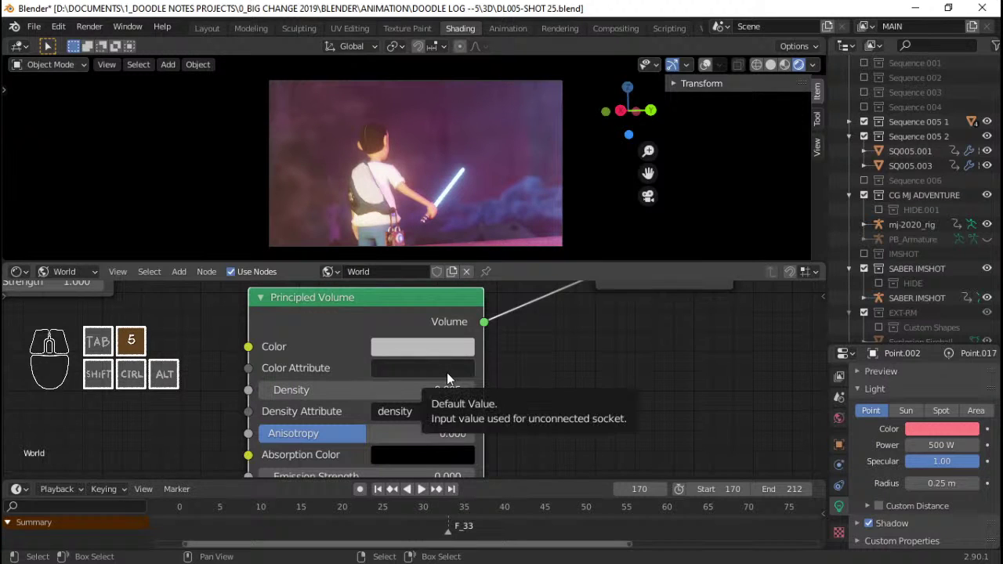
pyautogui.press('space')
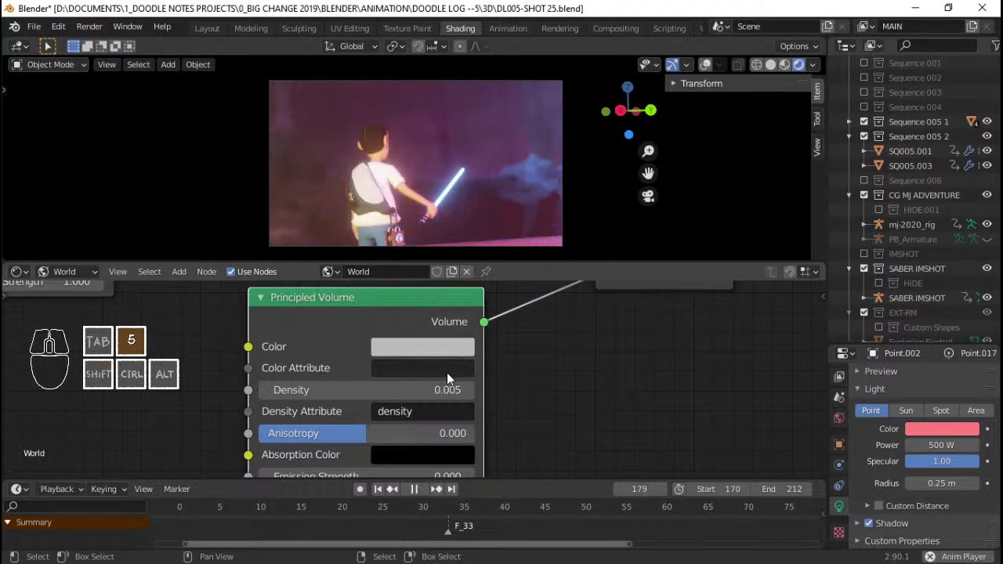
pyautogui.press('space')
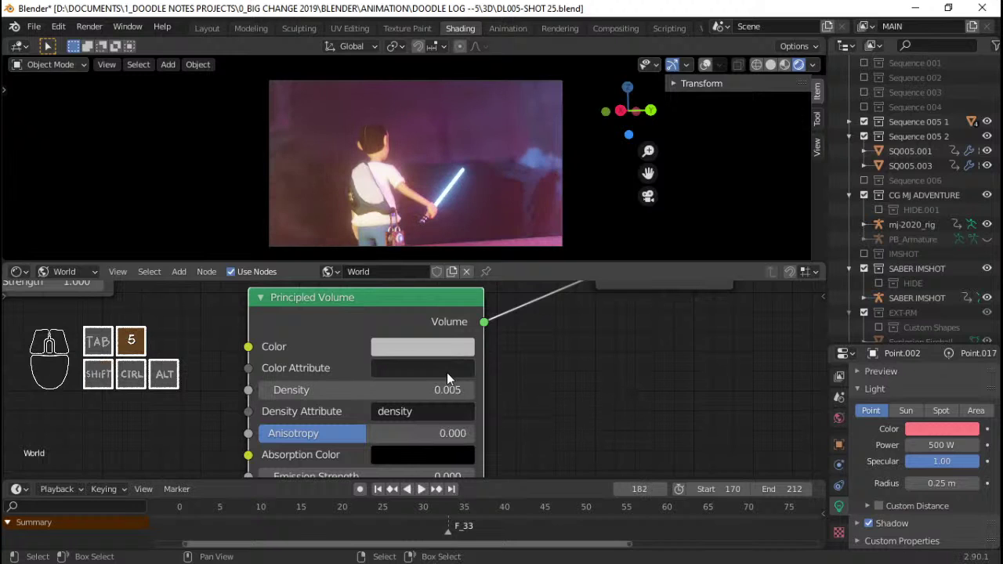
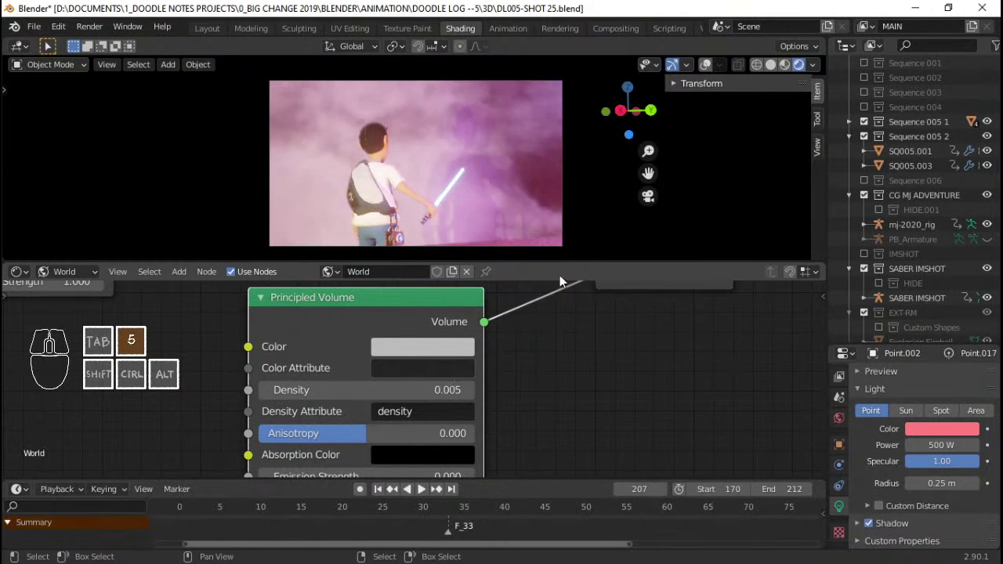
# Switch the node editor to object shaders and select the close-up smoke plane behind the character to show its material nodes
pyautogui.click(68, 272)
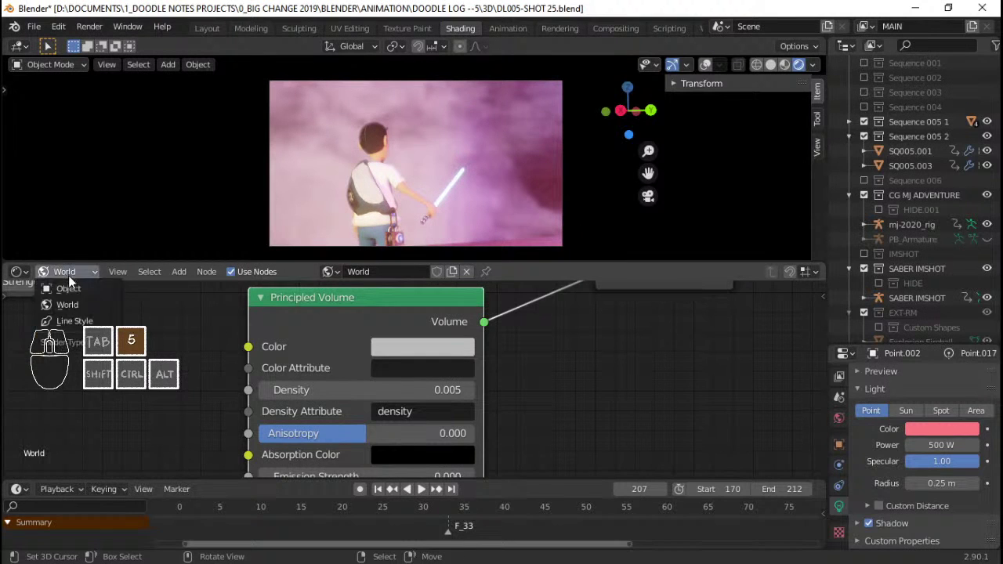
pyautogui.click(85, 290)
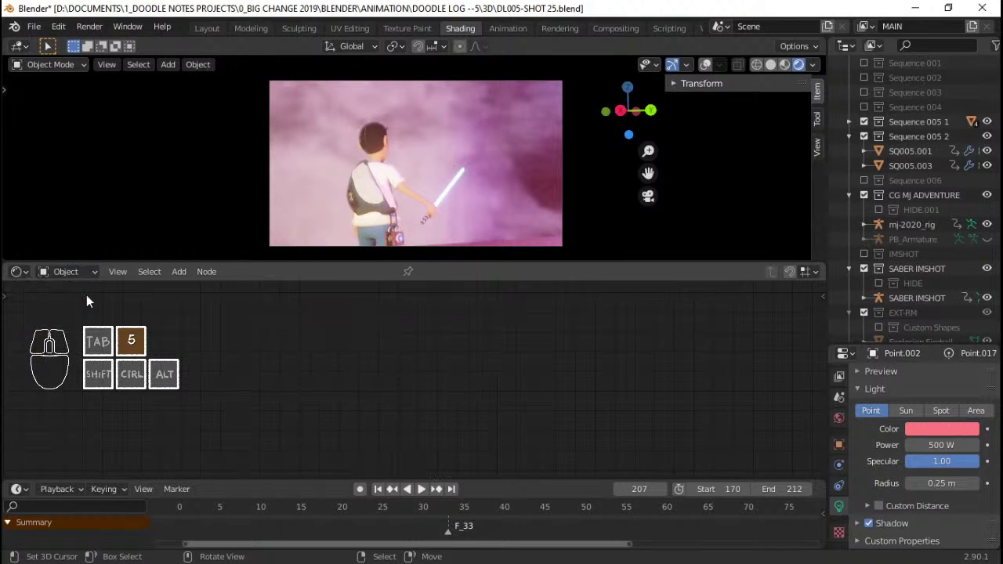
pyautogui.click(476, 162)
pyautogui.press('Home')
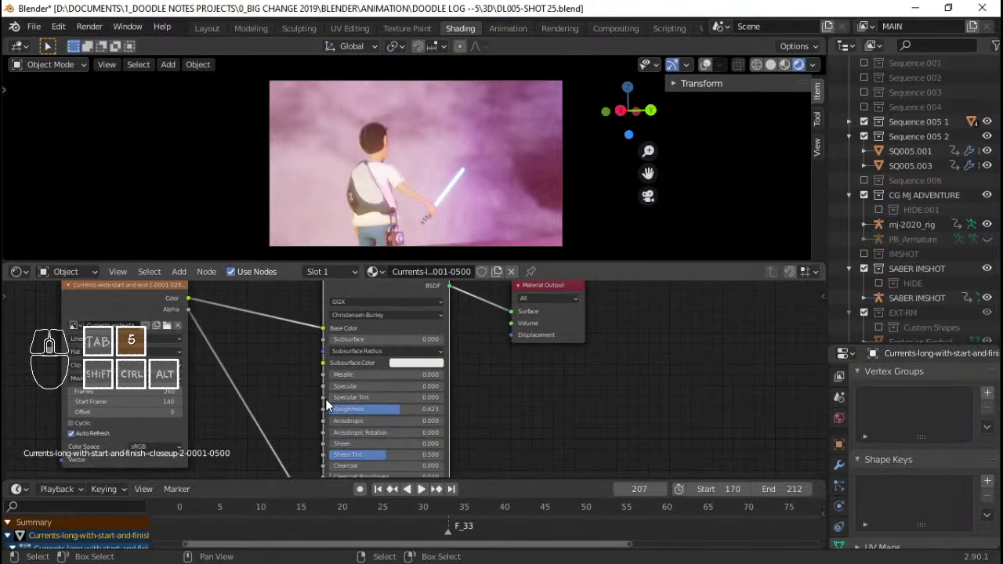
pyautogui.moveTo(517, 160); pyautogui.dragTo(474, 148, button='middle')
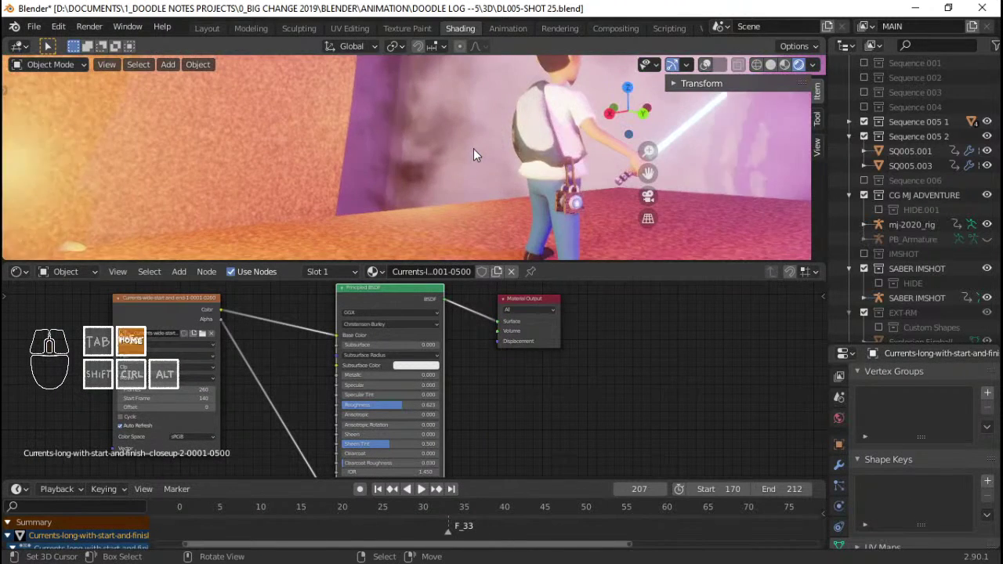
pyautogui.press('KP_0')
# Return the Animation workspace's solid viewport to the camera view and fit the camera frame in it
pyautogui.click(505, 28)
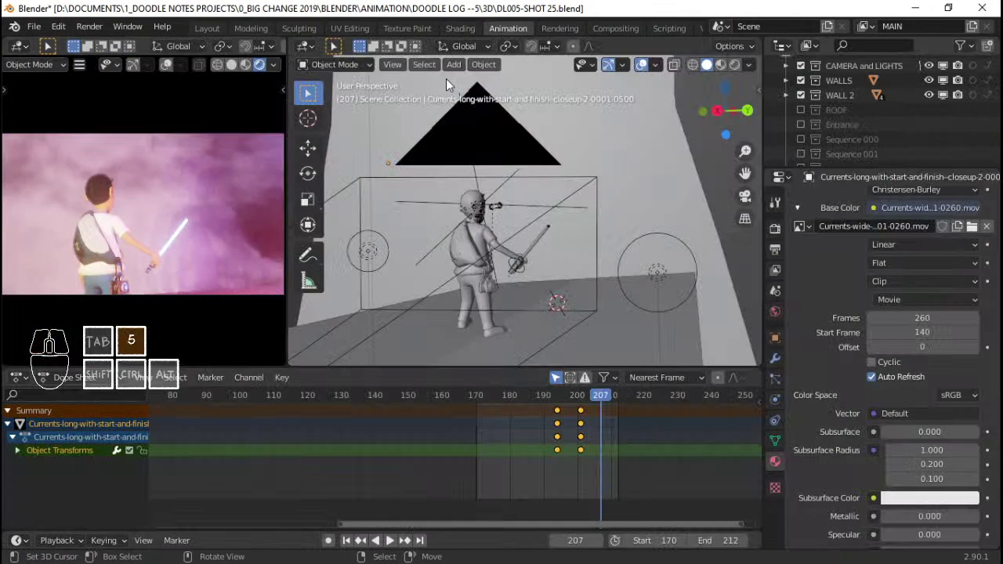
pyautogui.moveTo(446, 79)
pyautogui.mouseDown(button='middle')
pyautogui.moveTo(497, 202)
pyautogui.moveTo(390, 233)
pyautogui.mouseUp(button='middle')
pyautogui.press('KP_0')
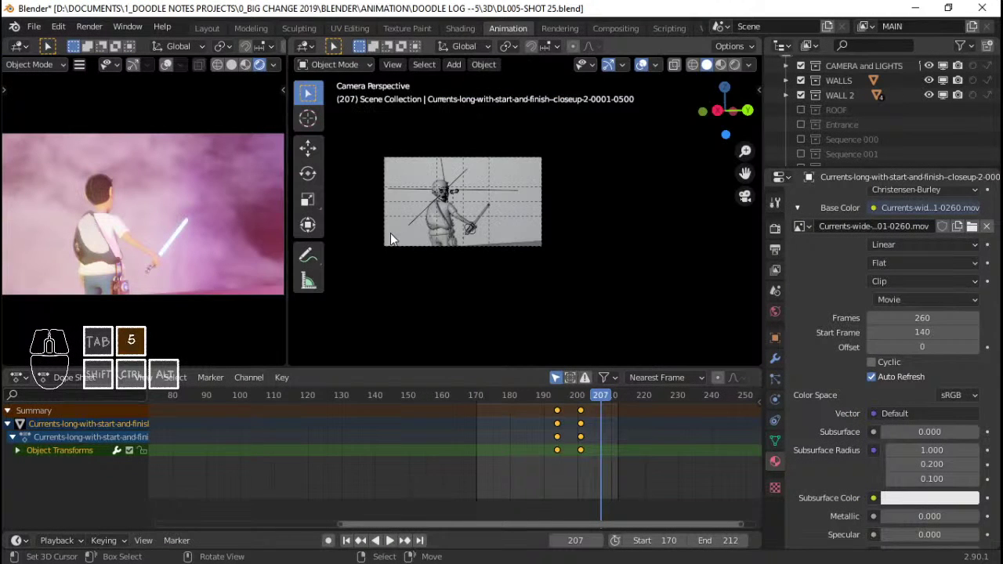
pyautogui.press('Home')
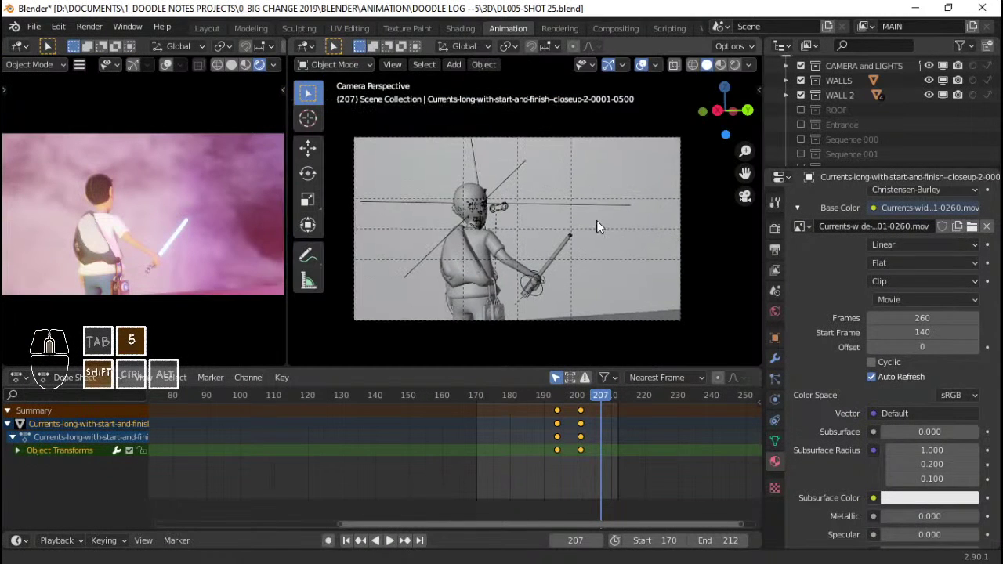
# Insert a Mix Shader between the smoke material's Principled BSDF and the Material Output in the Shading workspace
pyautogui.click(460, 28)
pyautogui.moveTo(232, 358); pyautogui.dragTo(310, 430, button='middle')
pyautogui.scroll(2, 364, 307)
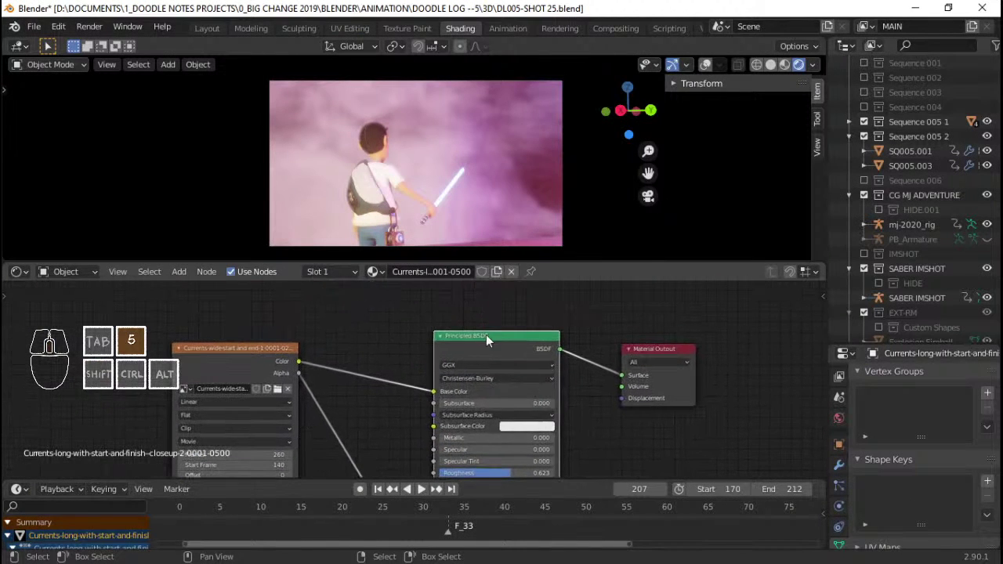
pyautogui.moveTo(486, 335); pyautogui.dragTo(460, 359)
pyautogui.hotkey('shift', 'a')
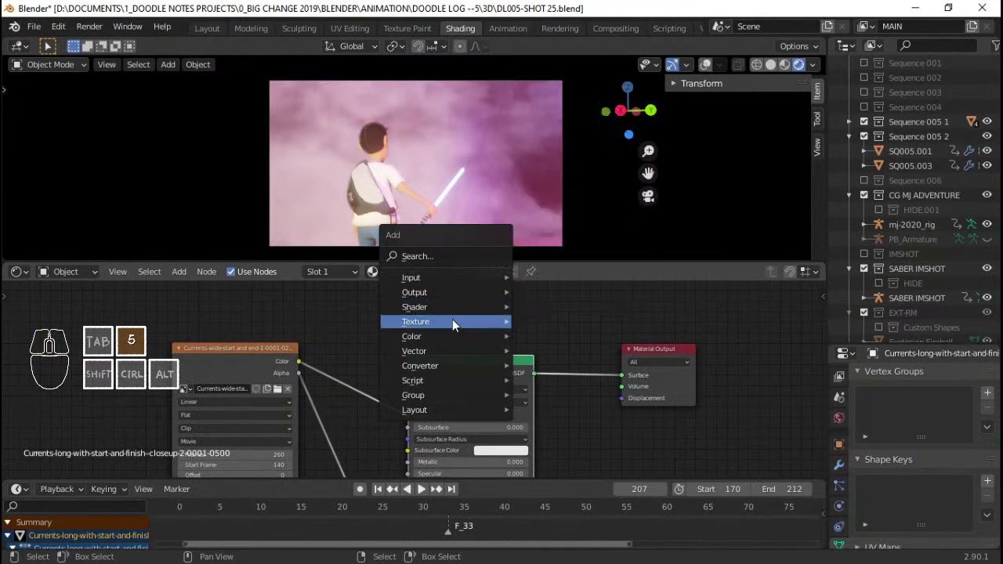
pyautogui.moveTo(430, 311)
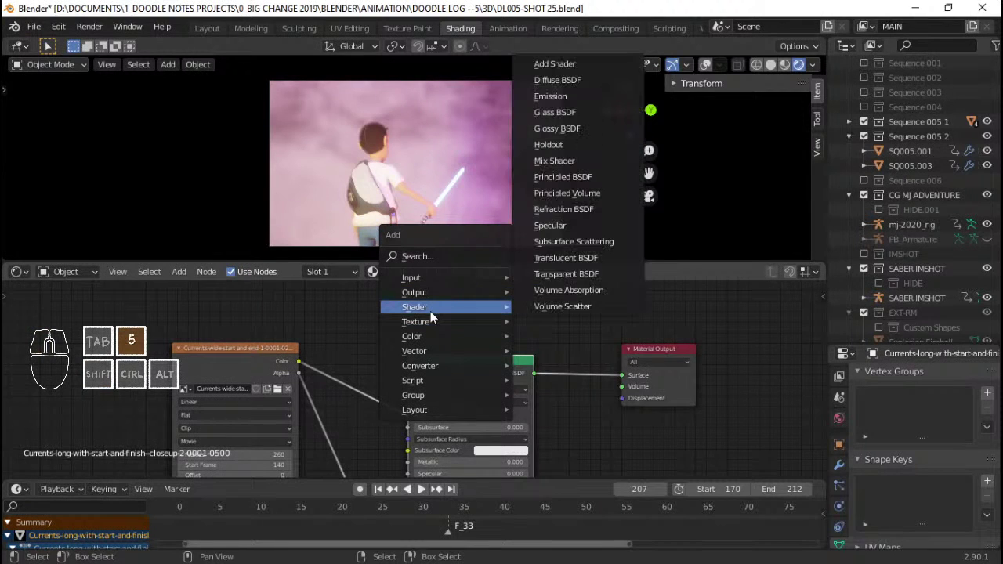
pyautogui.click(554, 161)
pyautogui.click(583, 322)
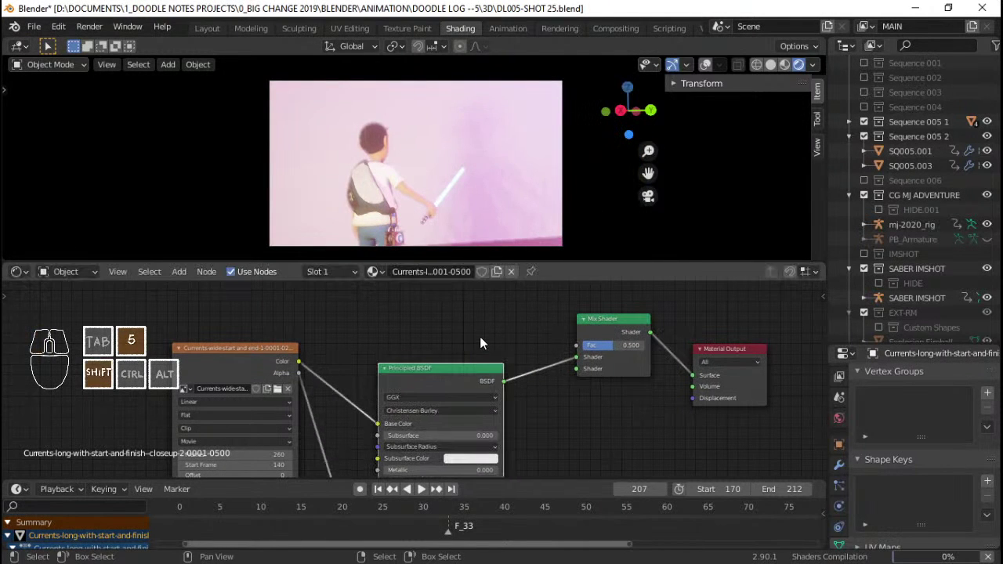
# Add a Transparent BSDF and connect it to the second shader input of the Mix Shader
pyautogui.hotkey('shift', 'a')
pyautogui.moveTo(479, 336)
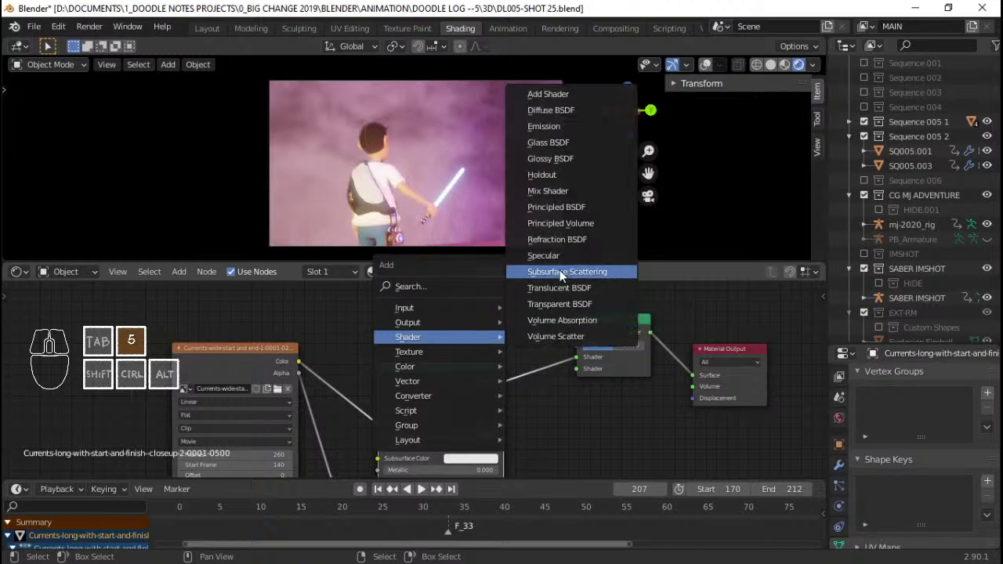
pyautogui.click(559, 303)
pyautogui.click(550, 317)
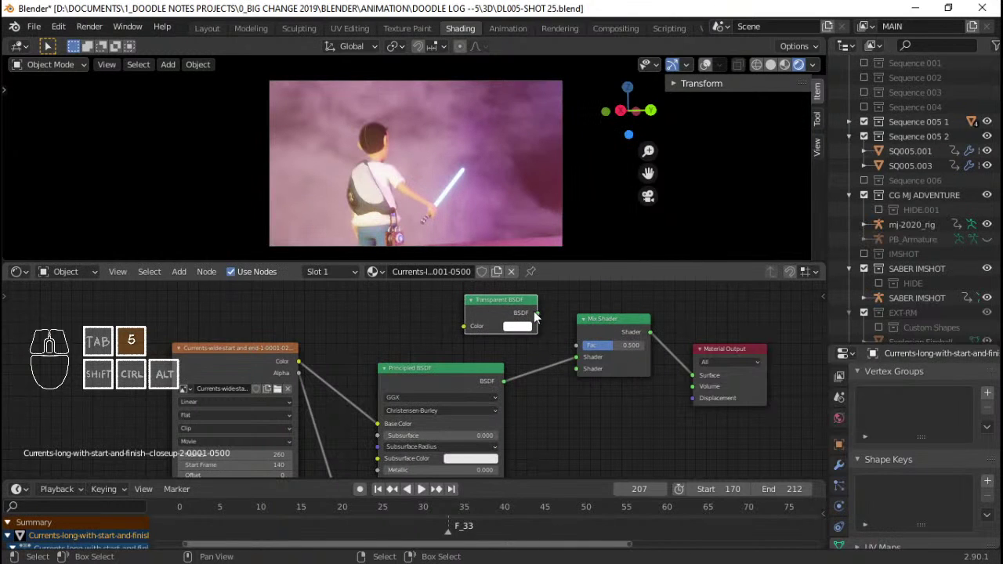
pyautogui.moveTo(536, 313); pyautogui.dragTo(579, 369)
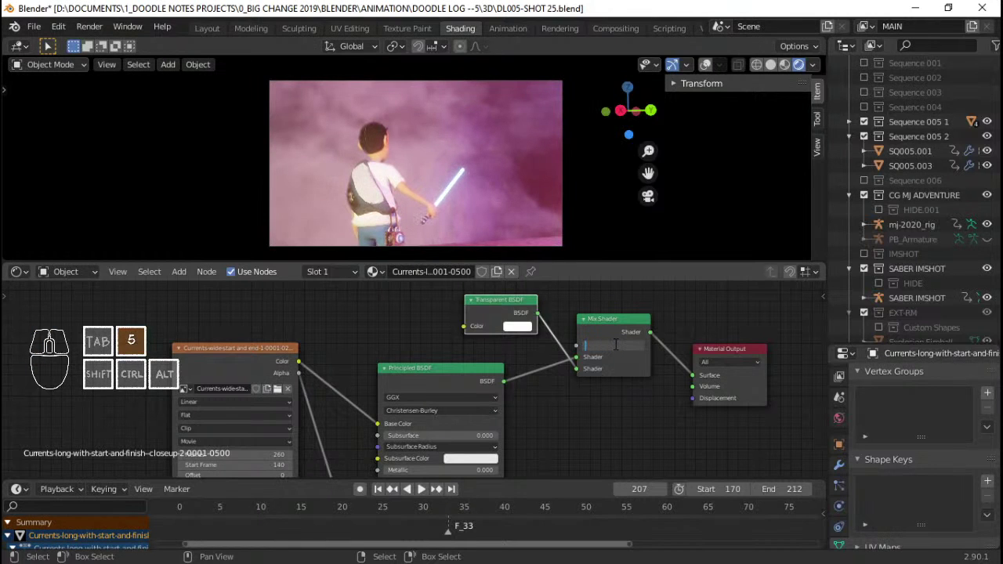
# Try Mix Shader factors of 0, 0.75 and 1 on the smoke material to compare its opacity
pyautogui.press('Return')
pyautogui.scroll(3, 470, 139)
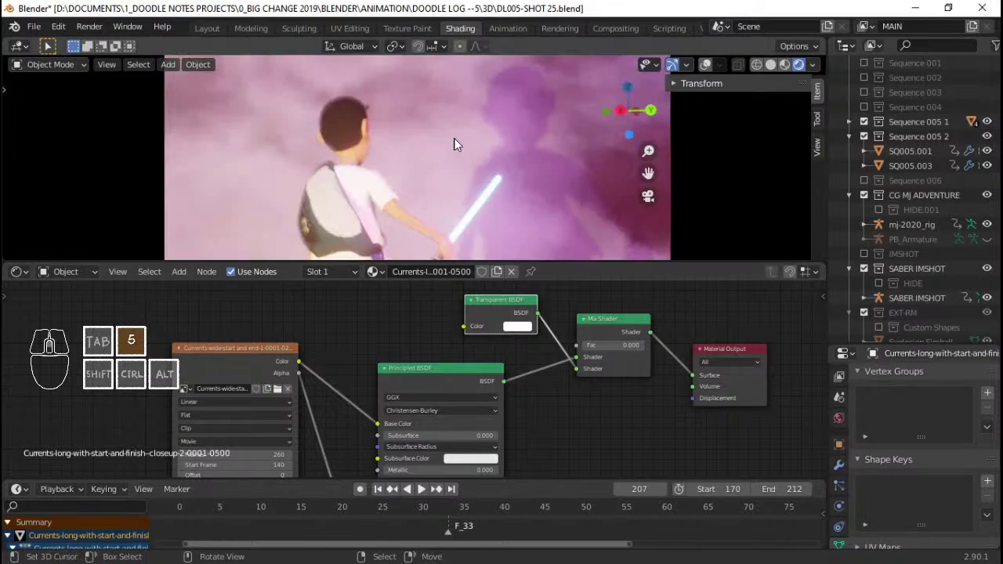
pyautogui.scroll(-2, 475, 144)
pyautogui.click(622, 346)
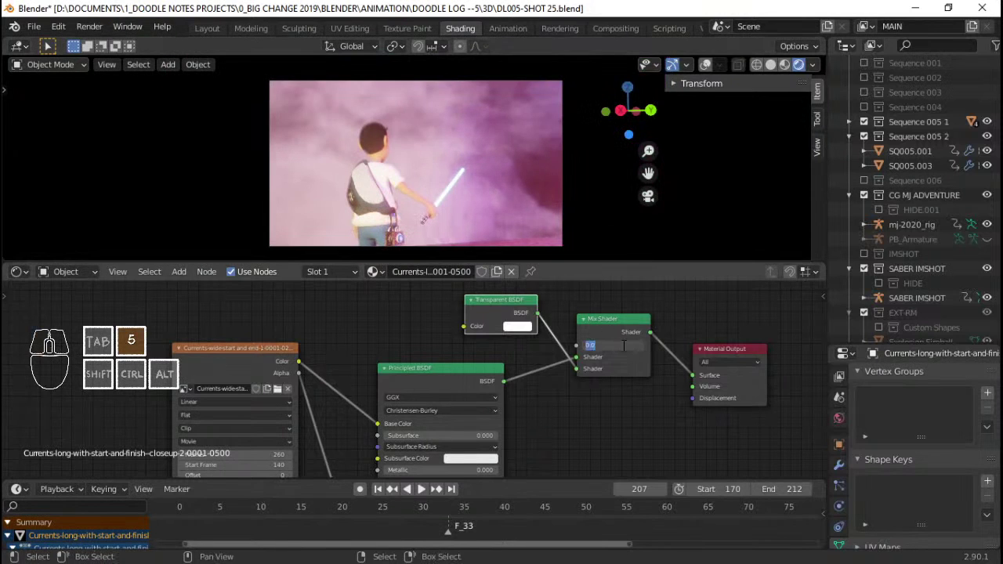
pyautogui.write('0.75')
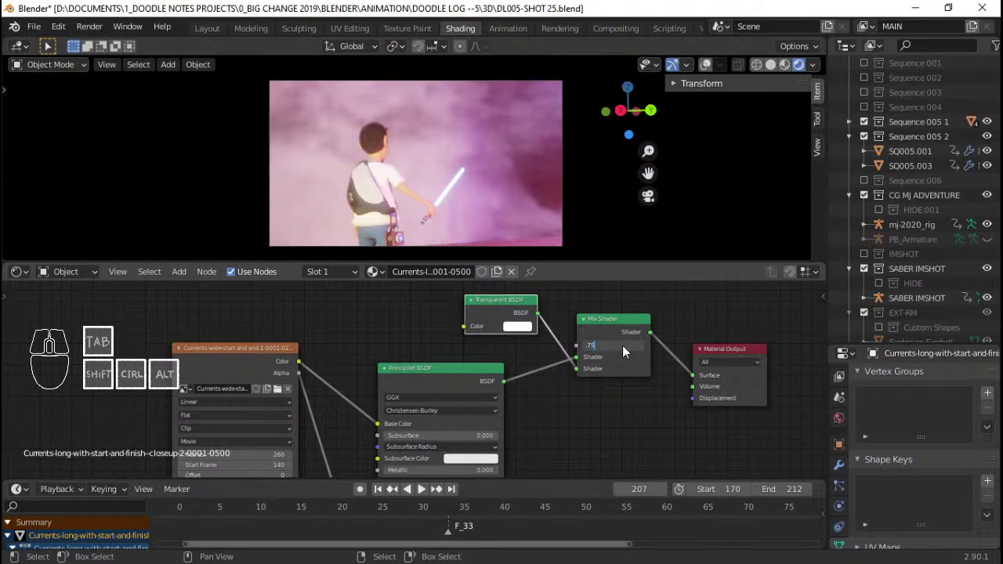
pyautogui.press('Return')
pyautogui.click(622, 345)
pyautogui.write('1')
pyautogui.press('Return')
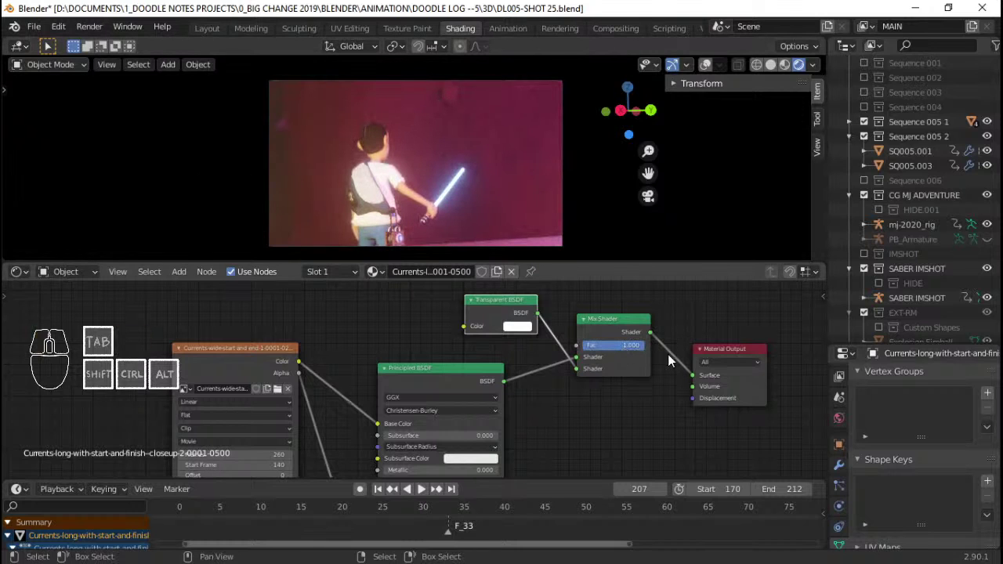
# Set the smoke material's Mix Shader factor to 0.9 and play the shot through to frame 173
pyautogui.moveTo(492, 306); pyautogui.dragTo(482, 312)
pyautogui.scroll(1, 569, 313)
pyautogui.scroll(3, 570, 313)
pyautogui.moveTo(534, 331); pyautogui.dragTo(477, 352, button='middle')
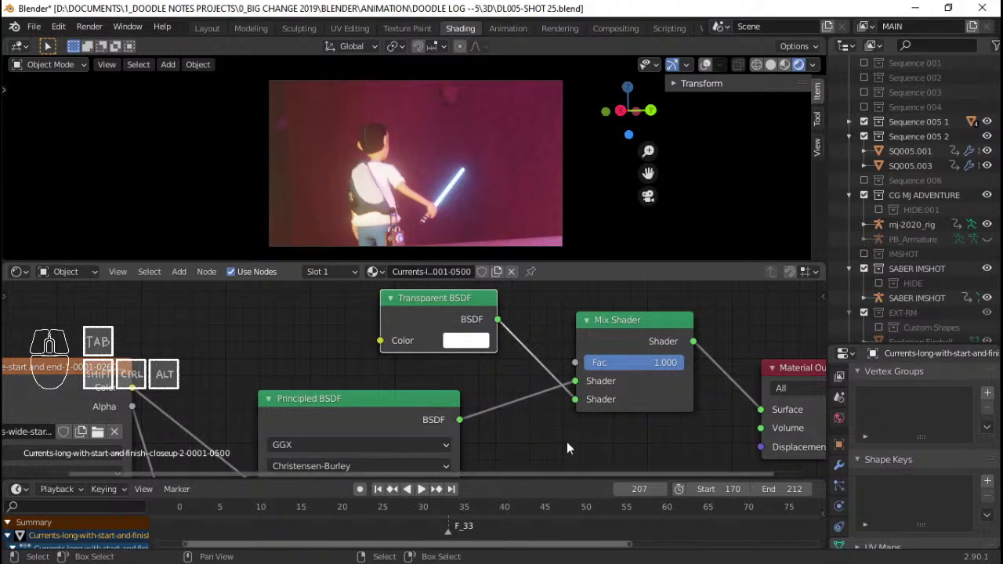
pyautogui.moveTo(665, 362)
pyautogui.mouseDown()
pyautogui.moveTo(617, 362)
pyautogui.moveTo(662, 362)
pyautogui.mouseUp()
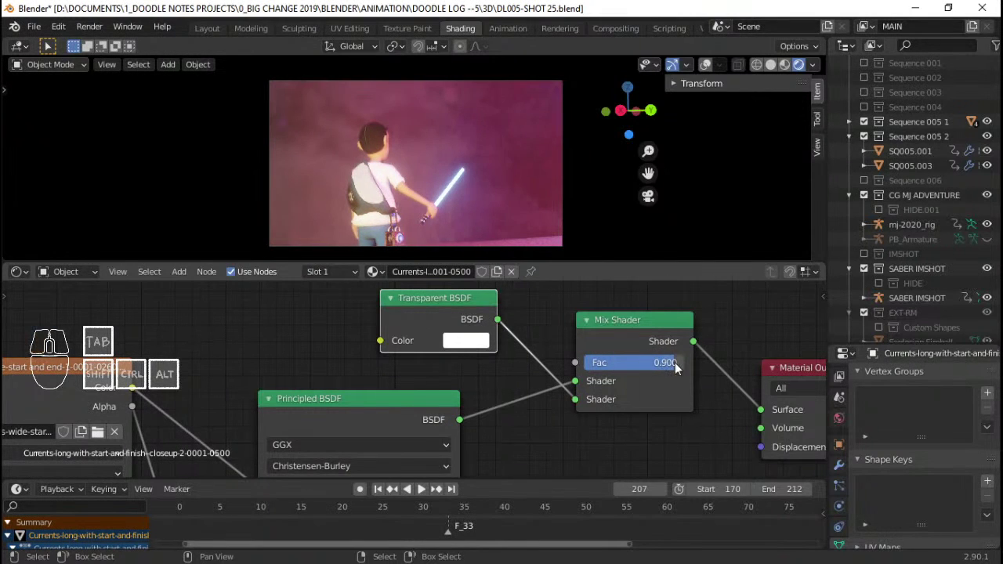
pyautogui.press('space')
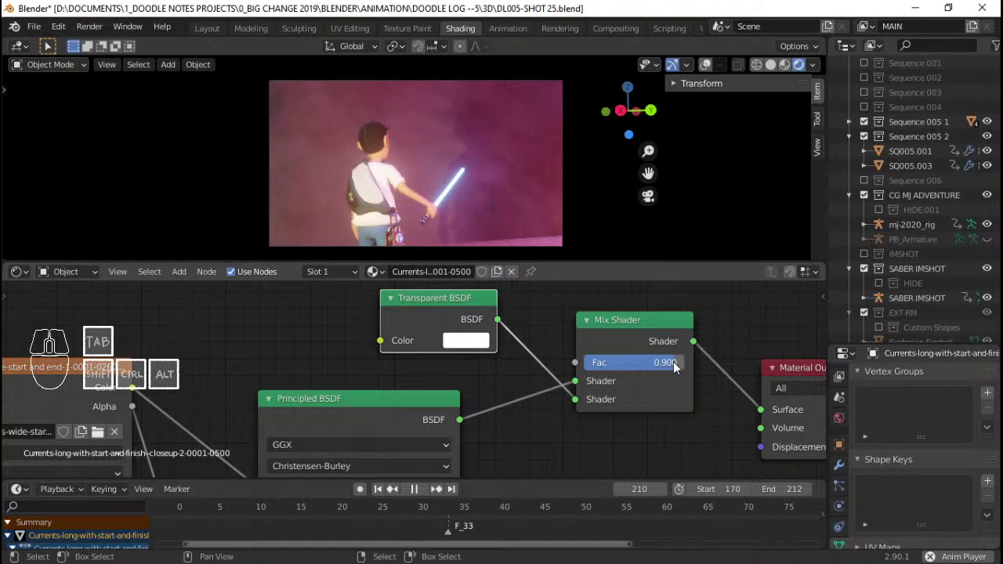
pyautogui.press('space')
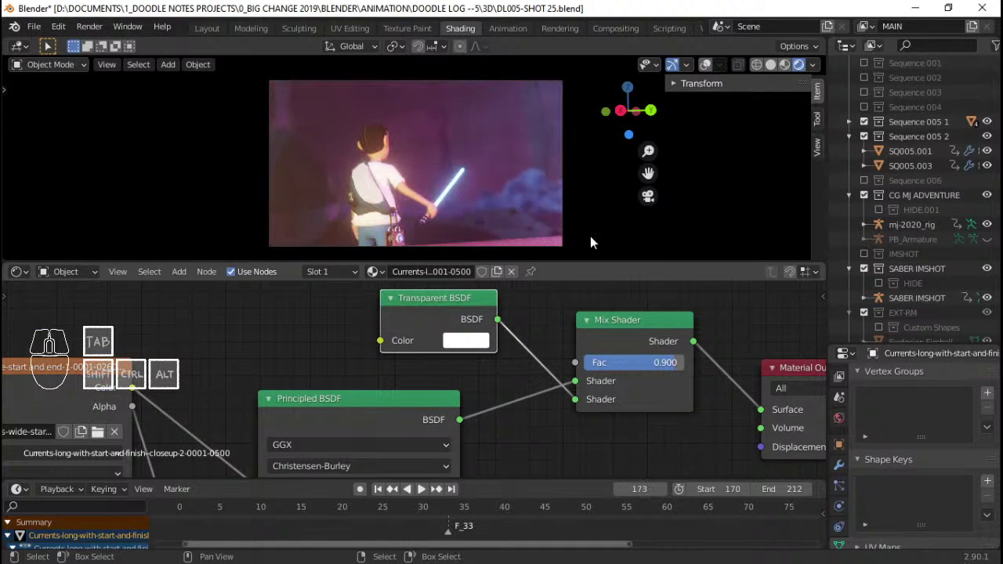
# Switch the node editor to the world shader and set the Principled Volume density to 0.001
pyautogui.click(66, 272)
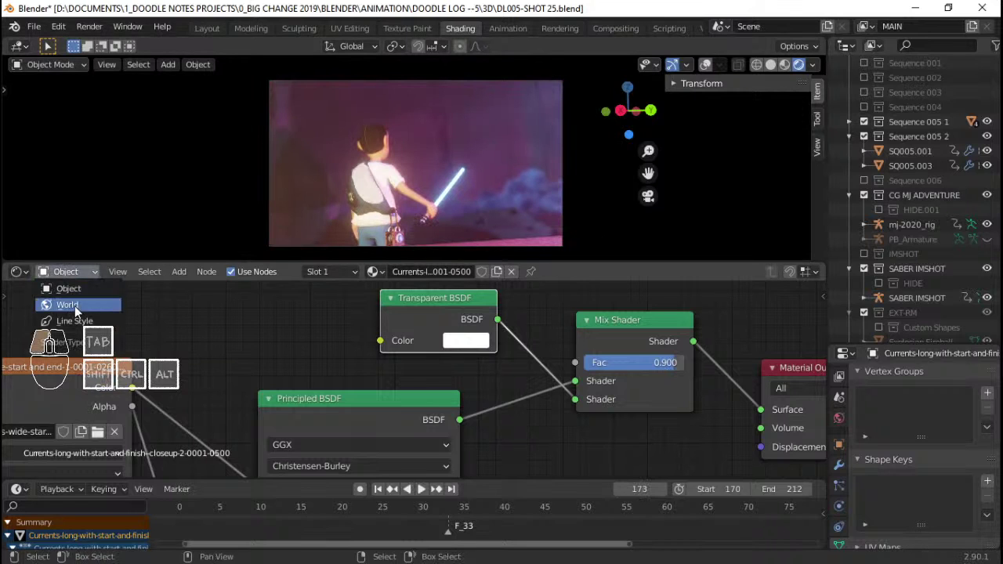
pyautogui.click(71, 303)
pyautogui.keyDown('shift'); pyautogui.scroll(-5, 451, 407); pyautogui.keyUp('shift')
pyautogui.keyDown('shift'); pyautogui.scroll(-1, 468, 383); pyautogui.keyUp('shift')
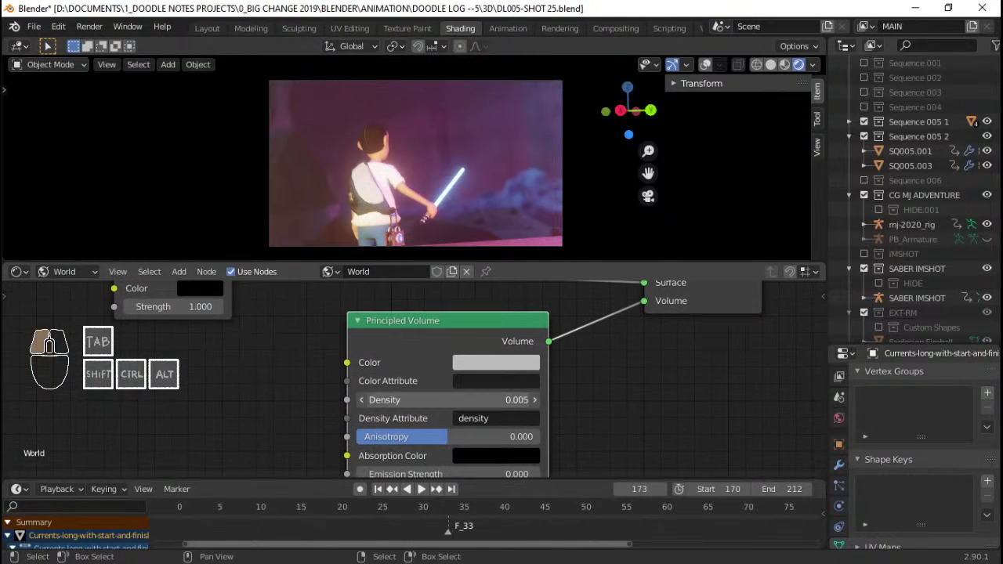
pyautogui.click(477, 401)
pyautogui.write('.00')
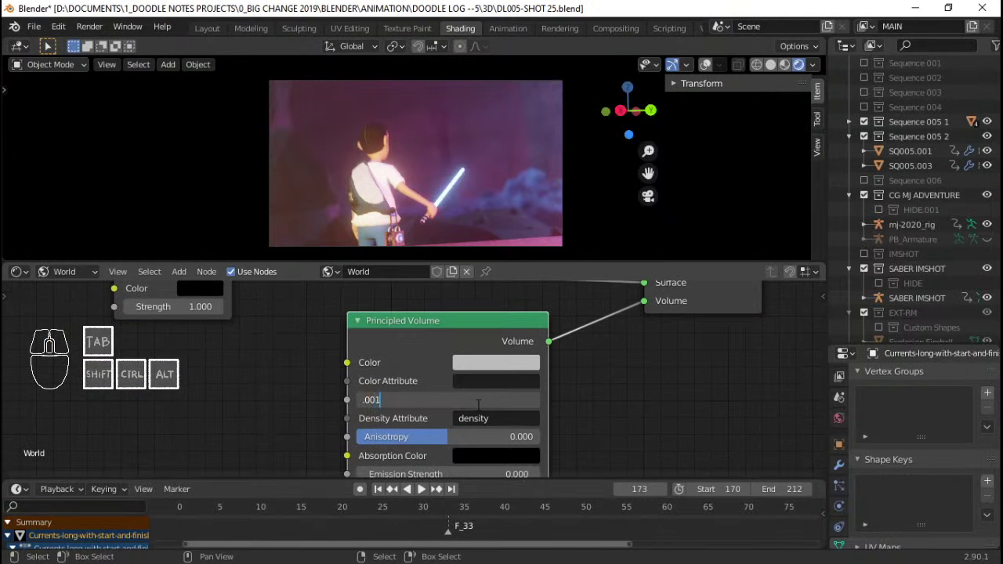
pyautogui.write('1')
pyautogui.press('Return')
# Raise the world's Principled Volume density to 0.002
pyautogui.click(478, 401)
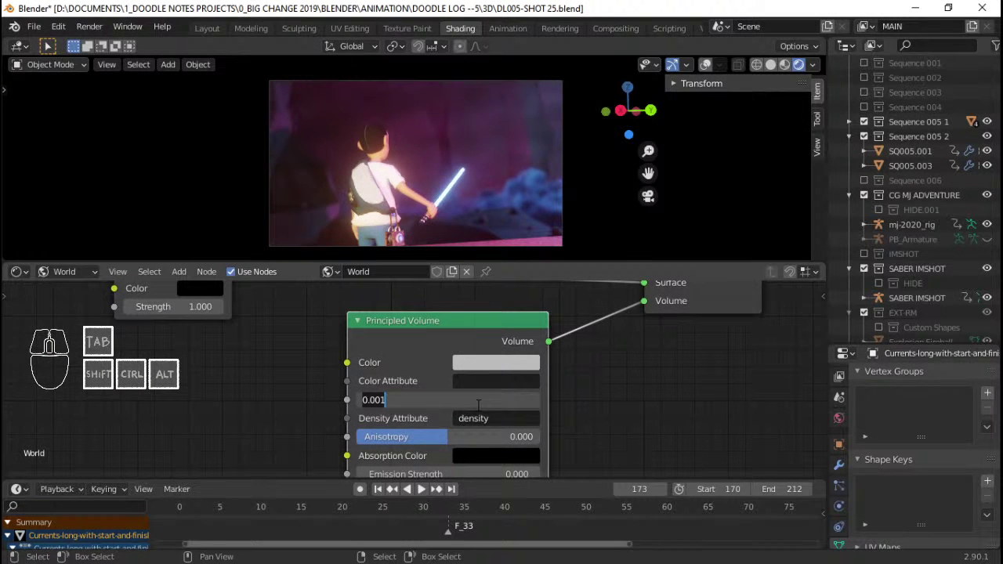
pyautogui.press('BackSpace')
pyautogui.write('2')
pyautogui.press('Return')
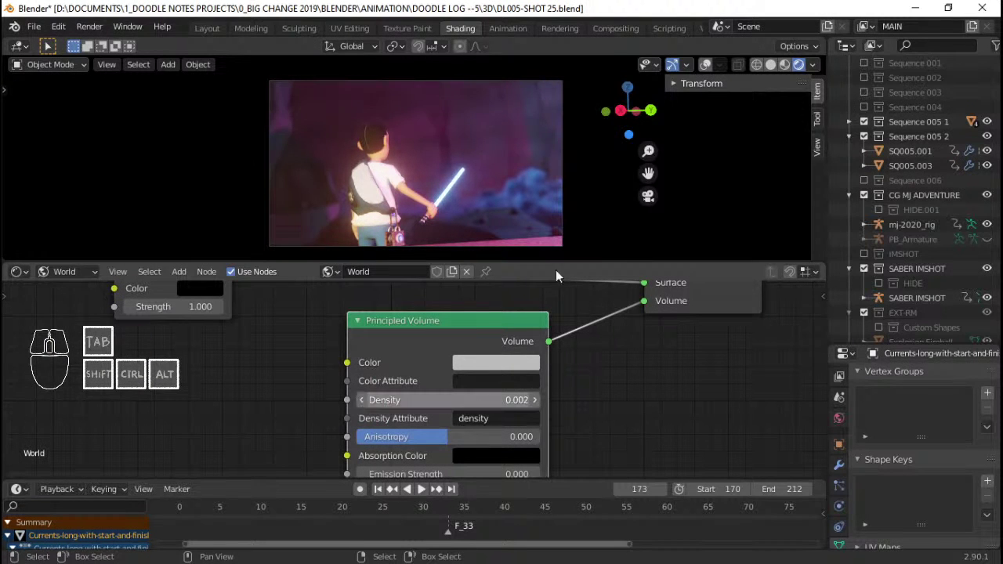
# Save the file and play the shot to check the 0.002 world fog density
pyautogui.hotkey('ctrl', 's')
pyautogui.press('space')
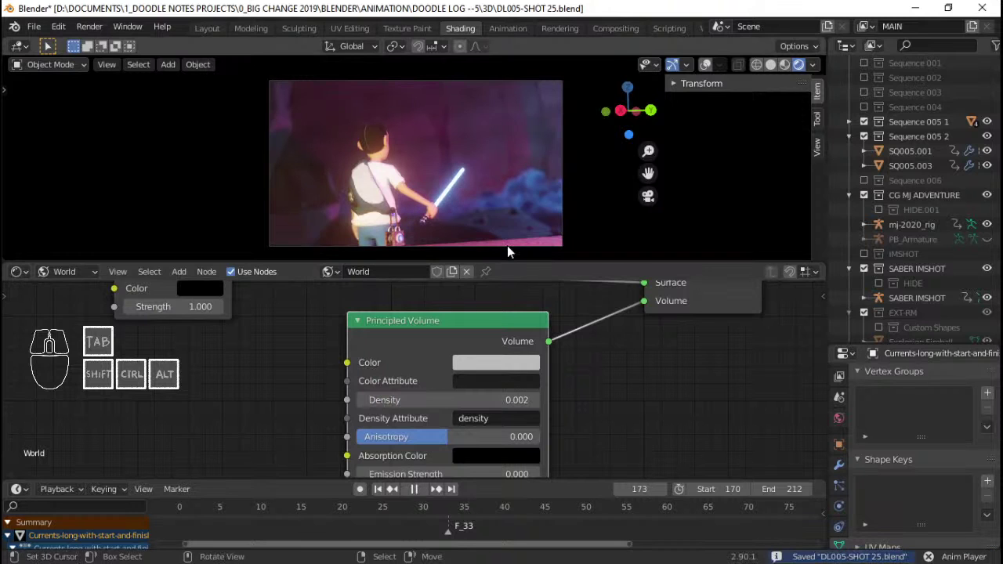
pyautogui.press('space')
pyautogui.press('space')
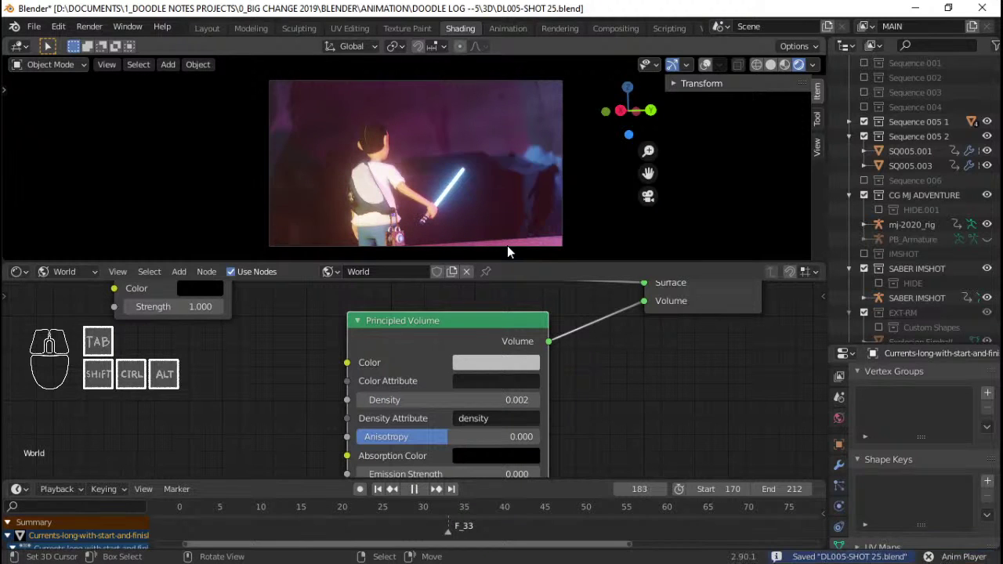
pyautogui.press('space')
pyautogui.hotkey('shift', 'ctrl', 'space')
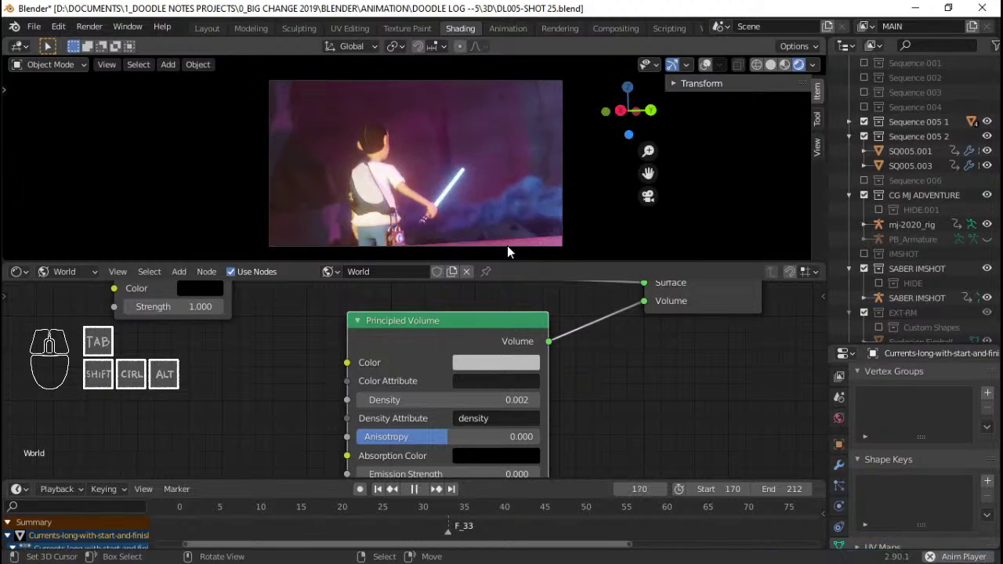
# Replay the shot from its first frame several times to examine how the fog and smoke look behind the character
pyautogui.hotkey('shift', 'Left')
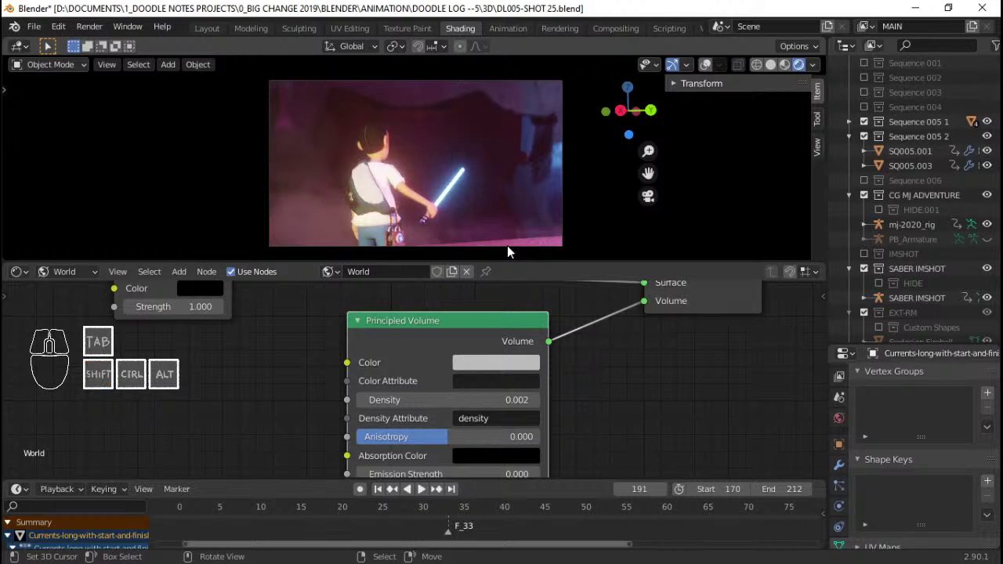
pyautogui.press('space')
pyautogui.hotkey('shift', 'Left')
pyautogui.press('space')
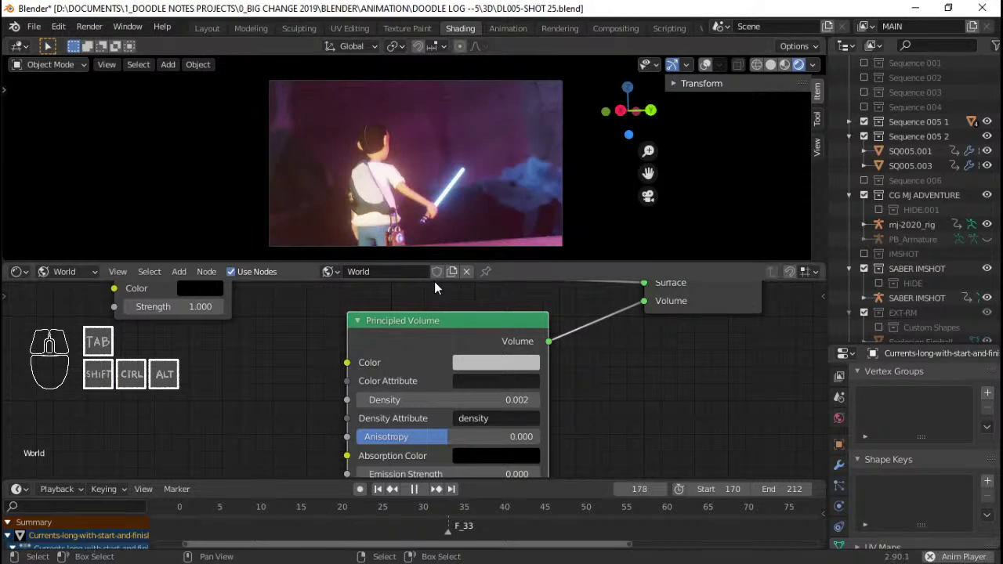
pyautogui.press('space')
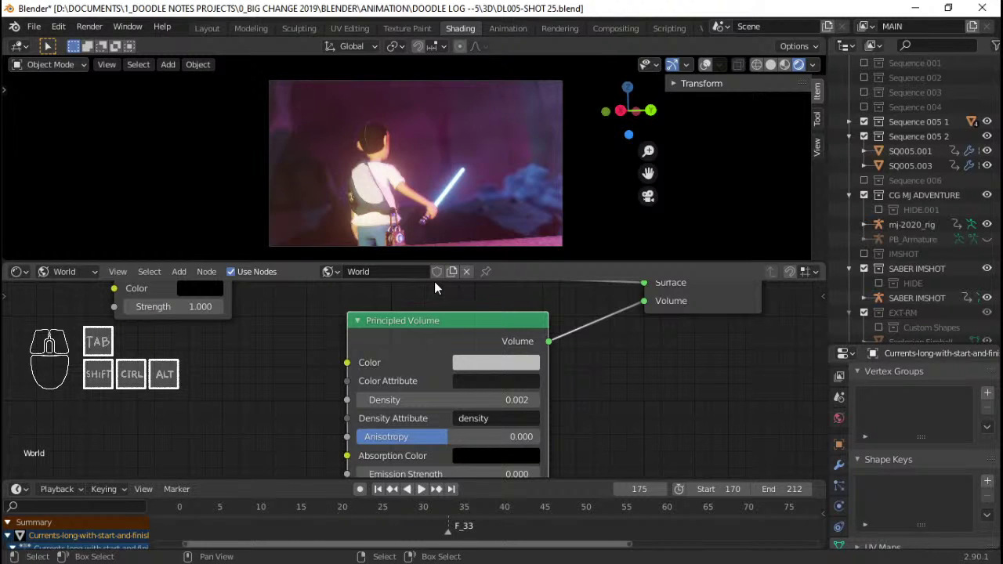
pyautogui.hotkey('shift', 'Left')
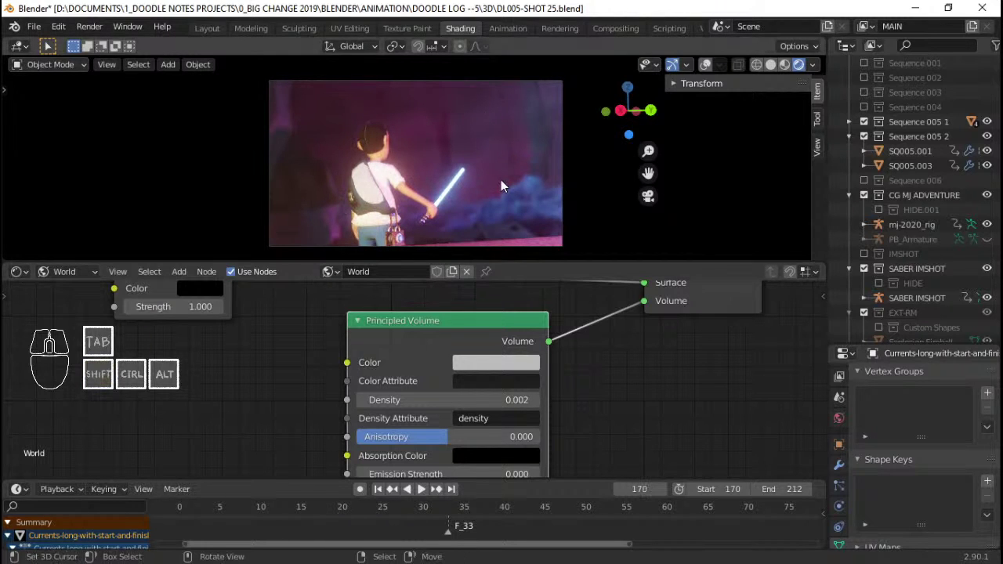
pyautogui.press('space')
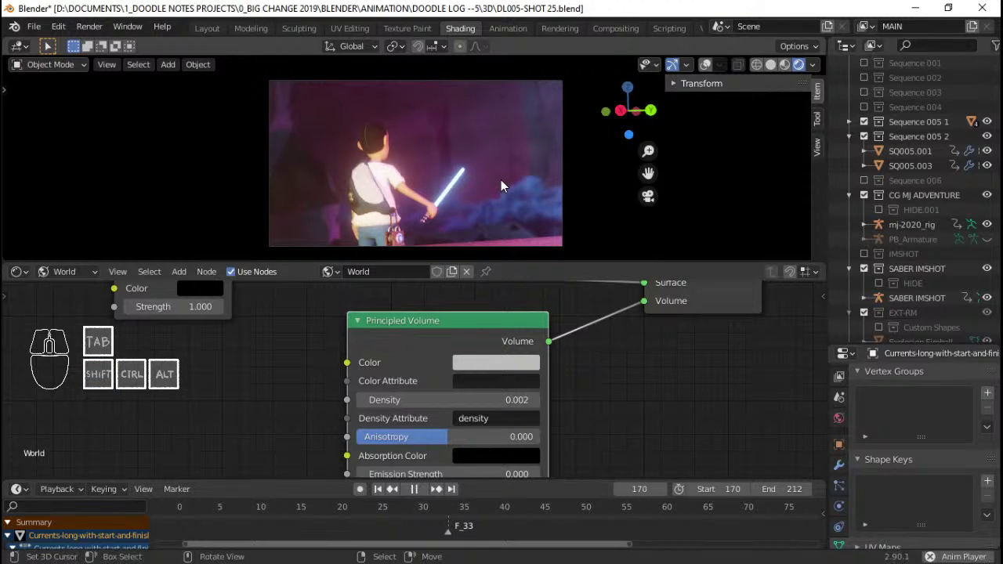
pyautogui.press('space')
pyautogui.hotkey('shift', 'Left')
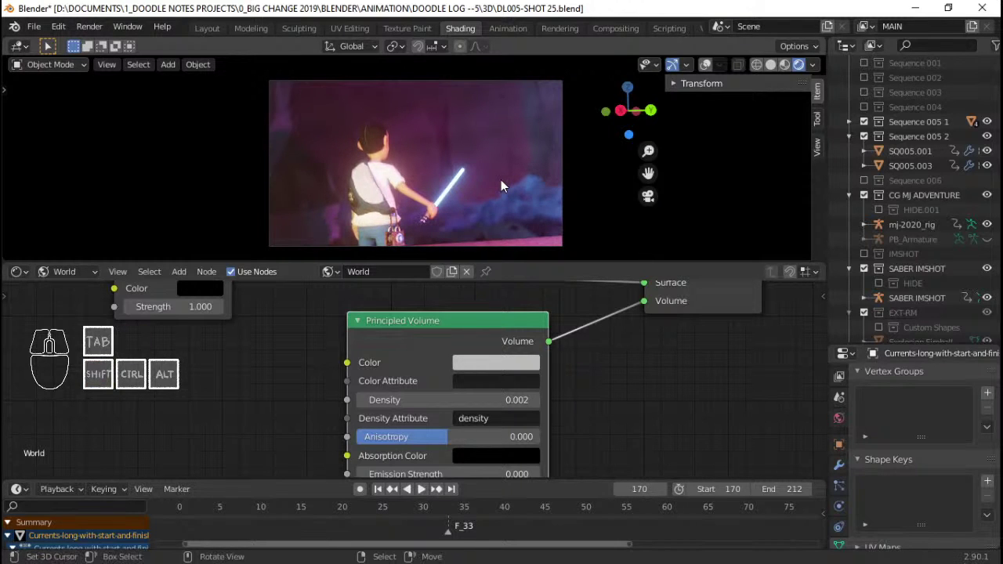
pyautogui.press('shift')
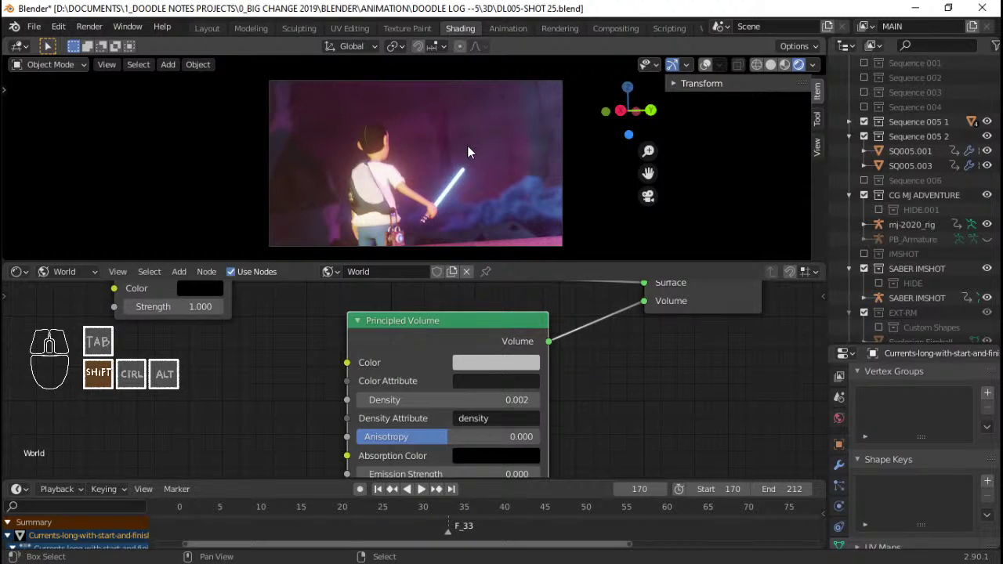
pyautogui.press('space')
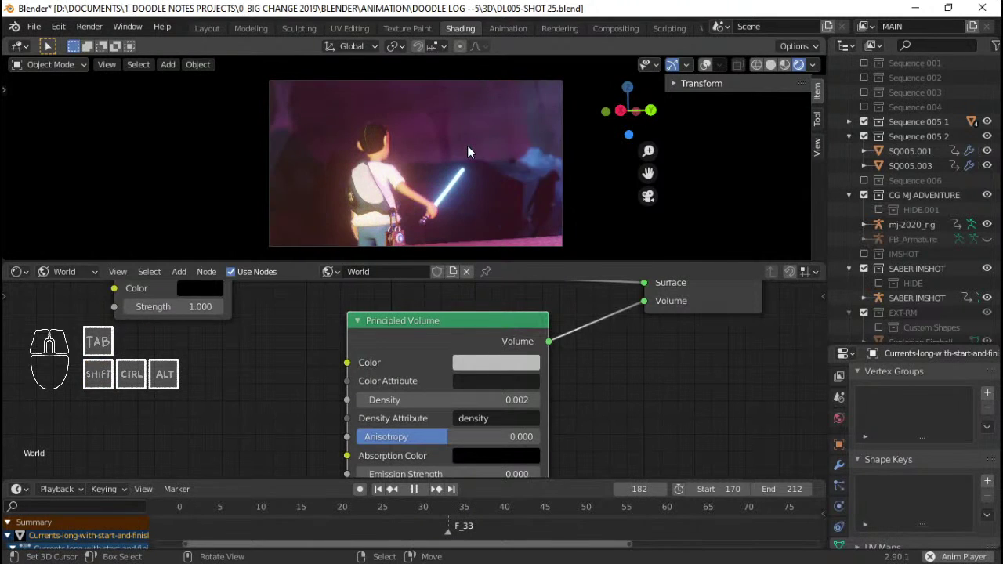
pyautogui.press('space')
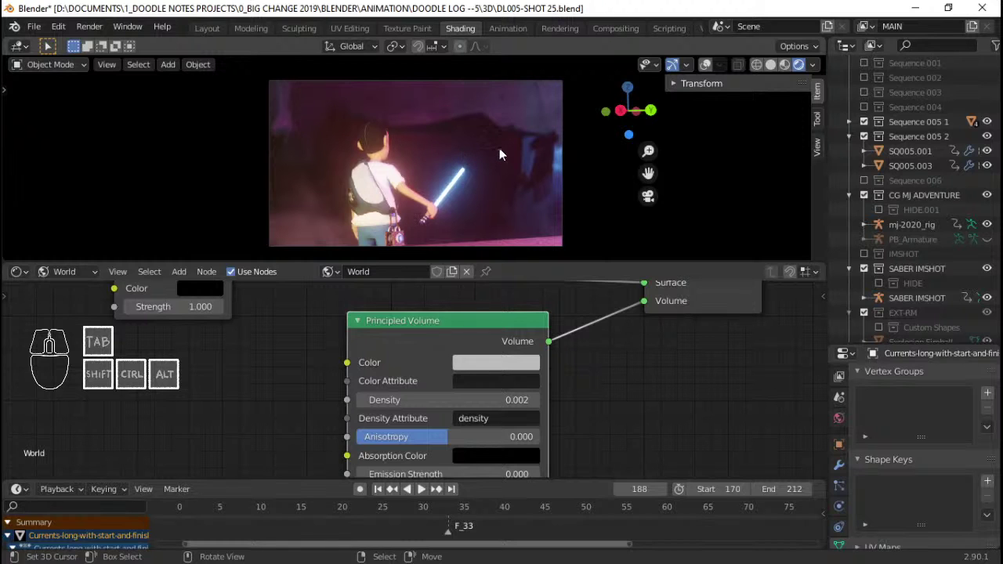
# Inspect the cave set from outside the camera and replay the shot from frame 170 in camera view
pyautogui.scroll(2, 500, 150)
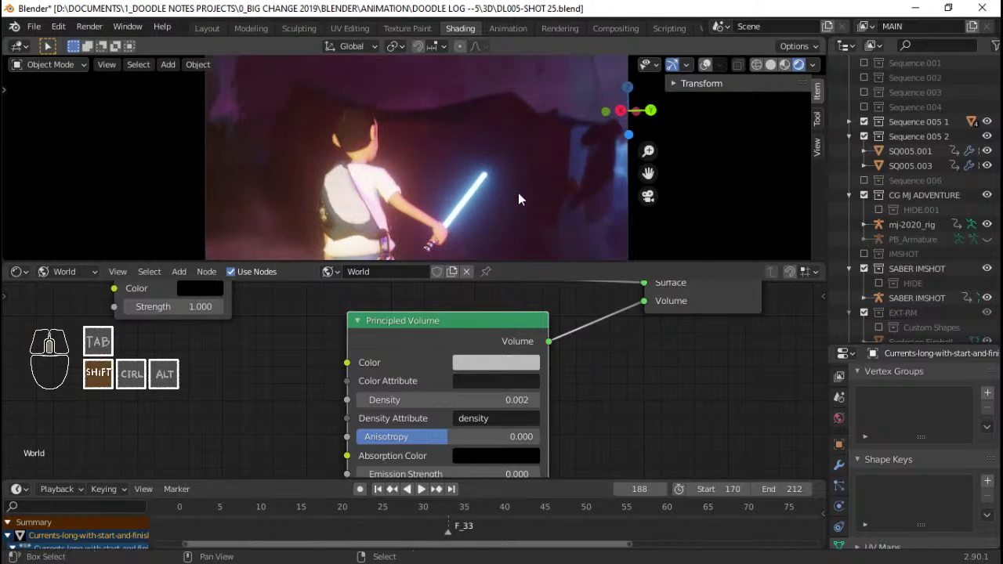
pyautogui.keyDown('shift'); pyautogui.moveTo(518, 192); pyautogui.dragTo(429, 193, button='middle'); pyautogui.keyUp('shift')
pyautogui.click(446, 203)
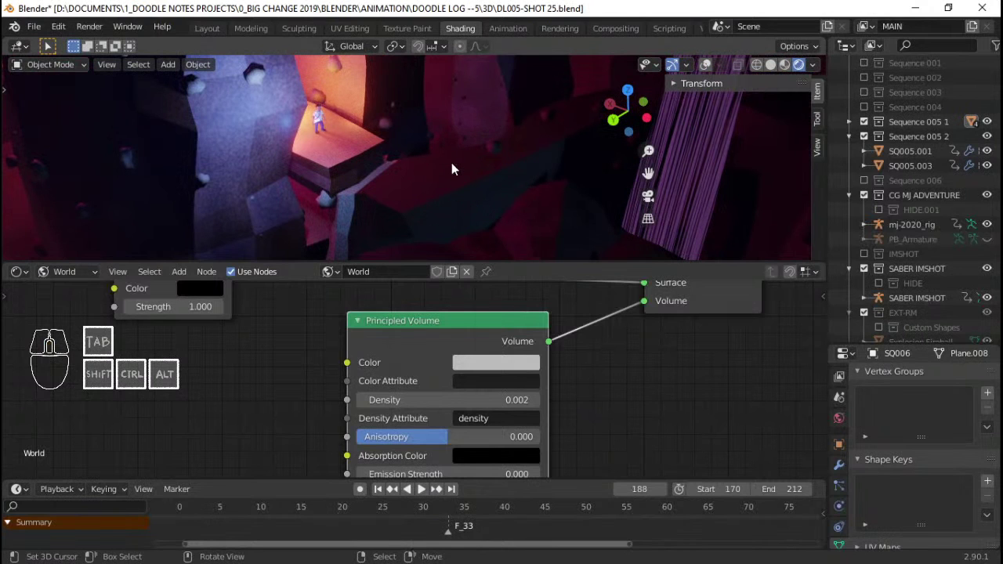
pyautogui.press('KP_0')
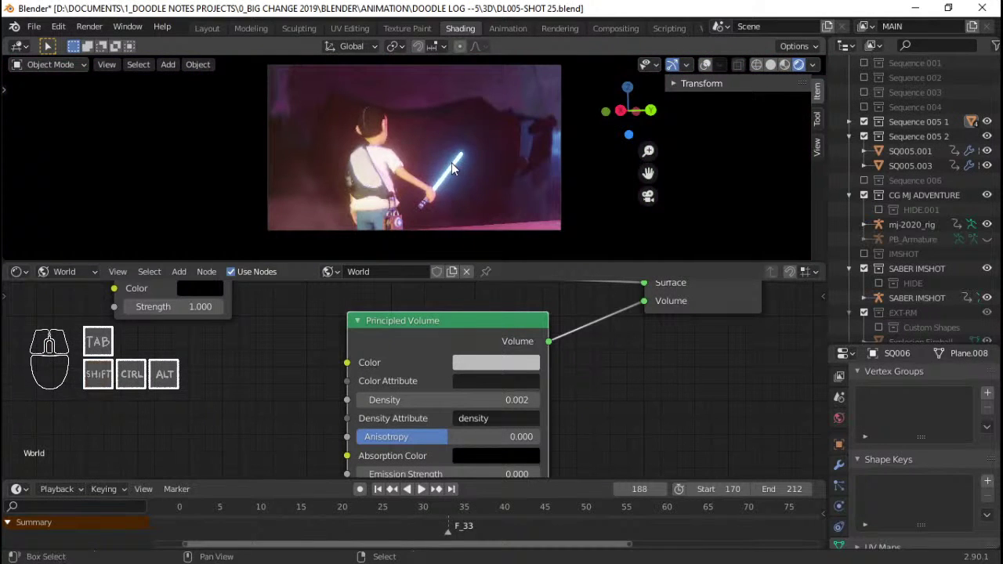
pyautogui.hotkey('shift', 'Left')
pyautogui.press('space')
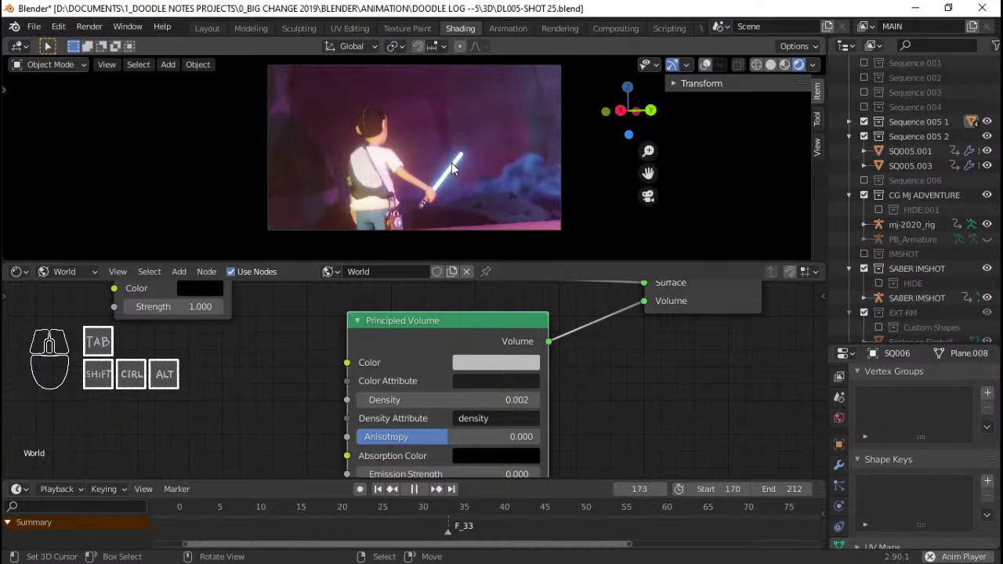
# Examine the waterfall and surrounding cave from outside the camera and return to the camera view
pyautogui.moveTo(547, 150); pyautogui.dragTo(506, 144, button='middle')
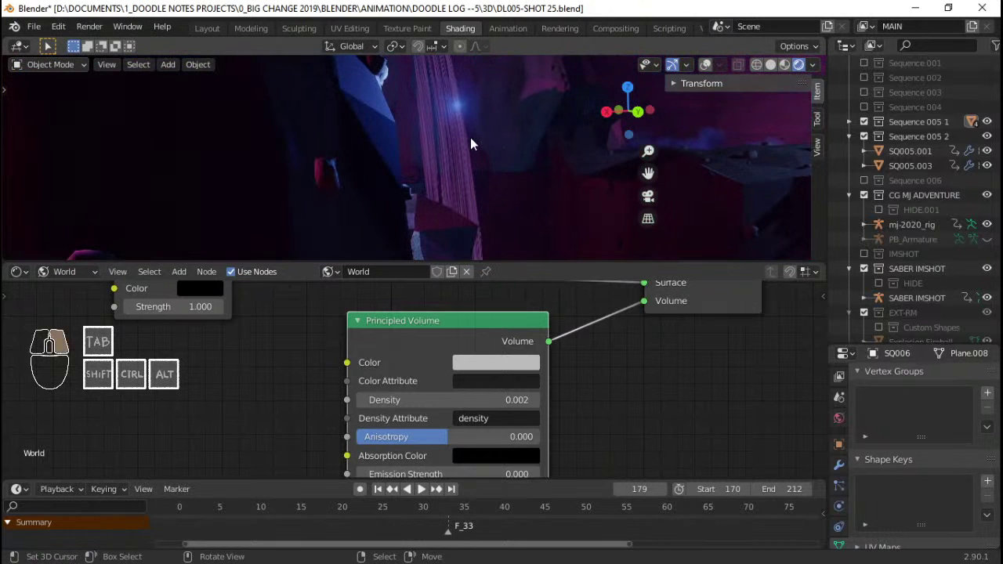
pyautogui.click(470, 137)
pyautogui.click(453, 145)
pyautogui.press('KP_0')
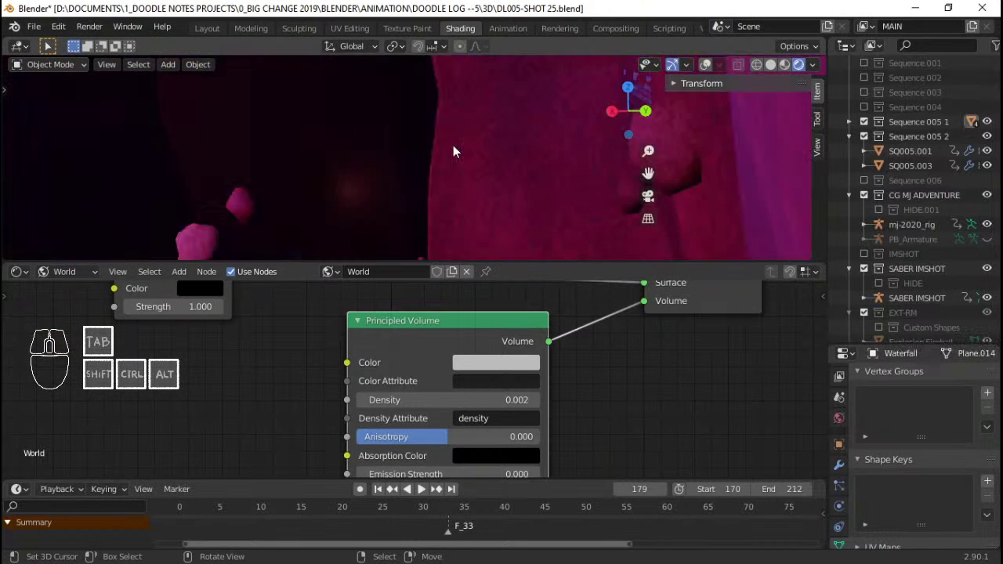
pyautogui.press('KP_0')
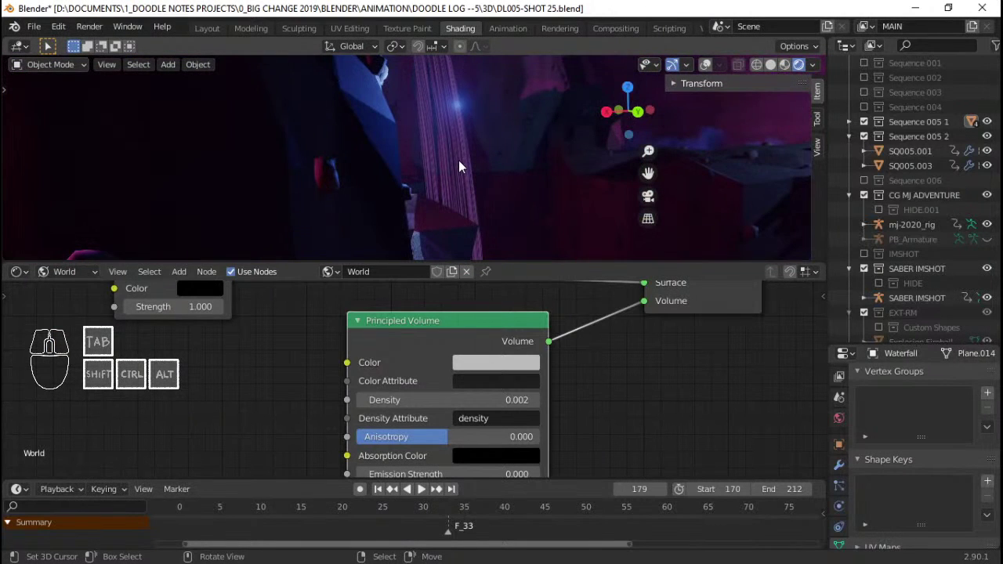
pyautogui.rightClick(458, 160)
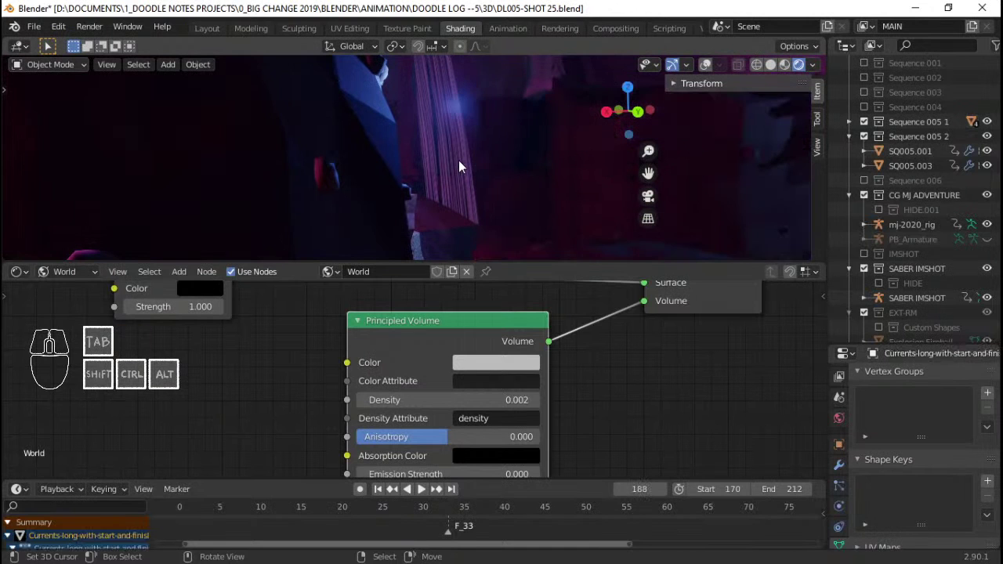
pyautogui.rightClick(437, 96)
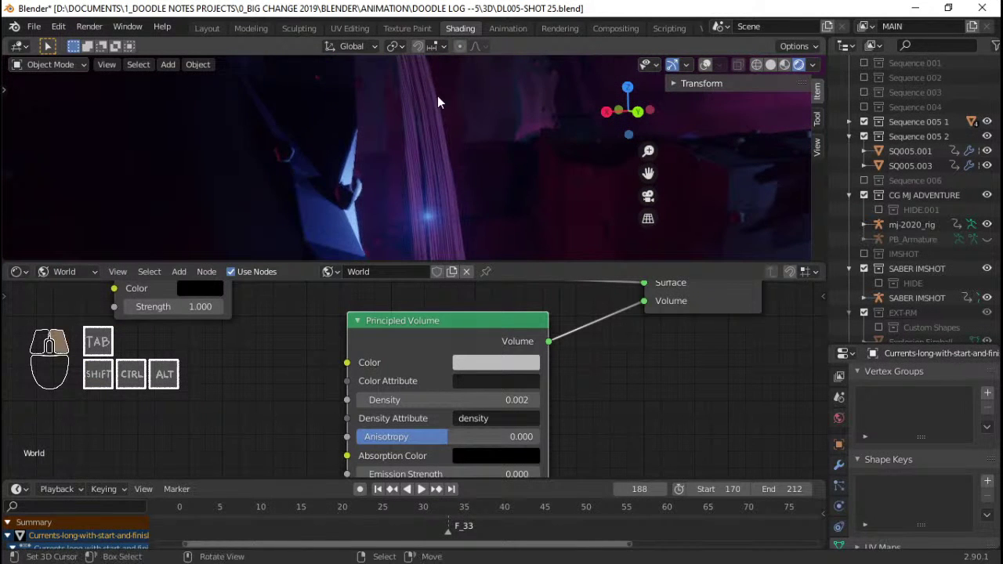
pyautogui.moveTo(526, 208); pyautogui.dragTo(446, 197, button='middle')
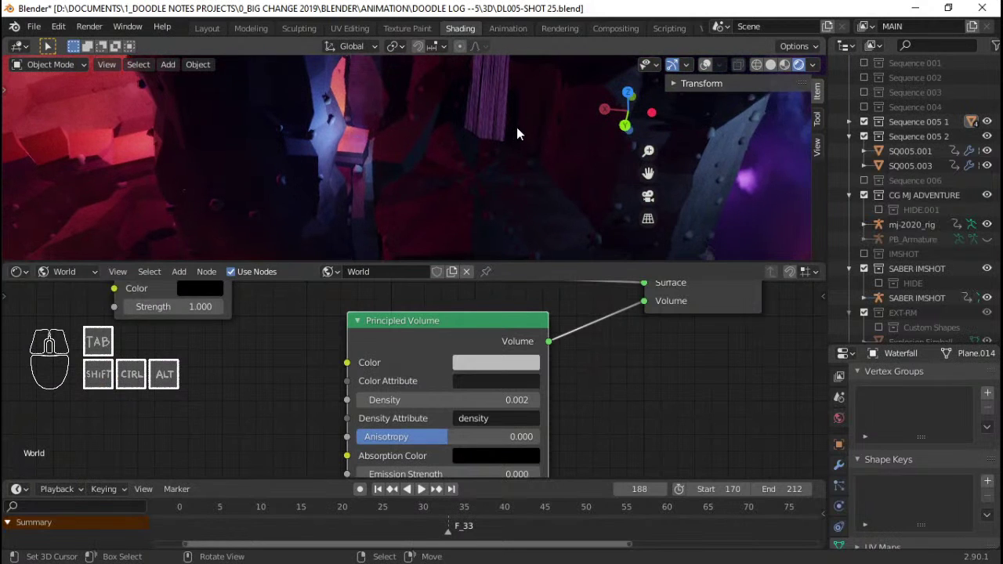
pyautogui.press('KP_0')
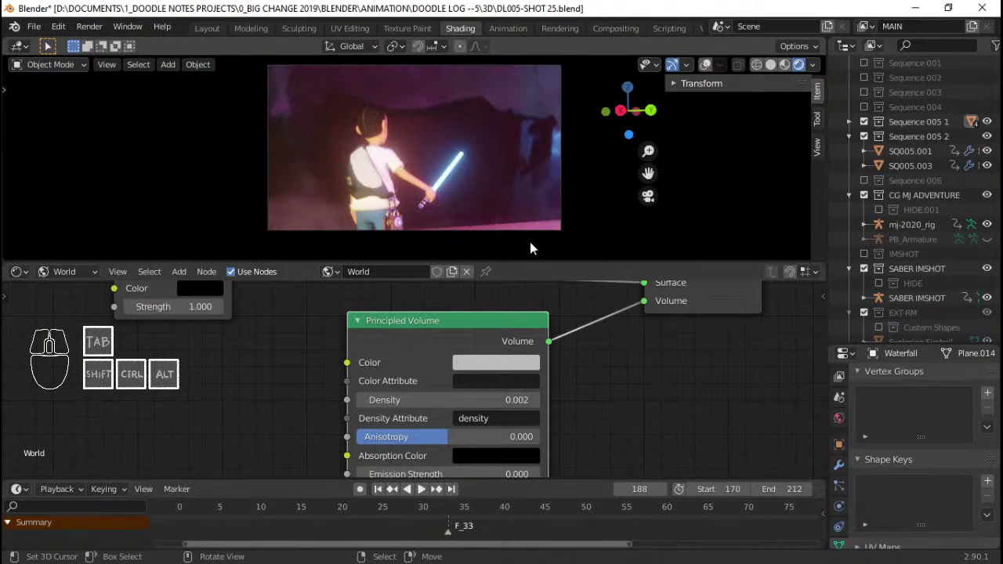
# Enlarge the 3D viewport, hide its sidebar and frame the camera view larger
pyautogui.moveTo(530, 264); pyautogui.dragTo(526, 324)
pyautogui.scroll(2, 512, 214)
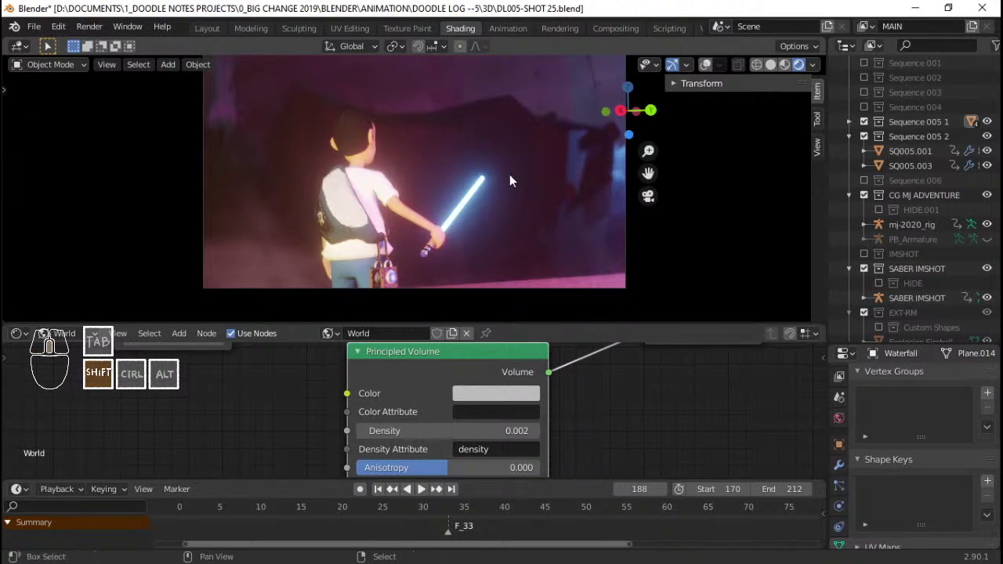
pyautogui.keyDown('shift'); pyautogui.moveTo(519, 147); pyautogui.dragTo(510, 175, button='middle'); pyautogui.keyUp('shift')
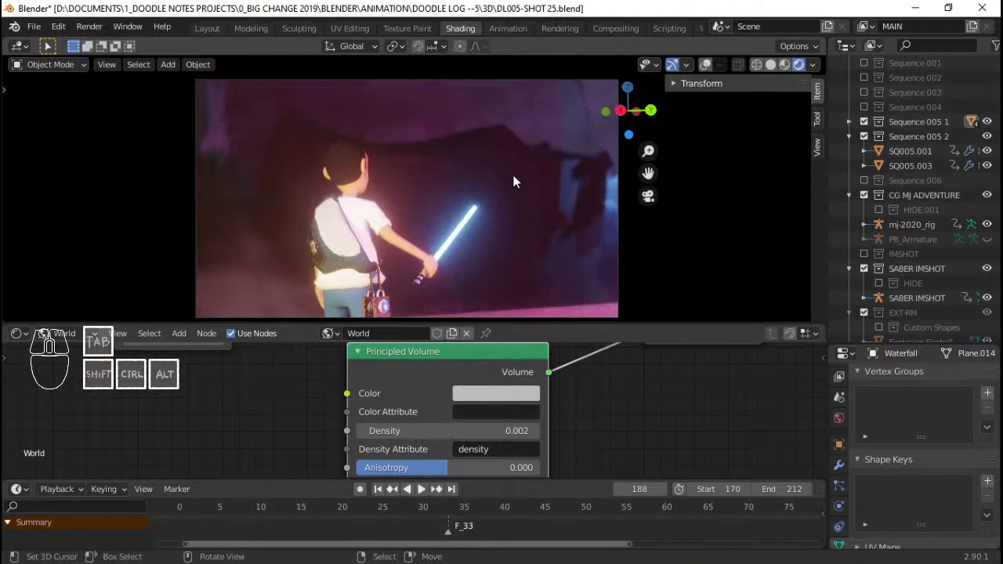
pyautogui.press('n')
pyautogui.keyDown('shift'); pyautogui.moveTo(535, 144); pyautogui.dragTo(530, 148, button='middle'); pyautogui.keyUp('shift')
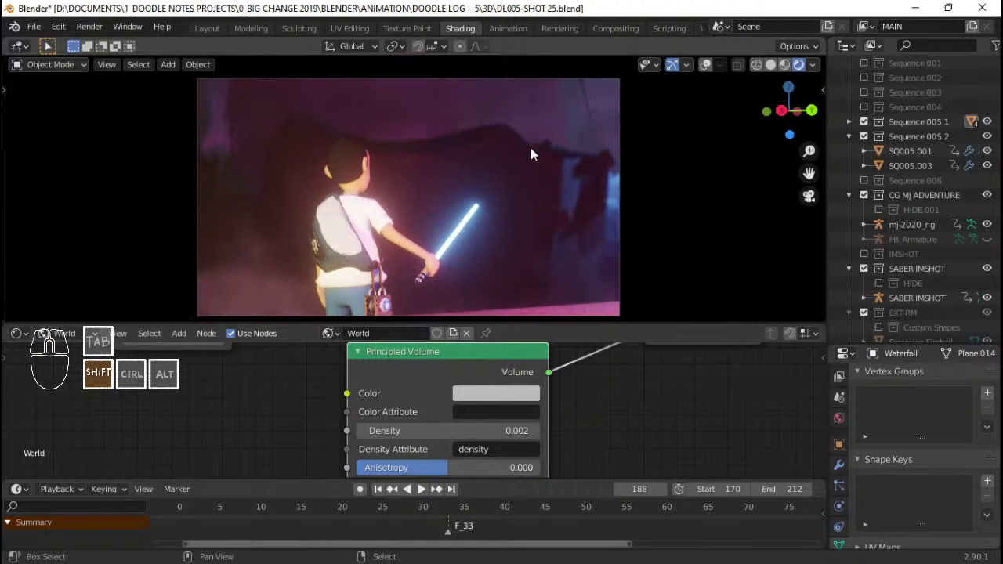
# Return the shot to frame 170 and save the file
pyautogui.hotkey('shift', 'Left')
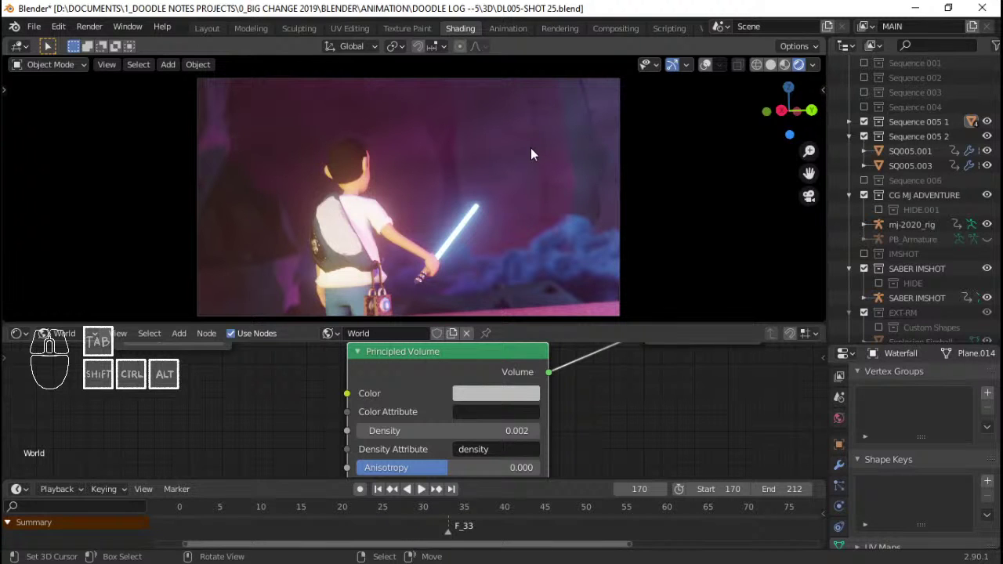
pyautogui.press('shift')
pyautogui.press('shift')
pyautogui.keyDown('shift'); pyautogui.moveTo(544, 191); pyautogui.dragTo(544, 189, button='middle'); pyautogui.keyUp('shift')
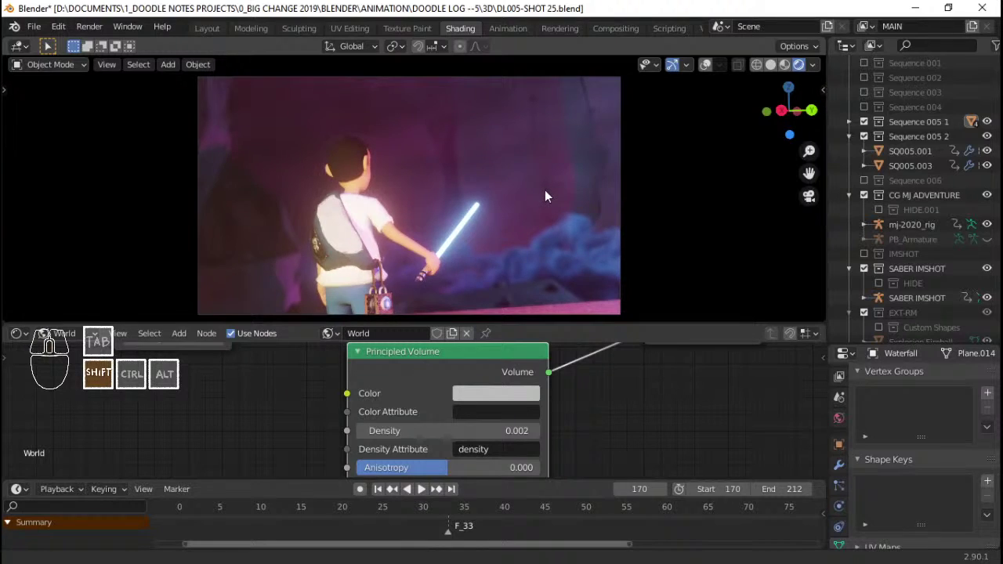
pyautogui.press('shift')
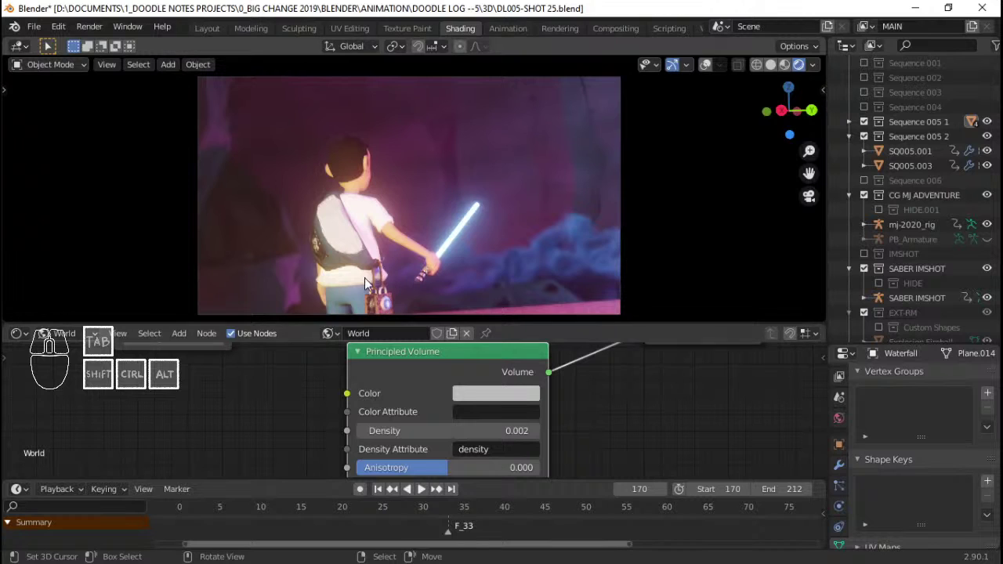
pyautogui.press('shift')
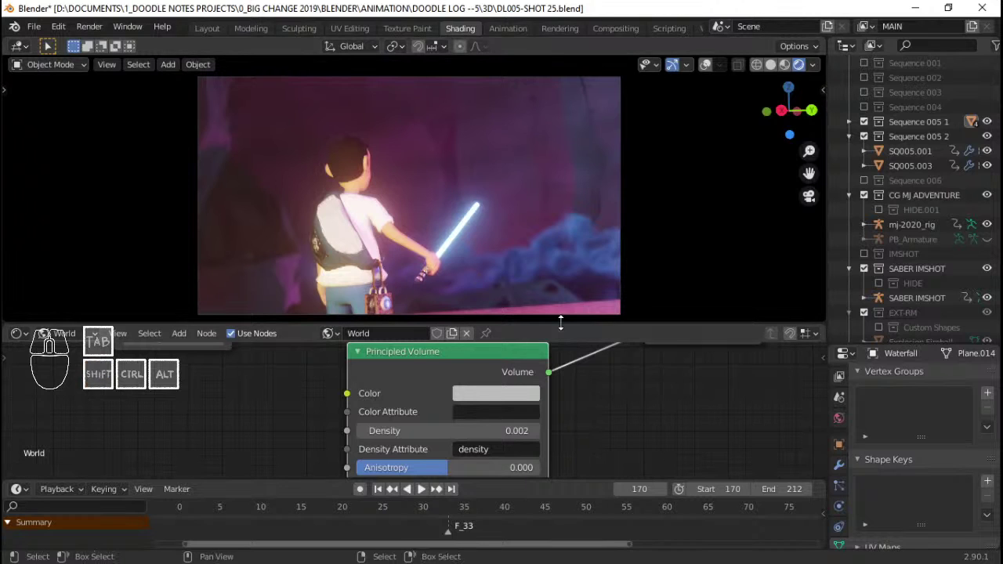
pyautogui.hotkey('ctrl', 's')
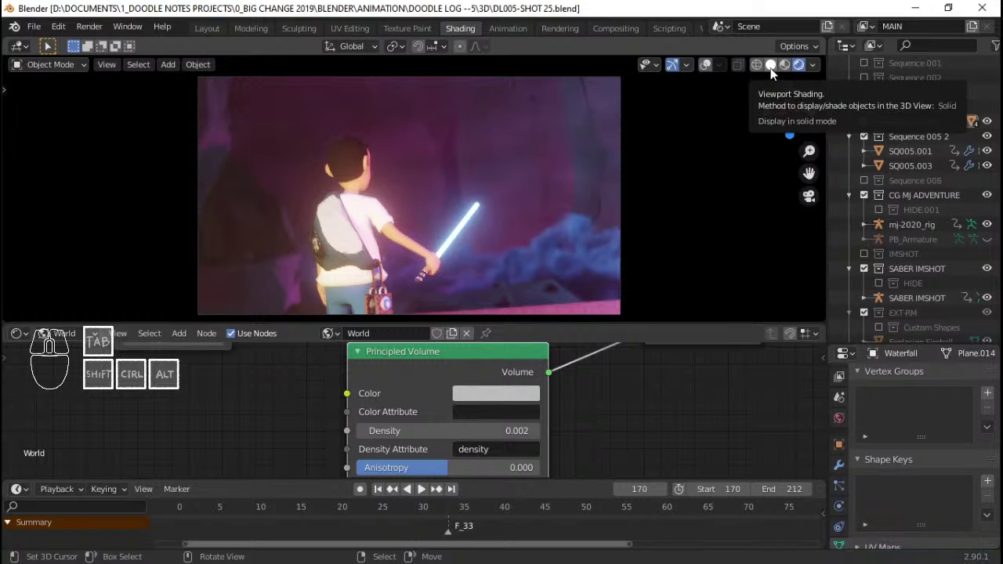
# Preview the shot's playback in the enlarged view, restore frame 170 and save the file again
pyautogui.press('space')
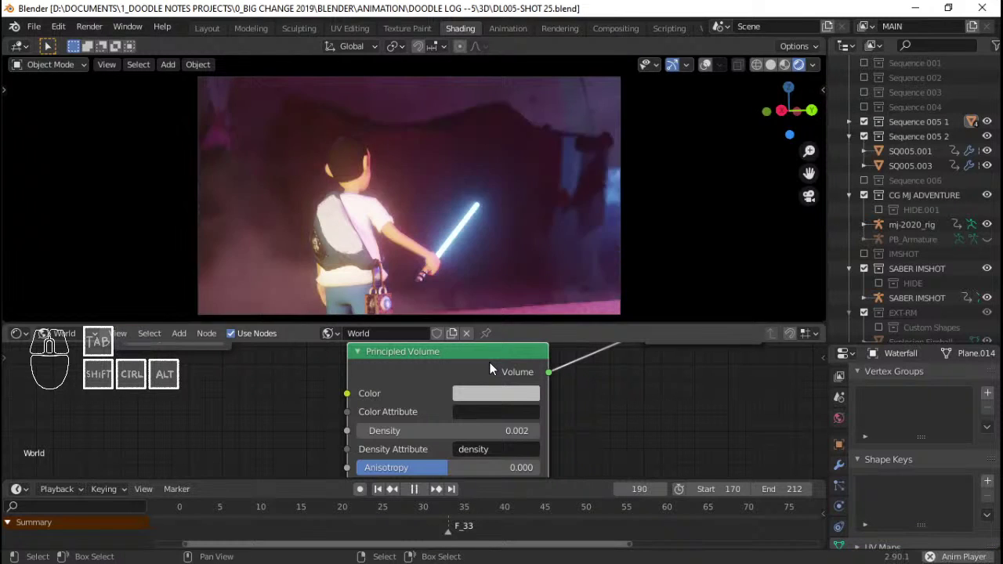
pyautogui.press('Escape')
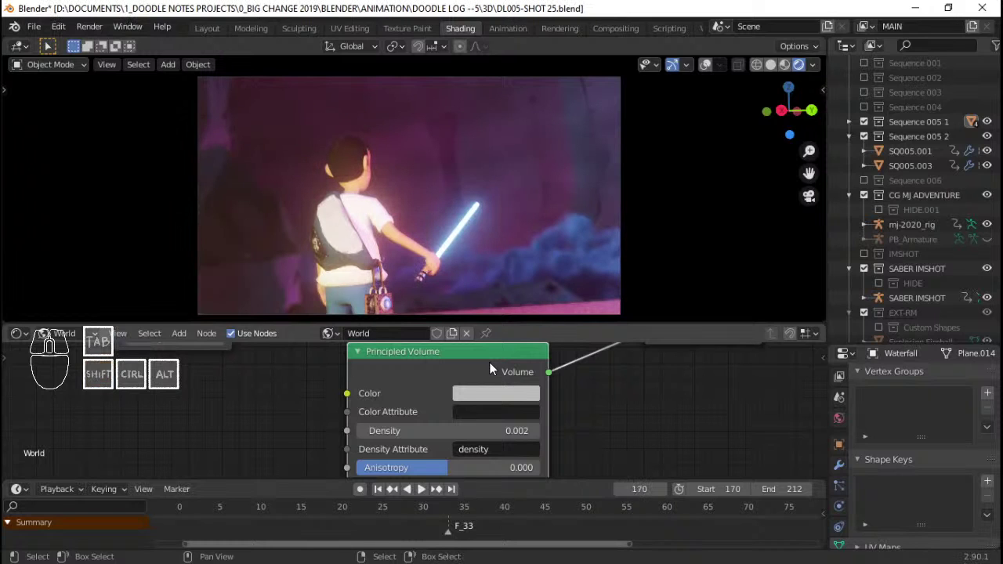
pyautogui.hotkey('ctrl', 's')
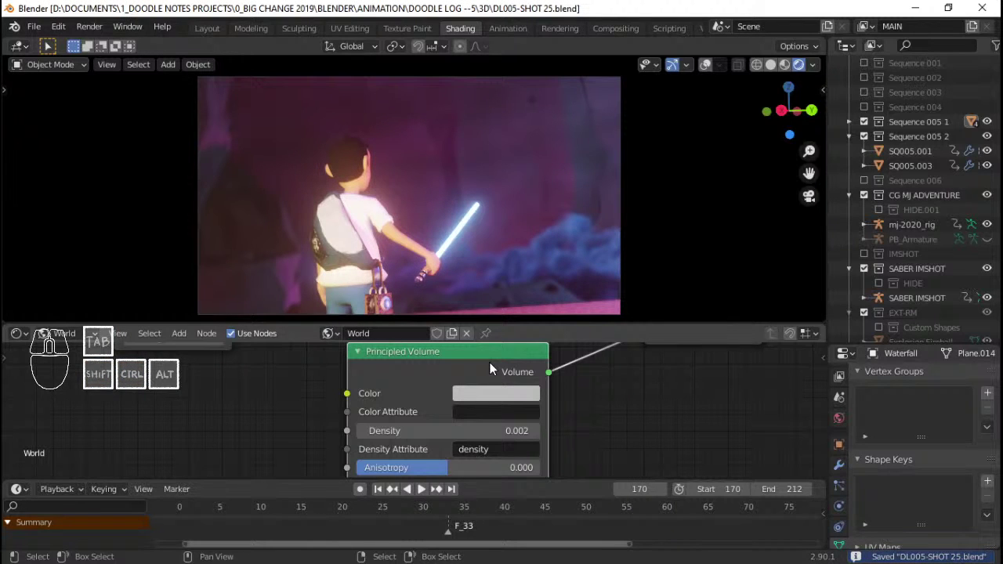
pyautogui.press('space')
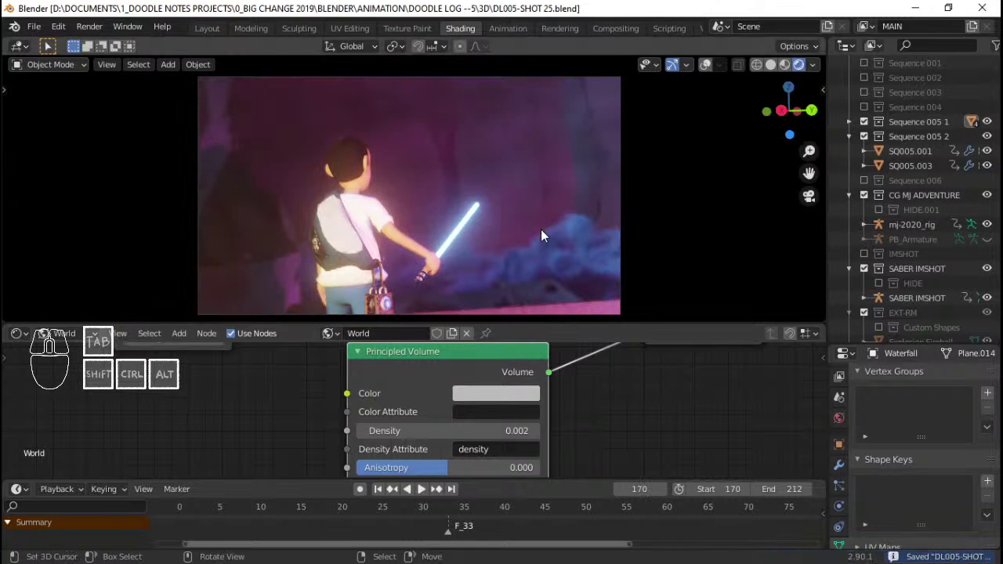
# Play the shot from frame 170, stop at frame 190 and inspect the rendered camera view
pyautogui.press('space')
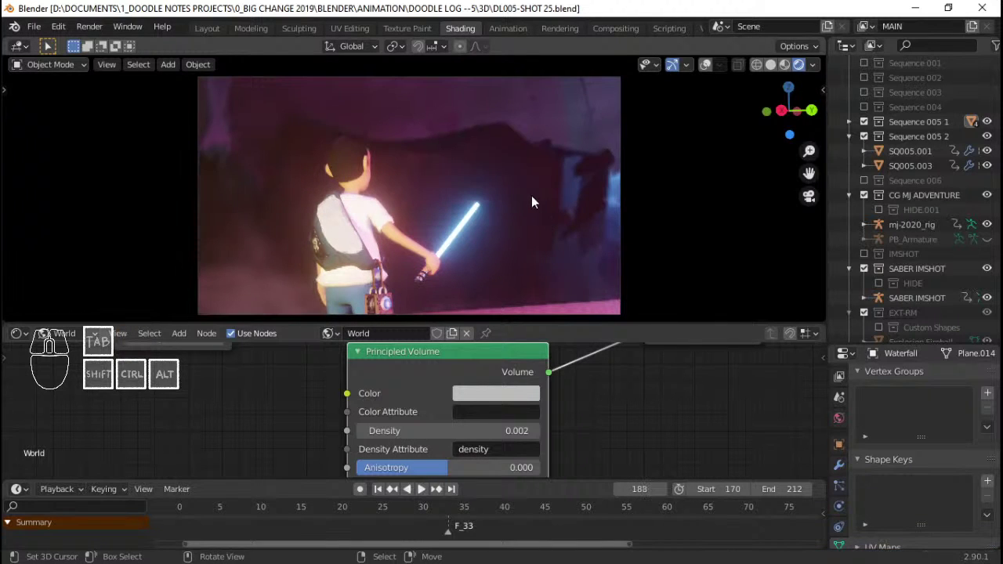
pyautogui.press('Right')
pyautogui.press('Right')
pyautogui.scroll(-3, 529, 193)
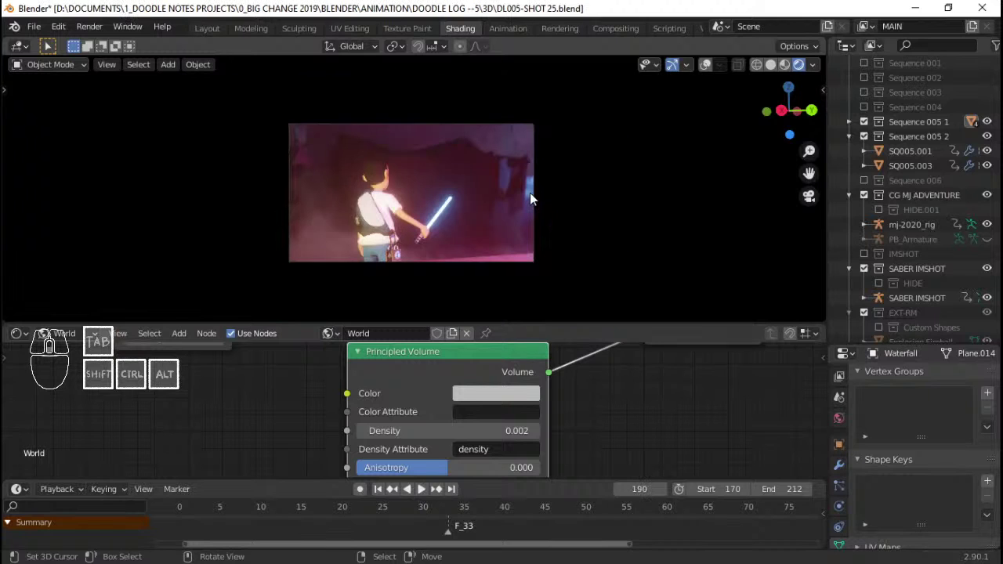
pyautogui.scroll(2, 529, 193)
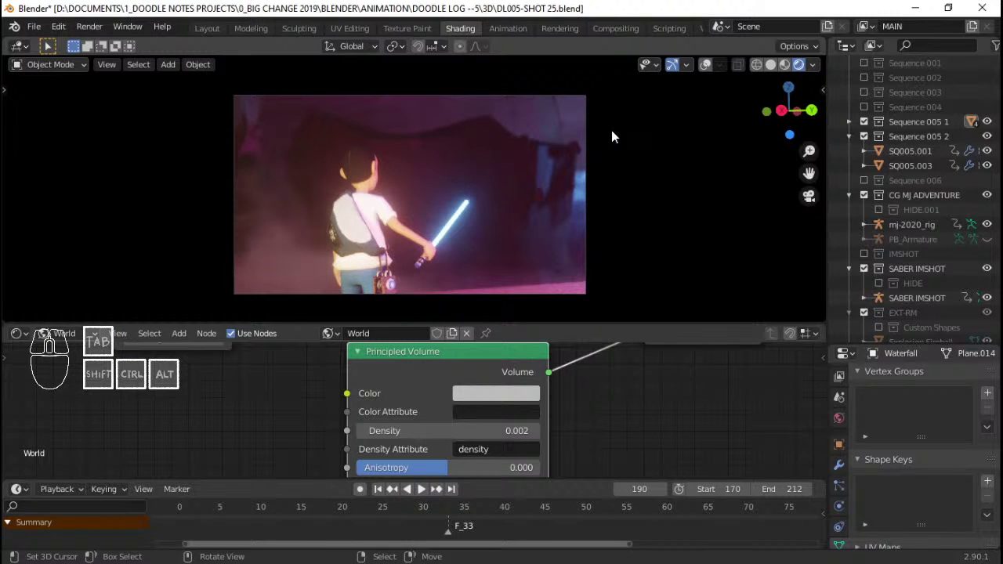
pyautogui.scroll(-2, 539, 190)
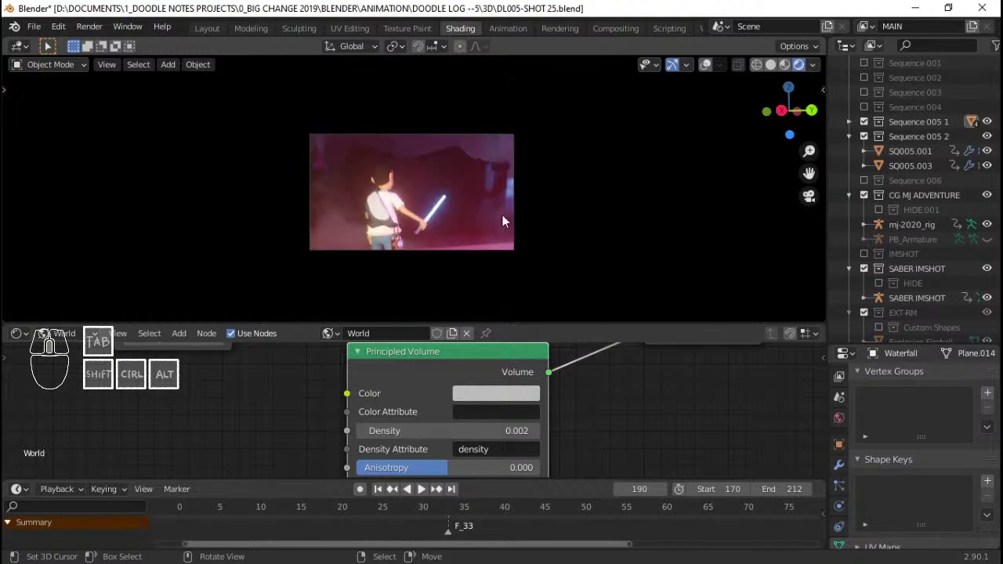
# Examine the cave walls, waterfall and smoke from outside the camera at frame 190
pyautogui.moveTo(504, 215); pyautogui.dragTo(530, 196, button='middle')
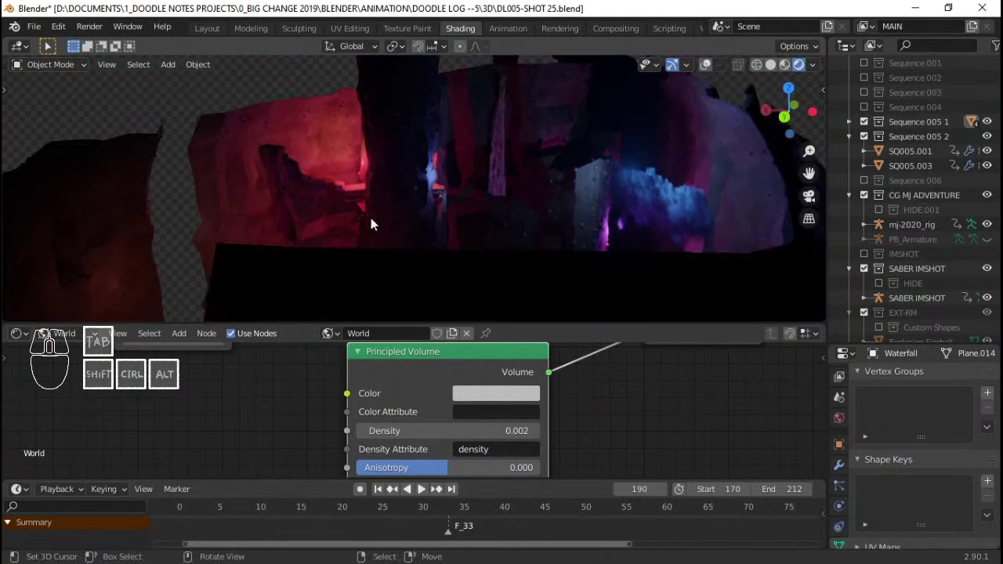
pyautogui.rightClick(291, 205)
pyautogui.scroll(3, 373, 163)
pyautogui.moveTo(373, 162); pyautogui.dragTo(496, 182, button='middle')
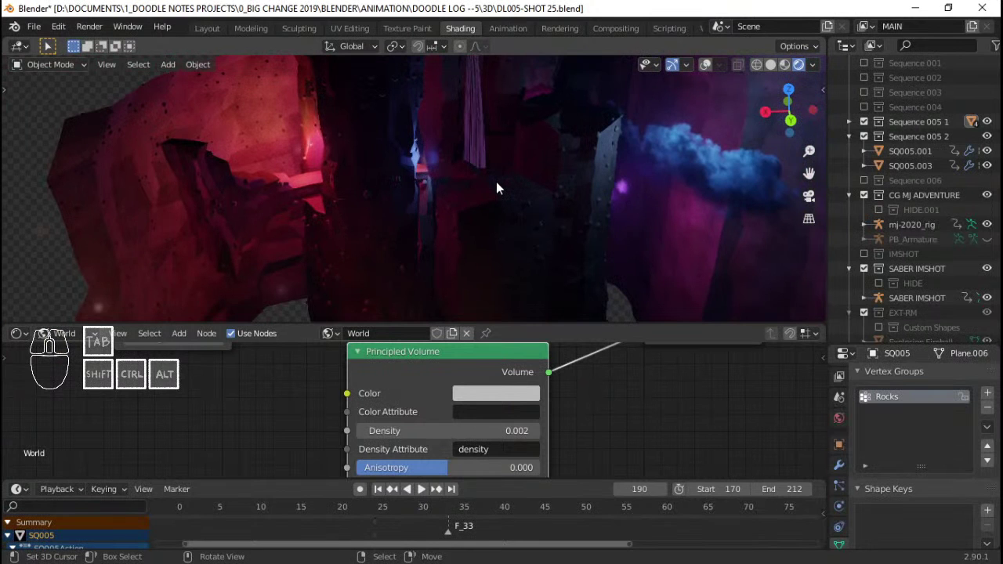
pyautogui.moveTo(564, 173); pyautogui.dragTo(458, 137, button='middle')
pyautogui.moveTo(455, 216); pyautogui.dragTo(452, 274, button='middle')
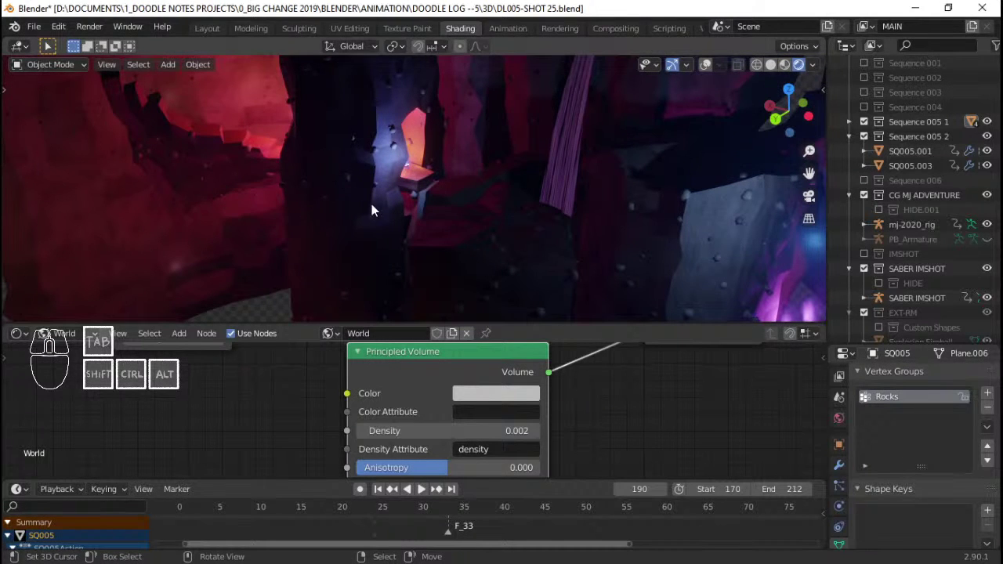
pyautogui.moveTo(433, 196); pyautogui.dragTo(406, 199, button='middle')
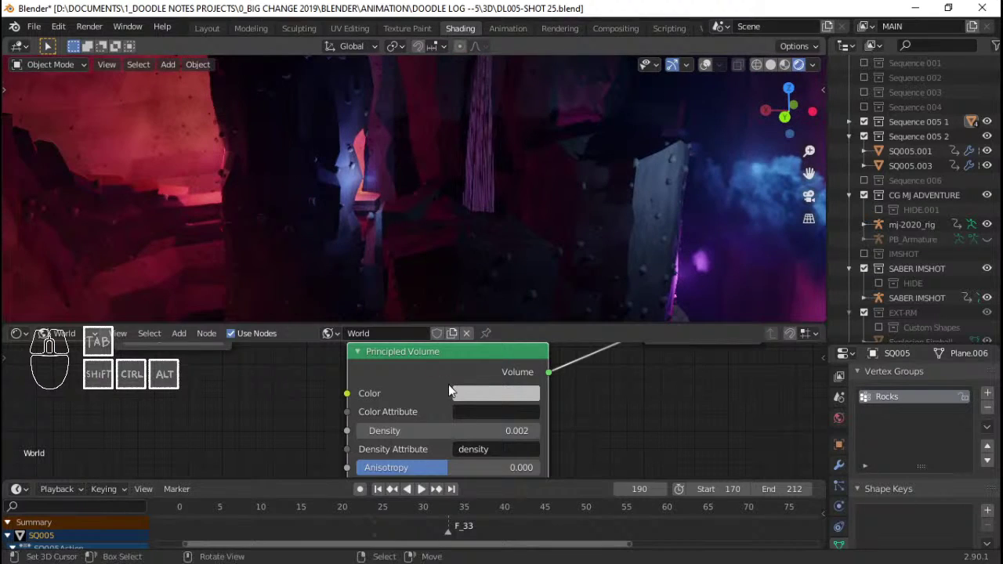
# Play the animation on to frame 210 and examine the moving cave walls from outside the camera
pyautogui.press('space')
pyautogui.press('space')
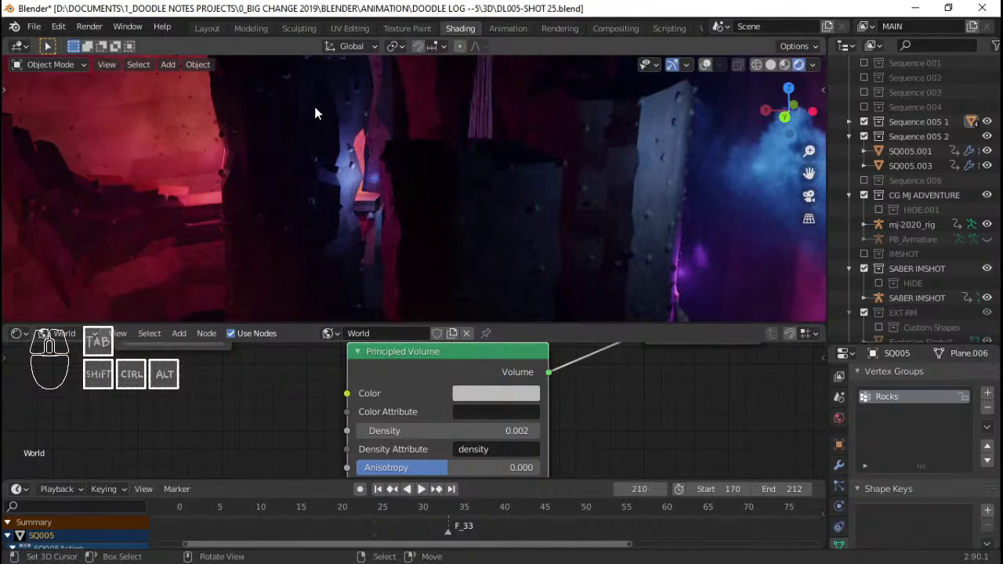
pyautogui.click(253, 166)
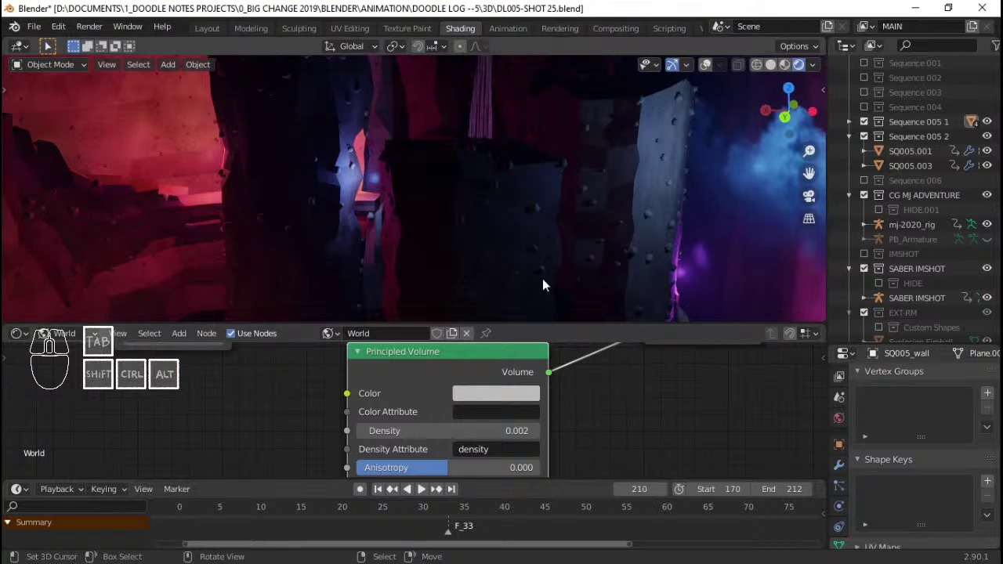
pyautogui.moveTo(624, 148); pyautogui.dragTo(705, 123, button='middle')
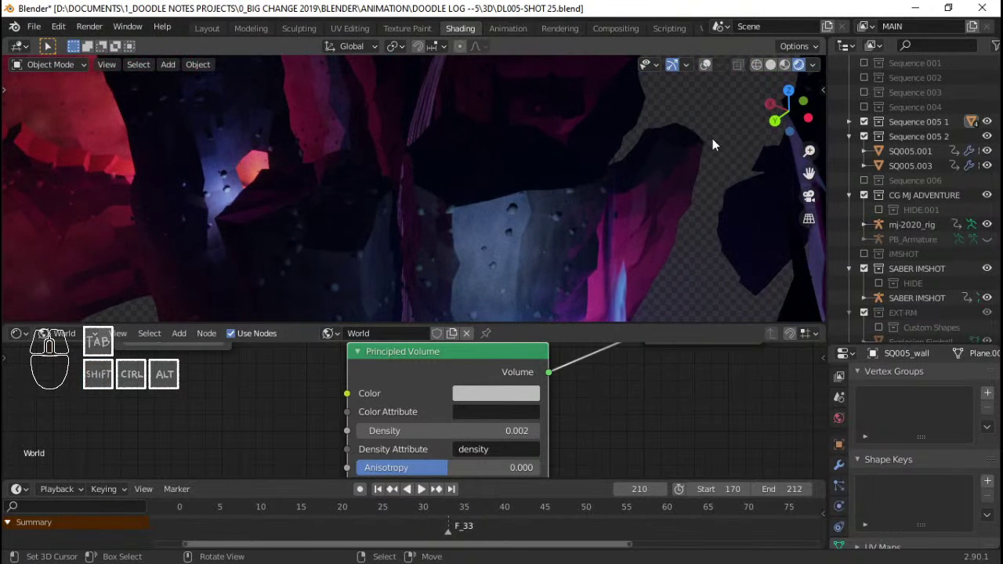
pyautogui.moveTo(409, 188); pyautogui.dragTo(451, 185, button='middle')
pyautogui.scroll(5, 443, 188)
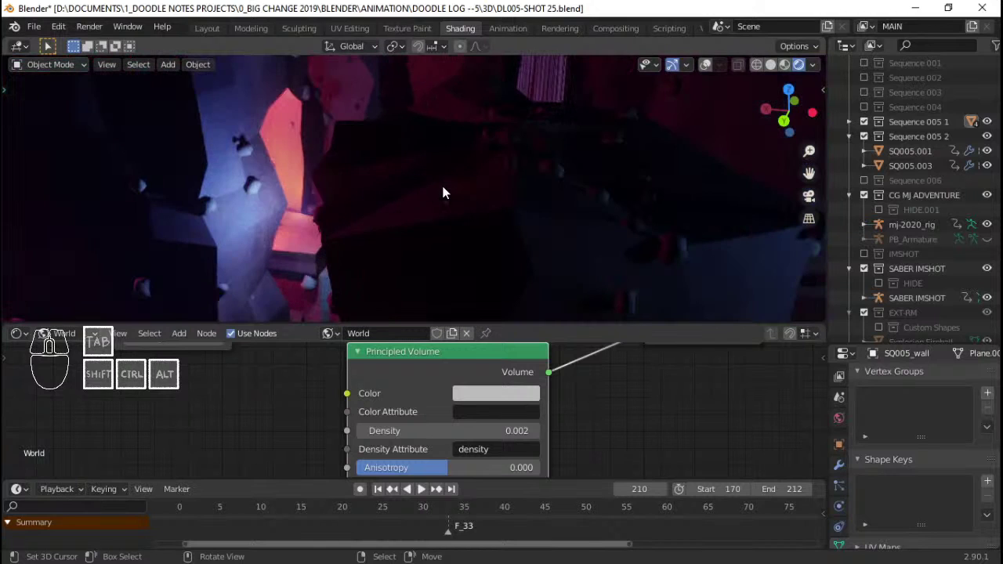
# Return to the camera view, framed larger, and save the file
pyautogui.press('KP_0')
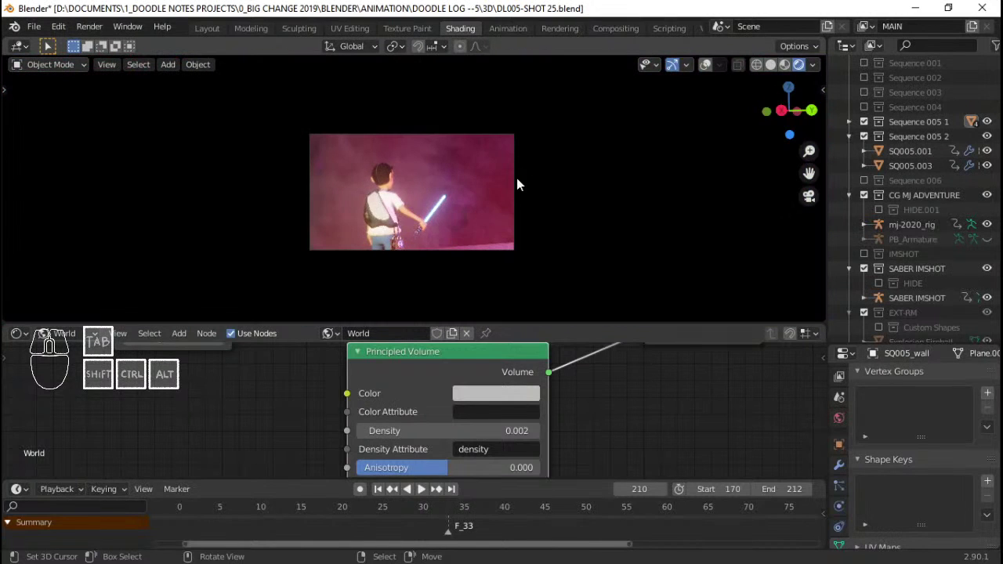
pyautogui.scroll(3, 506, 182)
pyautogui.hotkey('ctrl', 's')
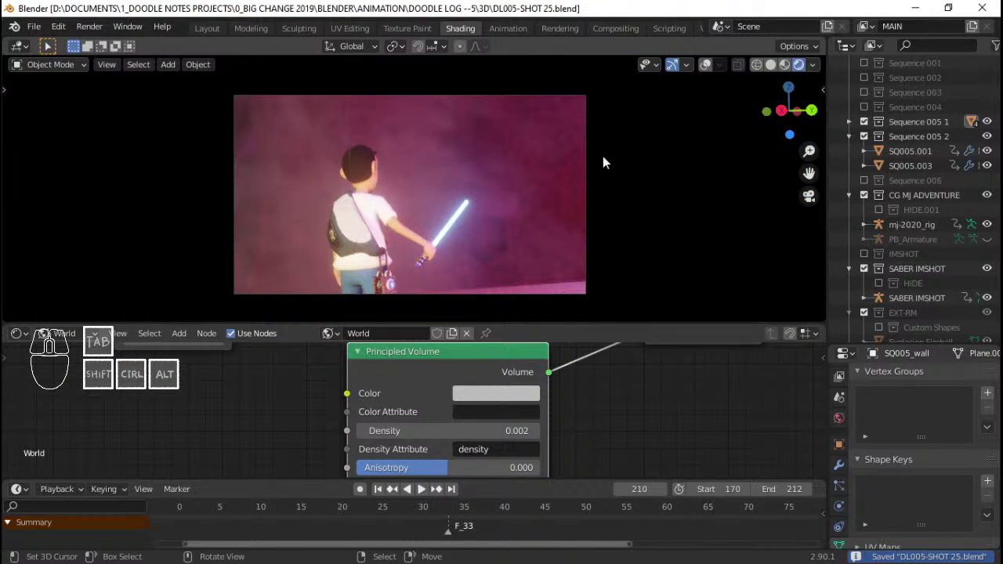
# Display the camera view in solid shading and save the shot at frame 170
pyautogui.click(769, 68)
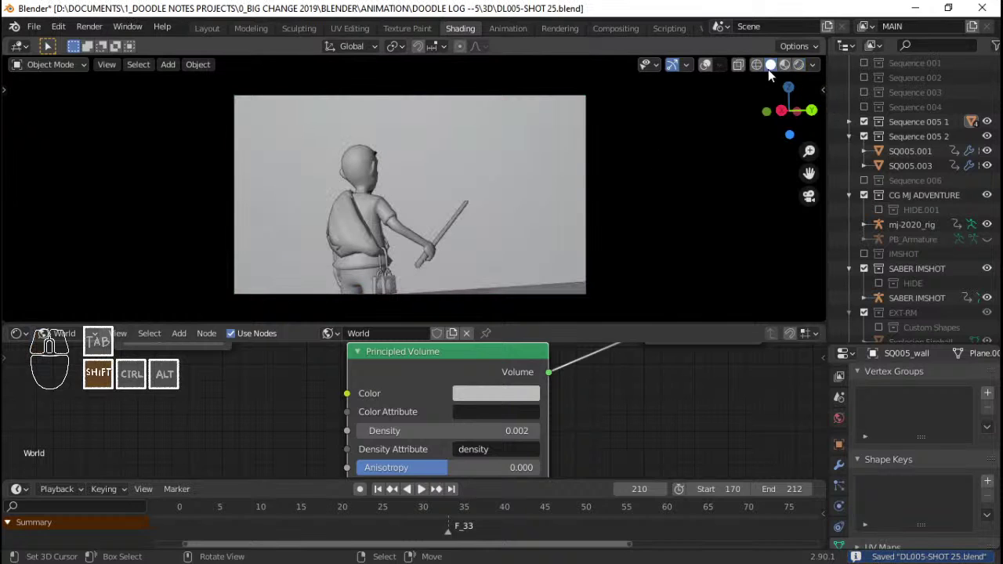
pyautogui.hotkey('shift', 'Left')
pyautogui.hotkey('ctrl', 's')
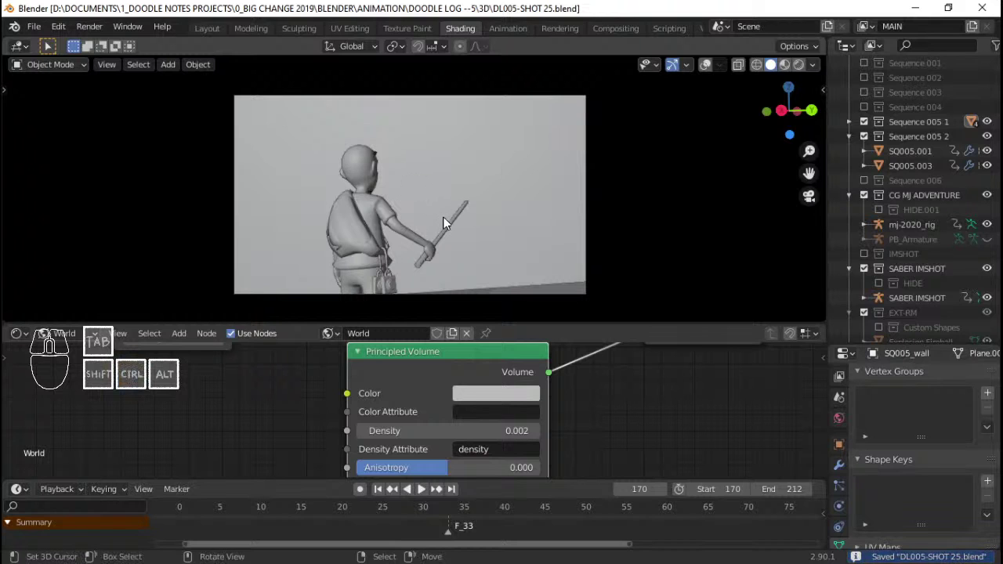
pyautogui.scroll(1, 431, 202)
pyautogui.keyDown('shift'); pyautogui.moveTo(435, 202); pyautogui.dragTo(481, 193, button='middle'); pyautogui.keyUp('shift')
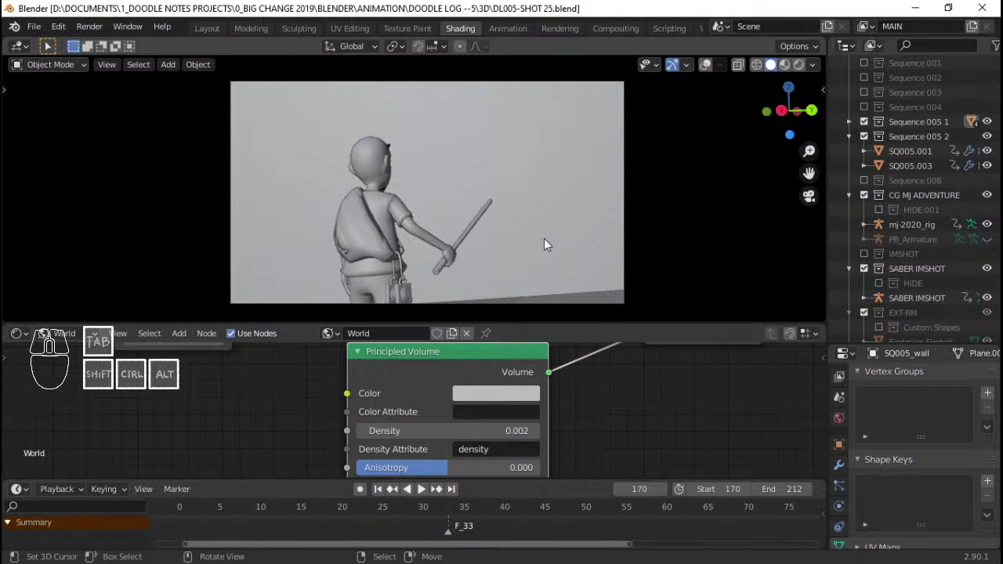
# Switch to the Animation workspace with its main 3D view looking through the camera
pyautogui.keyDown('shift'); pyautogui.click(454, 439); pyautogui.keyUp('shift')
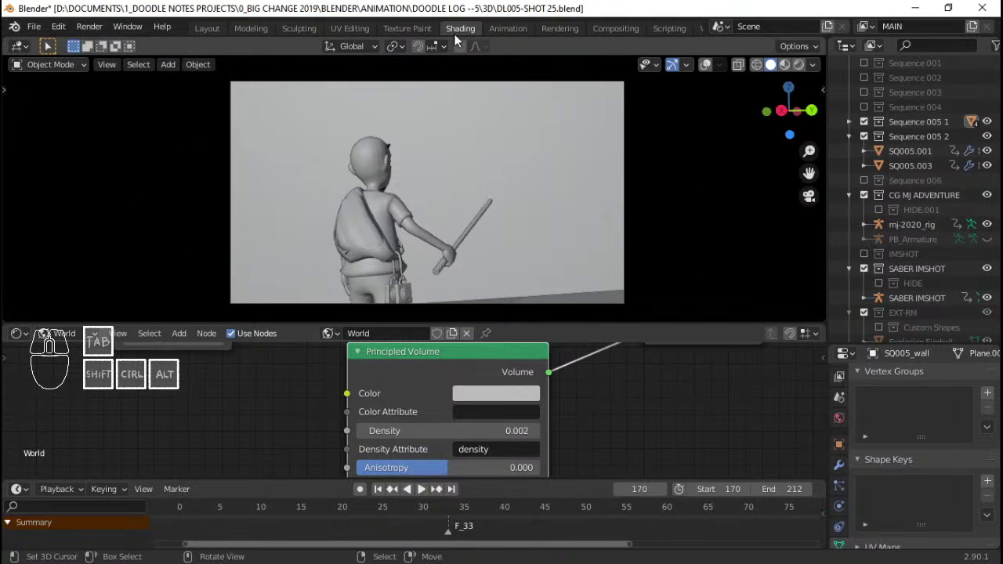
pyautogui.click(202, 26)
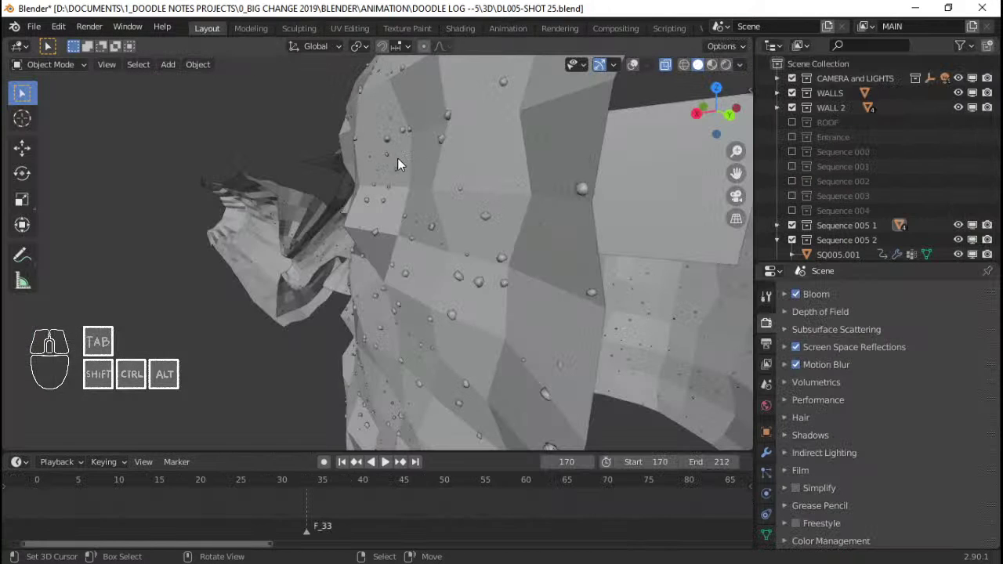
pyautogui.click(492, 28)
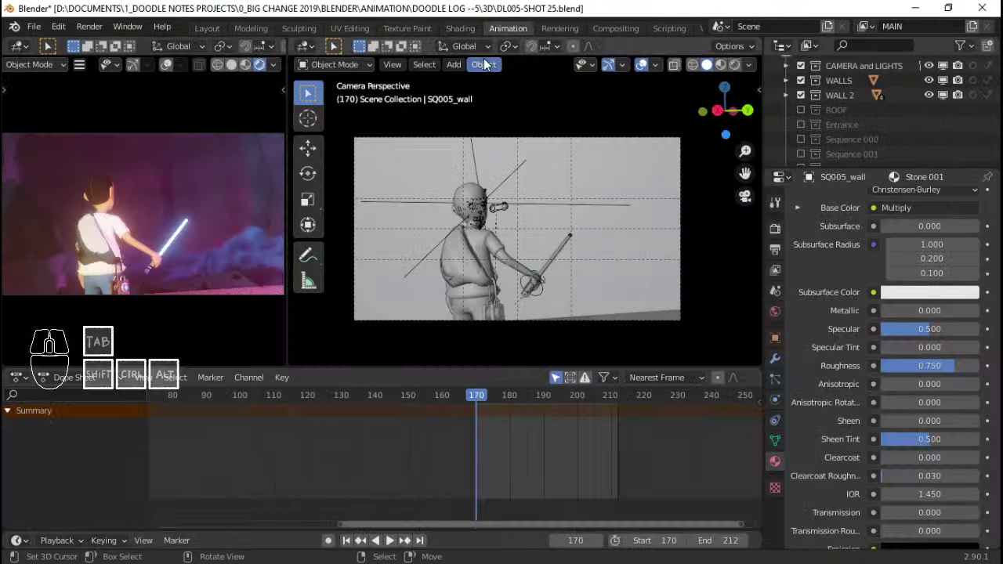
pyautogui.press('KP_0')
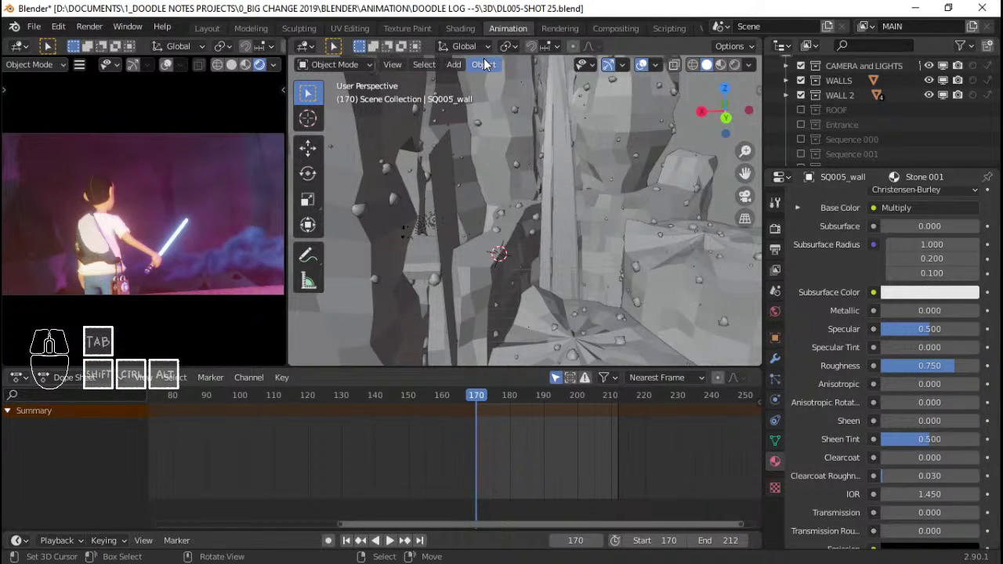
pyautogui.press('KP_0')
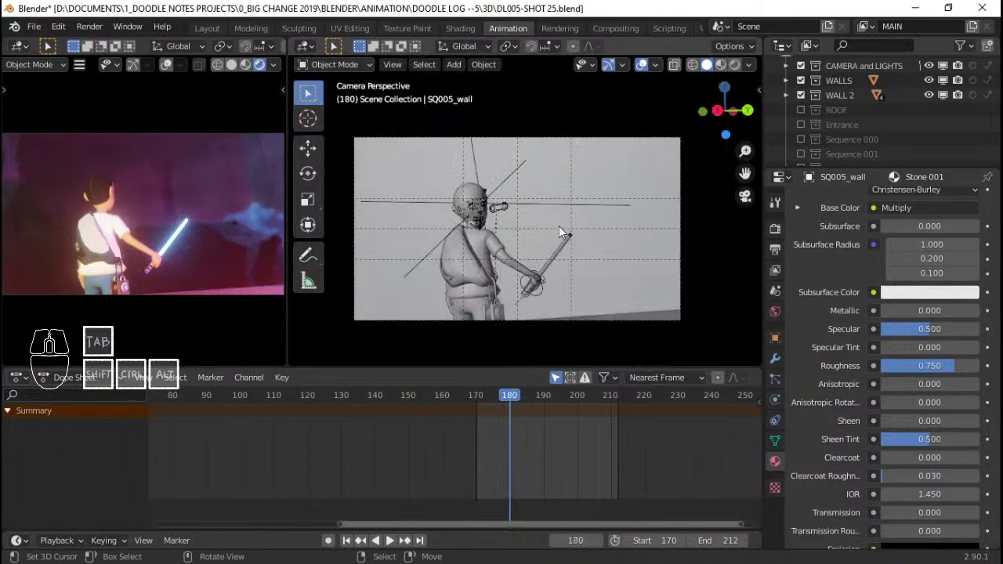
# Check the rendered preview from frame 196 to frame 207 and save the file
pyautogui.click(565, 420)
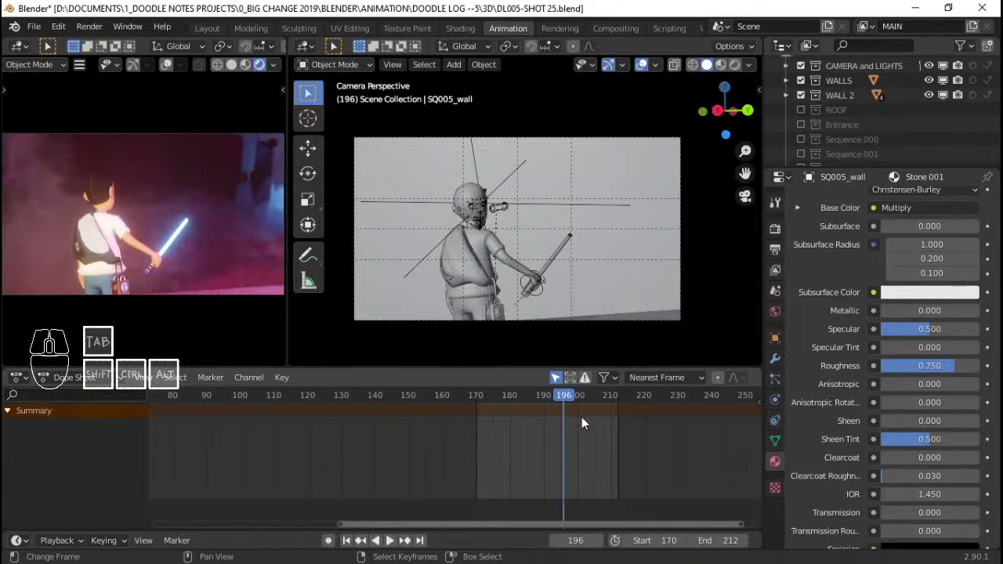
pyautogui.click(581, 417)
pyautogui.click(601, 419)
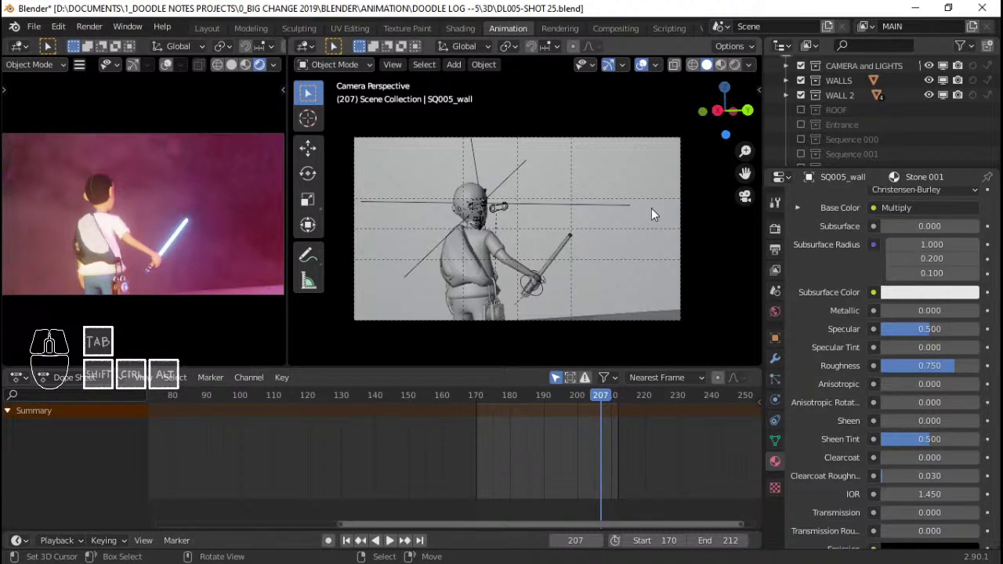
pyautogui.hotkey('ctrl', 's')
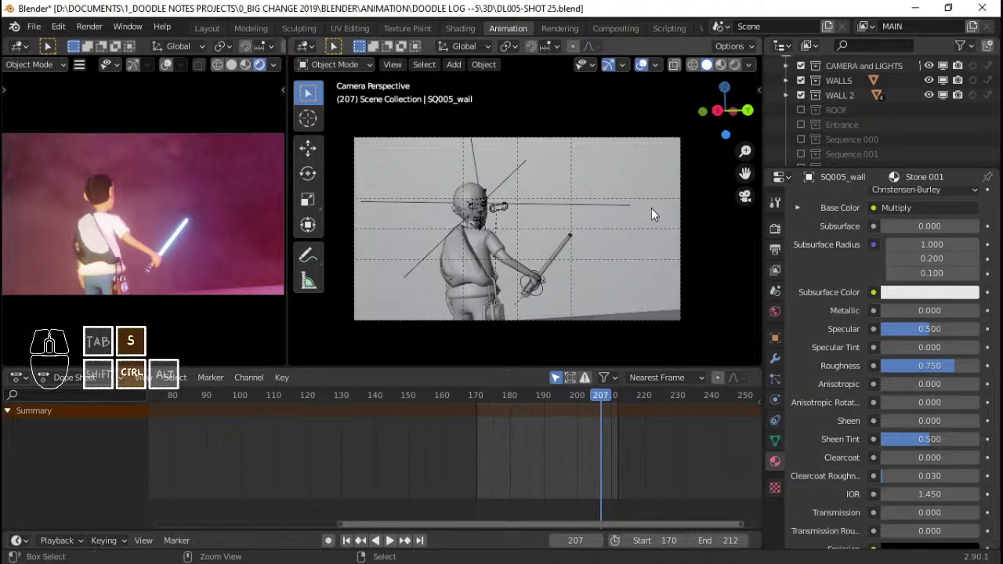